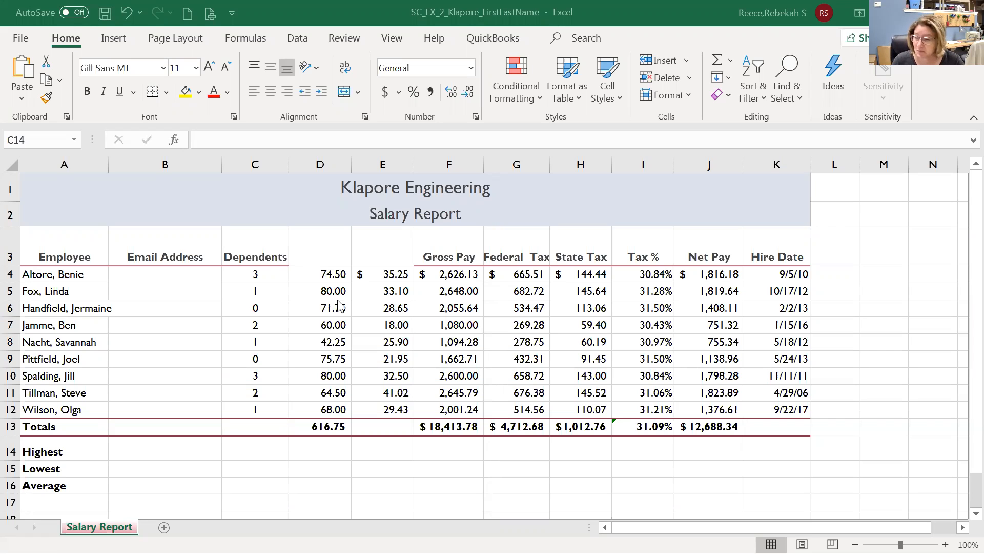
Enter the two-line header 'Hourly' / 'Pay Rate' in cell D3.
{"action": "left_click", "coordinate": [321, 247]}
{"action": "left_click", "coordinate": [321, 250]}
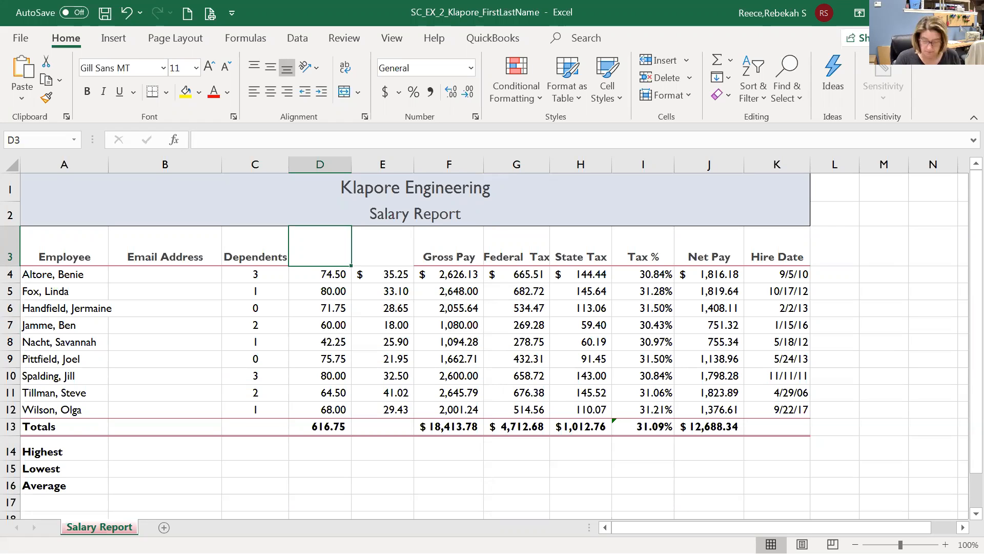
{"action": "type", "text": "Houi"}
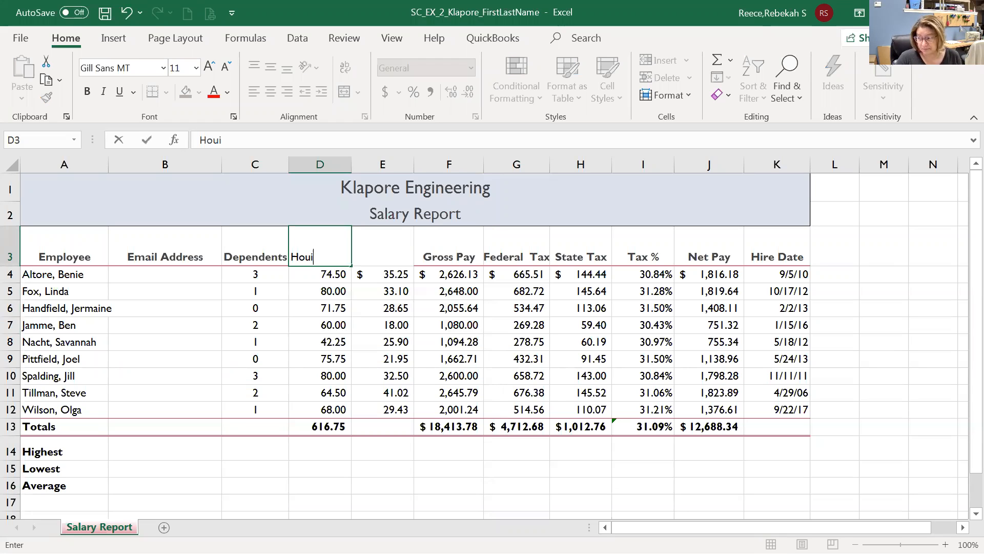
{"action": "key", "text": "BackSpace"}
{"action": "type", "text": "rly"}
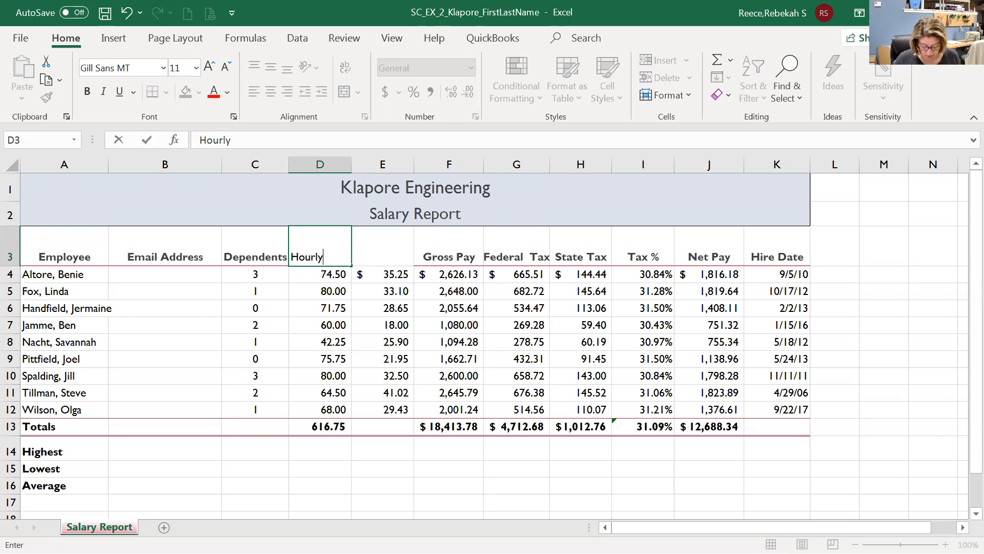
{"action": "key", "text": "alt+Return"}
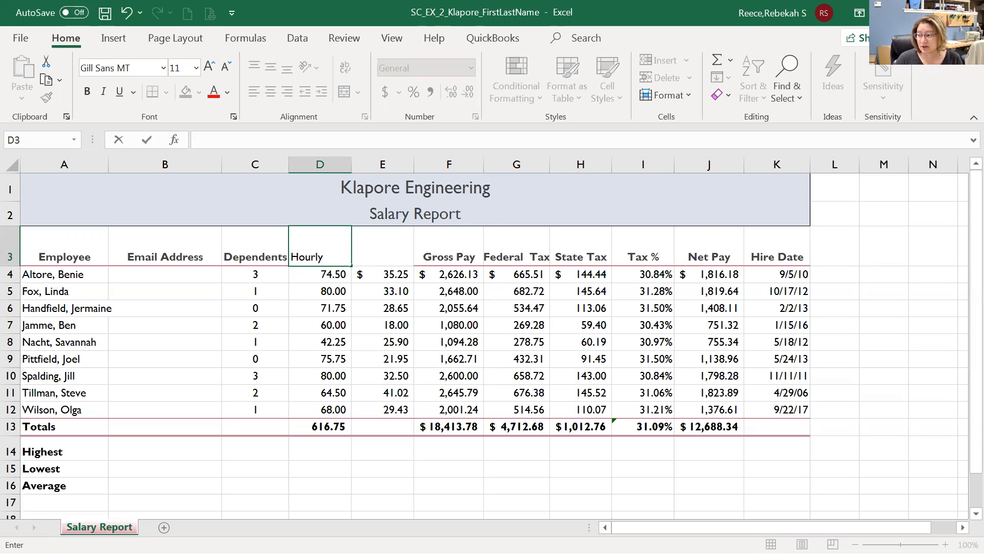
{"action": "key", "text": "alt+Return"}
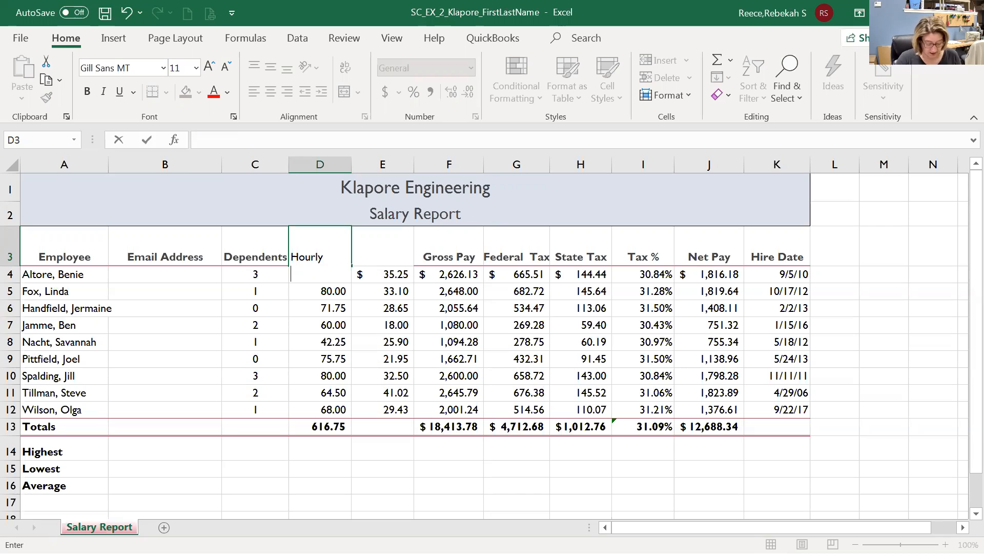
{"action": "type", "text": "P"}
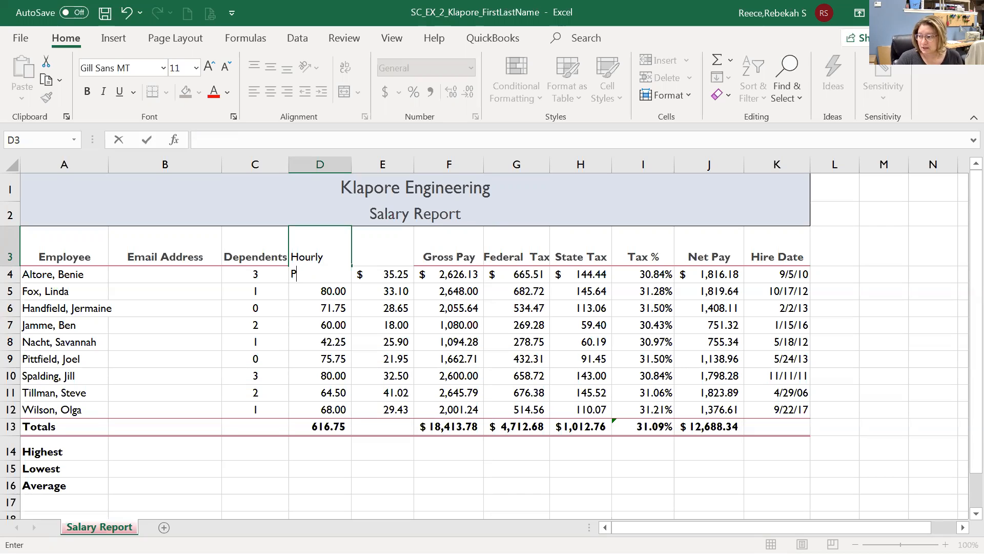
{"action": "type", "text": "ay "}
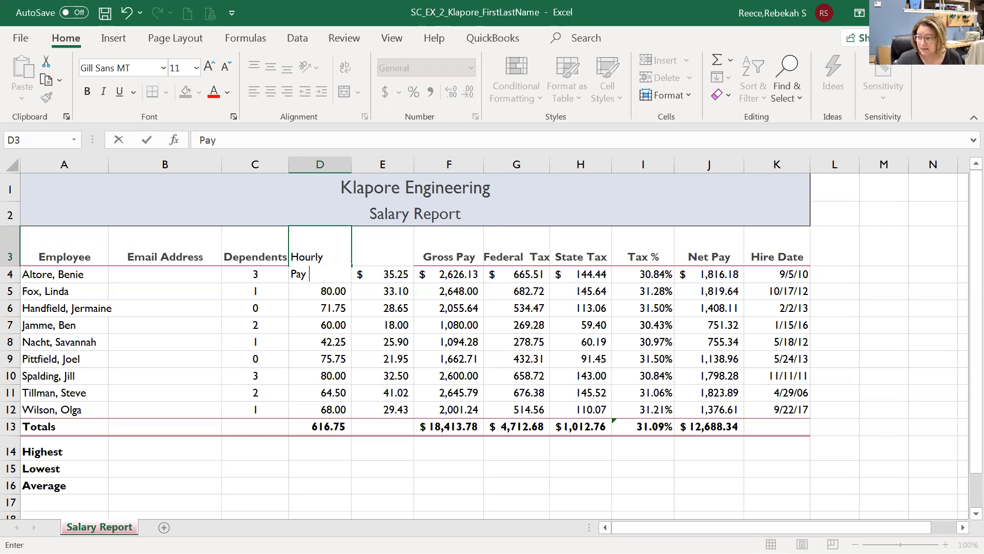
{"action": "type", "text": "Rate"}
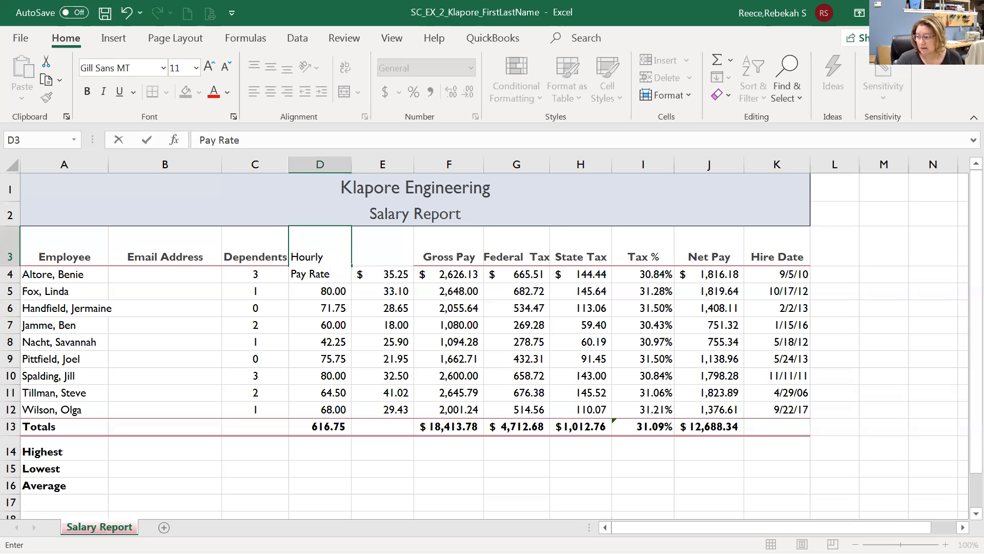
{"action": "key", "text": "Return"}
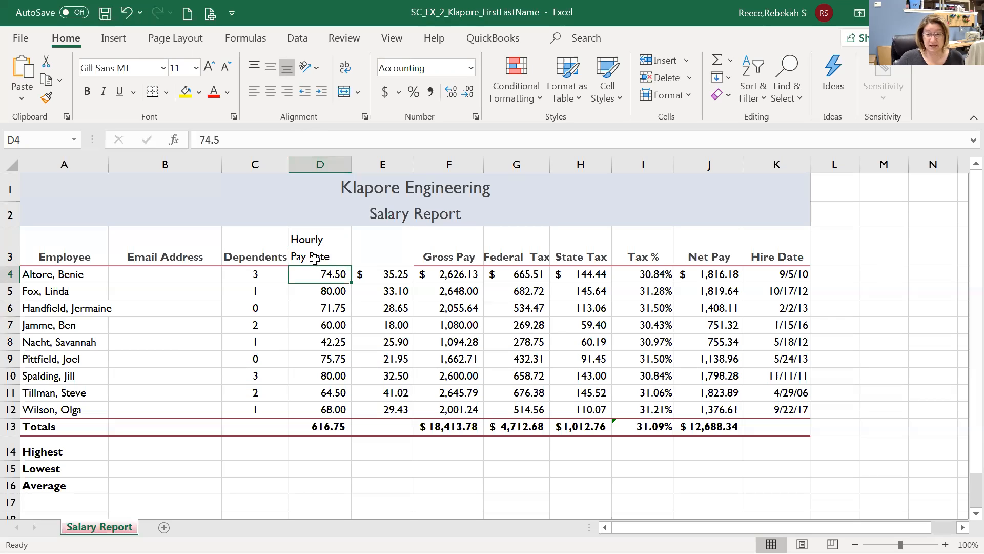
{"action": "left_click", "coordinate": [382, 247]}
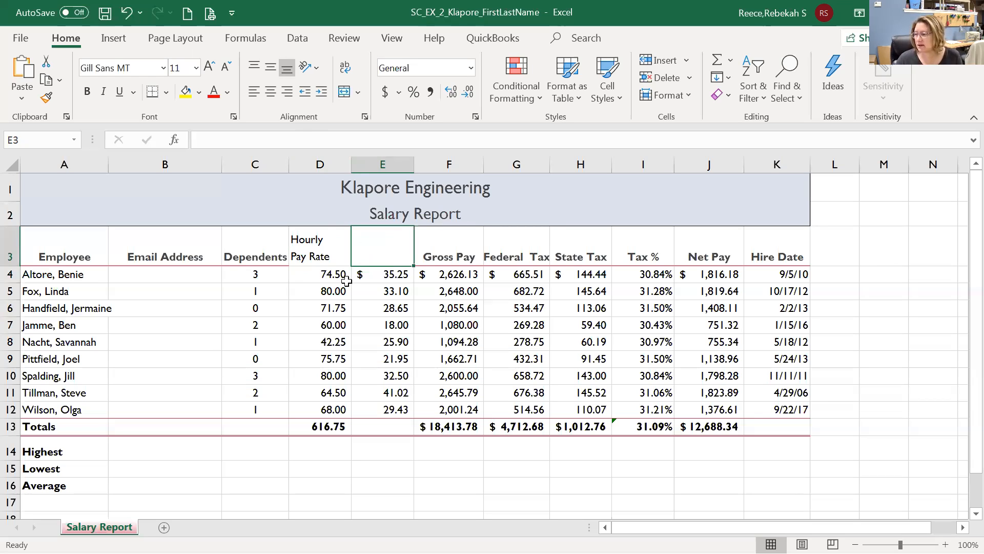
Move the Hourly Pay Rate header from D3 over to E3.
{"action": "left_click", "coordinate": [302, 240]}
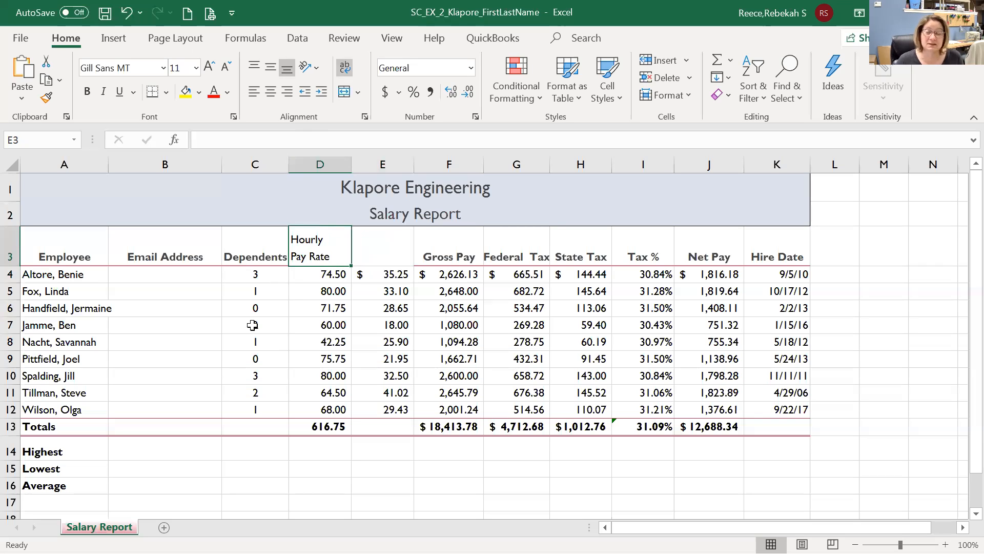
{"action": "left_click", "coordinate": [354, 248]}
{"action": "left_click", "coordinate": [325, 242]}
{"action": "left_click_drag", "start_coordinate": [354, 255], "coordinate": [379, 254]}
Head column D with the two-line label 'Hours' / 'Work', then select the values in C4:E12.
{"action": "left_click", "coordinate": [315, 246]}
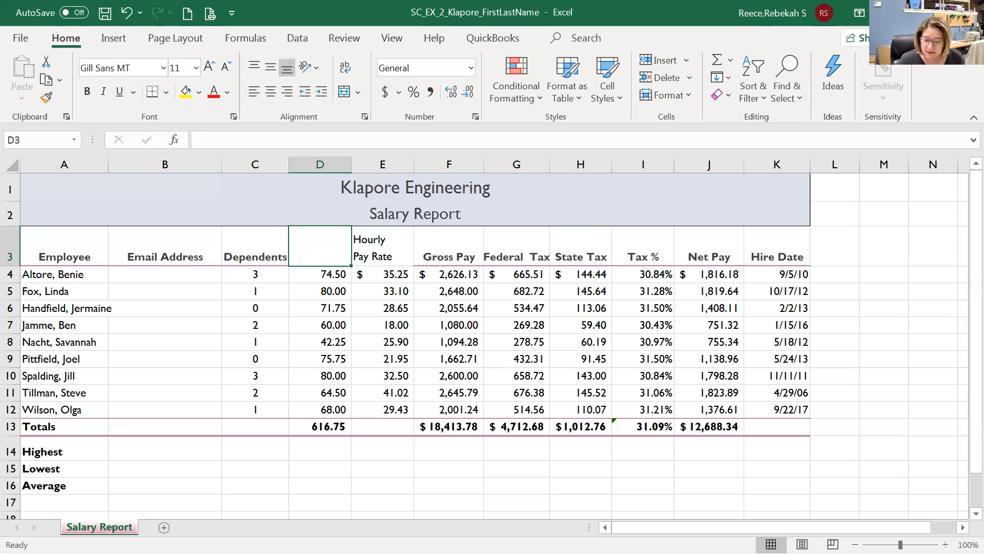
{"action": "type", "text": "Hours"}
{"action": "key", "text": "Return"}
{"action": "key", "text": "BackSpace"}
{"action": "type", "text": "Word"}
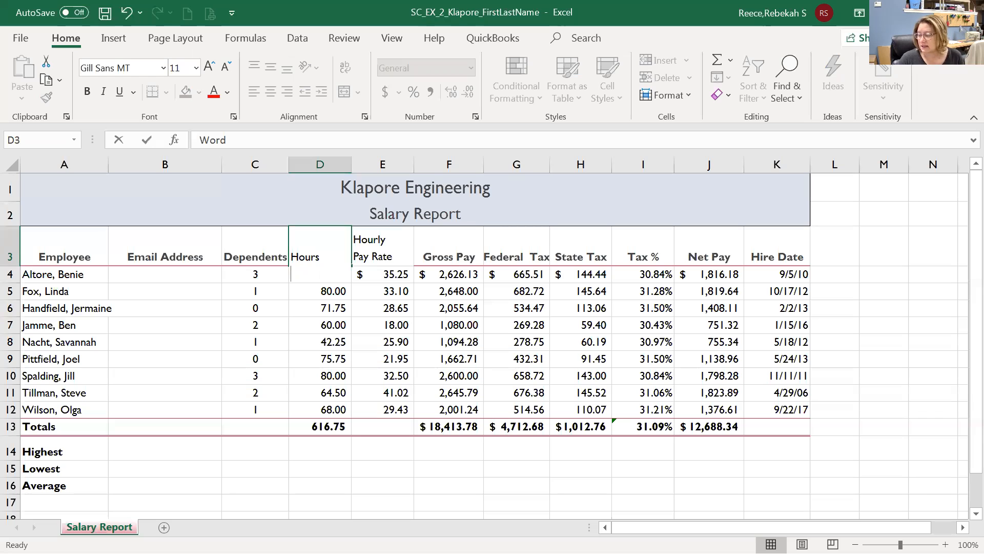
{"action": "key", "text": "BackSpace"}
{"action": "type", "text": "ks"}
{"action": "key", "text": "Tab"}
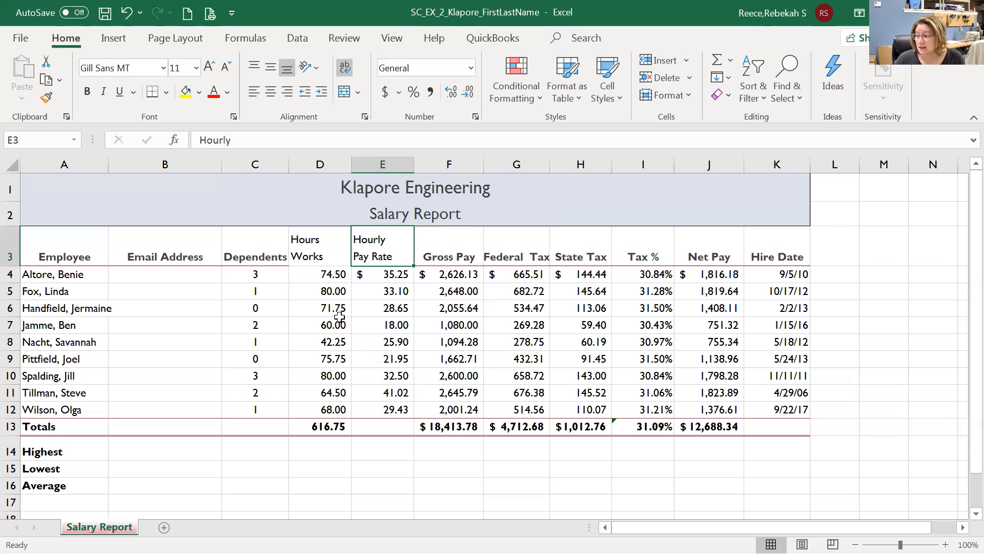
{"action": "left_click_drag", "start_coordinate": [257, 275], "coordinate": [397, 409]}
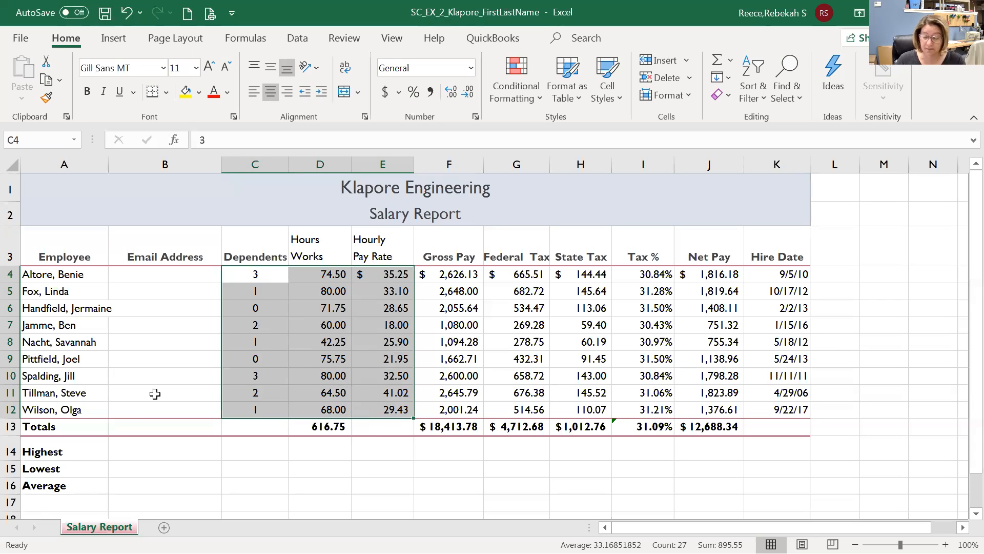
{"action": "left_click", "coordinate": [170, 276]}
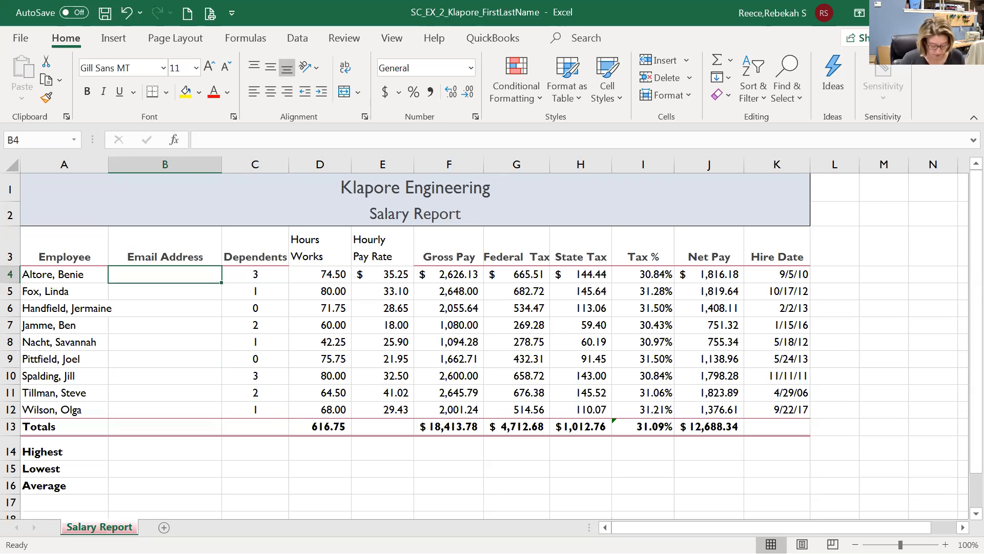
Type the first two employees' e-mail addresses into B4 and B5, then show the Data tab.
{"action": "type", "text": "b"}
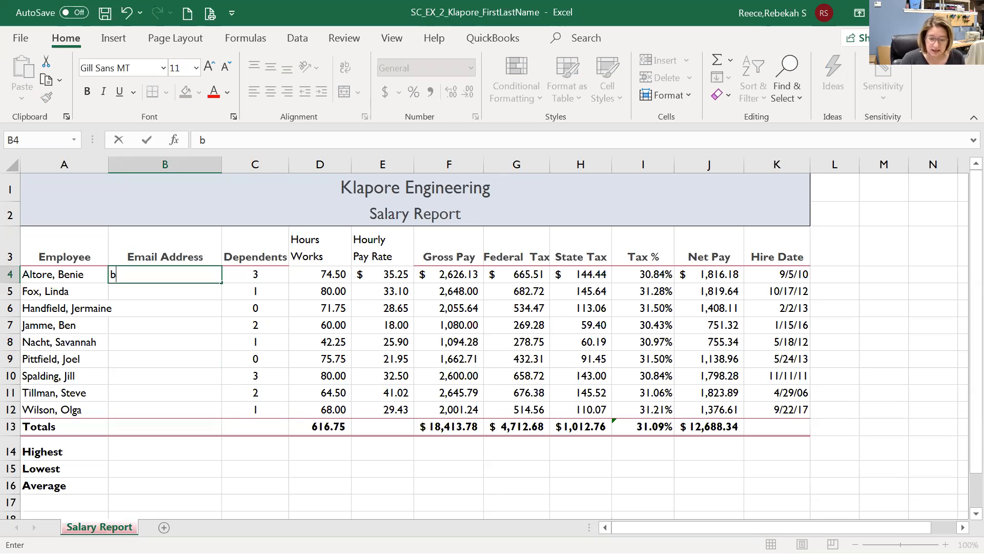
{"action": "type", "text": "al"}
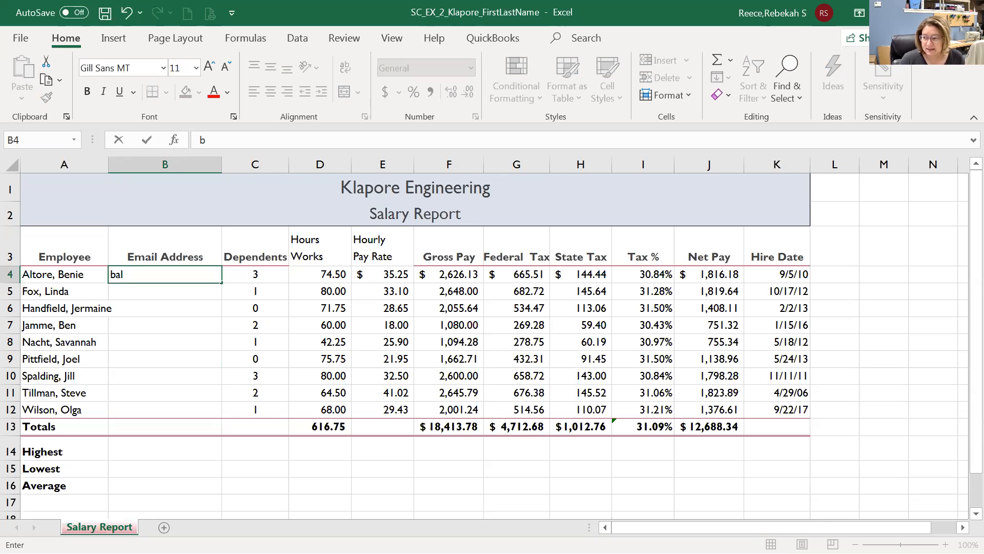
{"action": "type", "text": "tore"}
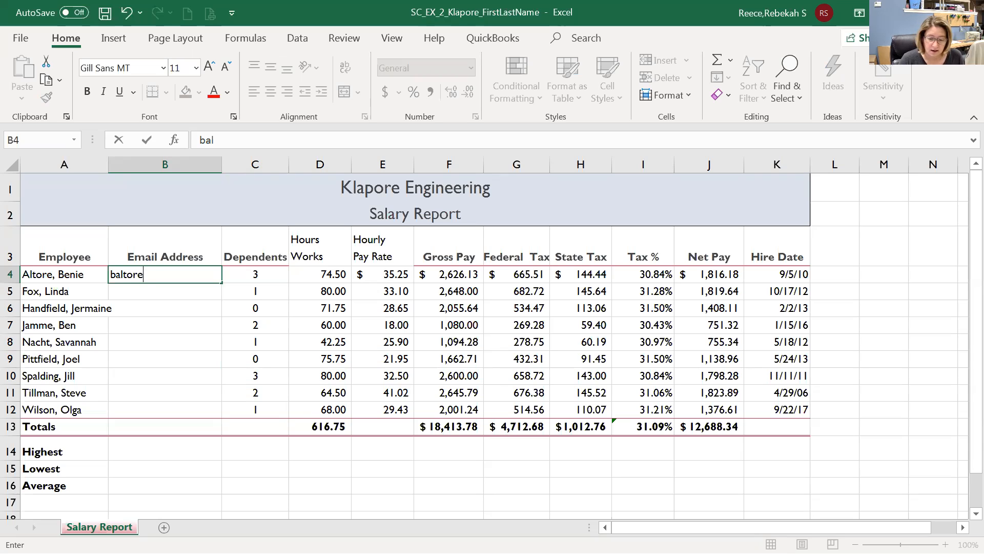
{"action": "type", "text": "@e"}
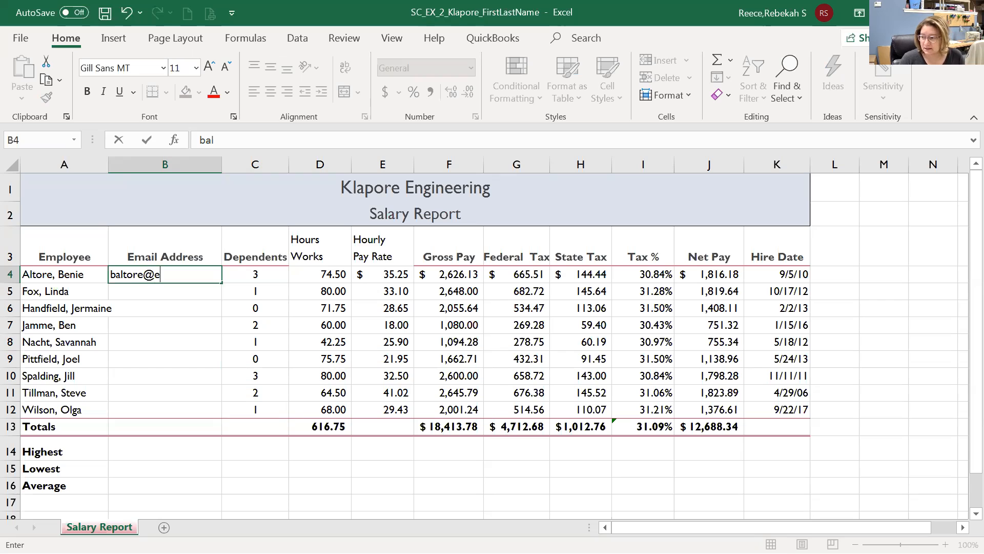
{"action": "type", "text": "xample.c"}
{"action": "type", "text": "om"}
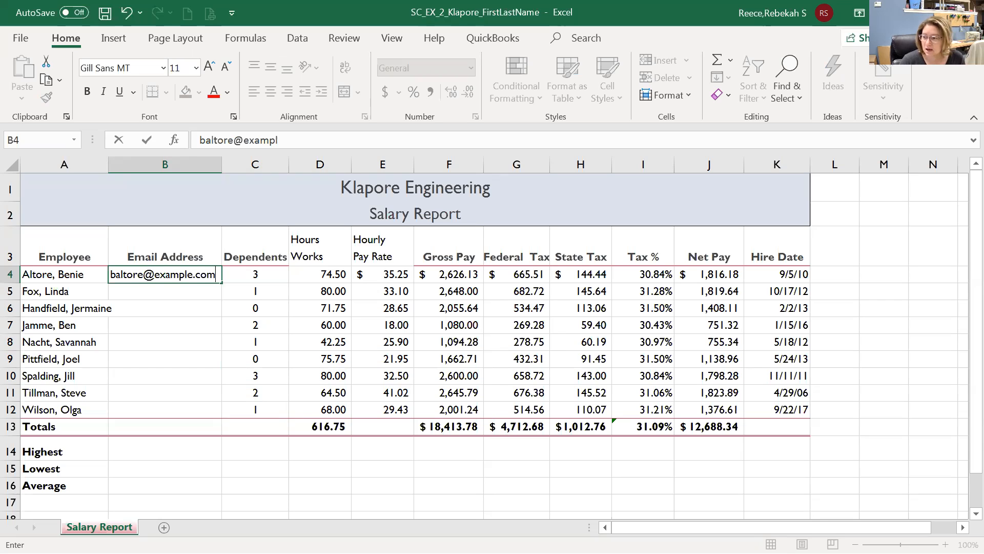
{"action": "key", "text": "Return"}
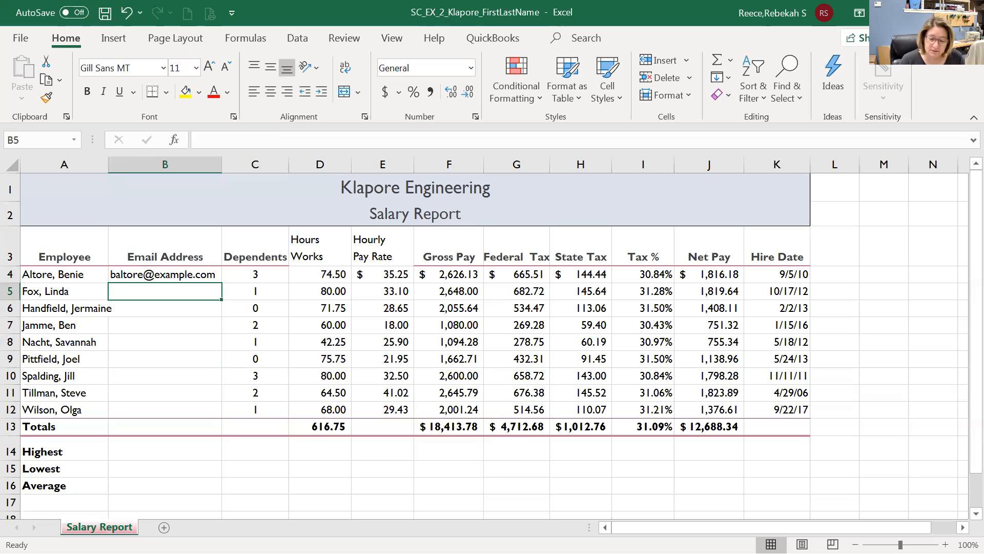
{"action": "type", "text": "lfo"}
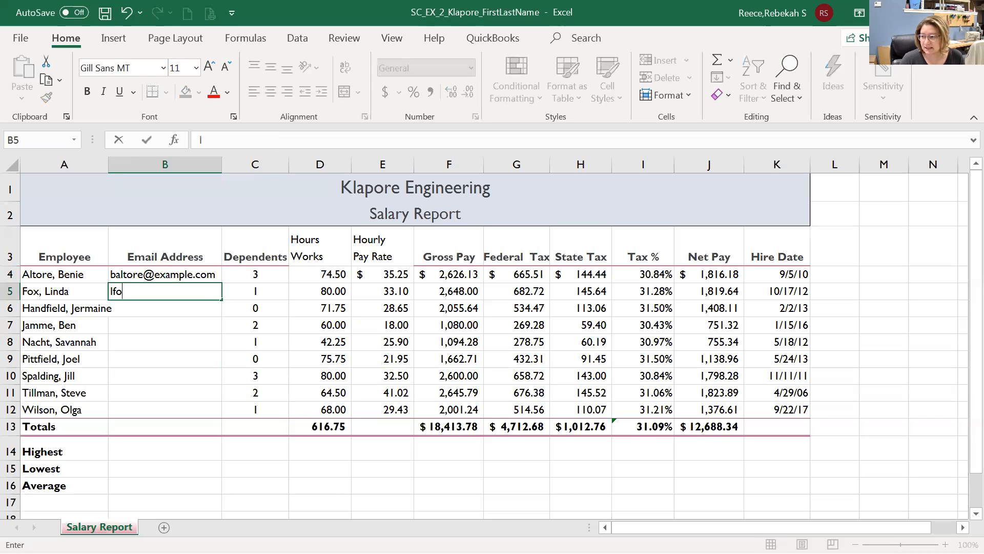
{"action": "type", "text": "x@examle.com"}
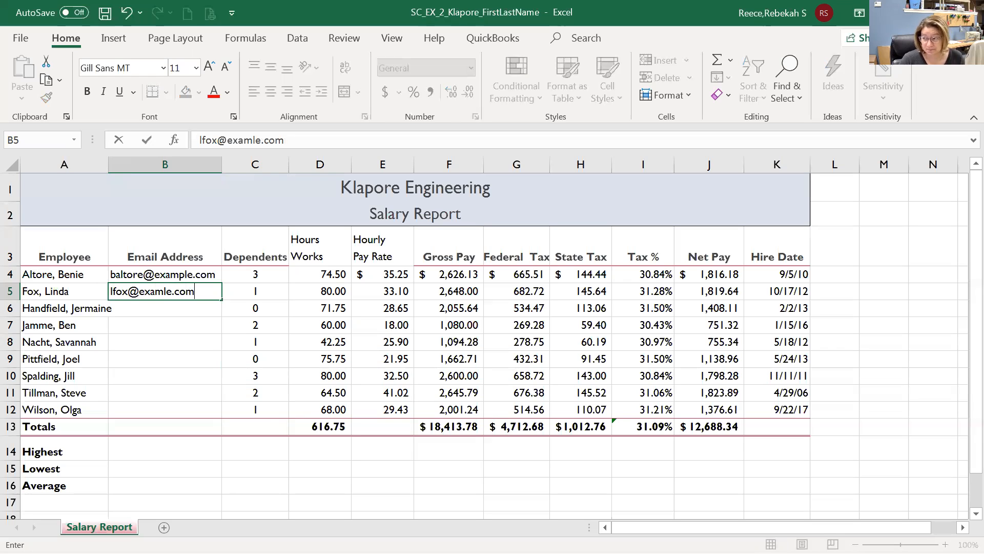
{"action": "key", "text": "BackSpace"}
{"action": "key", "text": "BackSpace"}
{"action": "key", "text": "BackSpace"}
{"action": "key", "text": "BackSpace"}
{"action": "key", "text": "BackSpace"}
{"action": "key", "text": "BackSpace"}
{"action": "key", "text": "BackSpace"}
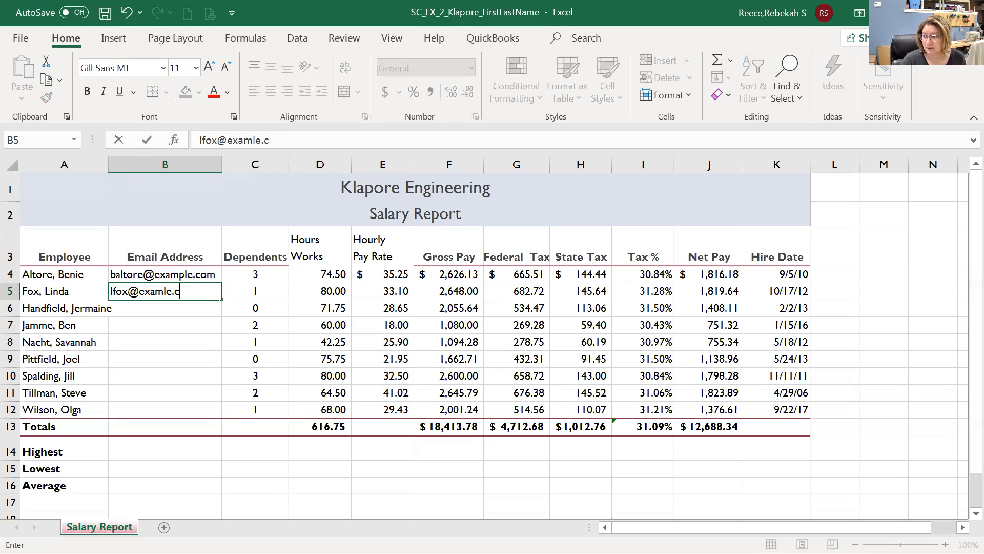
{"action": "key", "text": "BackSpace"}
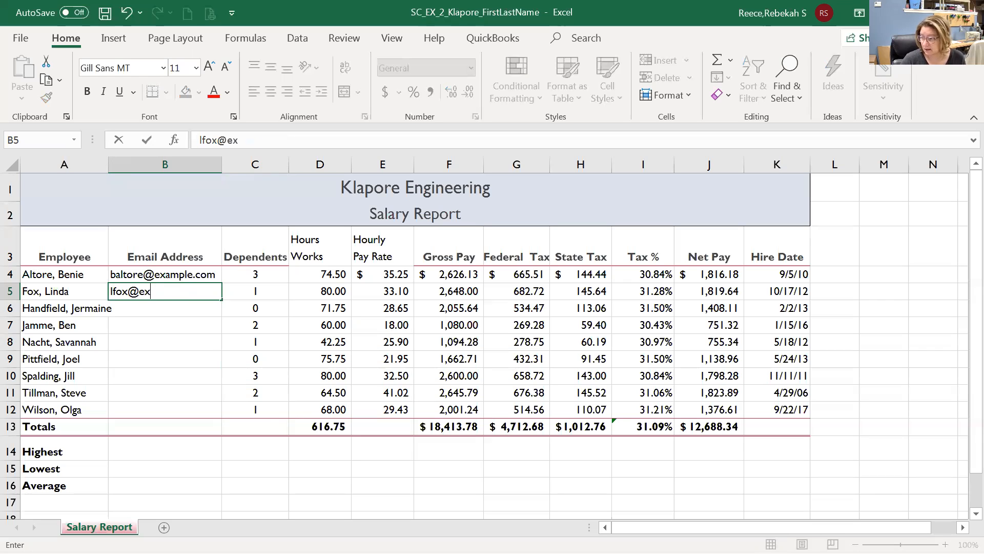
{"action": "type", "text": "ample.com"}
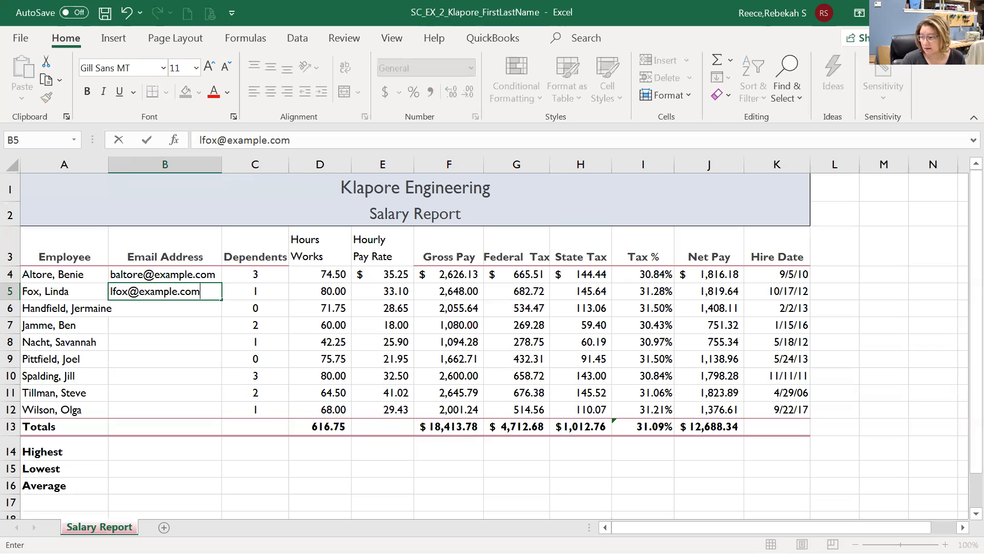
{"action": "key", "text": "Return"}
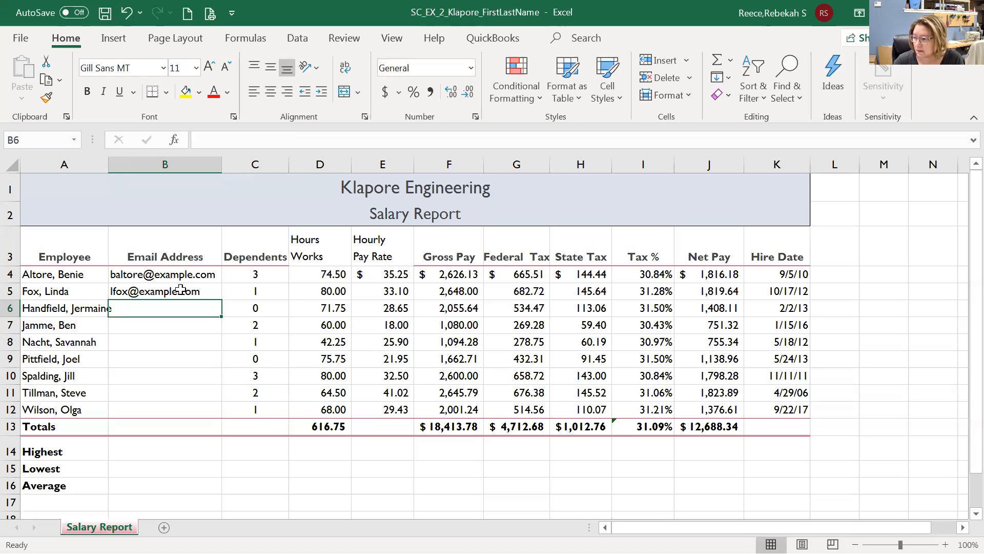
{"action": "left_click", "coordinate": [209, 294]}
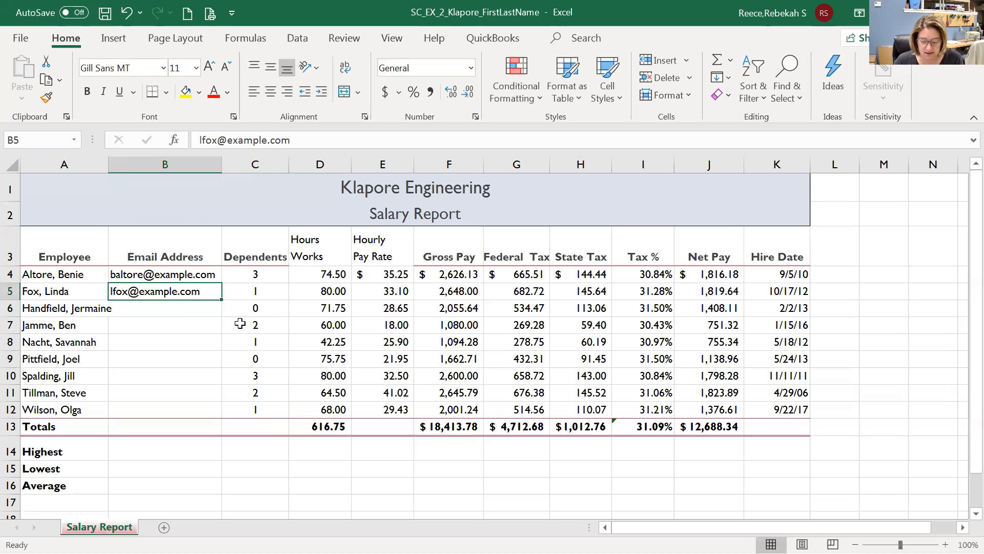
{"action": "left_click", "coordinate": [300, 41]}
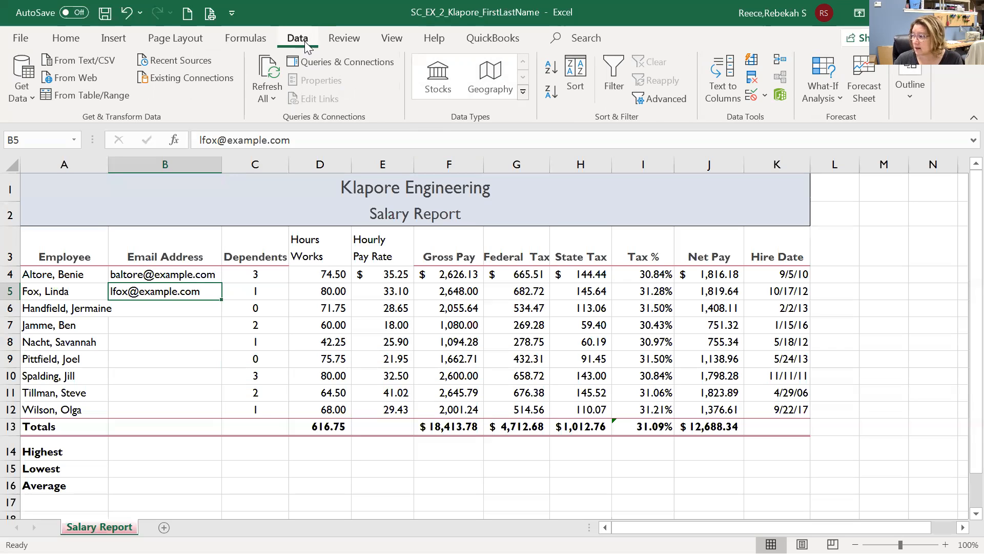
{"action": "left_click", "coordinate": [757, 65]}
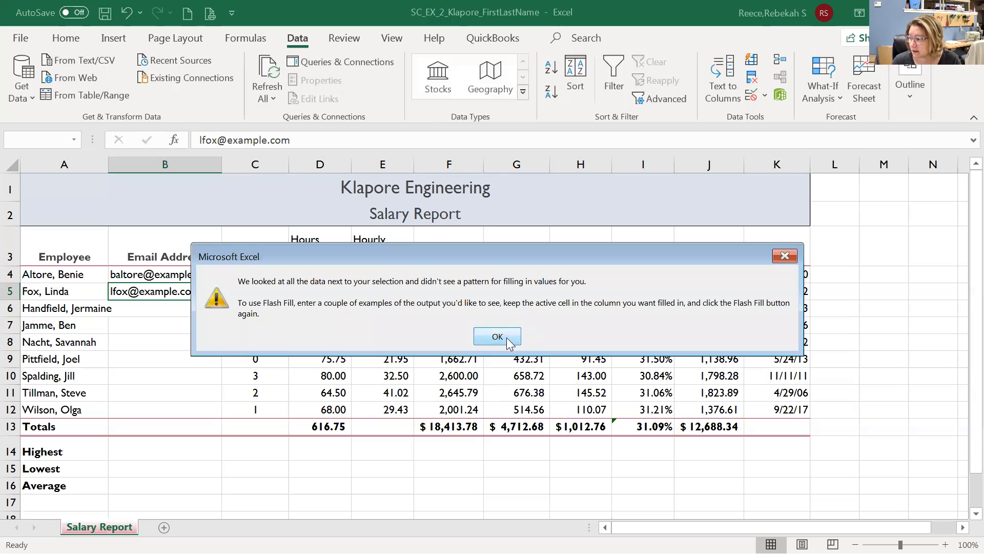
{"action": "left_click", "coordinate": [498, 337]}
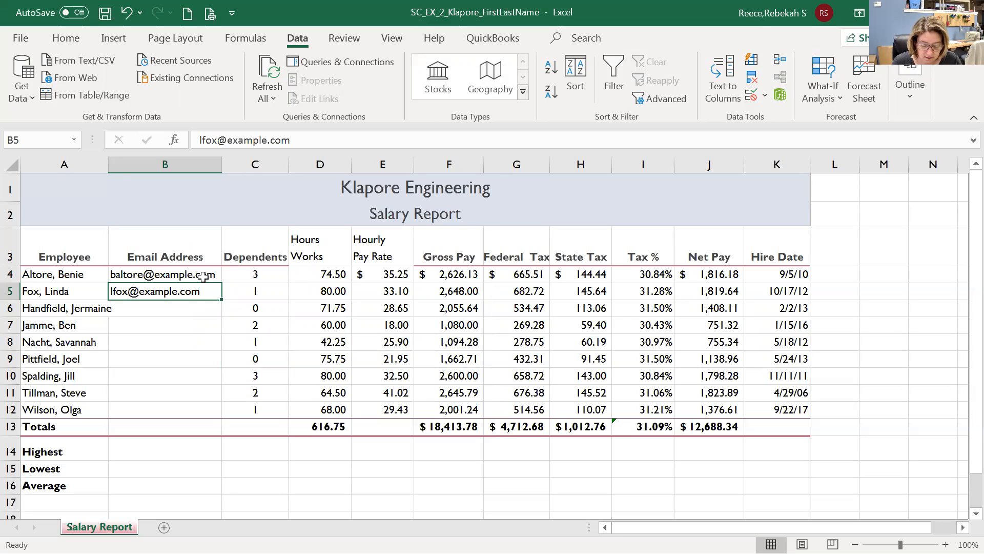
{"action": "left_click_drag", "start_coordinate": [203, 277], "coordinate": [205, 288]}
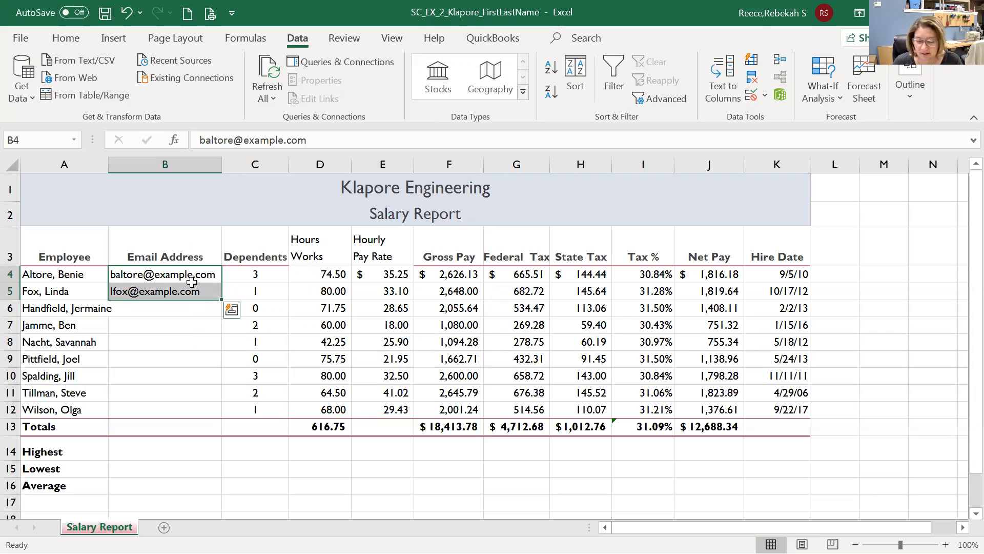
{"action": "left_click", "coordinate": [751, 66]}
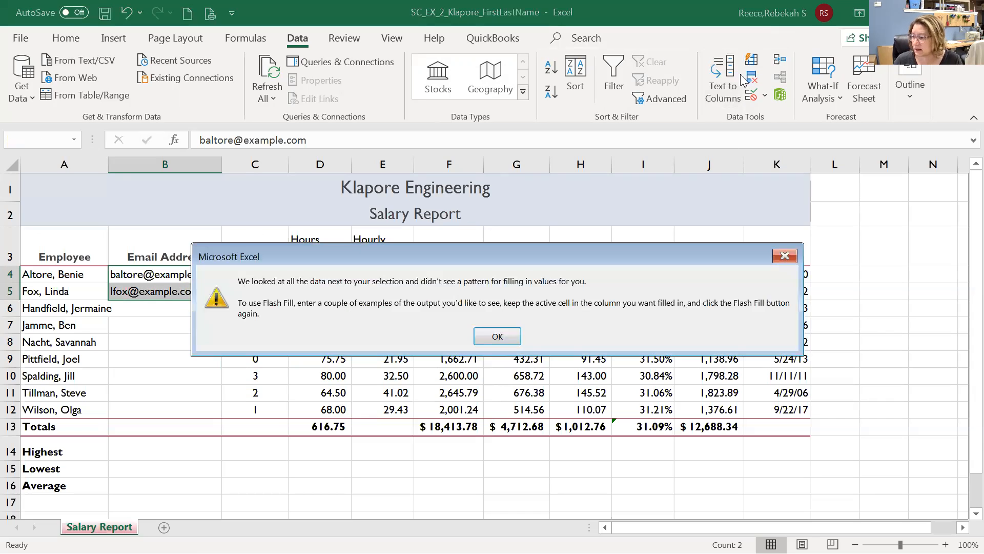
{"action": "left_click", "coordinate": [500, 334]}
{"action": "left_click", "coordinate": [132, 347]}
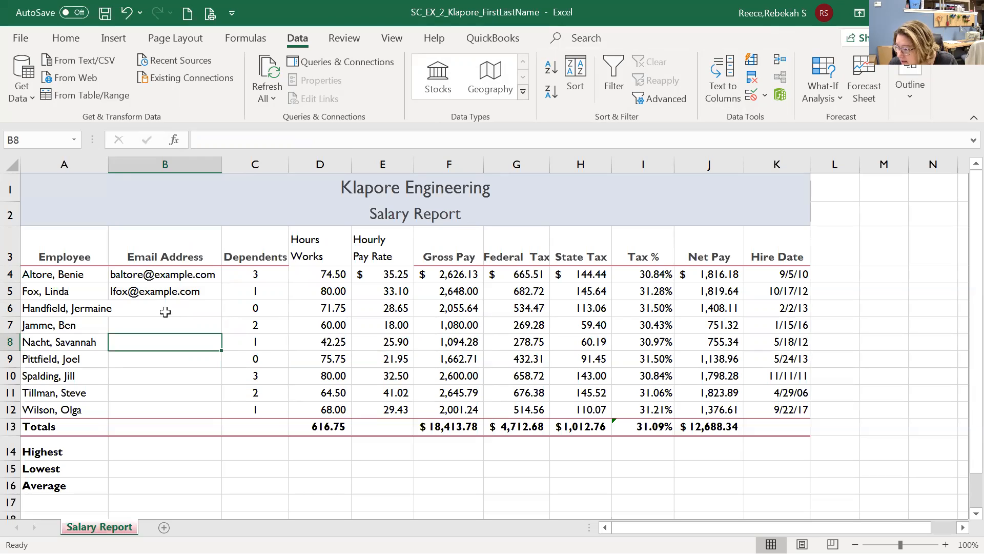
{"action": "left_click", "coordinate": [203, 291]}
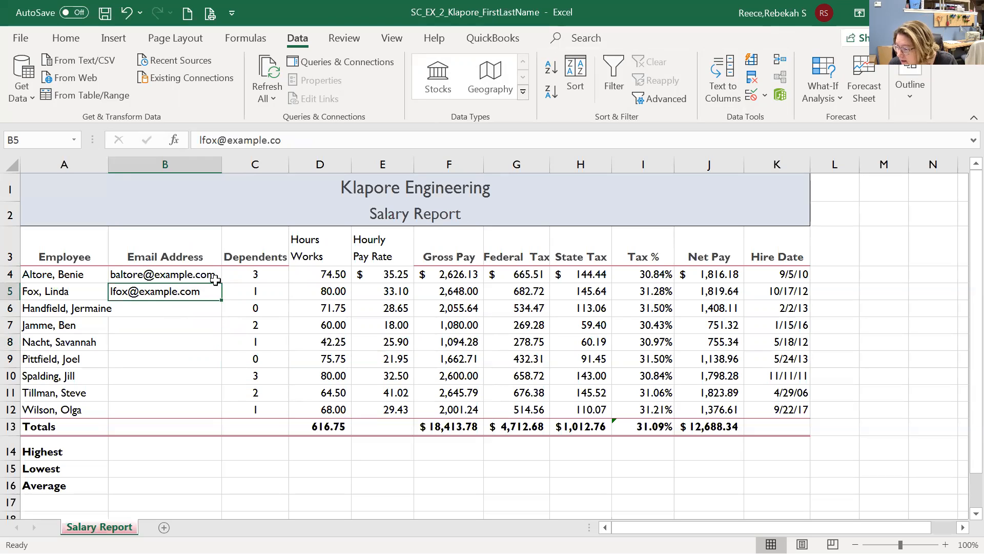
{"action": "left_click", "coordinate": [192, 309]}
{"action": "left_click_drag", "start_coordinate": [195, 275], "coordinate": [195, 411]}
Flash Fill the remaining e-mail addresses in B4:B12 and widen column B to about 23.09.
{"action": "left_click", "coordinate": [752, 60]}
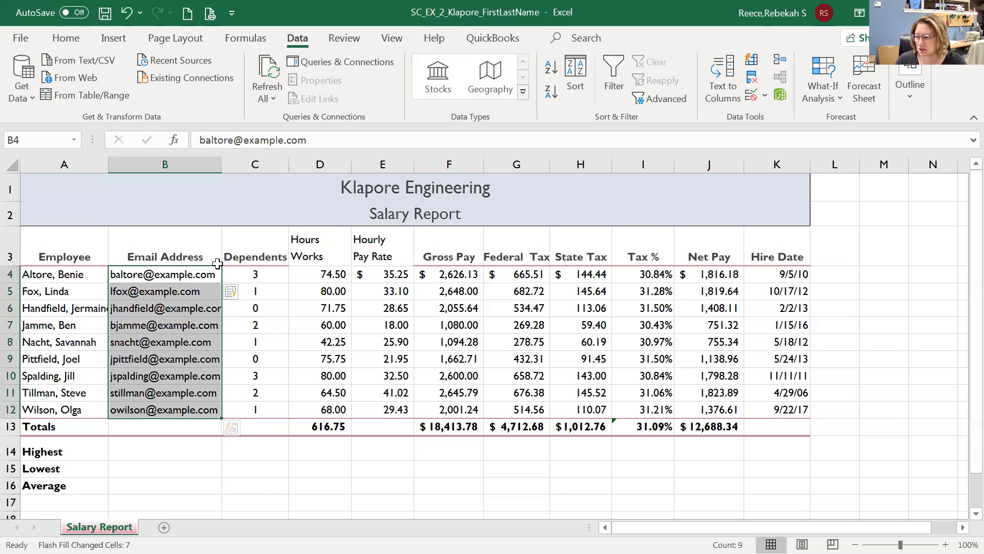
{"action": "left_click", "coordinate": [127, 14]}
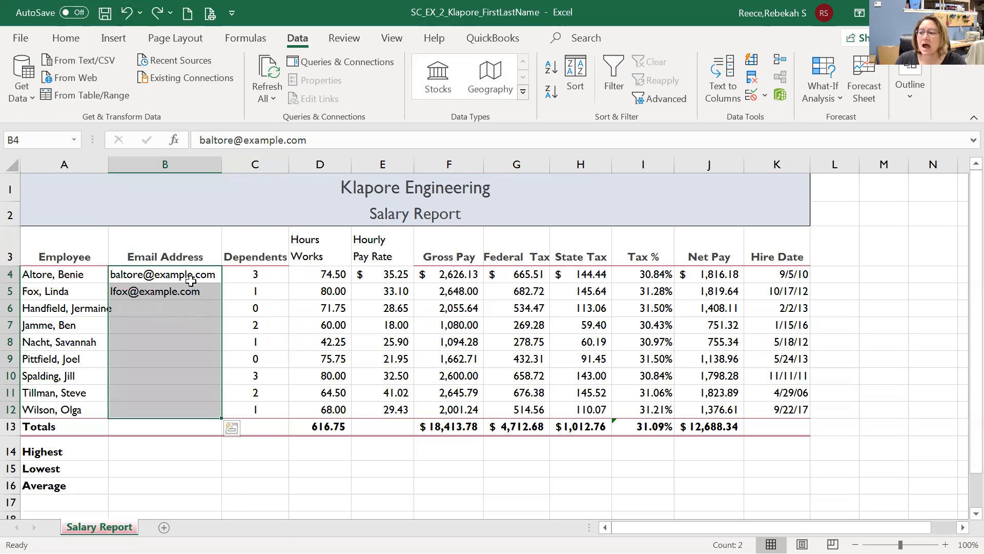
{"action": "left_click", "coordinate": [227, 218]}
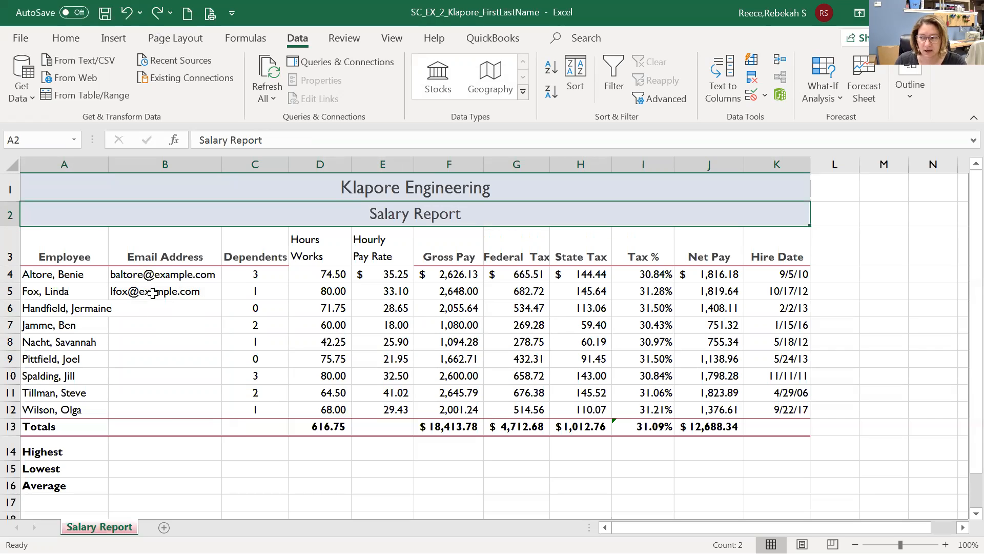
{"action": "left_click_drag", "start_coordinate": [162, 277], "coordinate": [154, 403]}
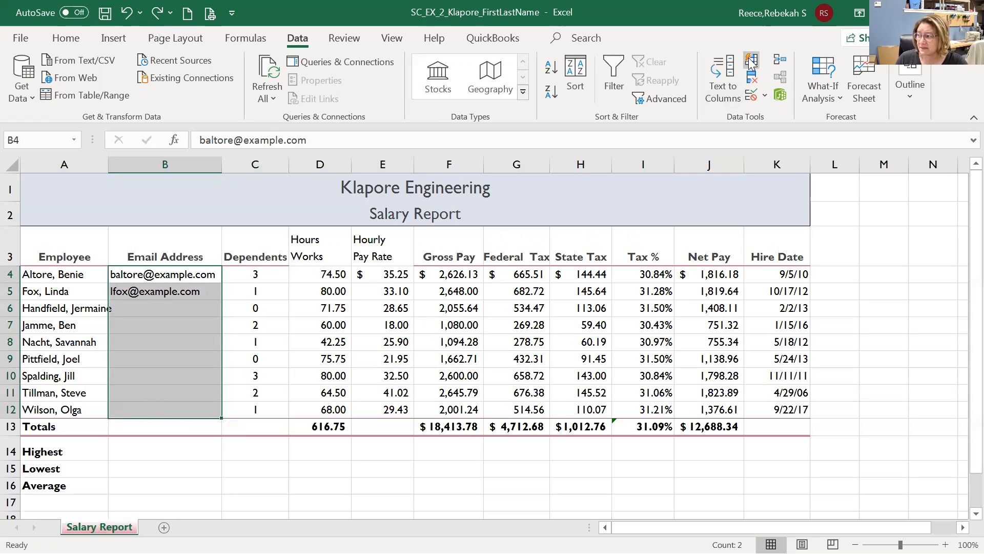
{"action": "left_click", "coordinate": [752, 61]}
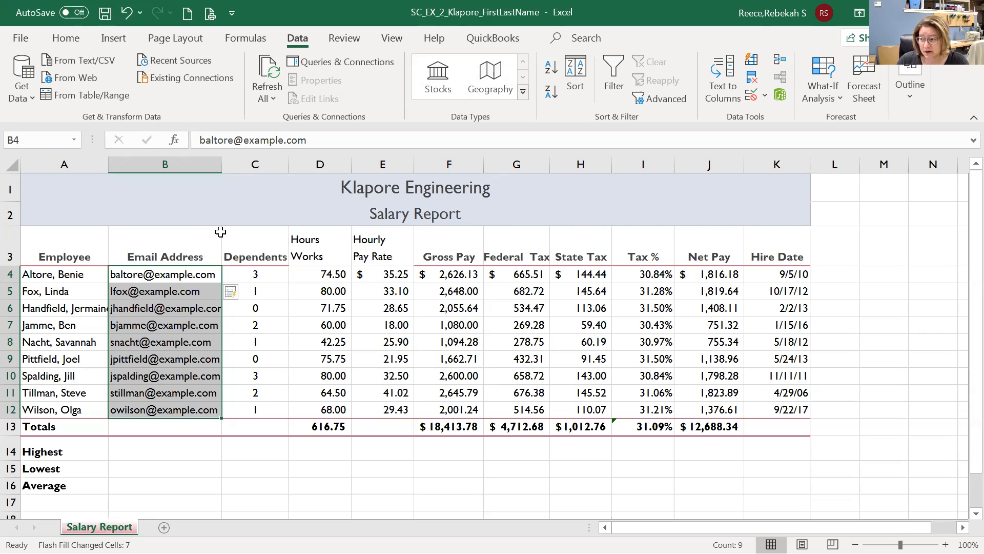
{"action": "left_click_drag", "start_coordinate": [222, 164], "coordinate": [239, 164]}
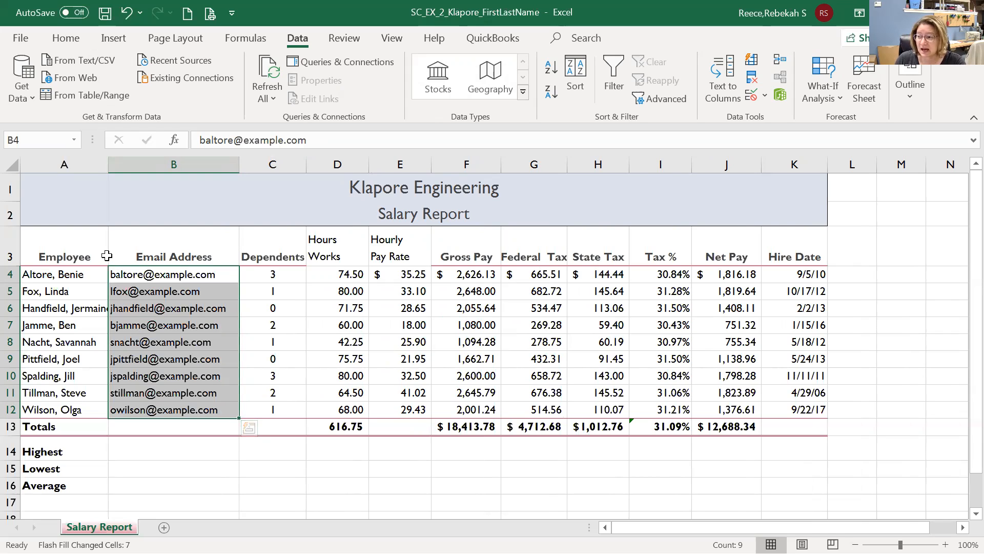
Widen column A so every employee name shows in full.
{"action": "left_click_drag", "start_coordinate": [108, 164], "coordinate": [123, 164]}
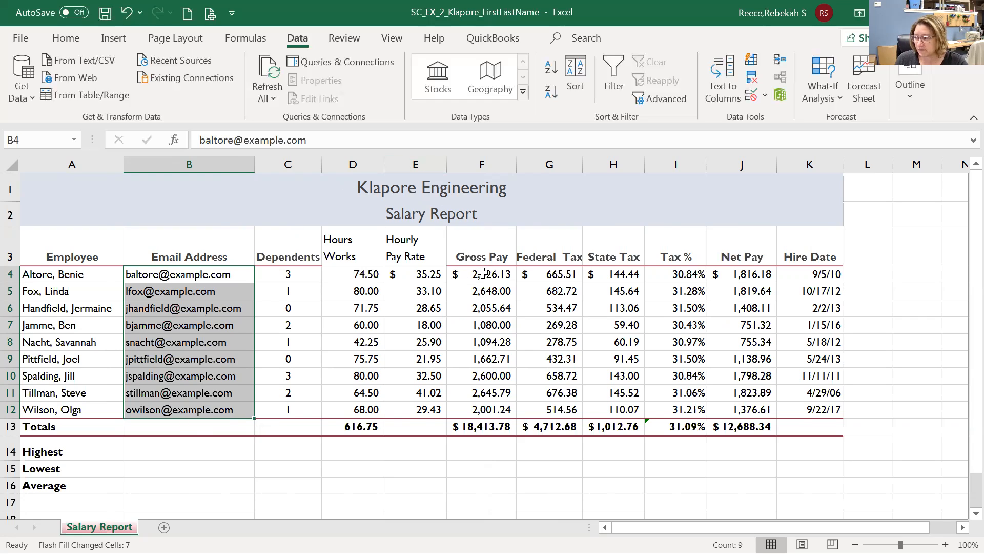
Clear the first employee's values in F4:J4, then check the hours worked in D4.
{"action": "left_click_drag", "start_coordinate": [485, 275], "coordinate": [743, 272]}
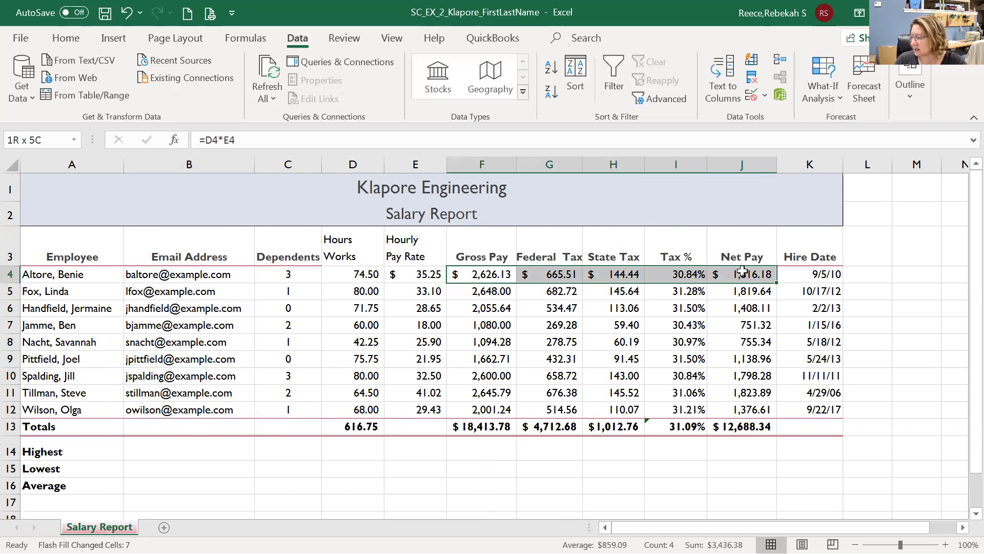
{"action": "key", "text": "Delete"}
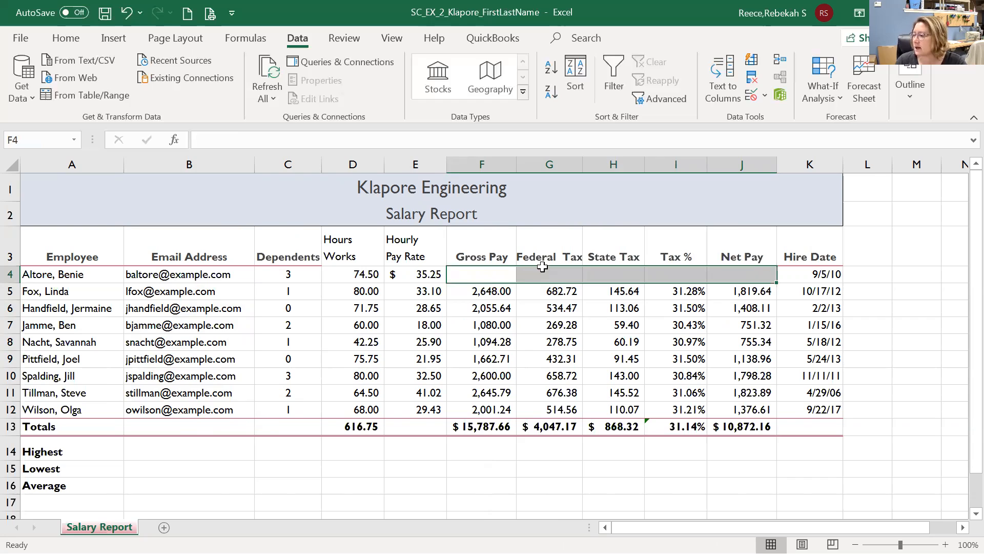
{"action": "left_click", "coordinate": [501, 274]}
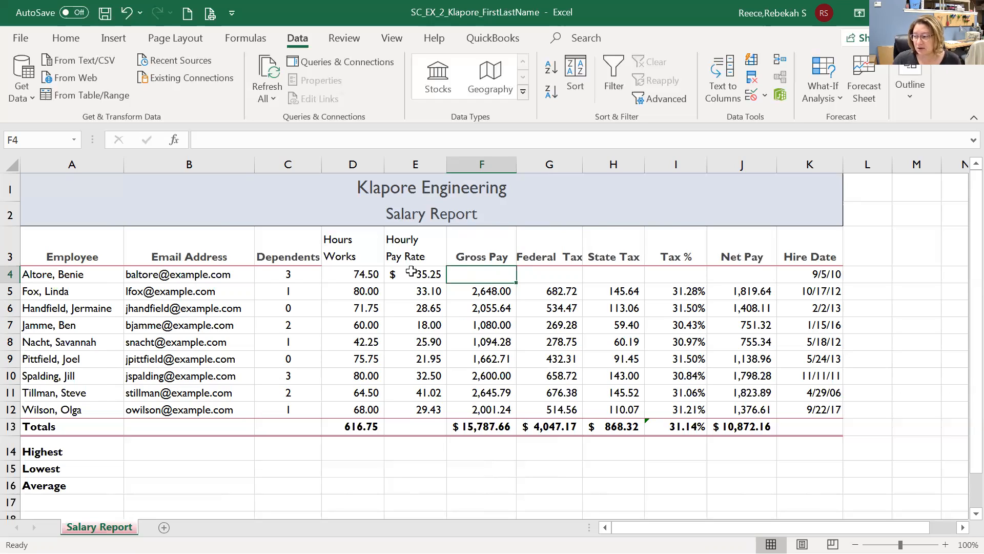
{"action": "left_click", "coordinate": [366, 277]}
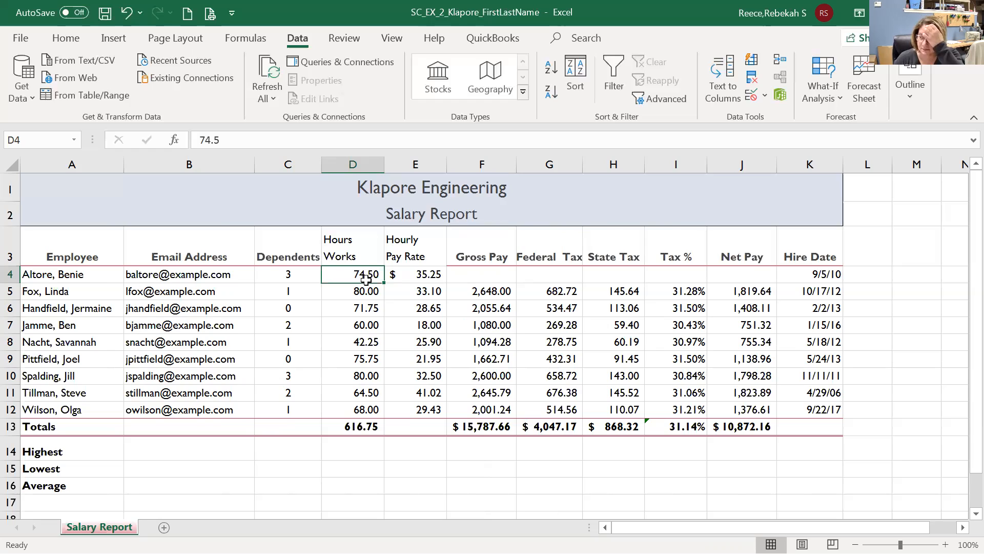
Enter =D4*E4 in F4 so the first employee's Gross Pay shows $2,626.13.
{"action": "left_click", "coordinate": [490, 277]}
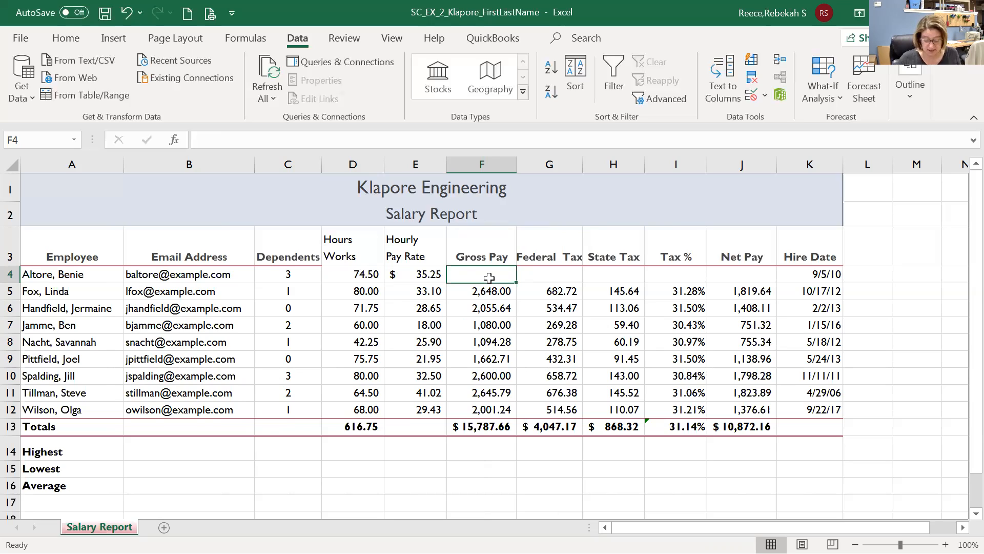
{"action": "type", "text": "="}
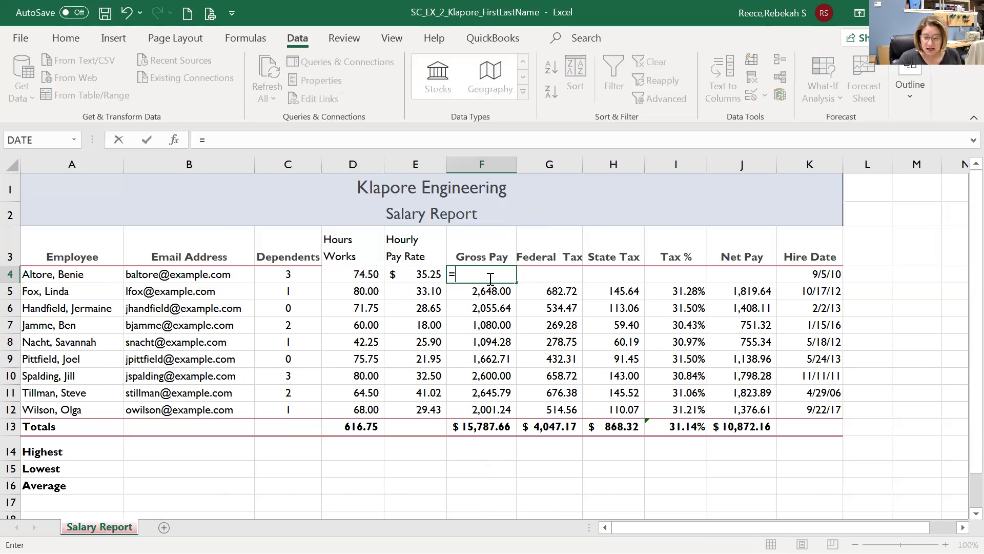
{"action": "type", "text": "d"}
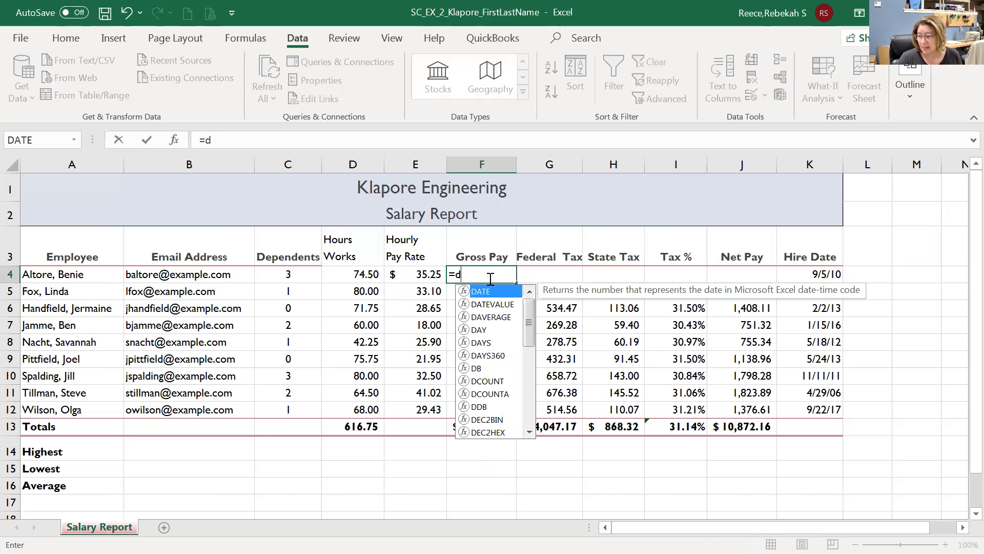
{"action": "type", "text": "4"}
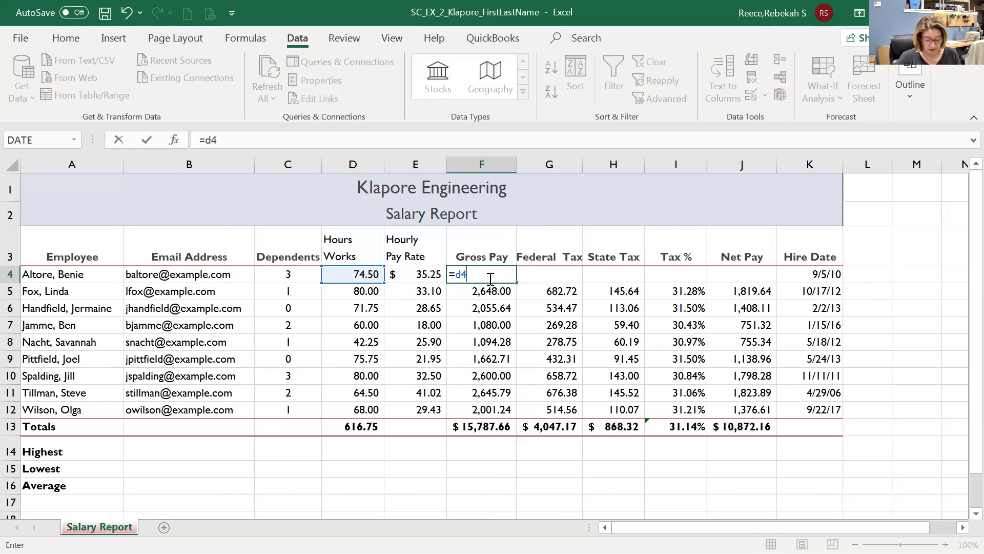
{"action": "type", "text": "*"}
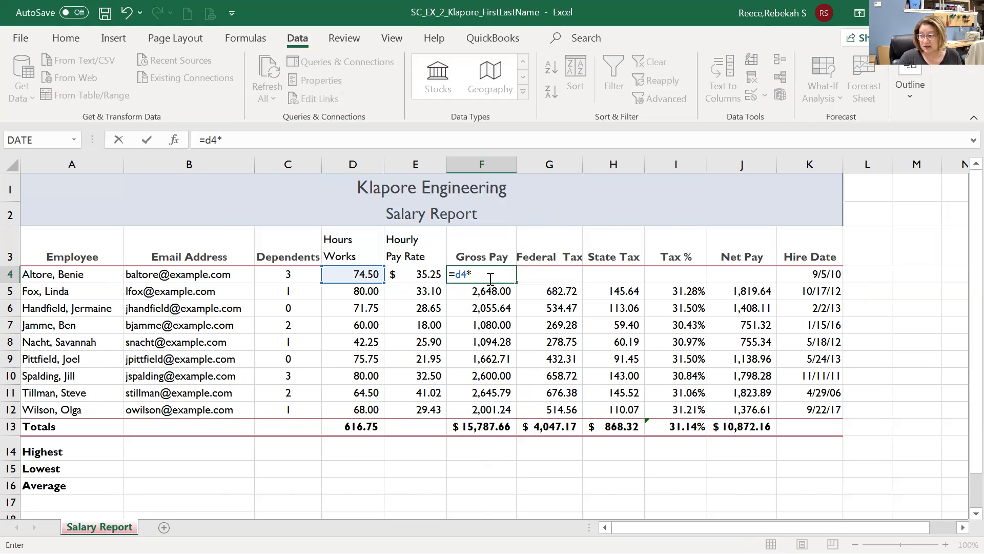
{"action": "type", "text": "e4"}
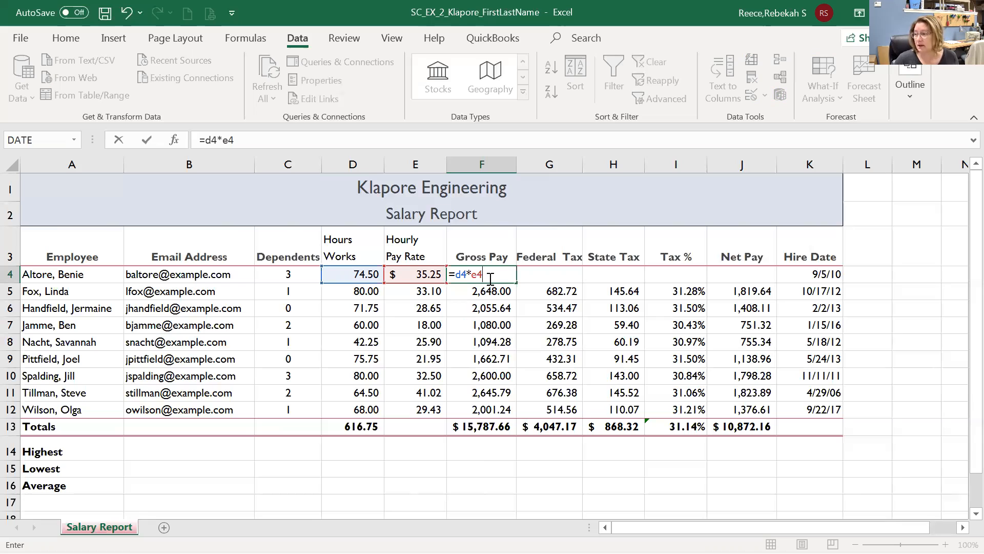
{"action": "left_click", "coordinate": [146, 139]}
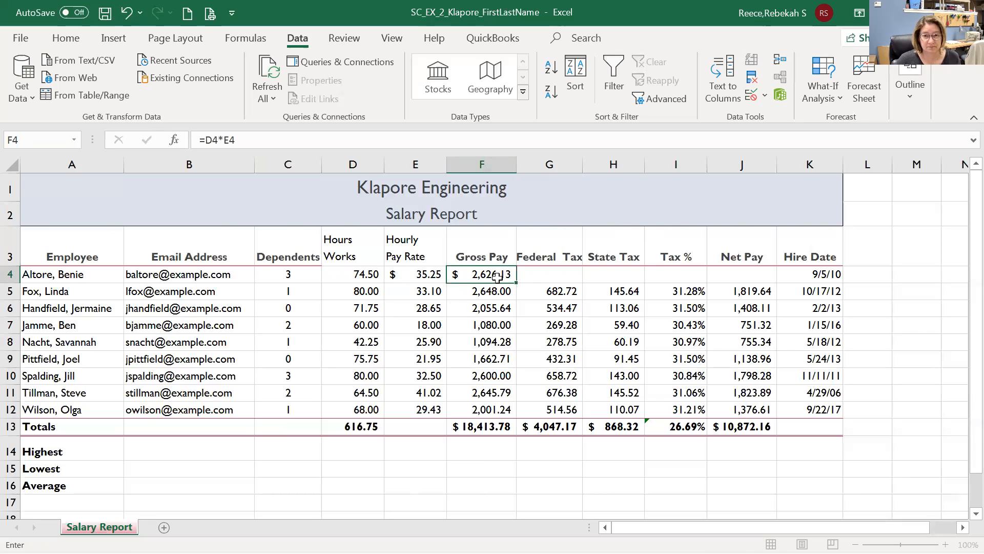
{"action": "left_click", "coordinate": [534, 276]}
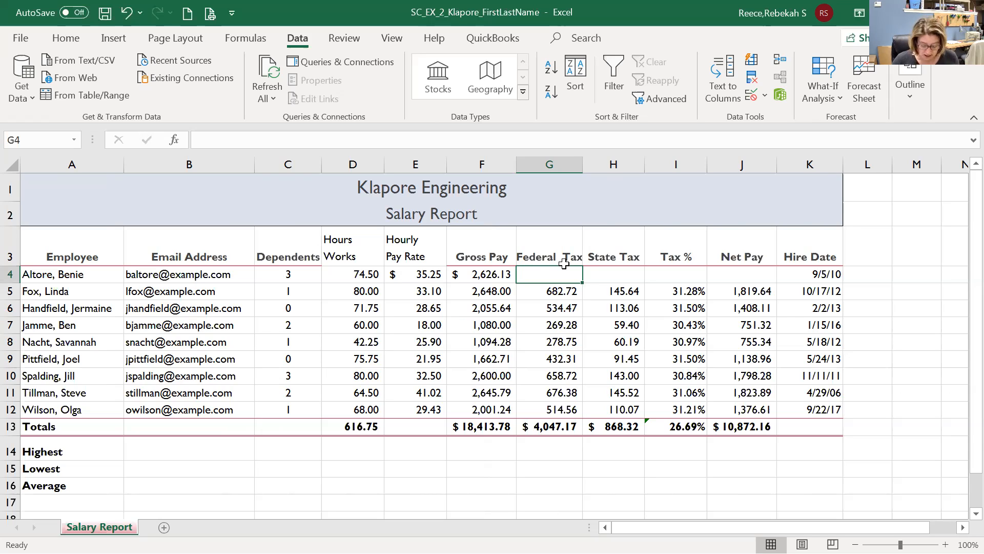
Enter =0.26*(F4-C4*22.16) in G4, giving the first employee $665.51 federal tax.
{"action": "type", "text": "="}
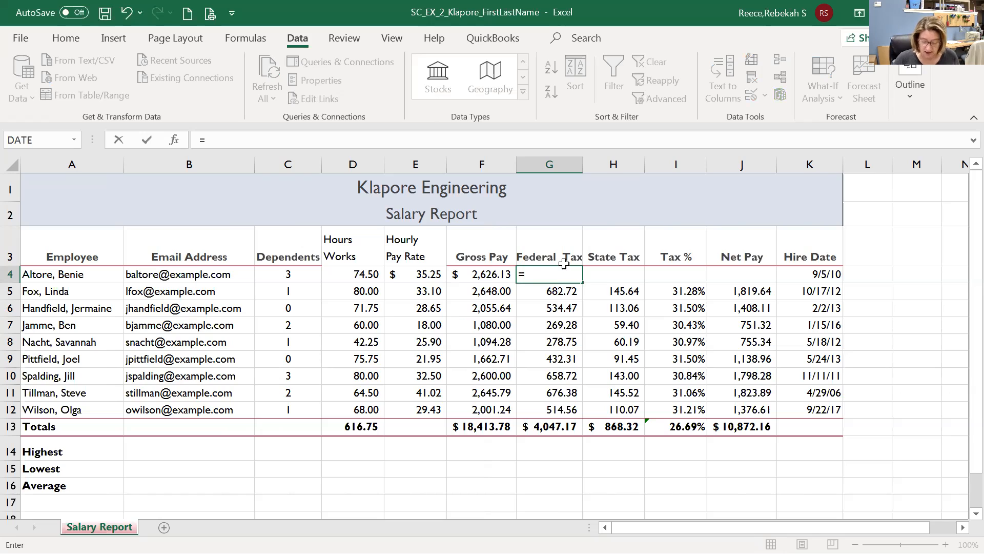
{"action": "type", "text": "0.26*("}
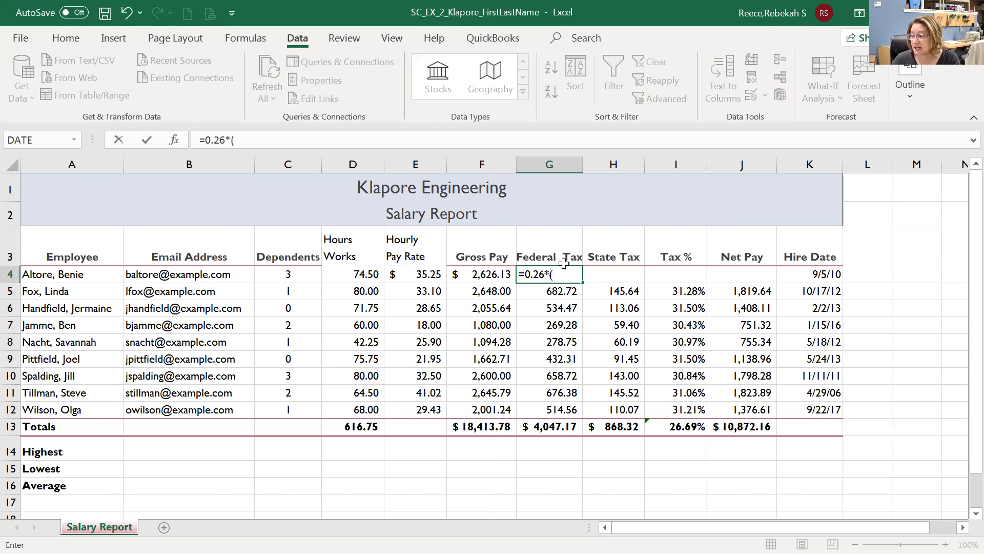
{"action": "left_click", "coordinate": [486, 274]}
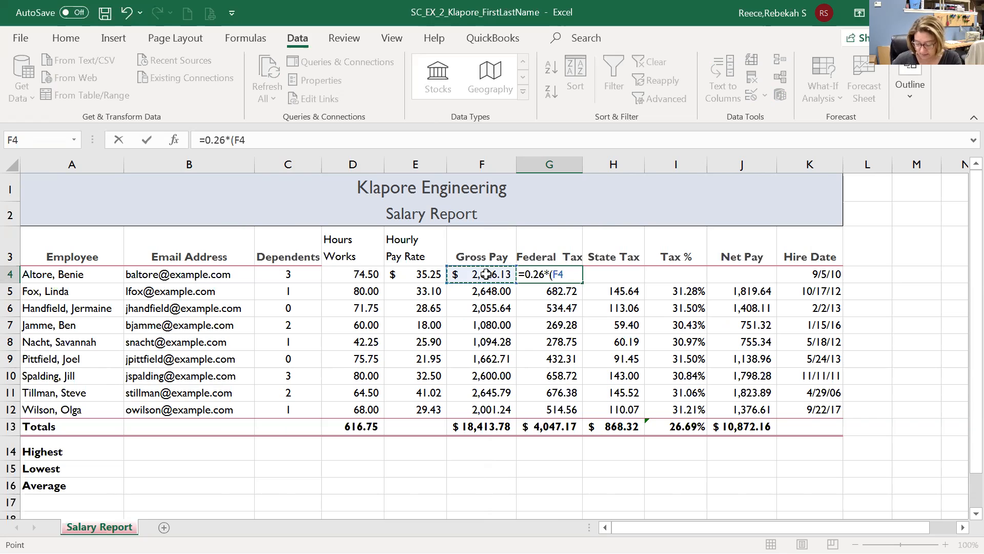
{"action": "type", "text": "-"}
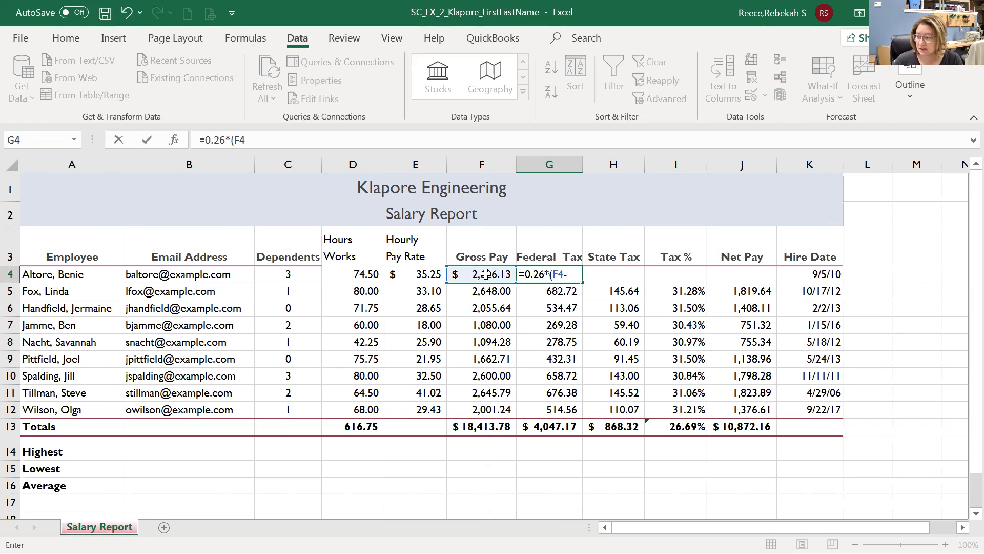
{"action": "left_click", "coordinate": [306, 276]}
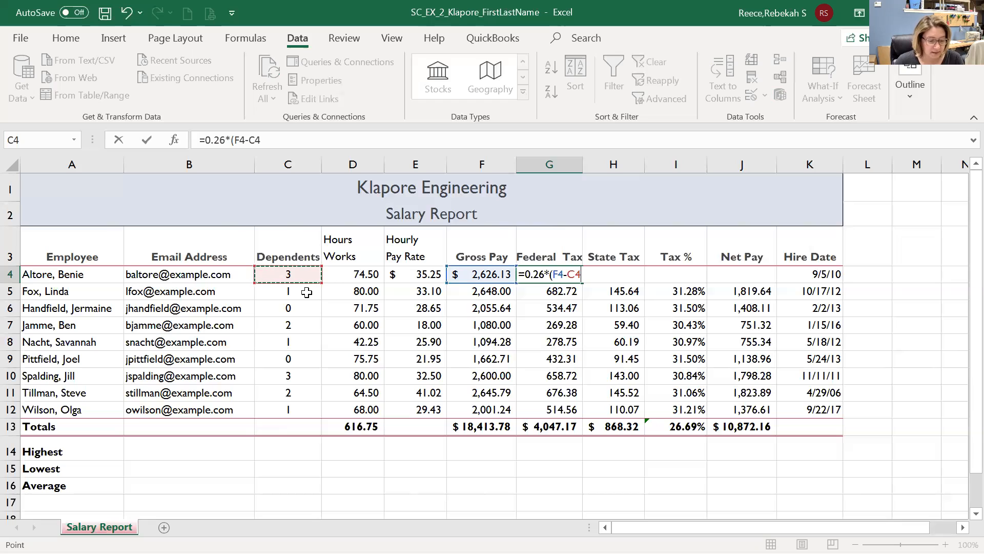
{"action": "type", "text": "*"}
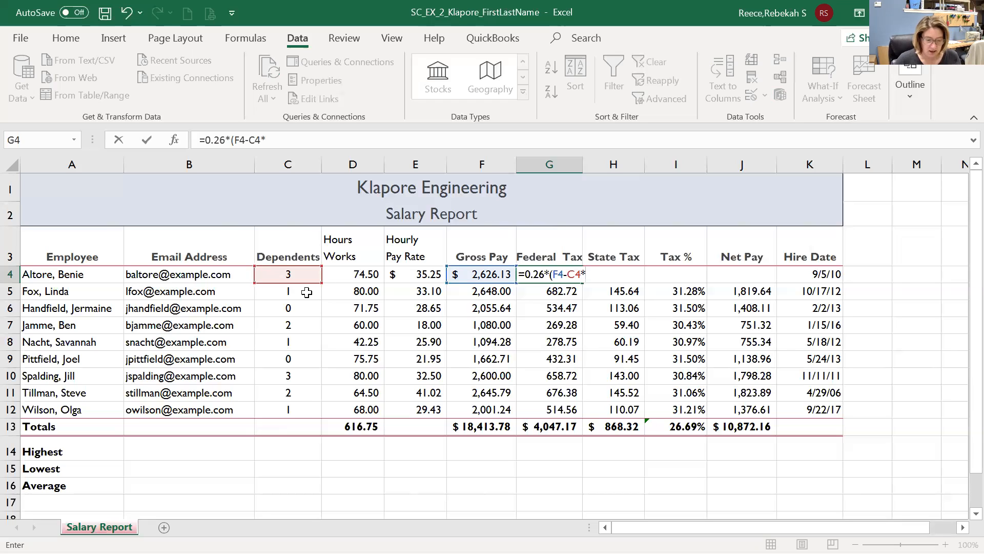
{"action": "type", "text": "22.16"}
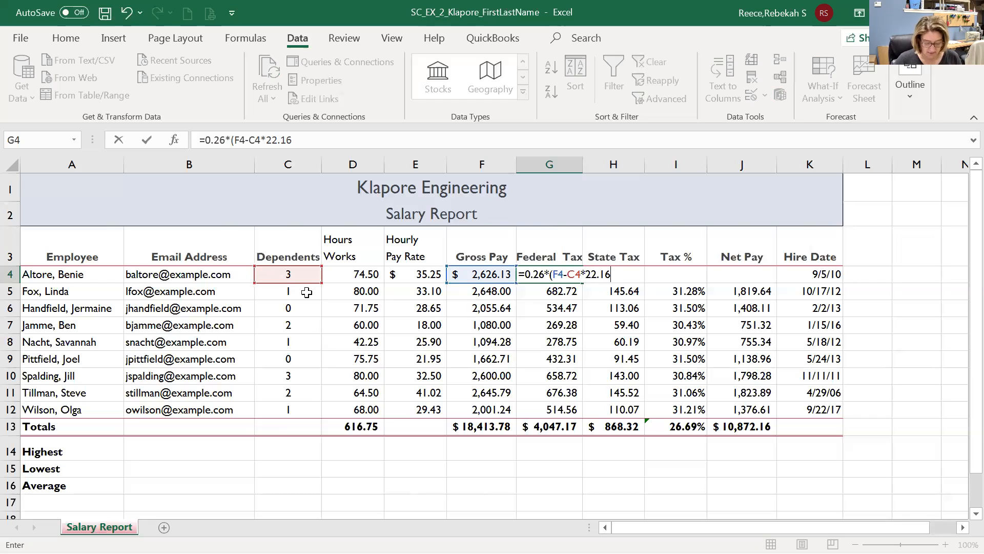
{"action": "type", "text": ")"}
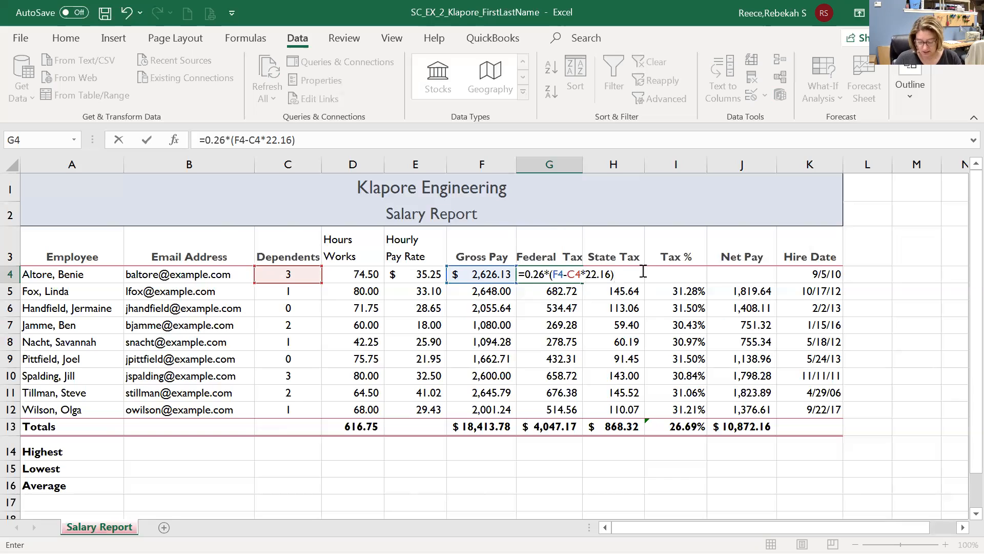
{"action": "key", "text": "BackSpace"}
{"action": "key", "text": "BackSpace"}
{"action": "key", "text": "BackSpace"}
{"action": "key", "text": "BackSpace"}
{"action": "key", "text": "BackSpace"}
{"action": "key", "text": "BackSpace"}
{"action": "key", "text": "BackSpace"}
{"action": "key", "text": "BackSpace"}
{"action": "key", "text": "BackSpace"}
{"action": "key", "text": "BackSpace"}
{"action": "key", "text": "BackSpace"}
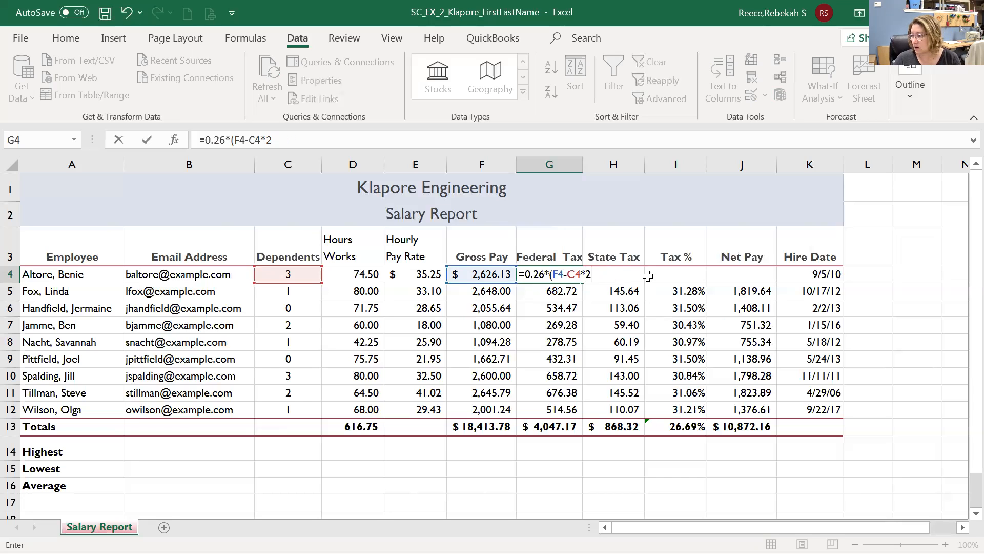
{"action": "key", "text": "BackSpace"}
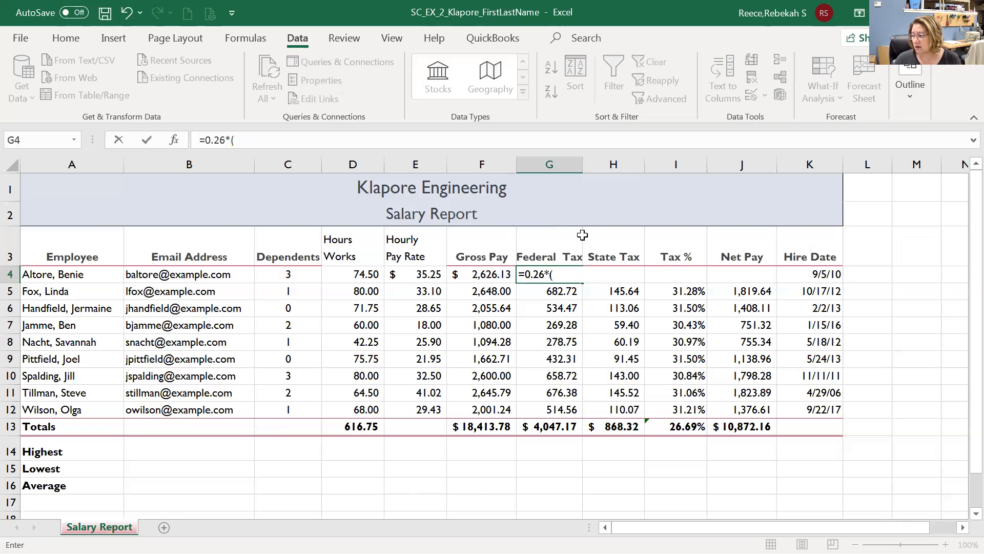
{"action": "left_click", "coordinate": [484, 276]}
{"action": "type", "text": "-"}
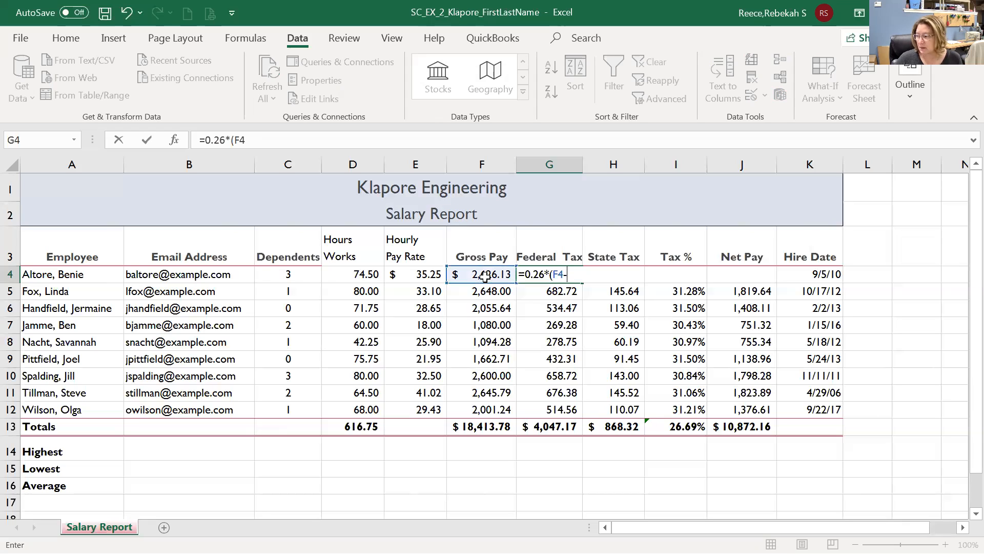
{"action": "left_click", "coordinate": [282, 277]}
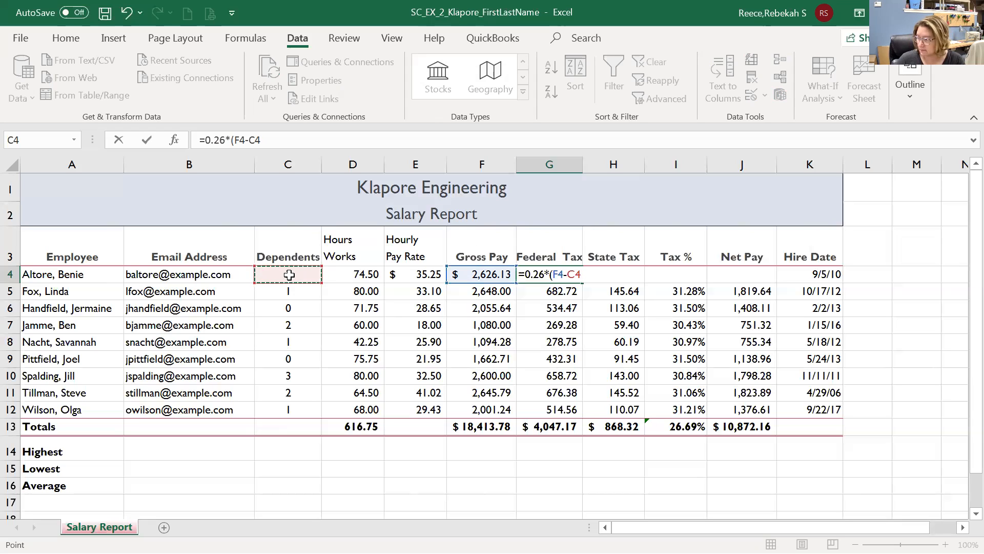
{"action": "type", "text": "*22.16)"}
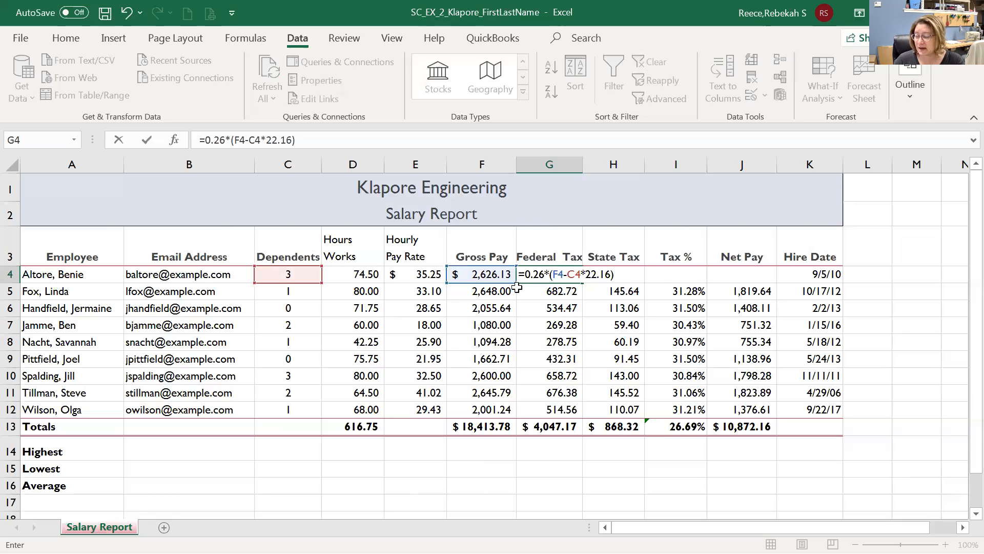
{"action": "left_click", "coordinate": [147, 142]}
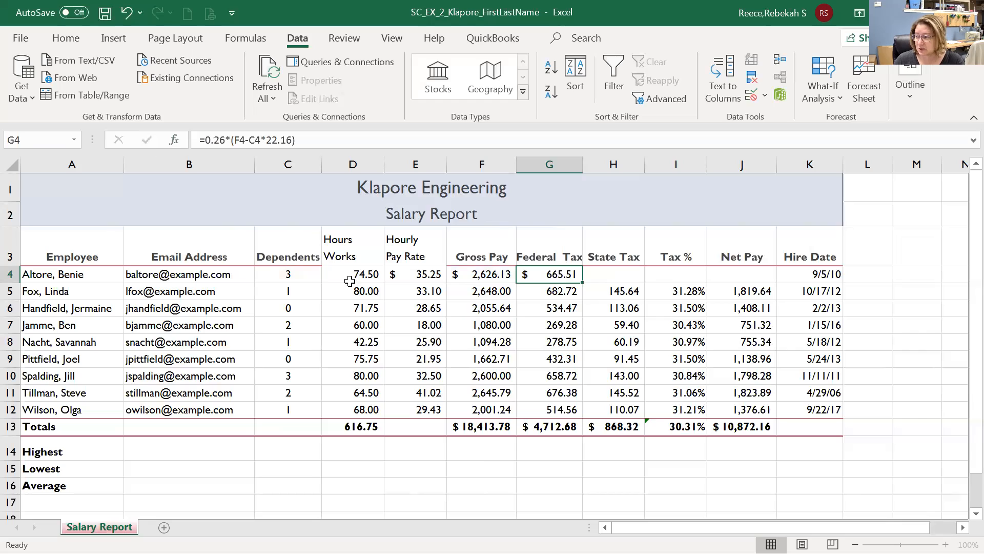
{"action": "left_click", "coordinate": [626, 279]}
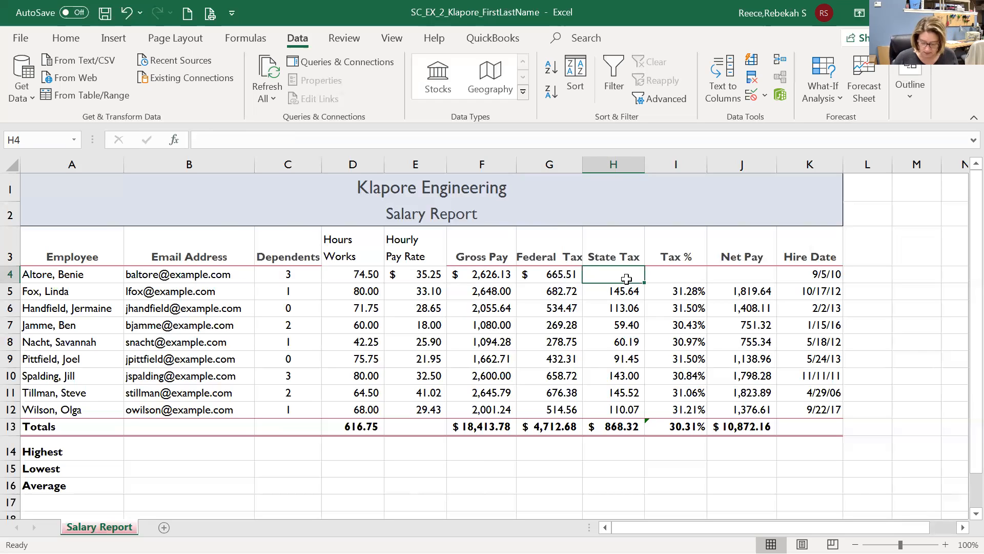
Enter =0.055*G4 in H4 so the first employee's State Tax shows $36.60.
{"action": "type", "text": "="}
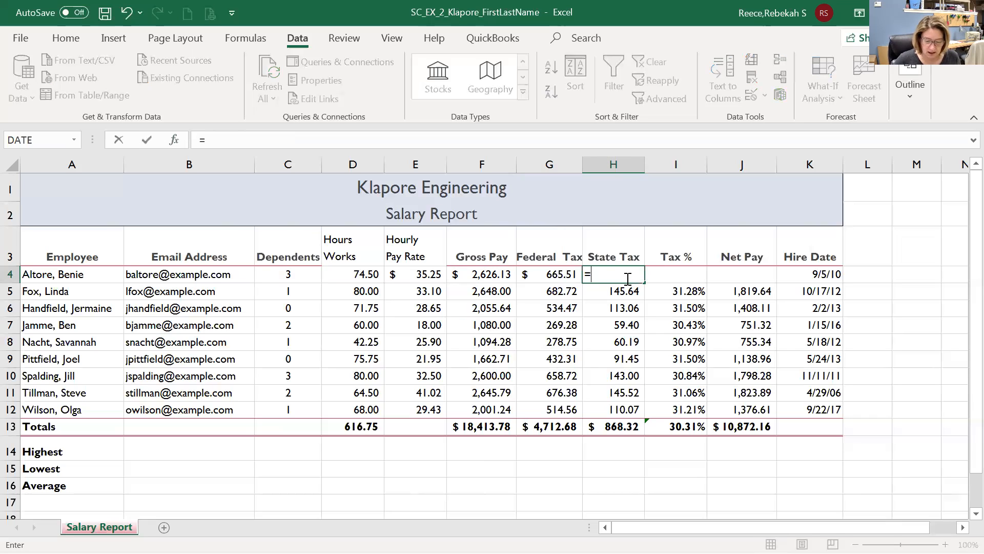
{"action": "type", "text": ".055"}
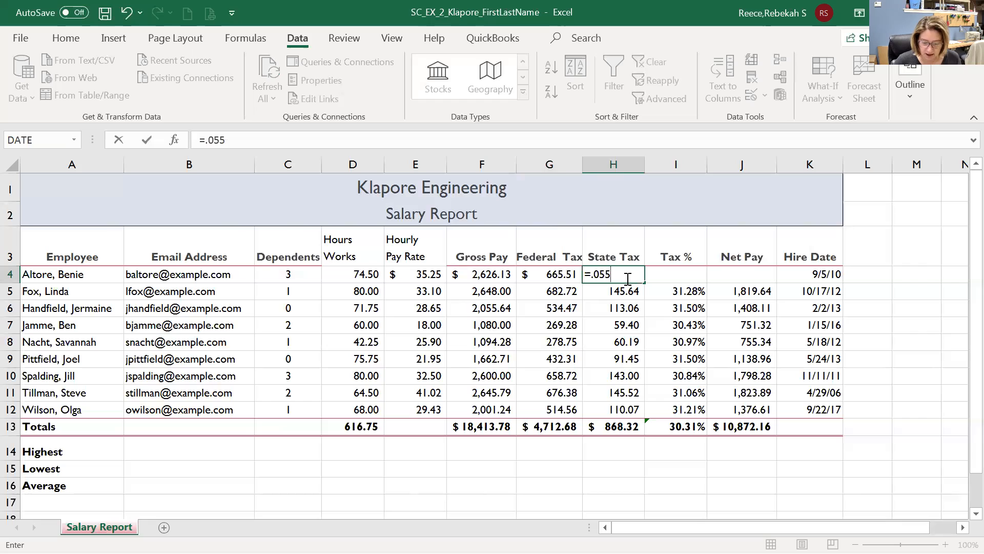
{"action": "type", "text": "*"}
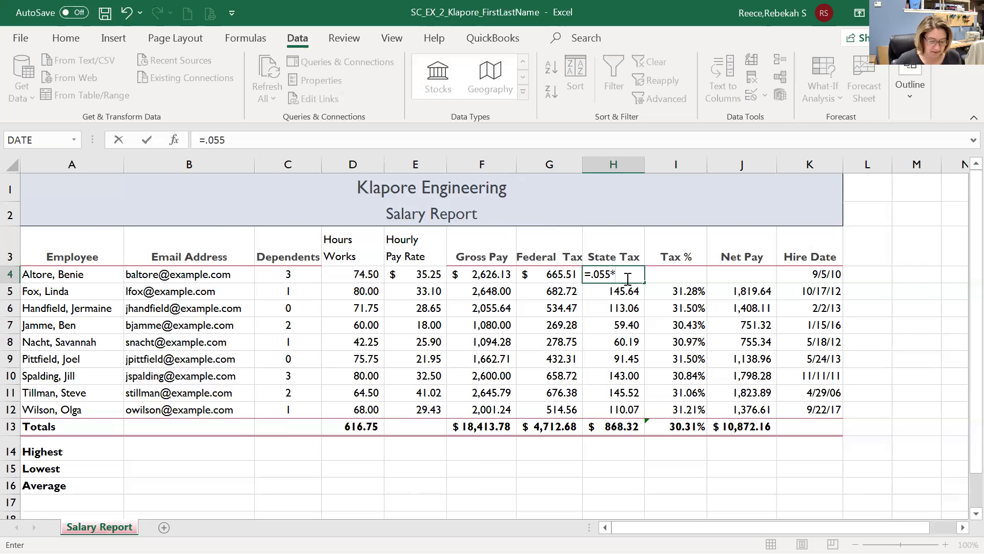
{"action": "left_click", "coordinate": [487, 275]}
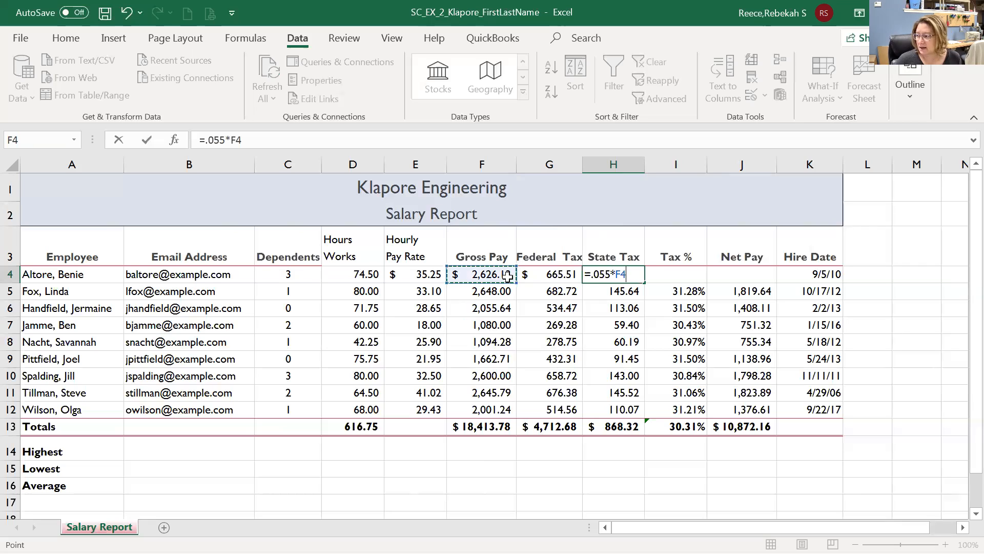
{"action": "left_click", "coordinate": [667, 274]}
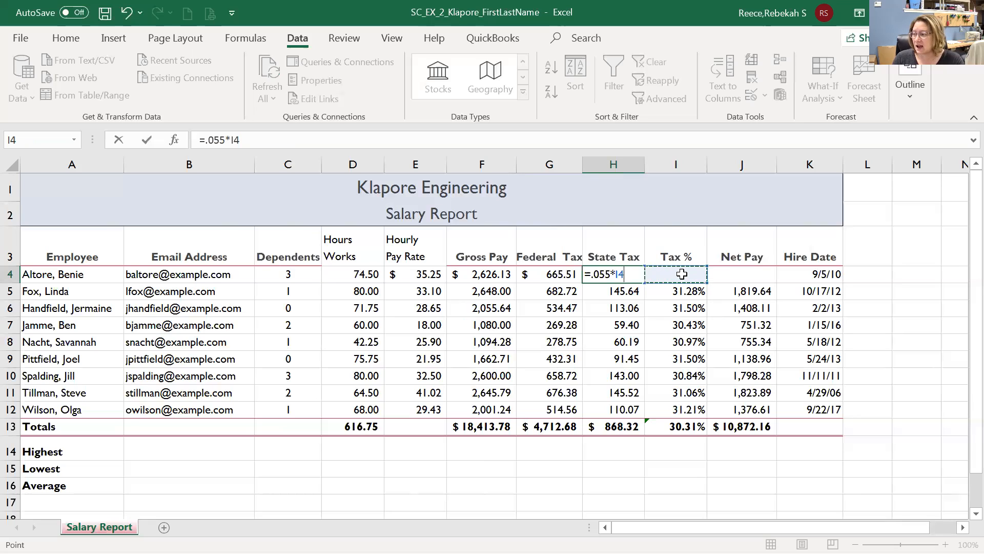
{"action": "left_click", "coordinate": [547, 273]}
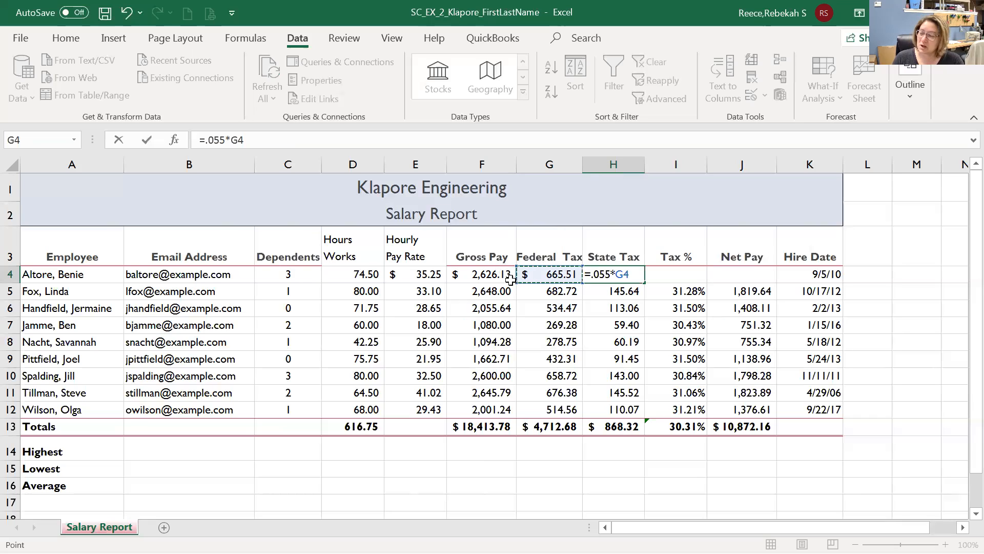
{"action": "left_click", "coordinate": [431, 310]}
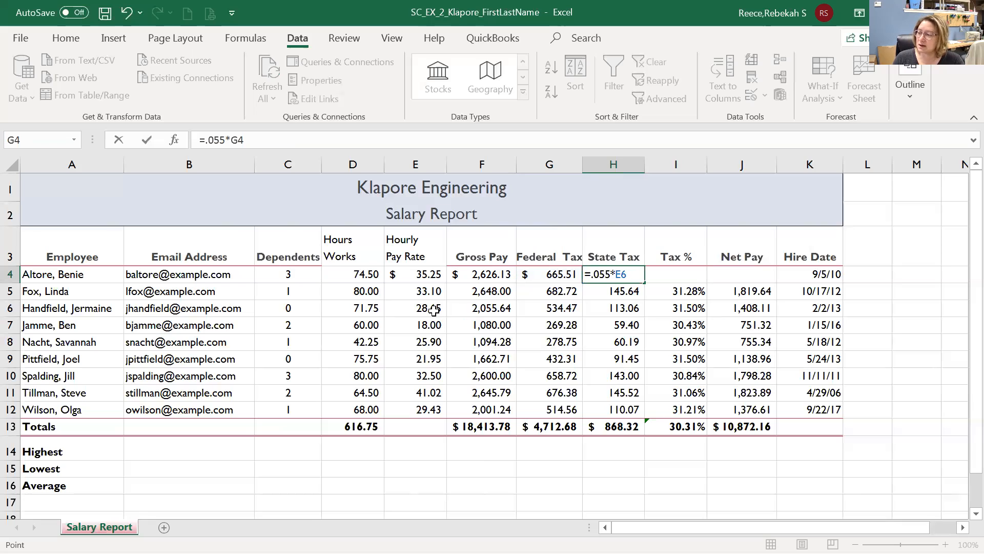
{"action": "left_click", "coordinate": [292, 361]}
{"action": "left_click", "coordinate": [210, 338]}
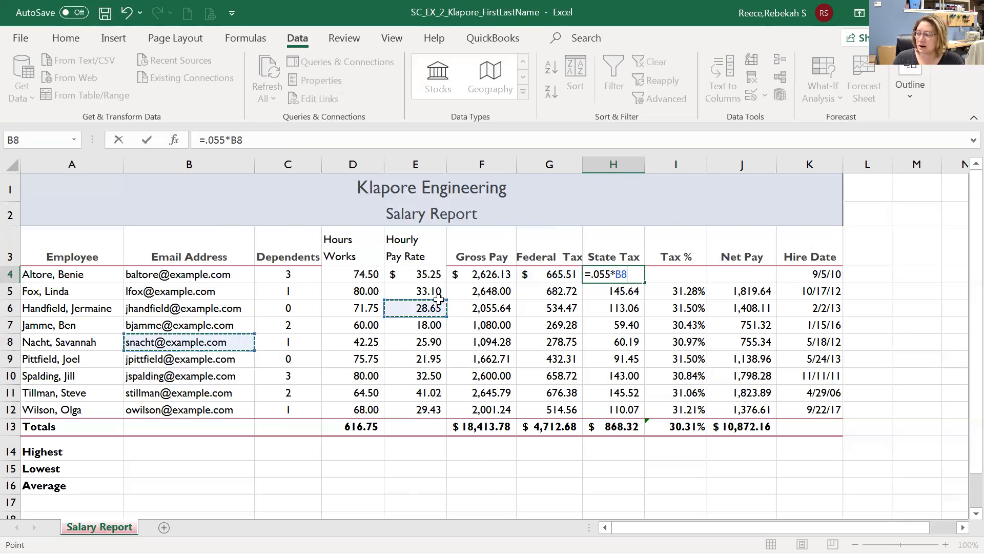
{"action": "left_click", "coordinate": [628, 333]}
{"action": "left_click", "coordinate": [704, 356]}
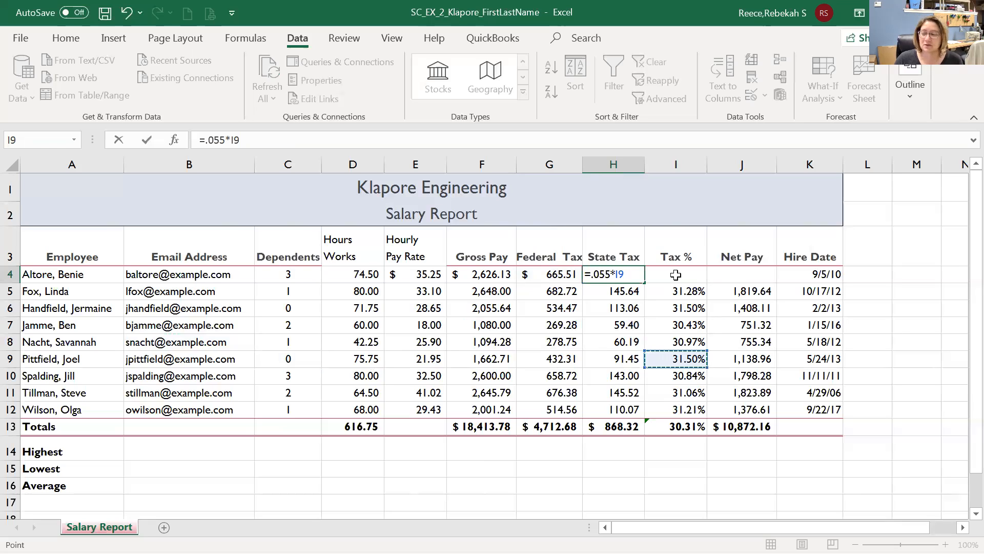
{"action": "left_click", "coordinate": [545, 273]}
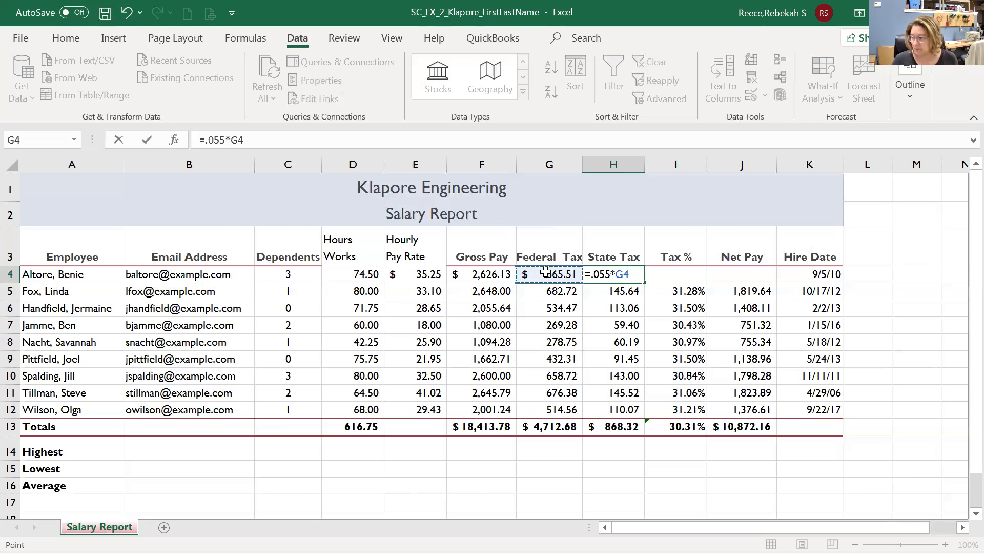
{"action": "left_click", "coordinate": [146, 137]}
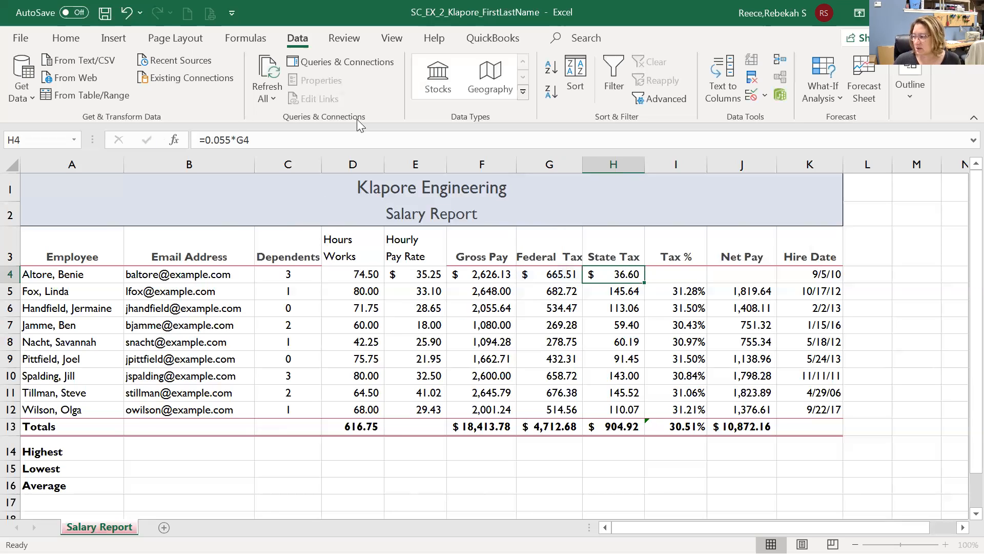
{"action": "left_click", "coordinate": [695, 275]}
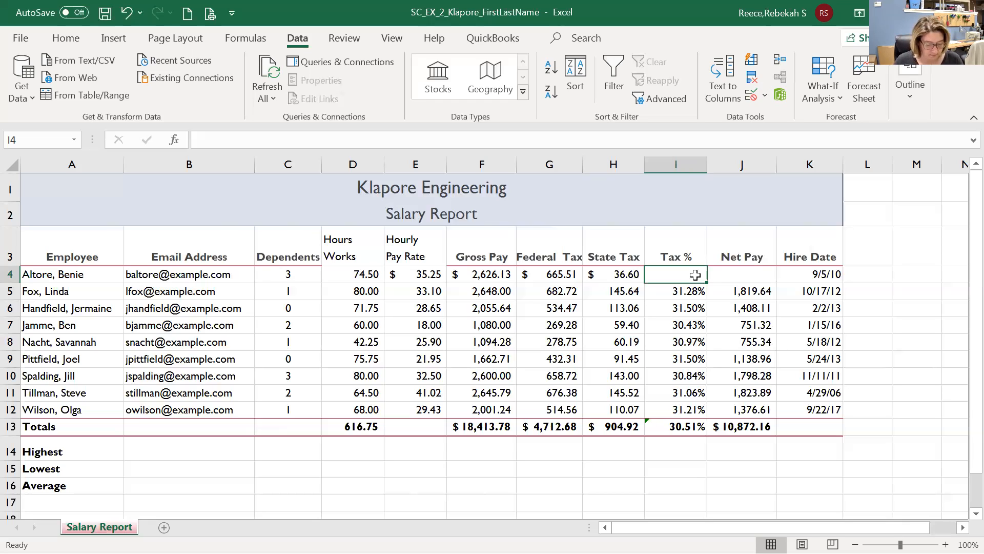
Enter =(G4+H4)/F4 in I4 so the first employee's Tax % shows 26.74%.
{"action": "type", "text": "="}
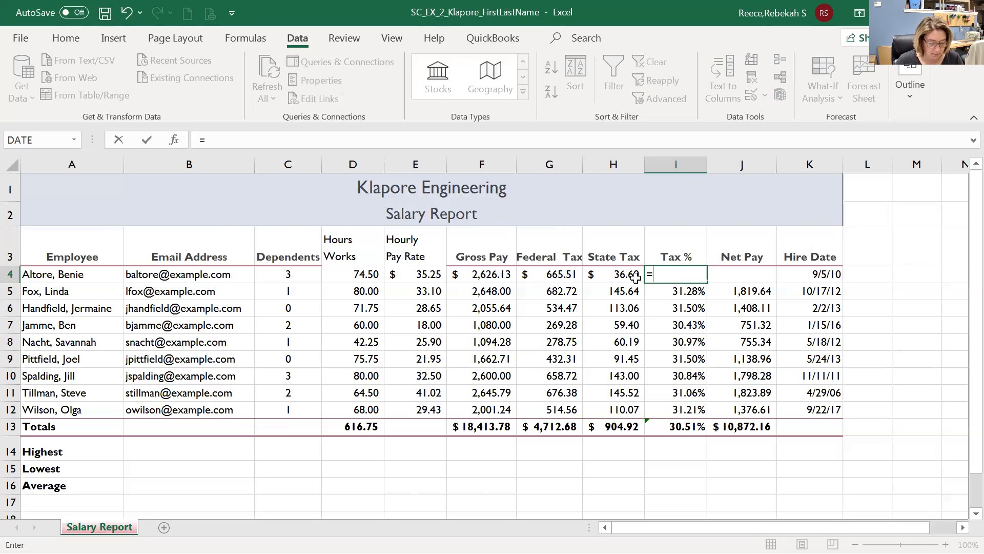
{"action": "left_click", "coordinate": [560, 275]}
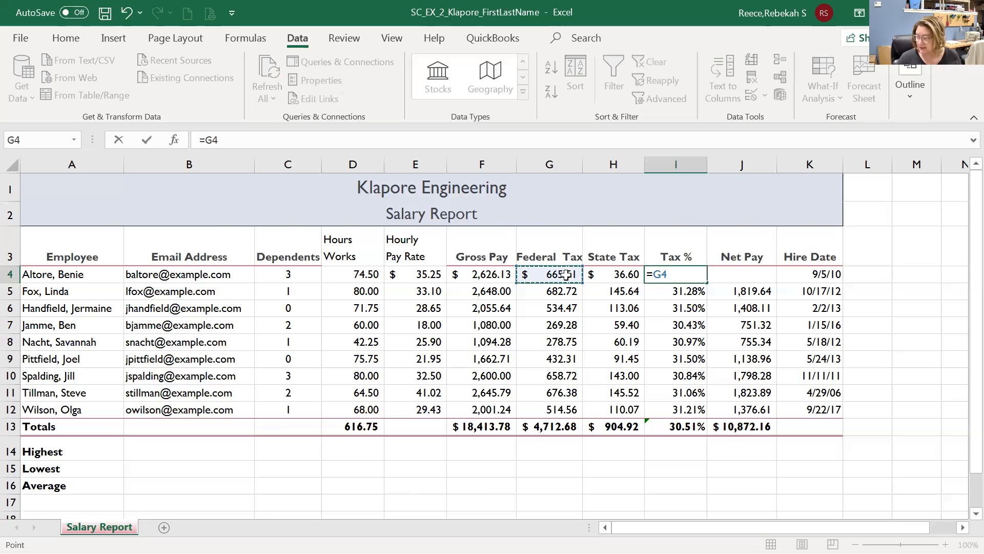
{"action": "key", "text": "BackSpace"}
{"action": "key", "text": "BackSpace"}
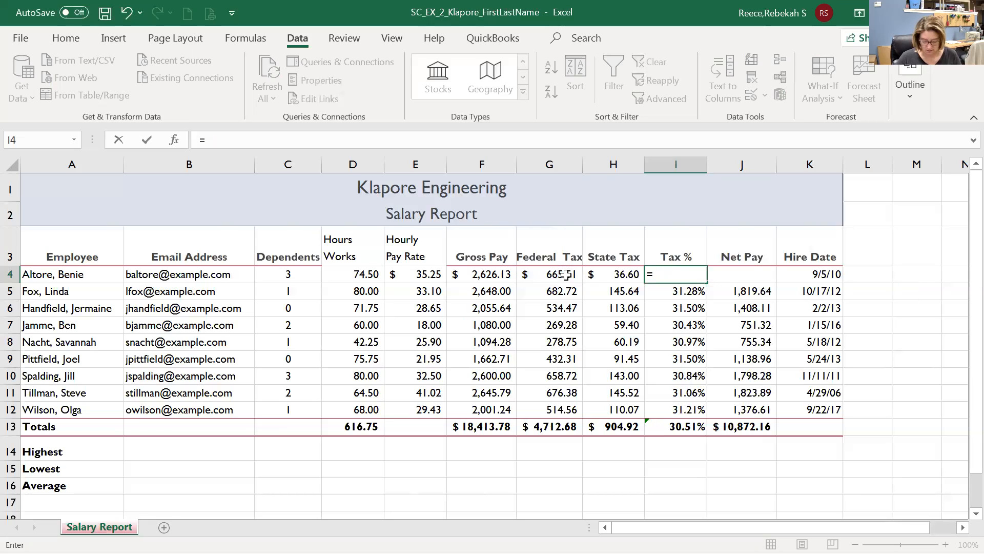
{"action": "type", "text": "("}
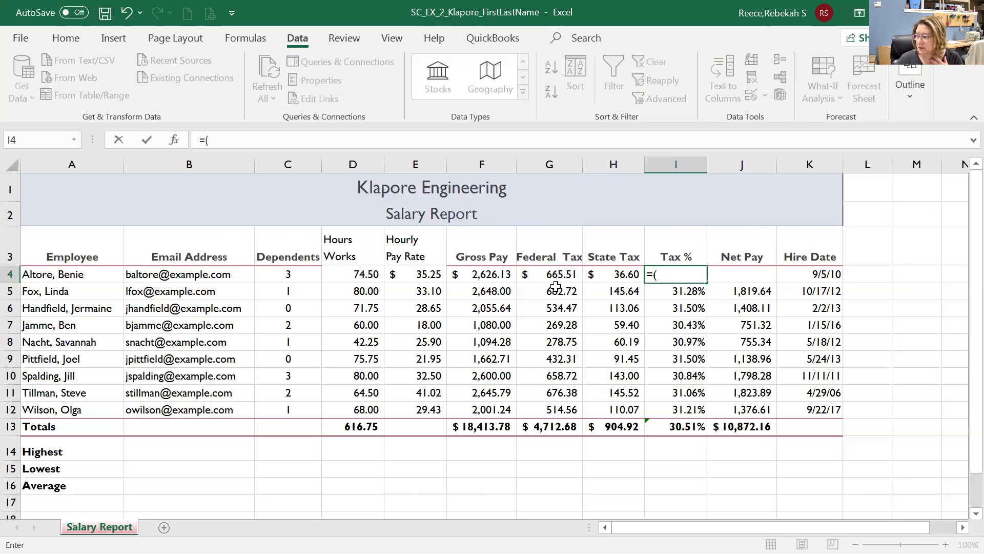
{"action": "left_click", "coordinate": [557, 275]}
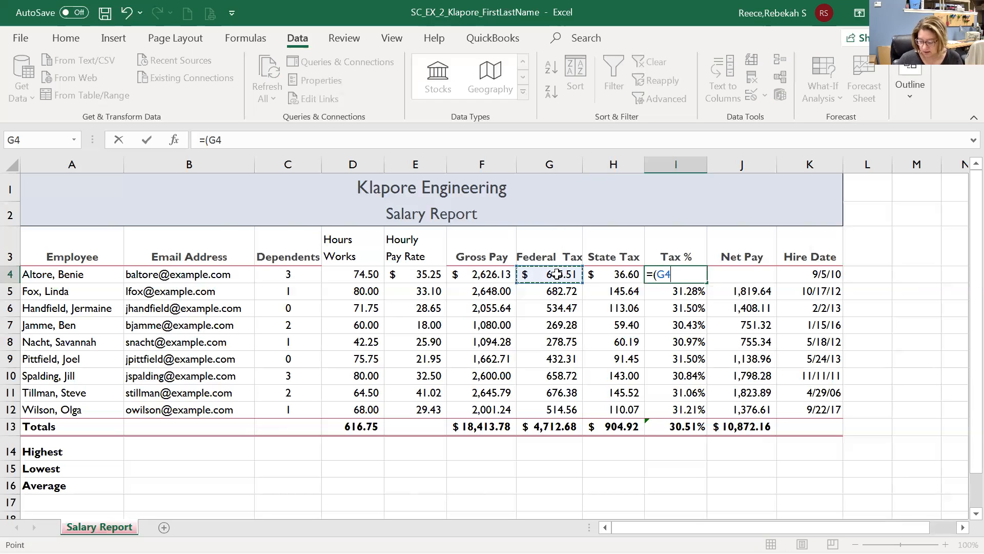
{"action": "type", "text": "+"}
{"action": "left_click", "coordinate": [615, 274]}
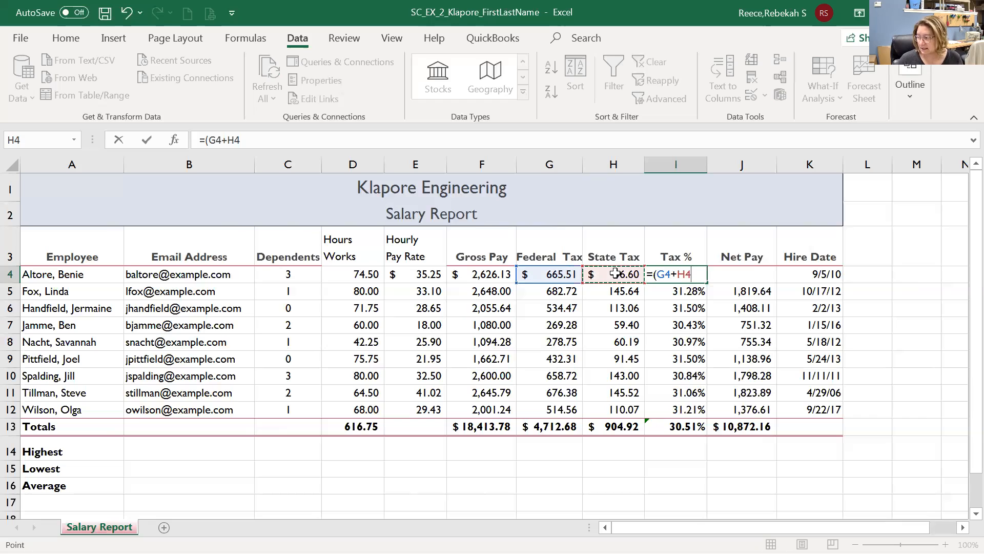
{"action": "type", "text": ")"}
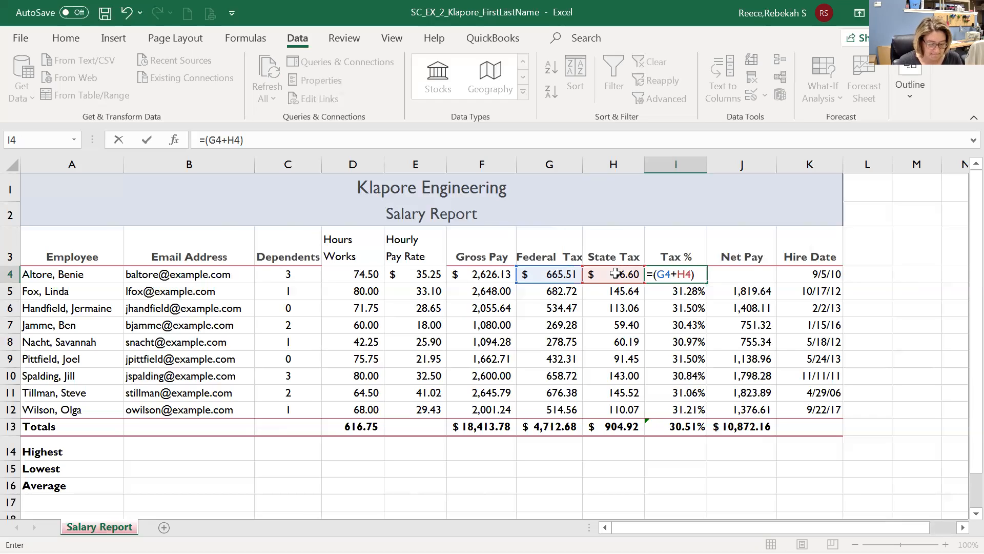
{"action": "type", "text": "/"}
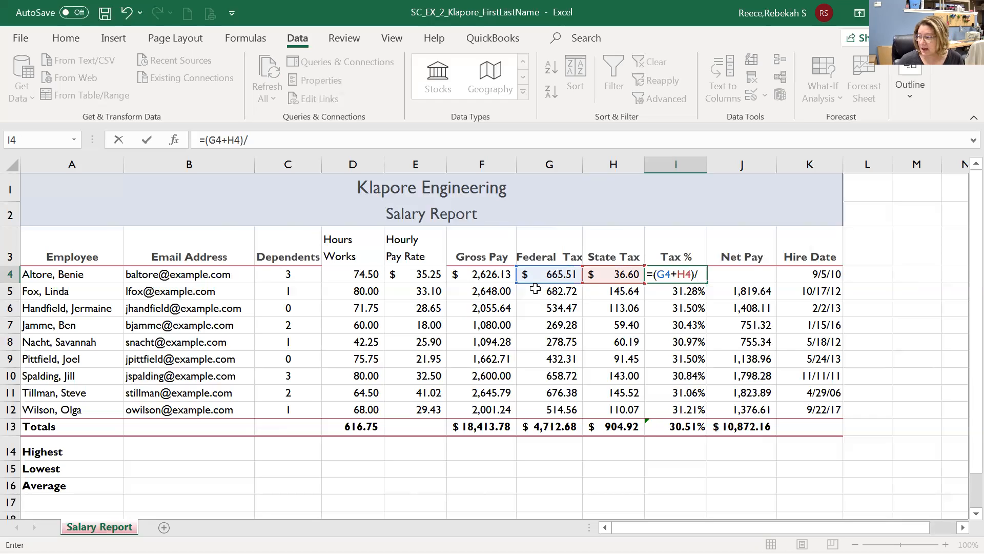
{"action": "left_click", "coordinate": [494, 275]}
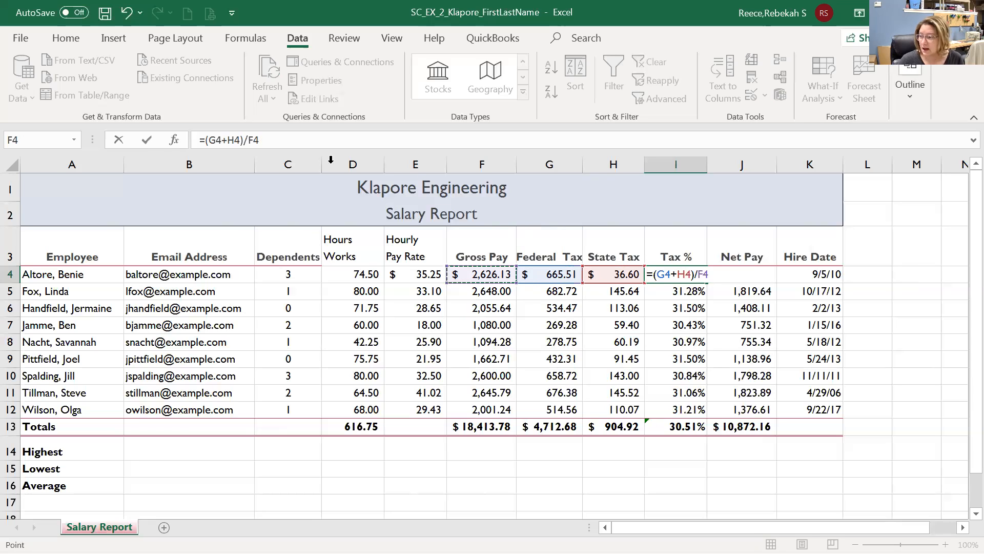
{"action": "left_click", "coordinate": [147, 140]}
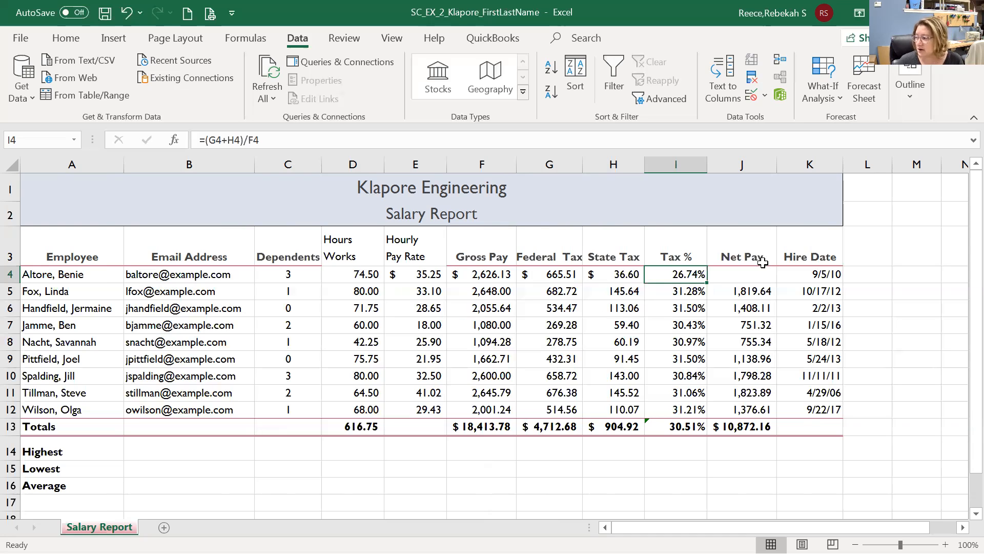
Enter =F4-(G4+H4) in J4 so the first employee's Net Pay shows $1,924.01.
{"action": "left_click", "coordinate": [750, 276]}
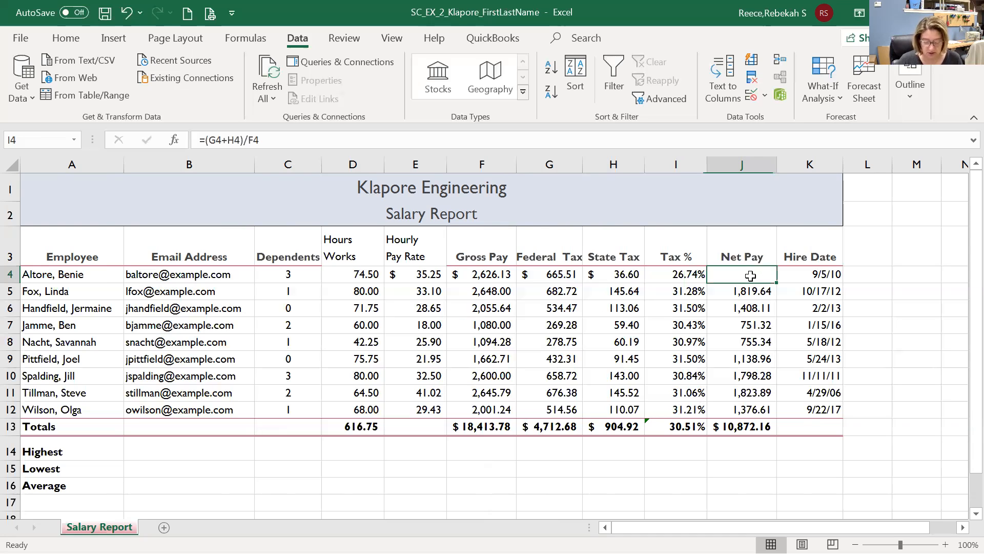
{"action": "type", "text": "="}
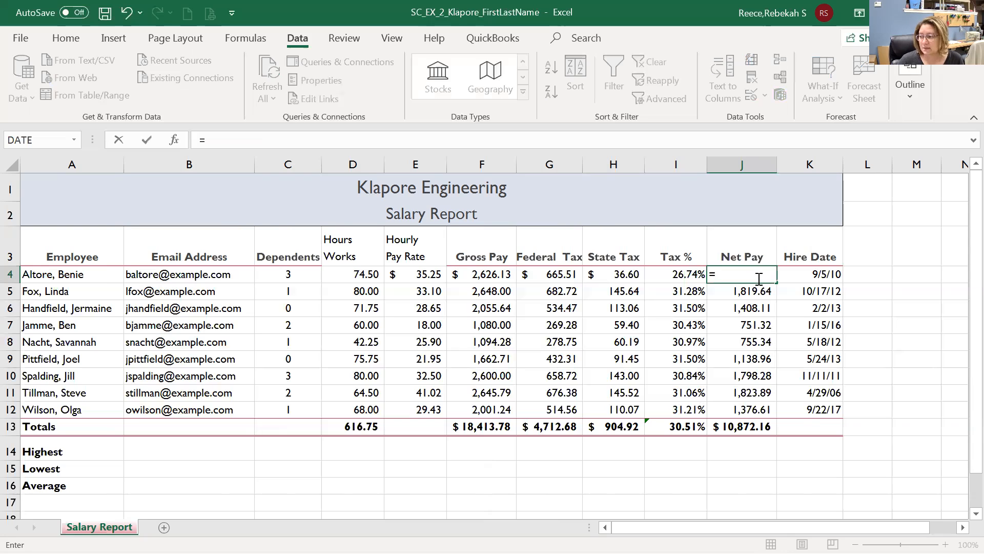
{"action": "left_click", "coordinate": [488, 273]}
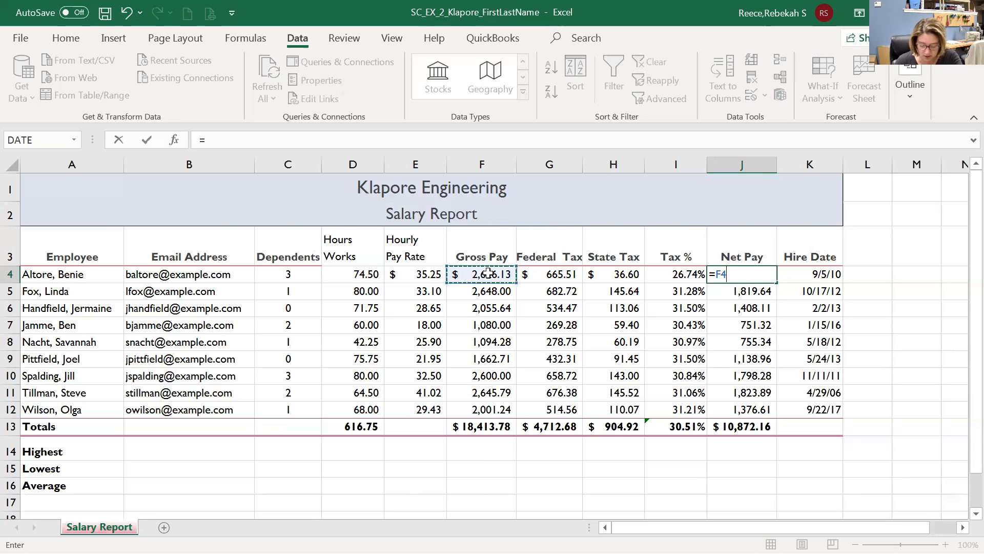
{"action": "type", "text": "-("}
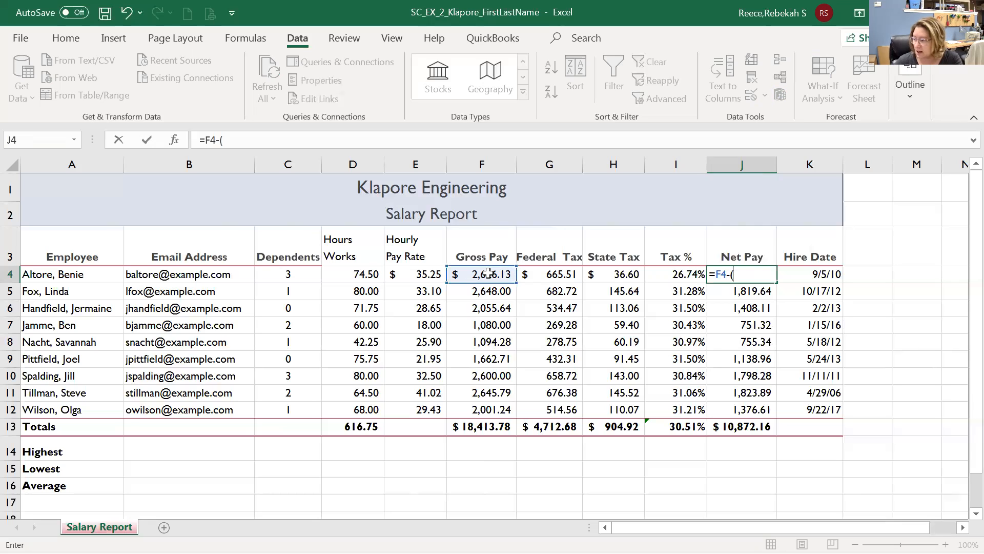
{"action": "left_click", "coordinate": [562, 274]}
{"action": "type", "text": "+"}
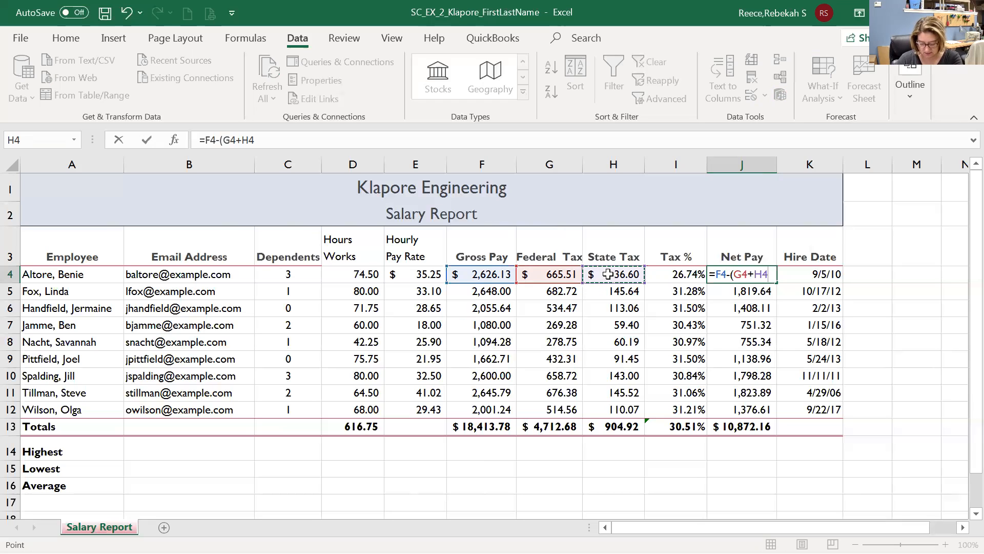
{"action": "type", "text": ")"}
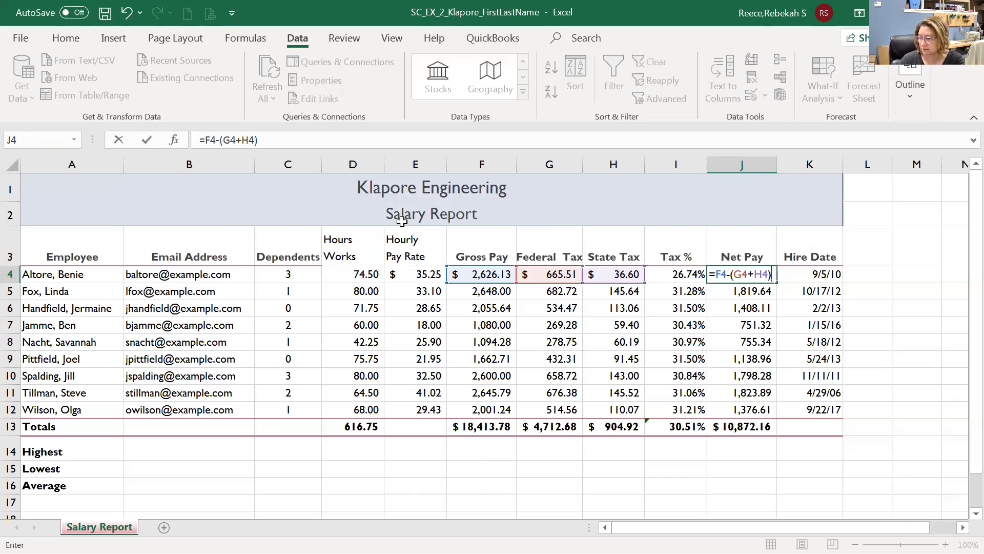
{"action": "left_click", "coordinate": [146, 139]}
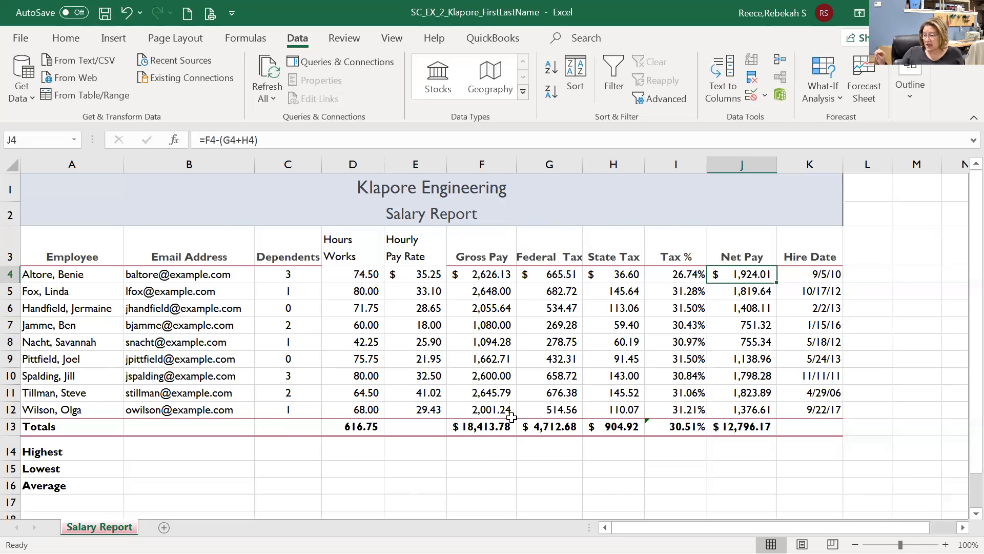
Try Clear All on F4:J4, undo it, then Clear Formats on F4:J4.
{"action": "left_click_drag", "start_coordinate": [465, 277], "coordinate": [750, 277]}
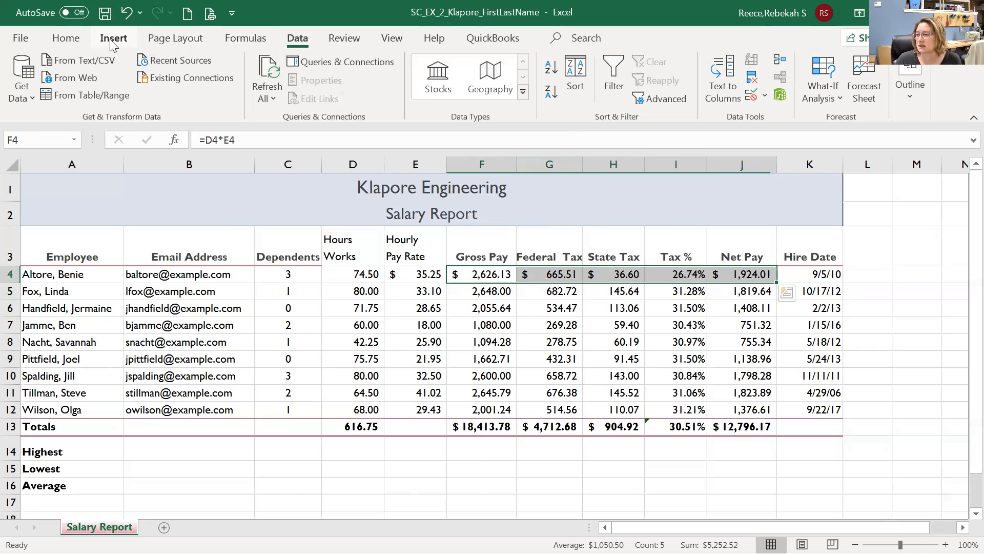
{"action": "left_click", "coordinate": [65, 38]}
{"action": "left_click", "coordinate": [752, 99]}
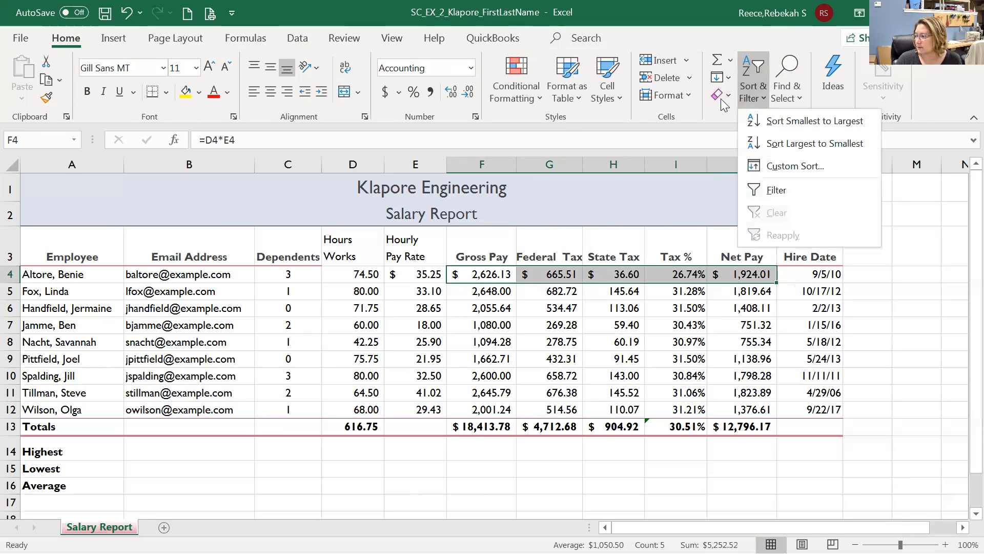
{"action": "left_click", "coordinate": [723, 96]}
{"action": "left_click", "coordinate": [739, 117]}
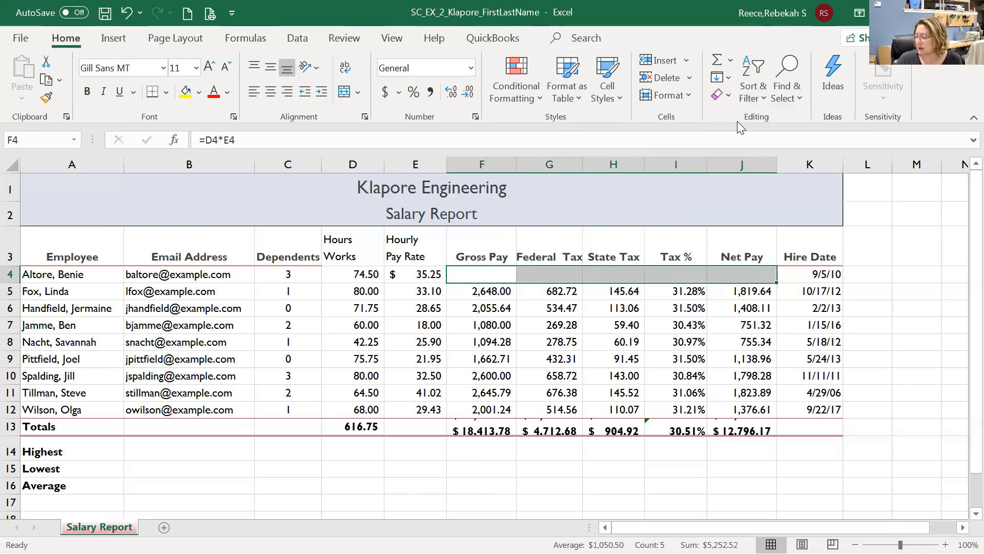
{"action": "left_click", "coordinate": [127, 12]}
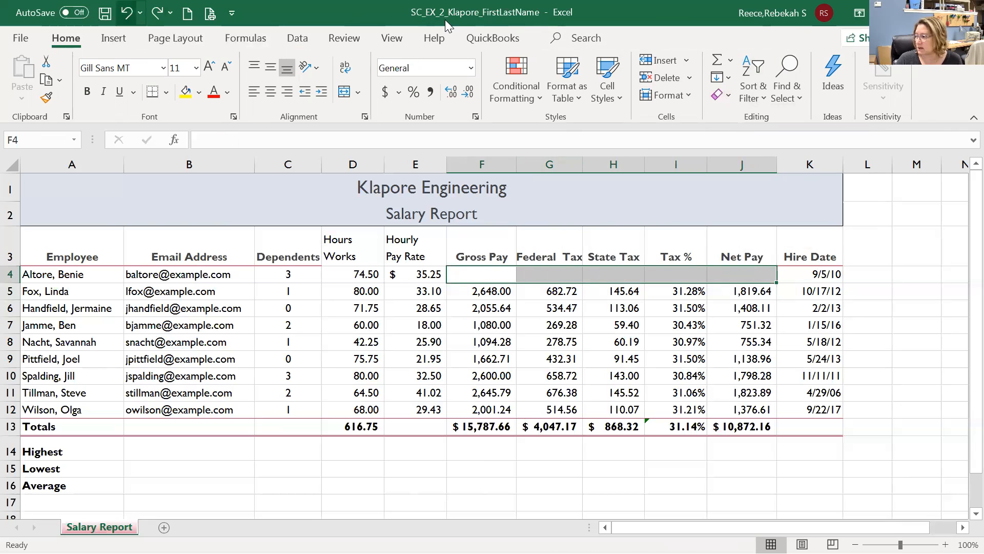
{"action": "left_click", "coordinate": [721, 93]}
{"action": "left_click", "coordinate": [751, 137]}
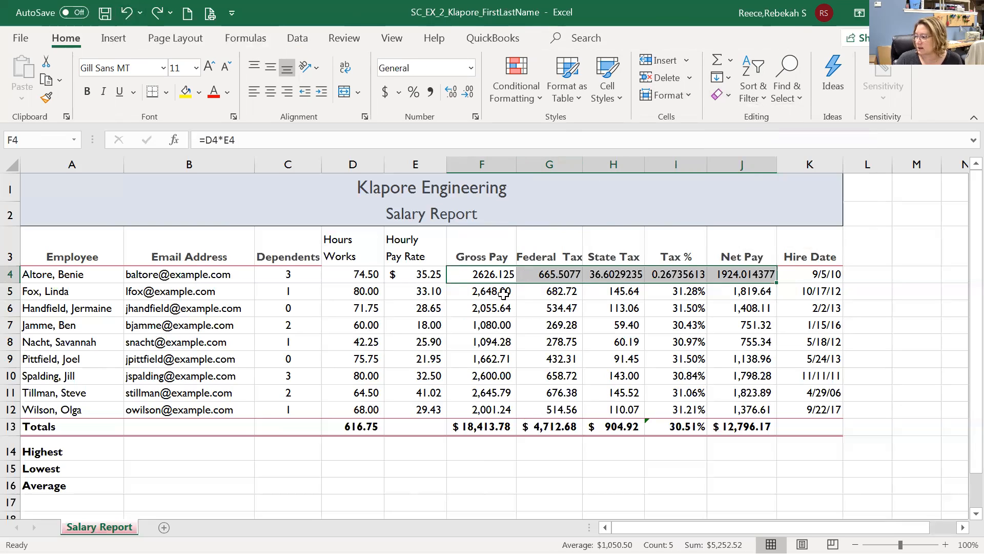
Delete the calculations in F5:J12, review the row 4 formulas, and fill F4:J4 down to row 12.
{"action": "left_click_drag", "start_coordinate": [503, 291], "coordinate": [729, 405]}
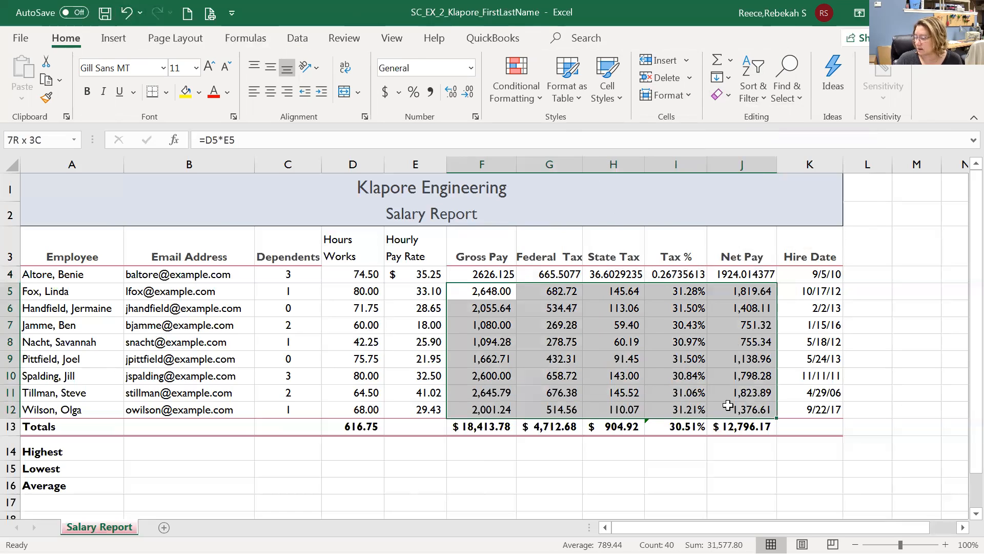
{"action": "key", "text": "Delete"}
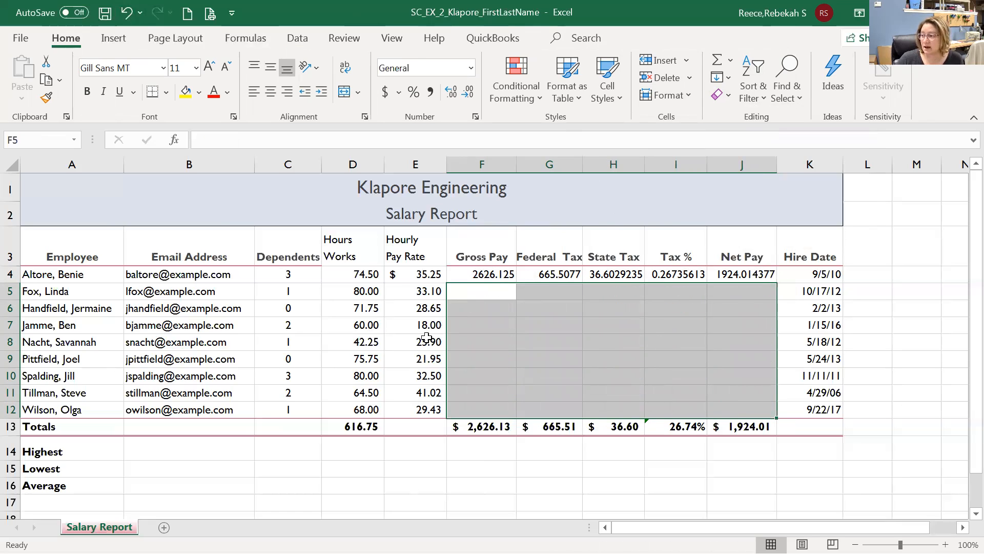
{"action": "left_click", "coordinate": [467, 273]}
{"action": "left_click", "coordinate": [544, 274]}
{"action": "left_click", "coordinate": [607, 276]}
{"action": "left_click", "coordinate": [672, 275]}
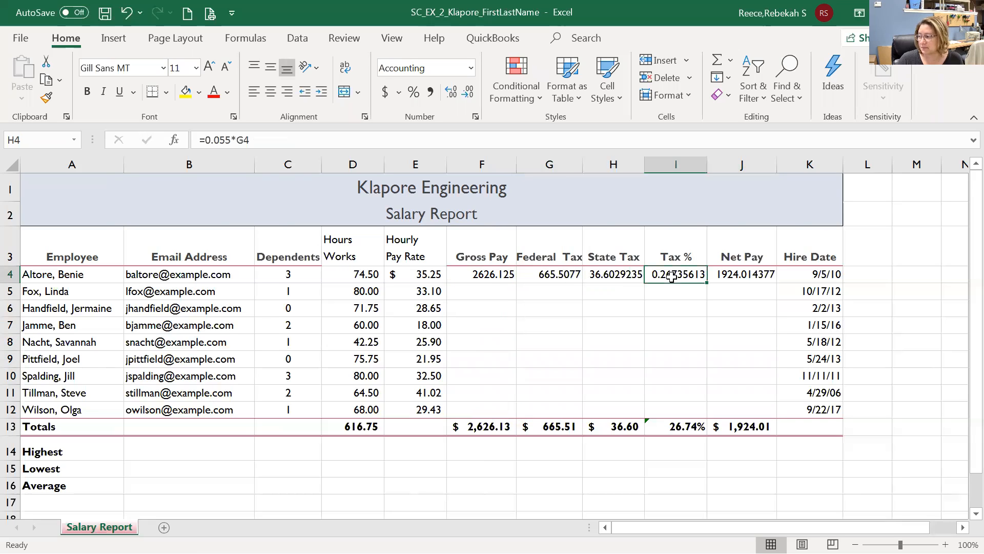
{"action": "left_click", "coordinate": [514, 274]}
{"action": "left_click_drag", "start_coordinate": [515, 274], "coordinate": [737, 280]}
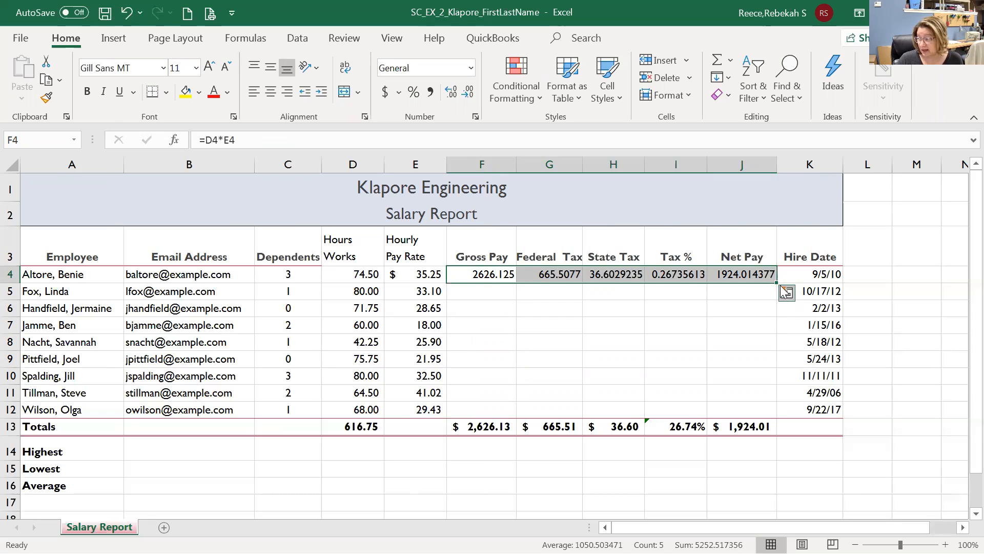
{"action": "left_click_drag", "start_coordinate": [778, 283], "coordinate": [794, 416]}
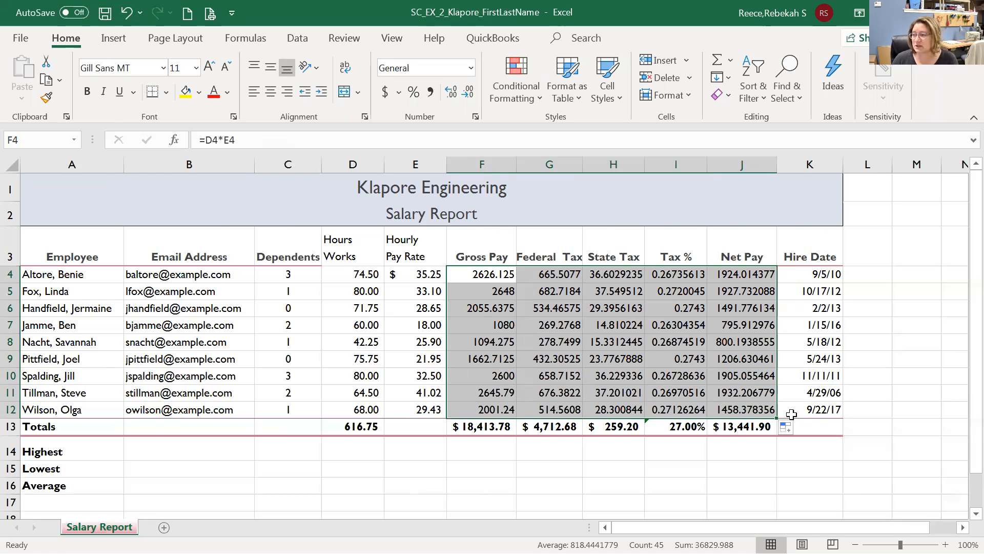
Undo the last three changes, leaving J4's Net Pay empty and the total at $10,872.16.
{"action": "left_click", "coordinate": [126, 14]}
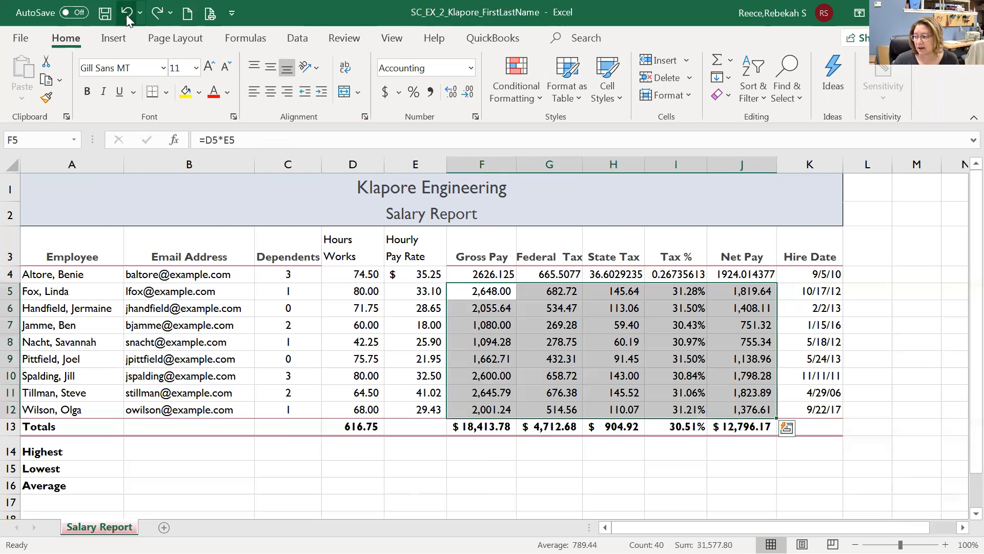
{"action": "left_click", "coordinate": [126, 14]}
{"action": "left_click", "coordinate": [126, 14]}
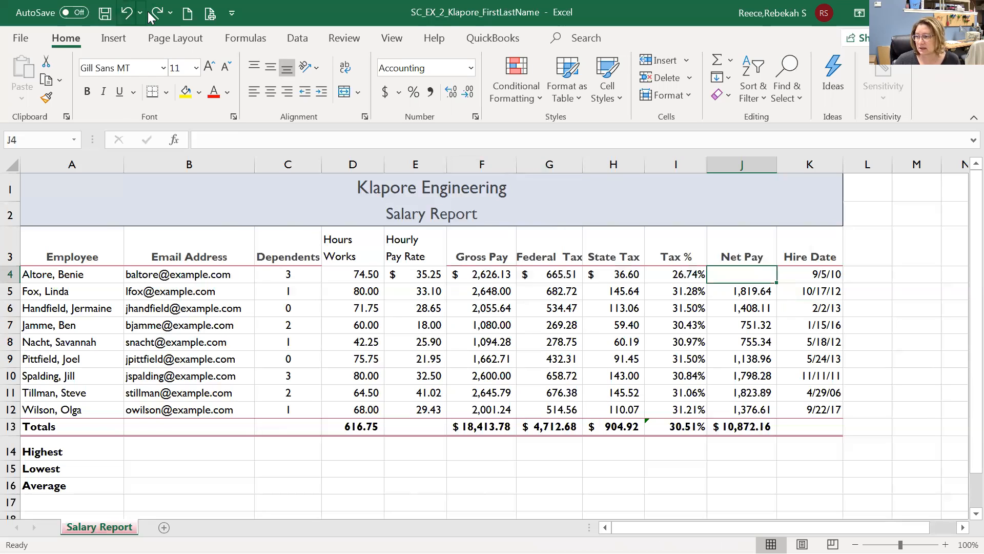
Redo the J4 Net Pay formula, then check the SUM totals in D13, F13 and G13.
{"action": "left_click", "coordinate": [157, 12]}
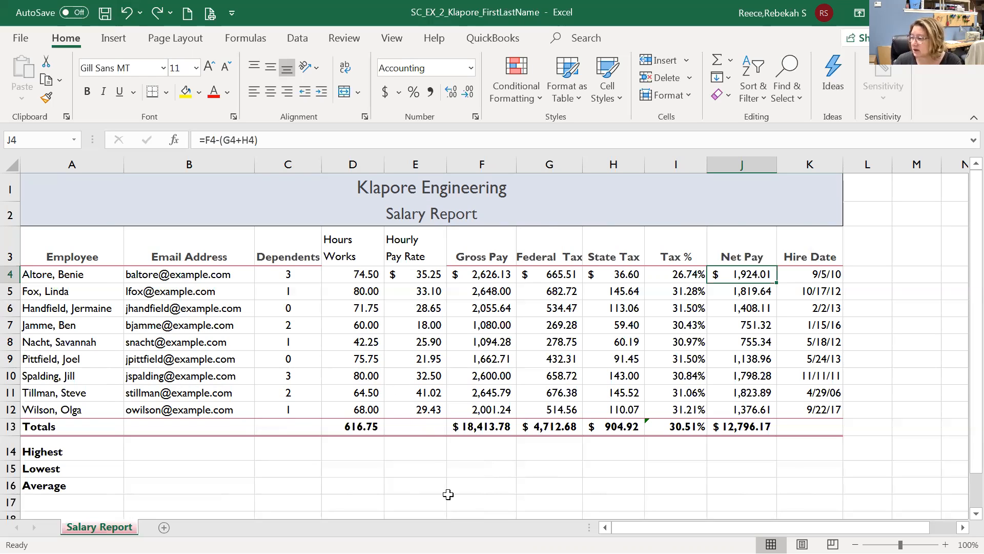
{"action": "left_click", "coordinate": [355, 426]}
{"action": "left_click", "coordinate": [474, 425]}
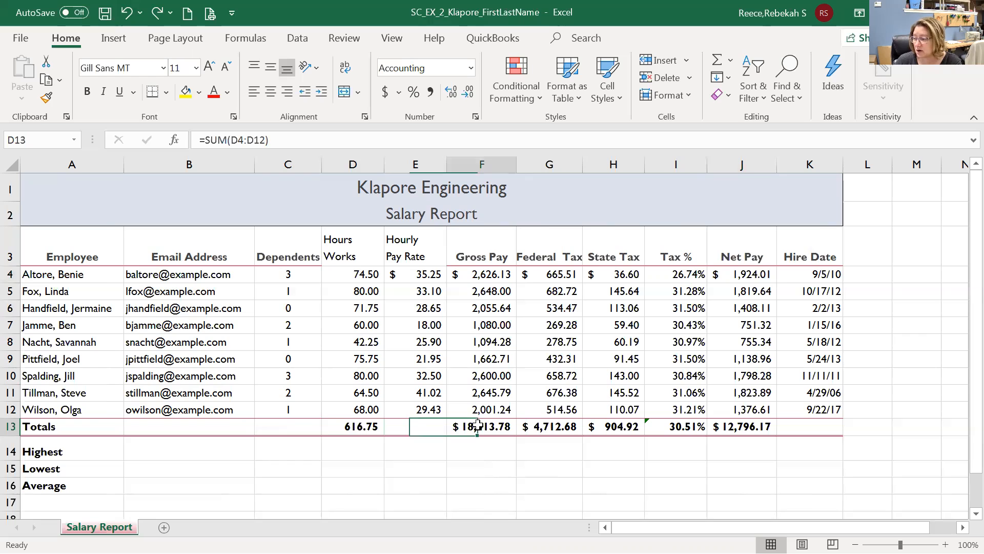
{"action": "left_click", "coordinate": [543, 426]}
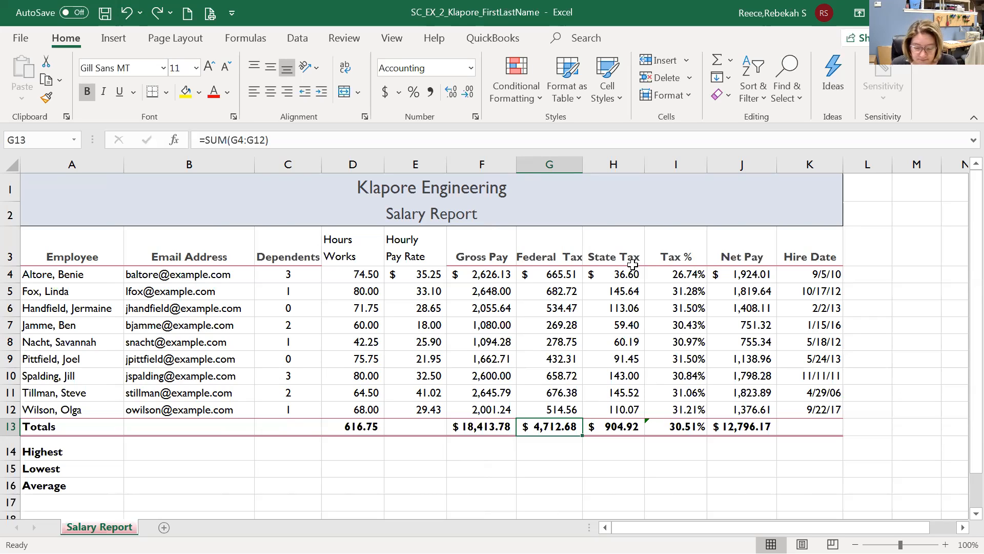
Delete the existing Tax % total from I13.
{"action": "left_click", "coordinate": [682, 264]}
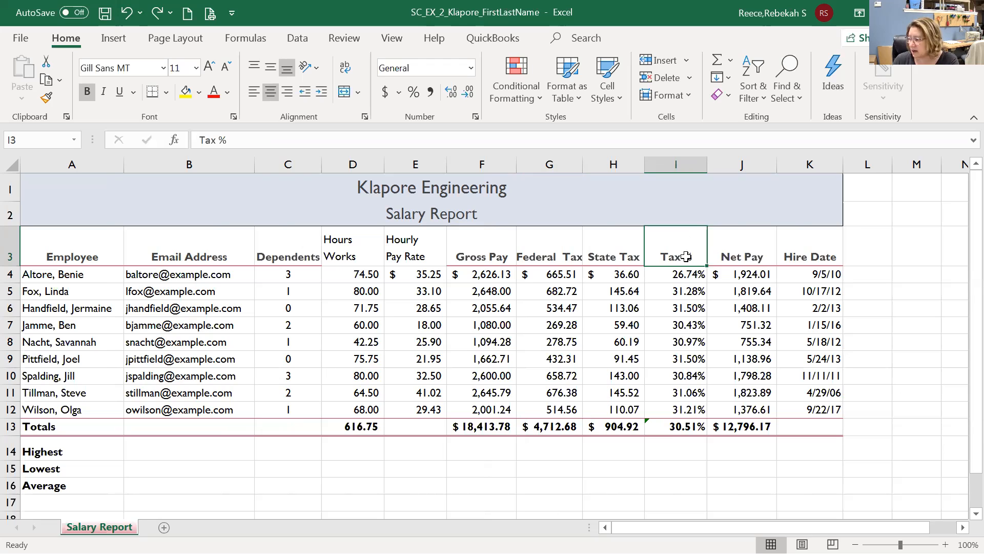
{"action": "left_click", "coordinate": [669, 433]}
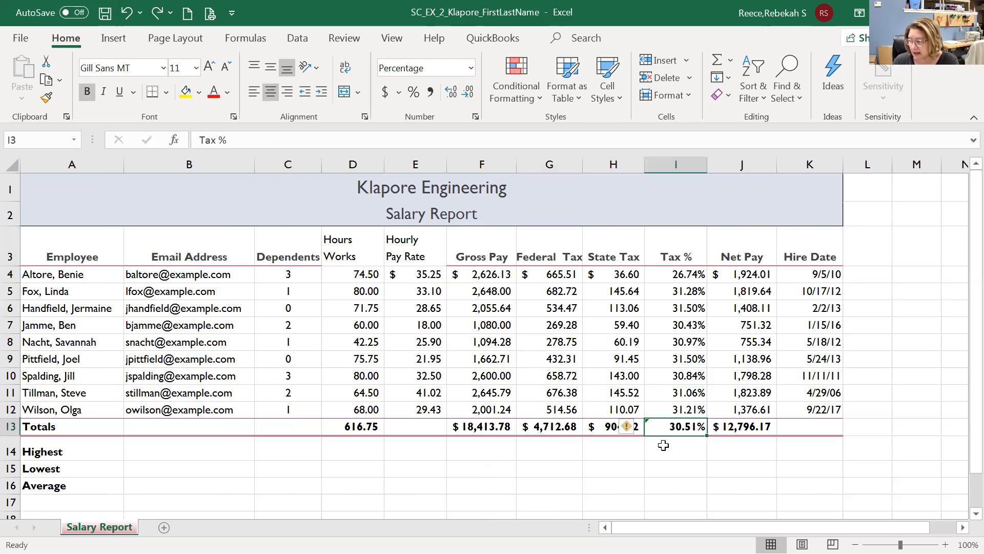
{"action": "key", "text": "Delete"}
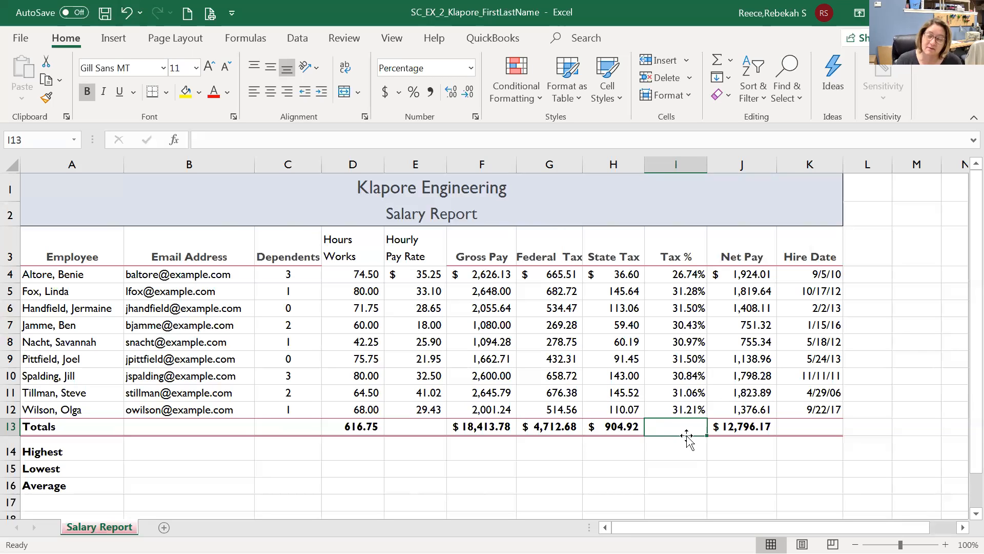
Fill the Tax % formula from I12 down into the Totals row cell I13.
{"action": "left_click", "coordinate": [693, 410]}
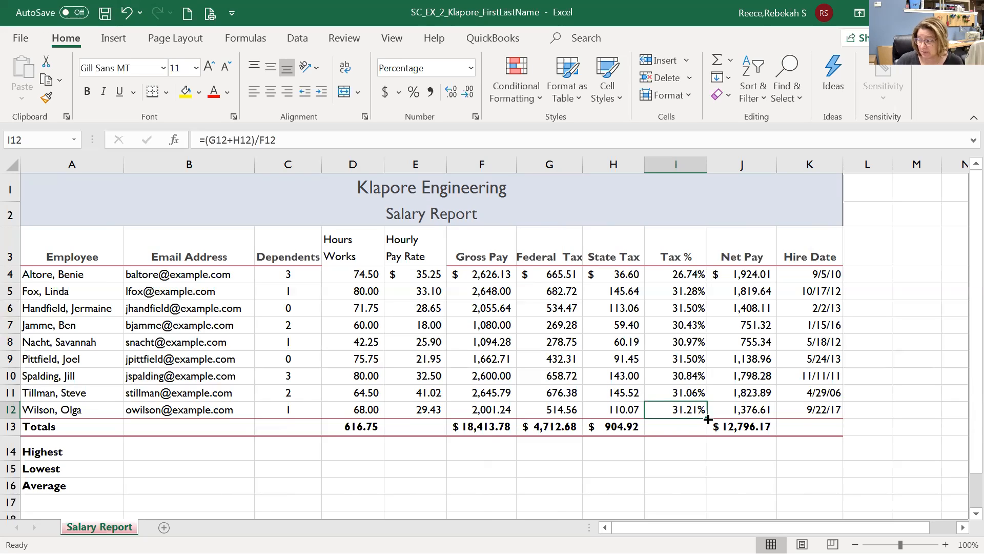
{"action": "left_click_drag", "start_coordinate": [707, 419], "coordinate": [710, 434]}
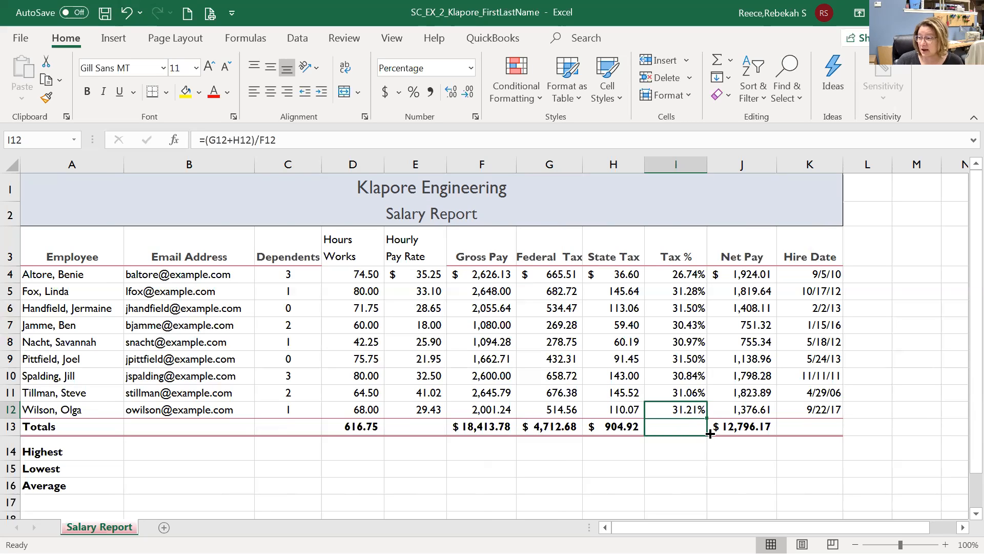
{"action": "left_click_drag", "start_coordinate": [710, 434], "coordinate": [710, 435]}
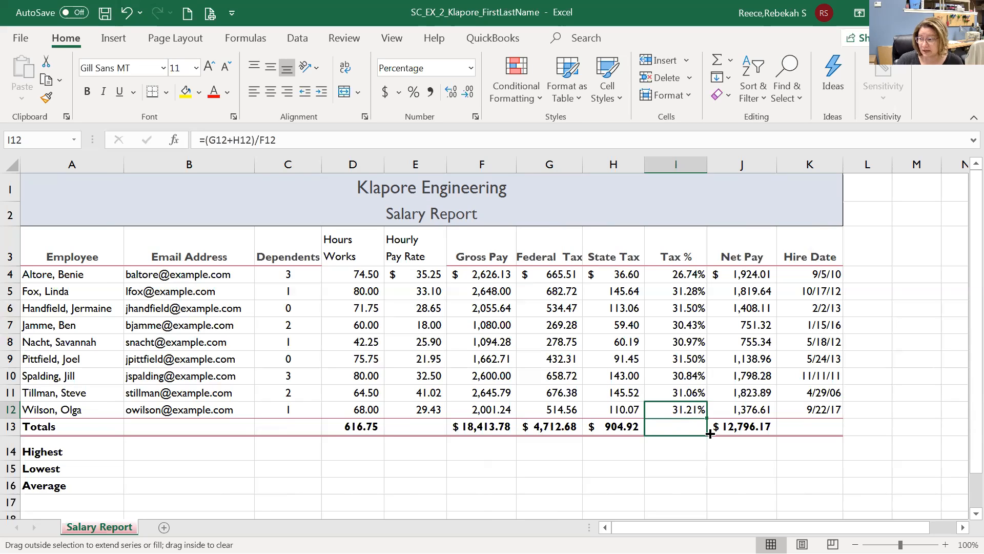
{"action": "left_click_drag", "start_coordinate": [710, 434], "coordinate": [710, 434]}
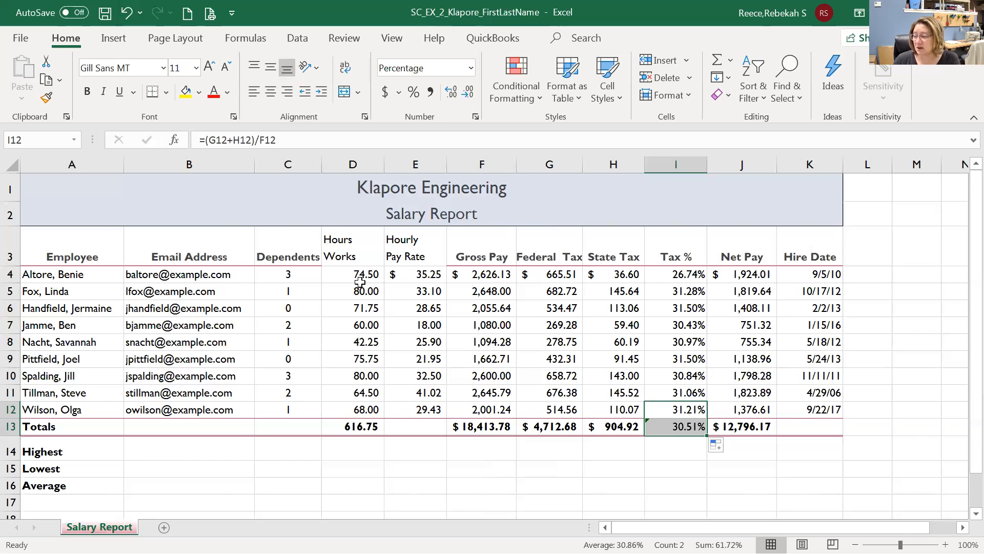
{"action": "left_click_drag", "start_coordinate": [286, 273], "coordinate": [420, 410]}
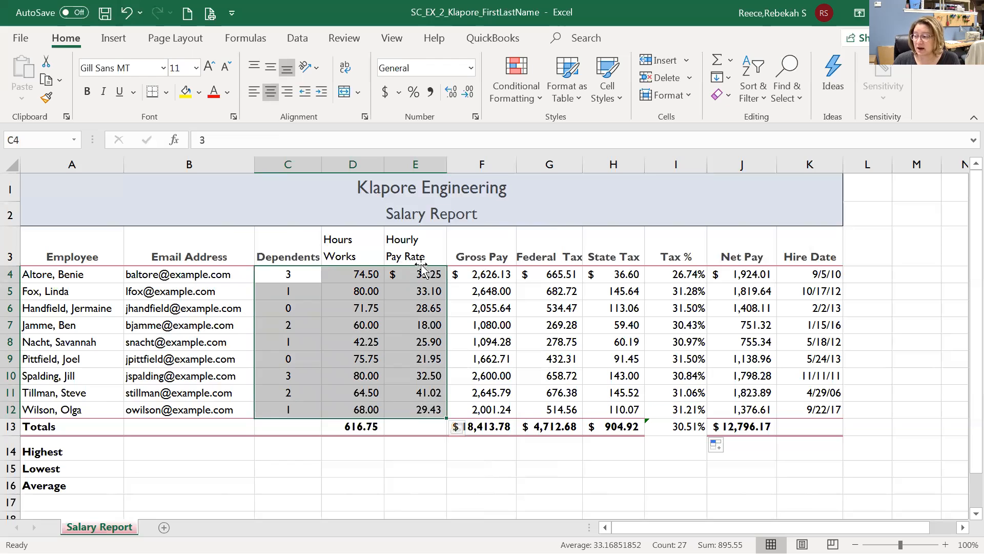
{"action": "left_click_drag", "start_coordinate": [809, 275], "coordinate": [811, 416]}
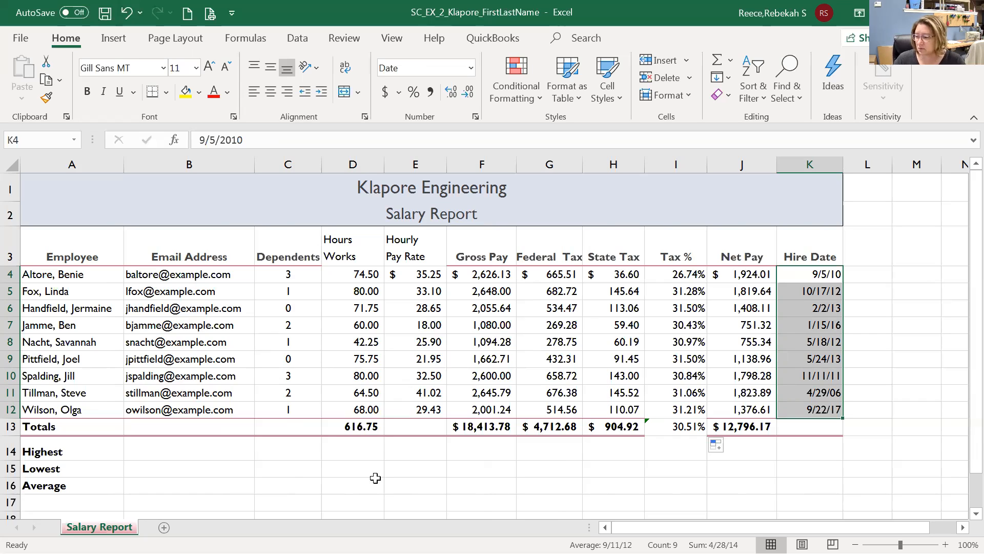
Type = in C14, the Dependents cell of the Highest row, to start a formula.
{"action": "left_click", "coordinate": [351, 453]}
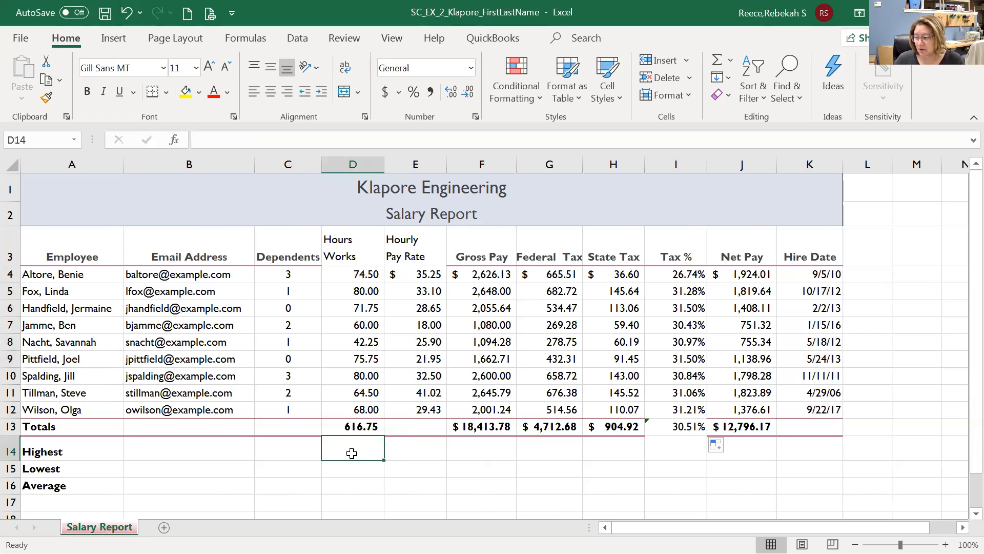
{"action": "scroll", "coordinate": [351, 453], "scroll_direction": "down", "scroll_amount": 3}
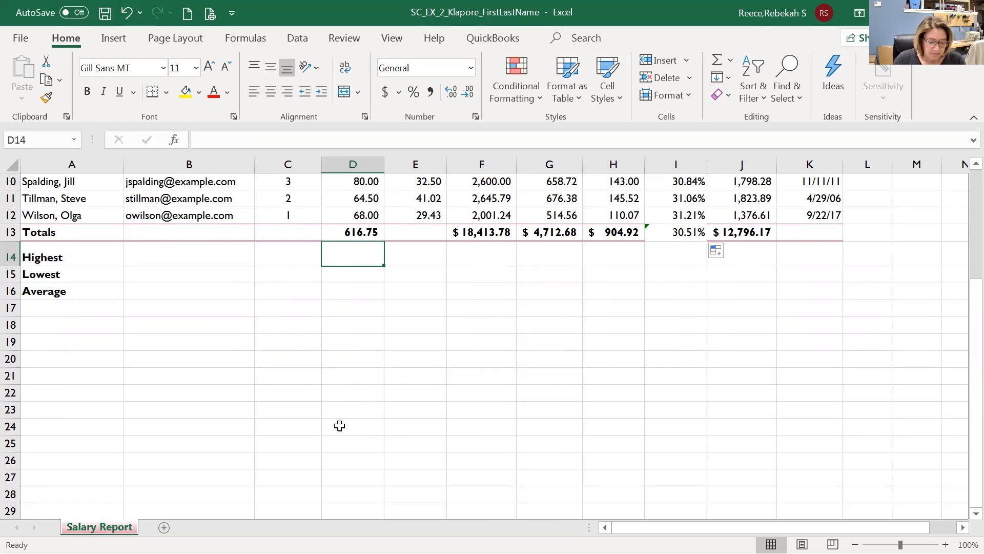
{"action": "left_click", "coordinate": [60, 260]}
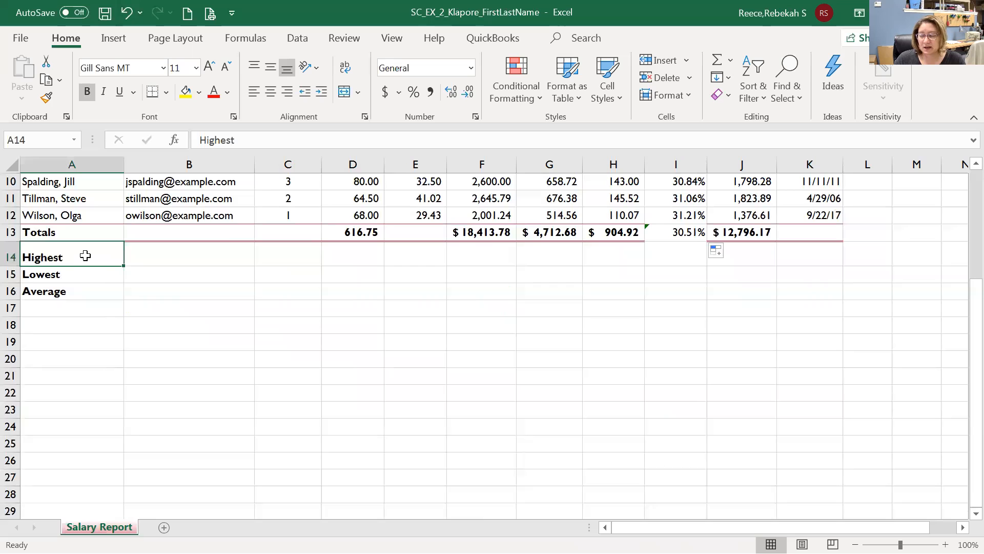
{"action": "scroll", "coordinate": [83, 255], "scroll_direction": "up", "scroll_amount": 3}
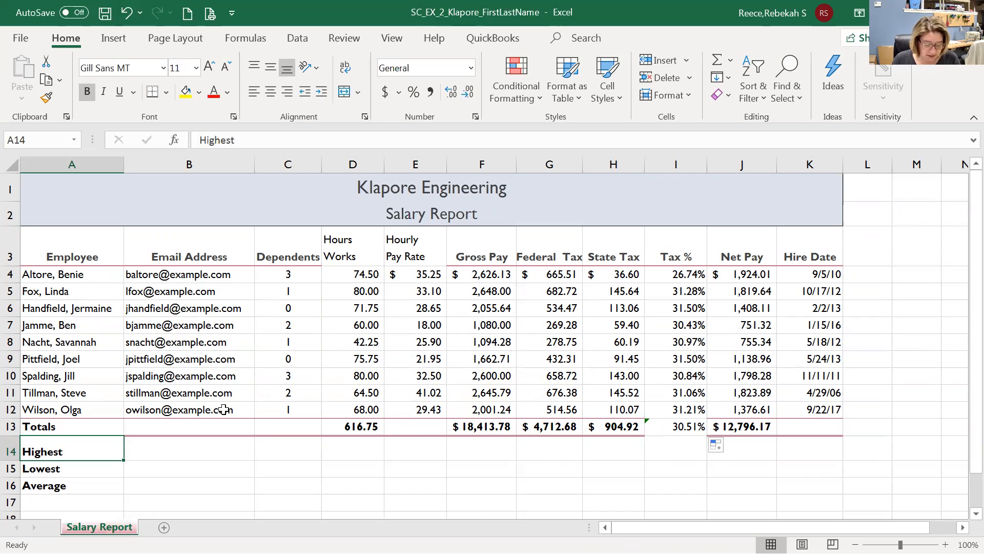
{"action": "left_click", "coordinate": [276, 450]}
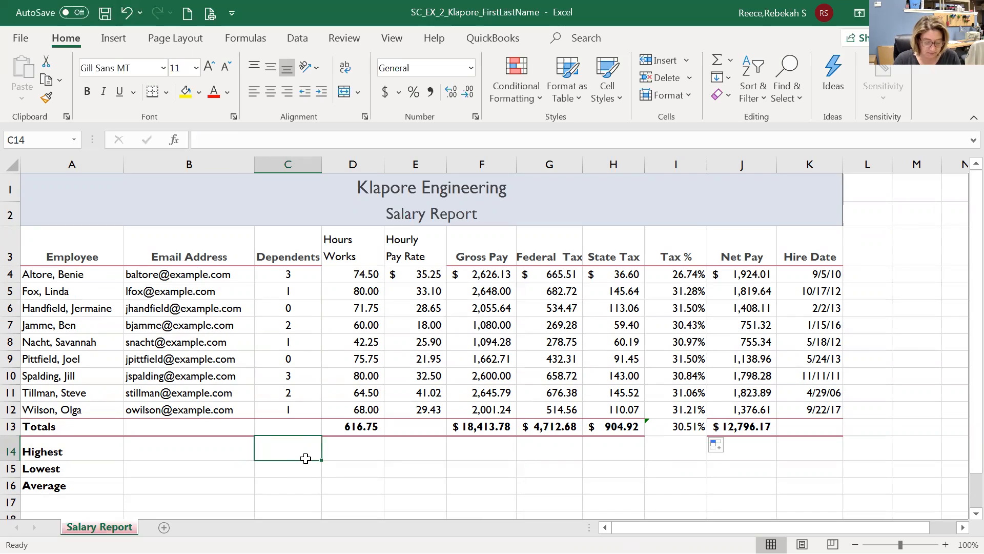
{"action": "type", "text": "="}
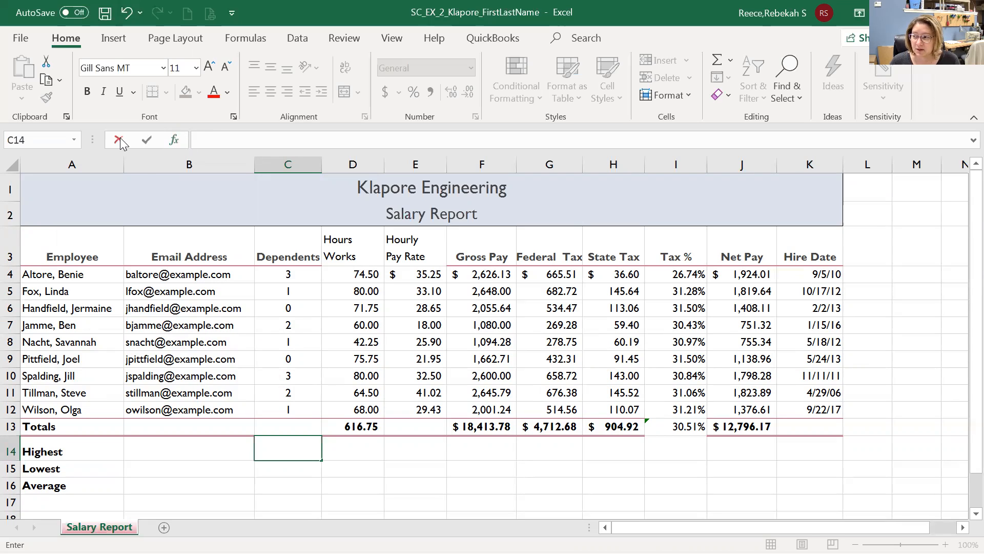
In Insert Function, browse the Statistical category, then choose MAX from Most Recently Used.
{"action": "left_click", "coordinate": [174, 140]}
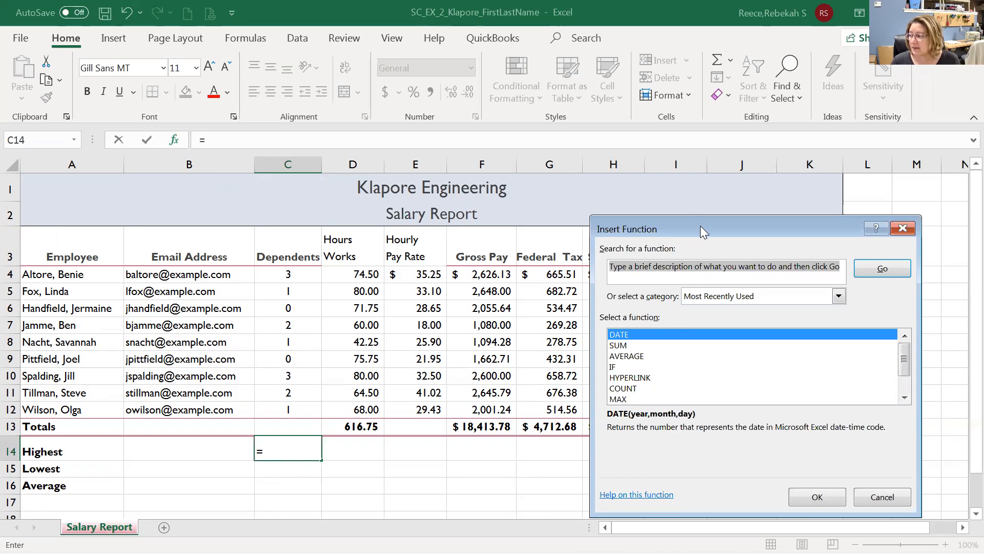
{"action": "left_click_drag", "start_coordinate": [698, 226], "coordinate": [520, 152]}
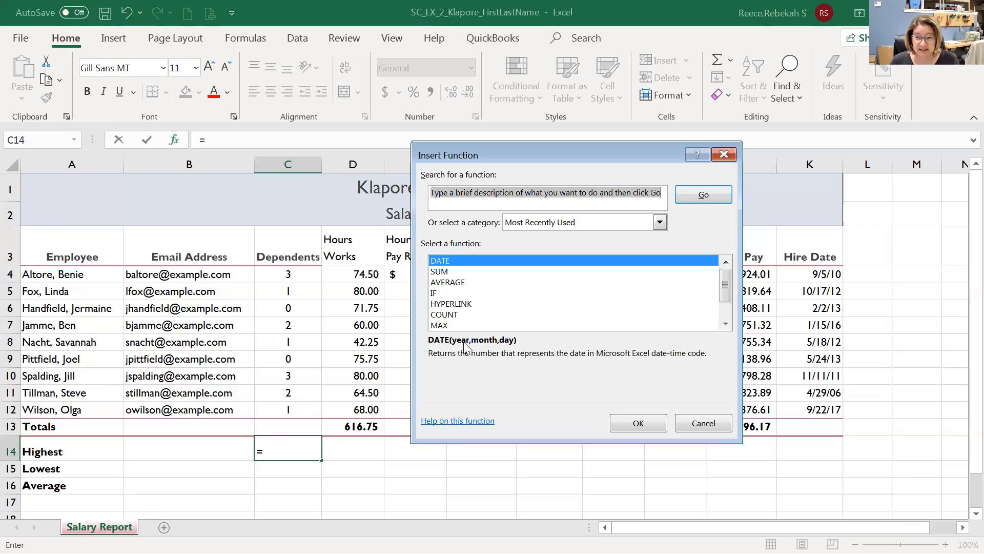
{"action": "mouse_move", "coordinate": [723, 287]}
{"action": "left_mouse_down"}
{"action": "mouse_move", "coordinate": [727, 309]}
{"action": "mouse_move", "coordinate": [727, 282]}
{"action": "mouse_move", "coordinate": [728, 299]}
{"action": "left_mouse_up"}
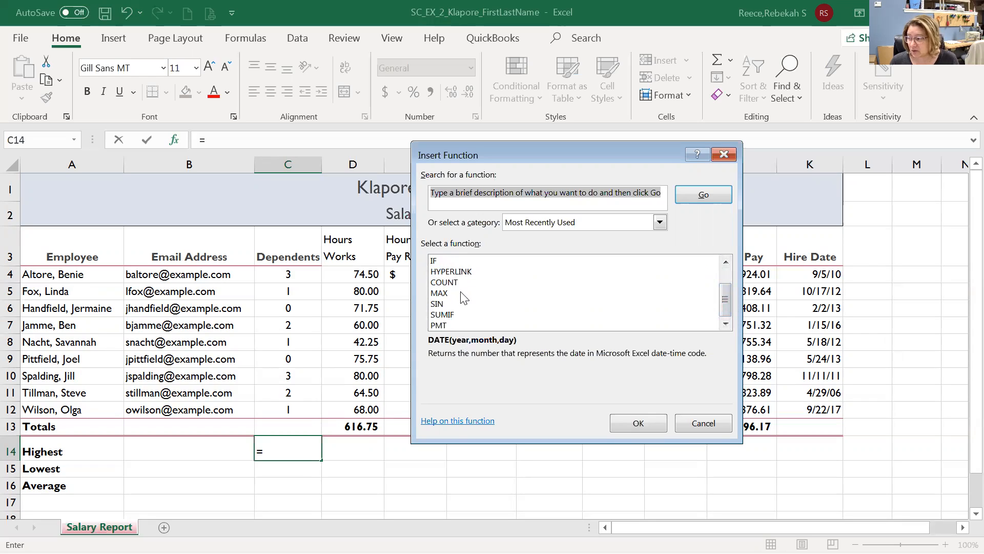
{"action": "left_click", "coordinate": [566, 224]}
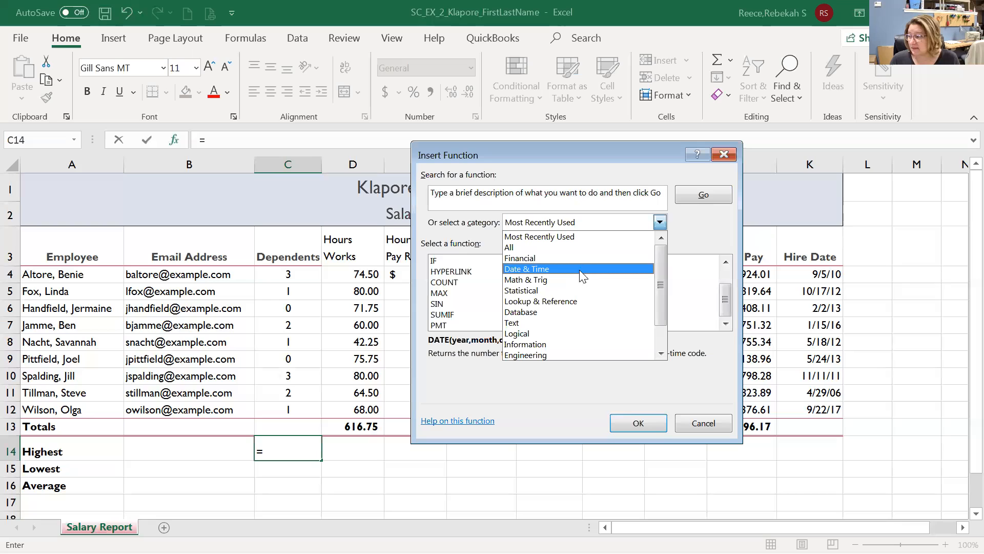
{"action": "left_click", "coordinate": [521, 290]}
{"action": "left_click_drag", "start_coordinate": [726, 273], "coordinate": [727, 294]}
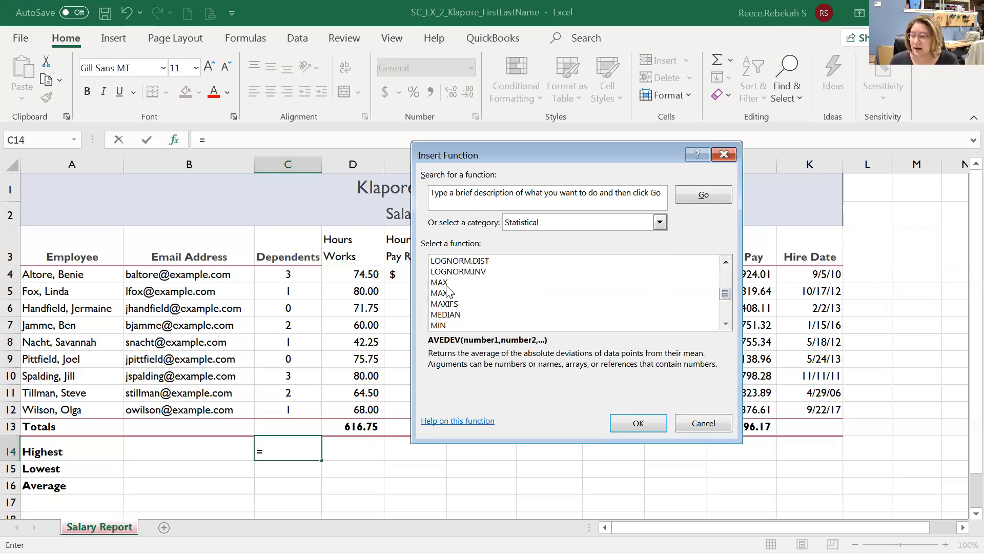
{"action": "left_click", "coordinate": [545, 221]}
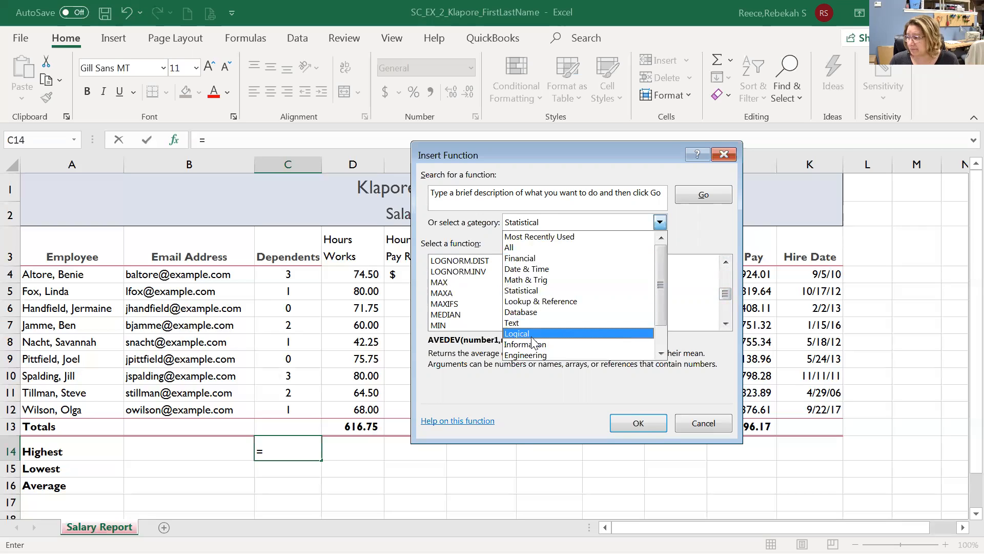
{"action": "left_click", "coordinate": [540, 222]}
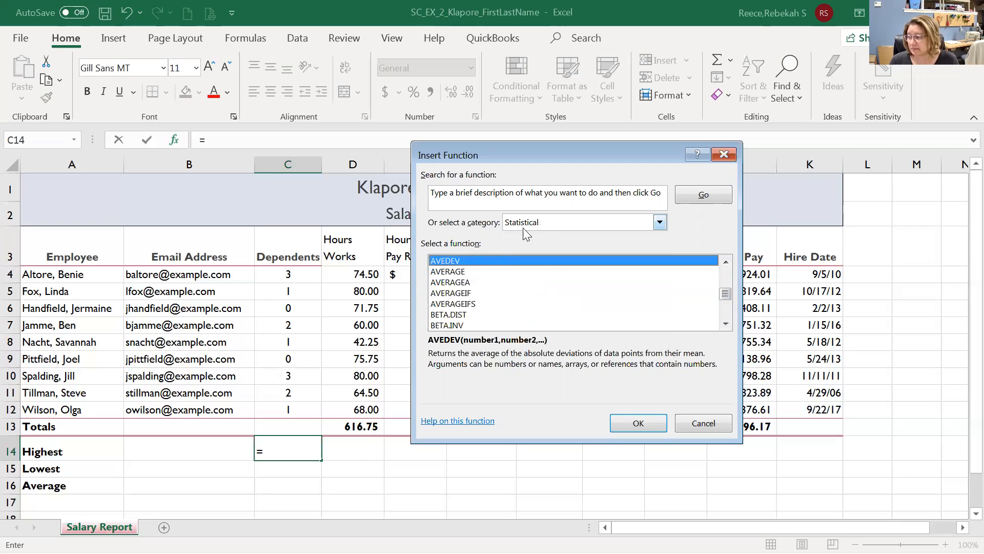
{"action": "left_click", "coordinate": [659, 222]}
{"action": "left_click", "coordinate": [615, 237]}
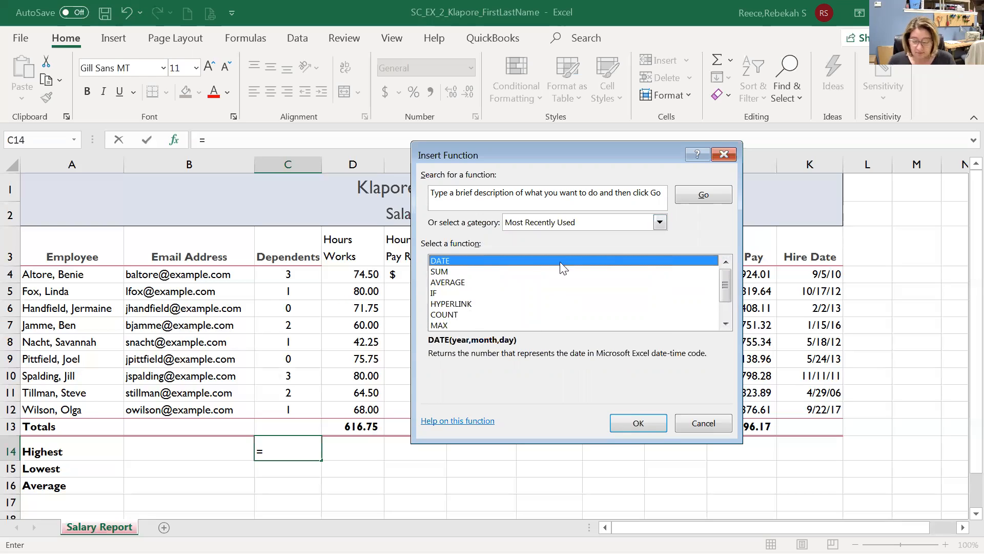
{"action": "left_click", "coordinate": [444, 324]}
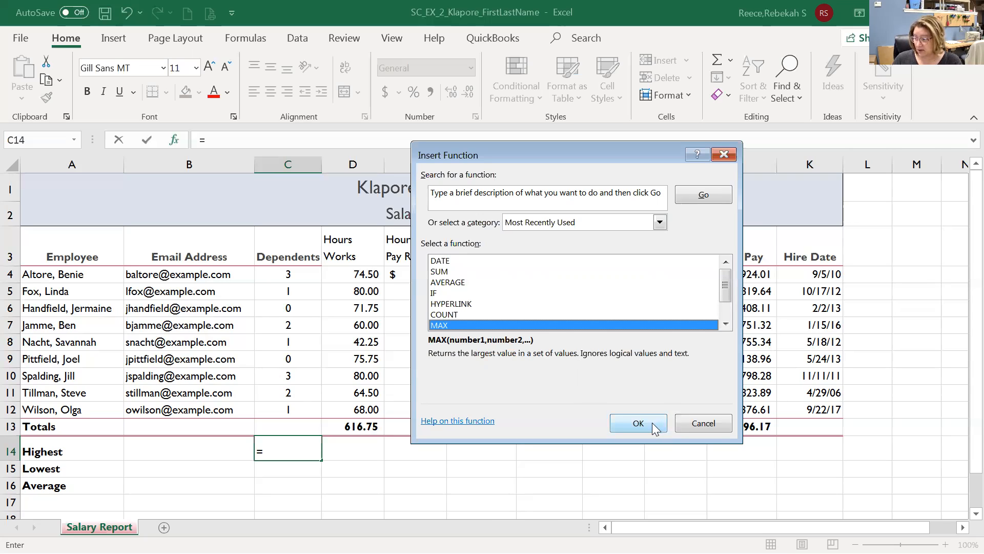
Confirm MAX and set its Number1 argument to the Dependents range C4:C13.
{"action": "left_click", "coordinate": [638, 423]}
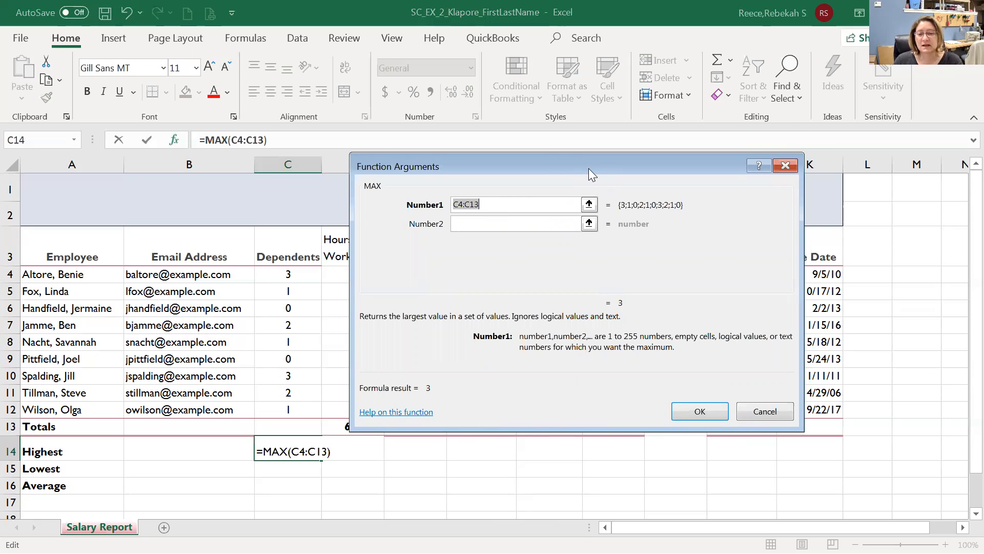
{"action": "left_click_drag", "start_coordinate": [589, 168], "coordinate": [579, 132]}
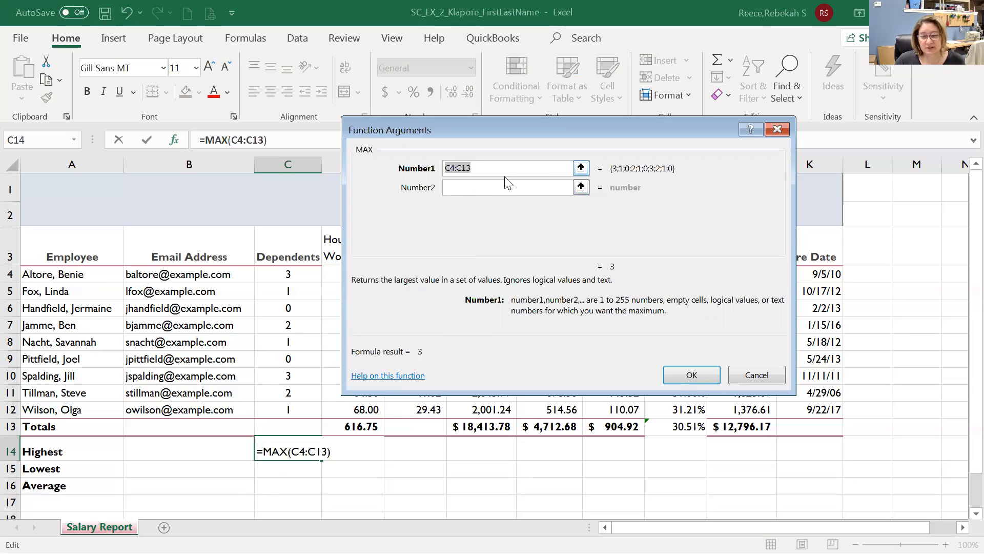
{"action": "left_click_drag", "start_coordinate": [284, 274], "coordinate": [292, 430]}
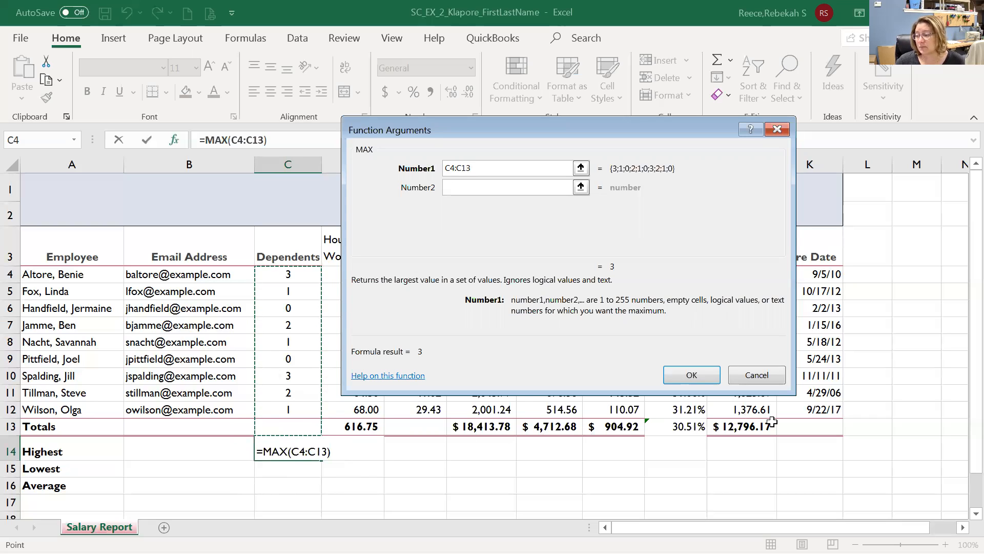
Change the MAX Number1 range from C4:C13 to C4:C12 so C14 reads =MAX(C4:C12).
{"action": "left_click_drag", "start_coordinate": [485, 120], "coordinate": [580, 112]}
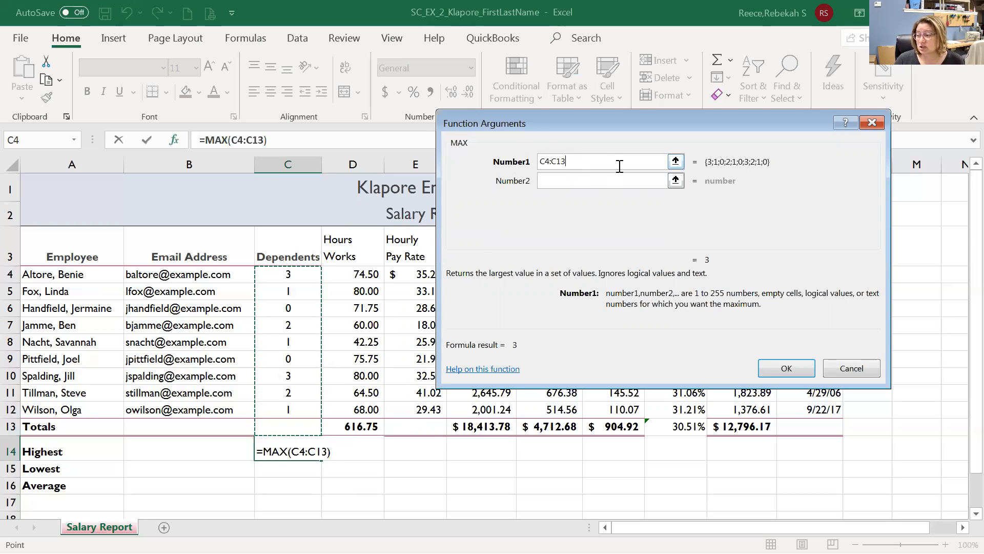
{"action": "left_click_drag", "start_coordinate": [294, 277], "coordinate": [296, 408]}
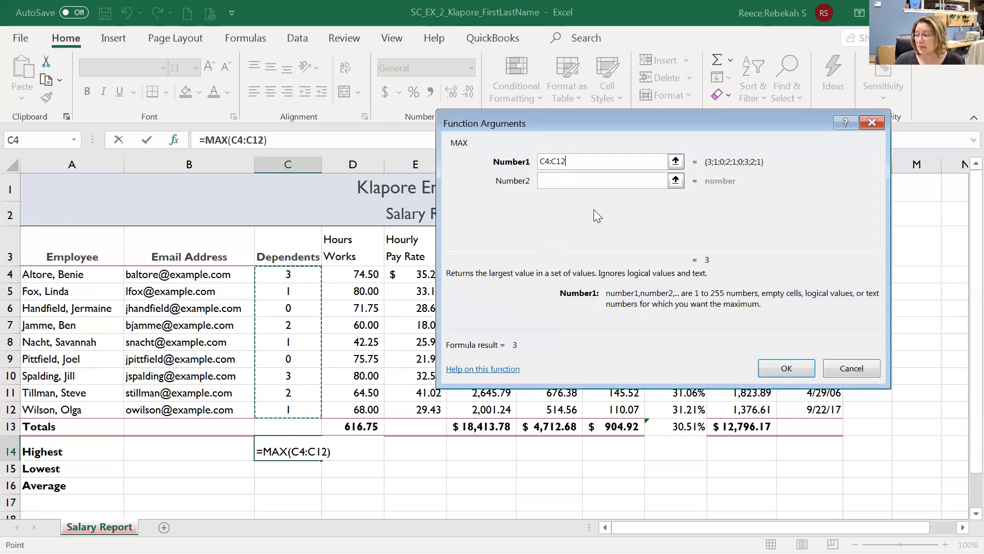
{"action": "left_click_drag", "start_coordinate": [308, 274], "coordinate": [304, 428]}
{"action": "left_click", "coordinate": [614, 163]}
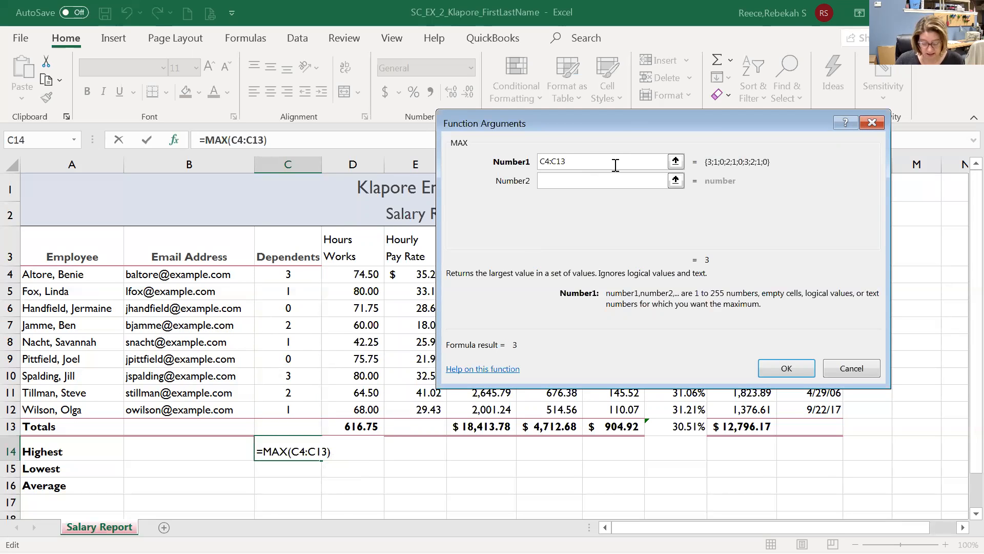
{"action": "key", "text": "BackSpace"}
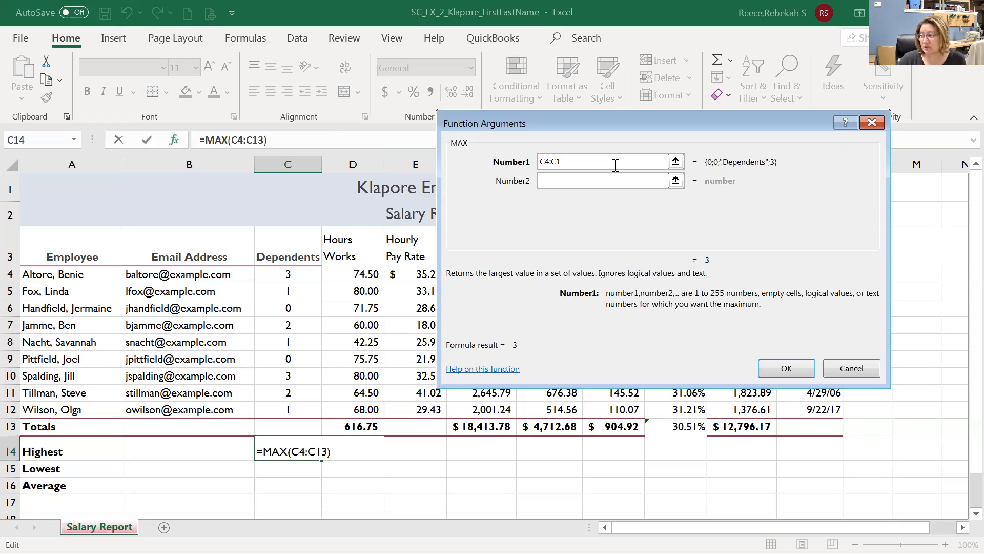
{"action": "type", "text": "2"}
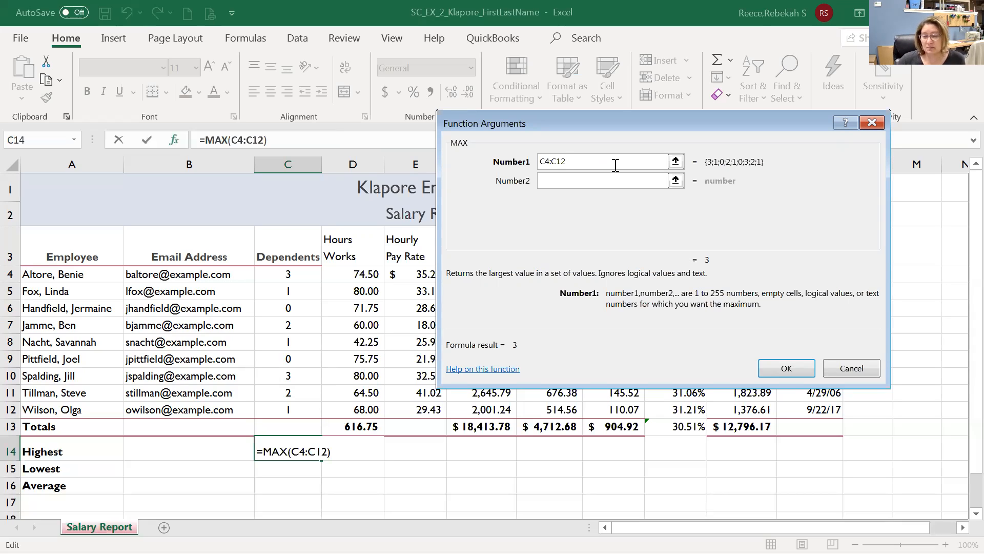
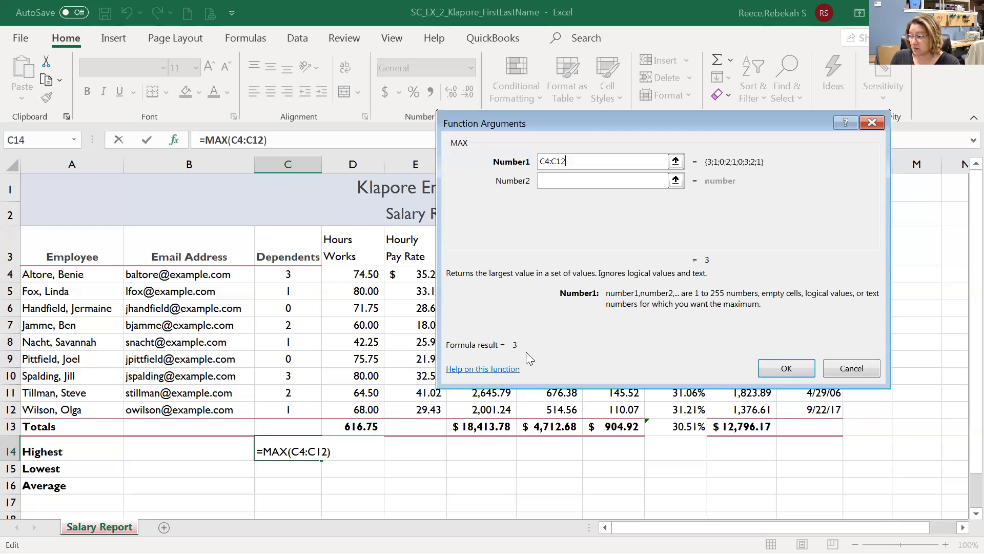
Enter =MAX(C4:C12) in C14 so Highest shows 3 dependents, then move to C15.
{"action": "left_click", "coordinate": [785, 370]}
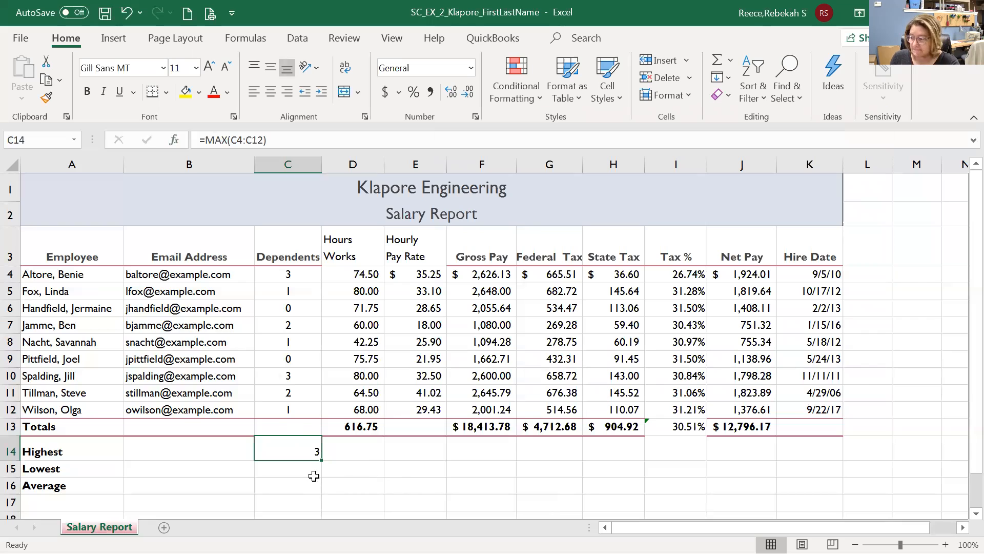
{"action": "mouse_move", "coordinate": [320, 461]}
{"action": "left_mouse_down"}
{"action": "mouse_move", "coordinate": [396, 468]}
{"action": "mouse_move", "coordinate": [792, 454]}
{"action": "mouse_move", "coordinate": [345, 490]}
{"action": "mouse_move", "coordinate": [321, 460]}
{"action": "left_mouse_up"}
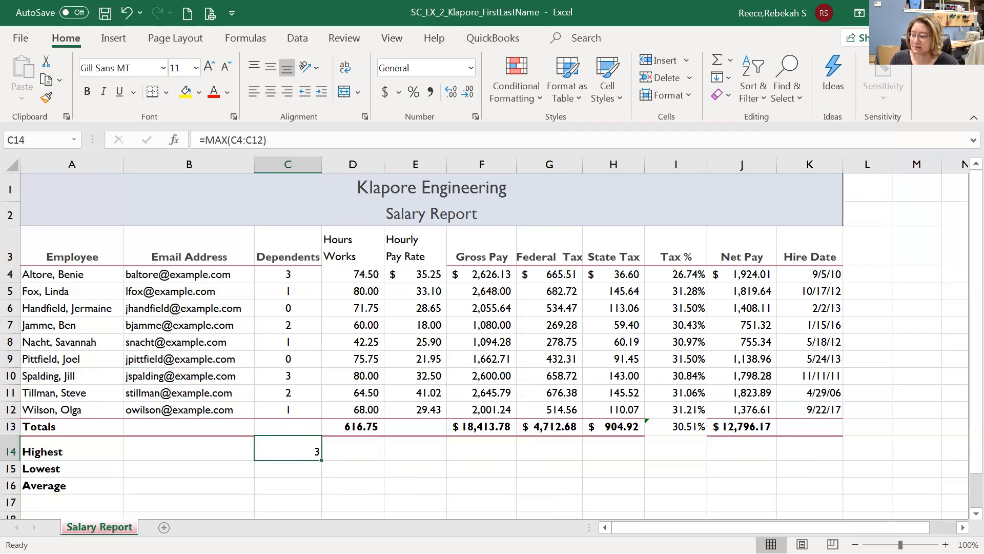
{"action": "left_click", "coordinate": [287, 469]}
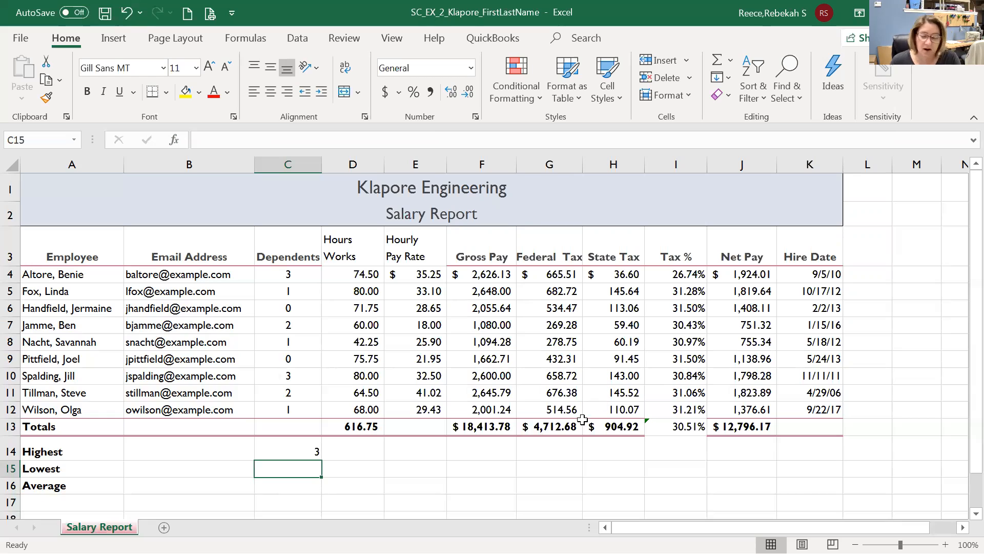
Insert an AutoSum Min formula over C4:C12 in C15, giving a Lowest of 0.
{"action": "left_click", "coordinate": [731, 60]}
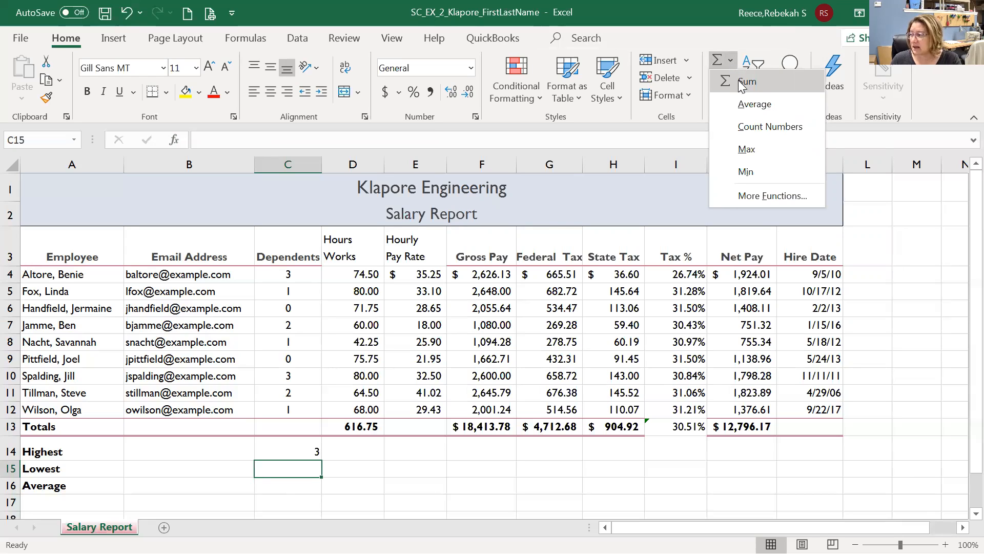
{"action": "left_click", "coordinate": [753, 176]}
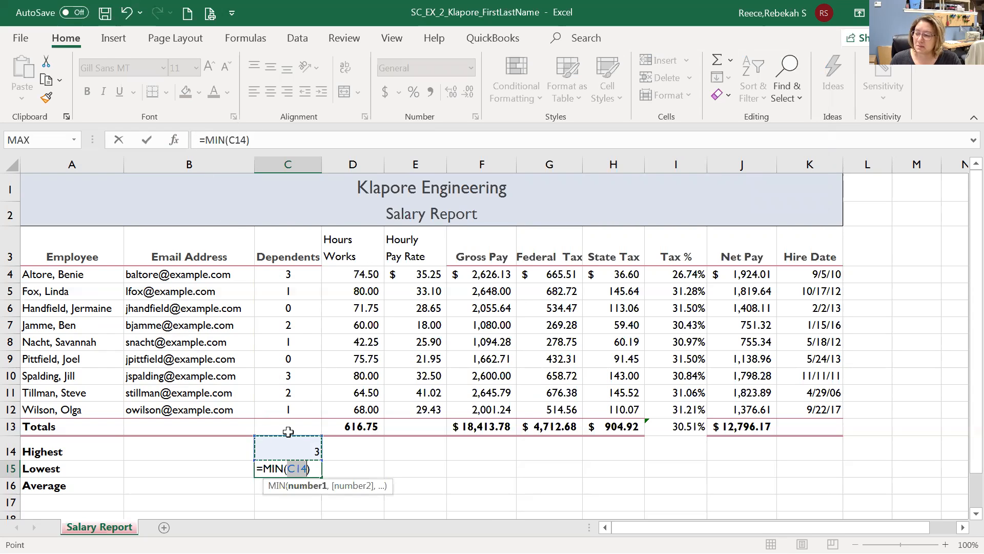
{"action": "scroll", "coordinate": [305, 477], "scroll_direction": "down", "scroll_amount": 1}
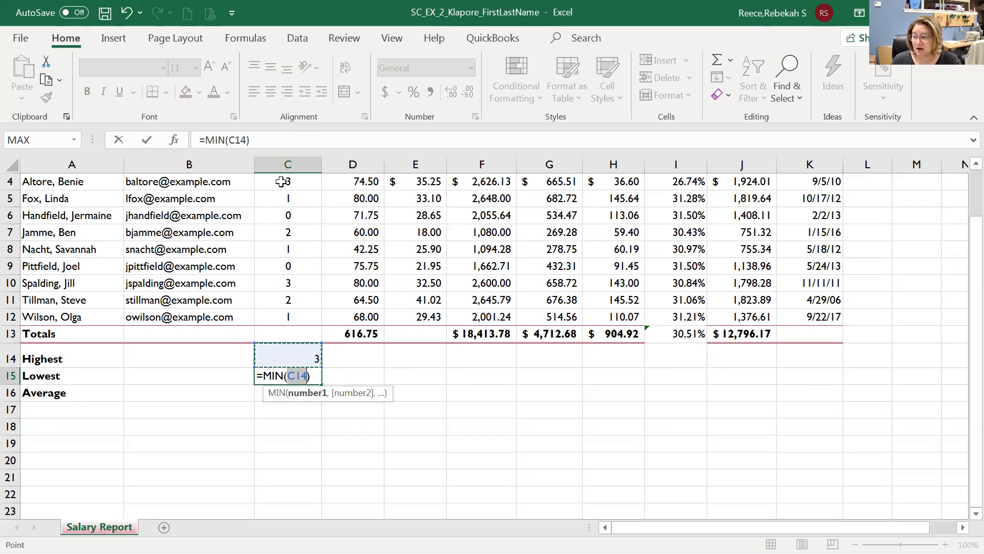
{"action": "left_click_drag", "start_coordinate": [282, 182], "coordinate": [293, 318]}
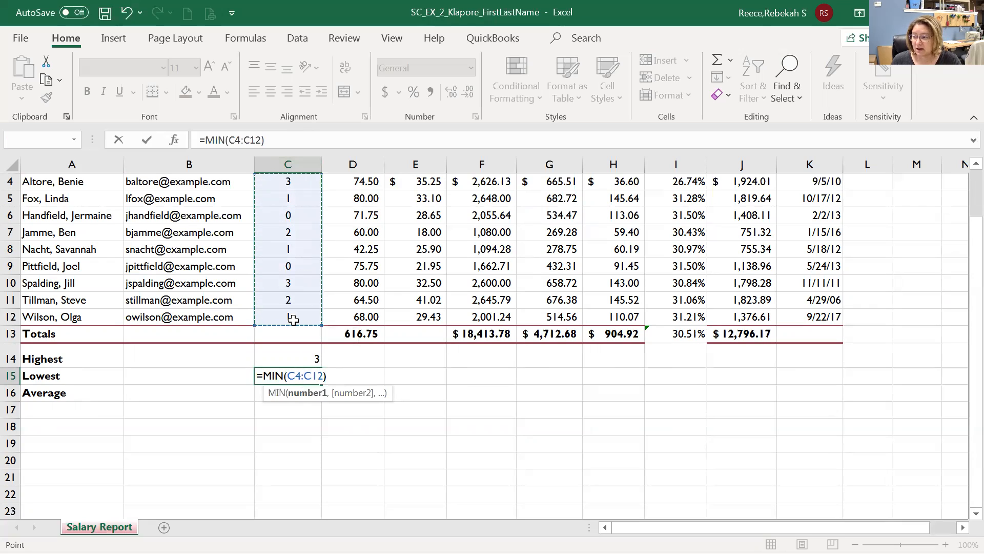
{"action": "left_click", "coordinate": [144, 139]}
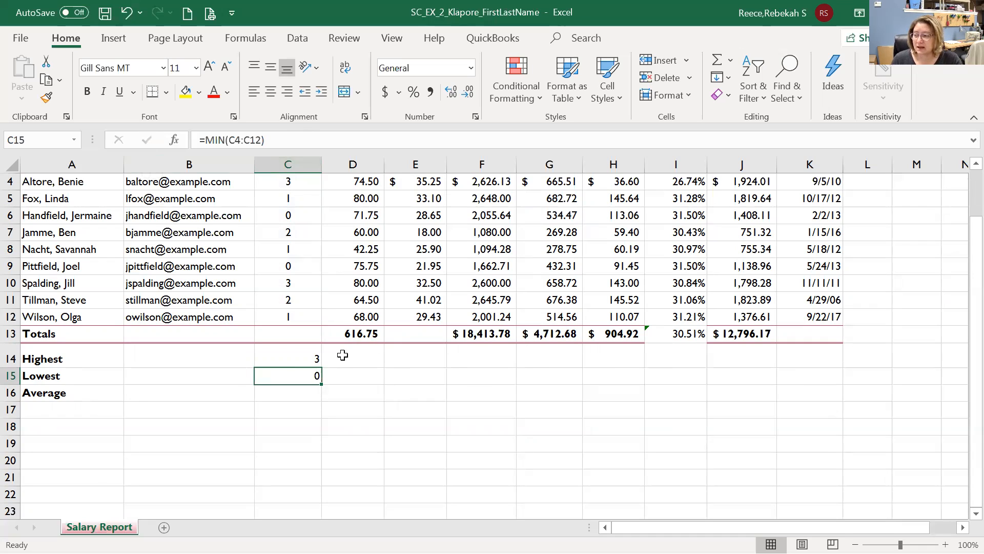
Check the Highest and Lowest formulas in C14 and C15, then select the empty Totals cell C13.
{"action": "left_click", "coordinate": [314, 358]}
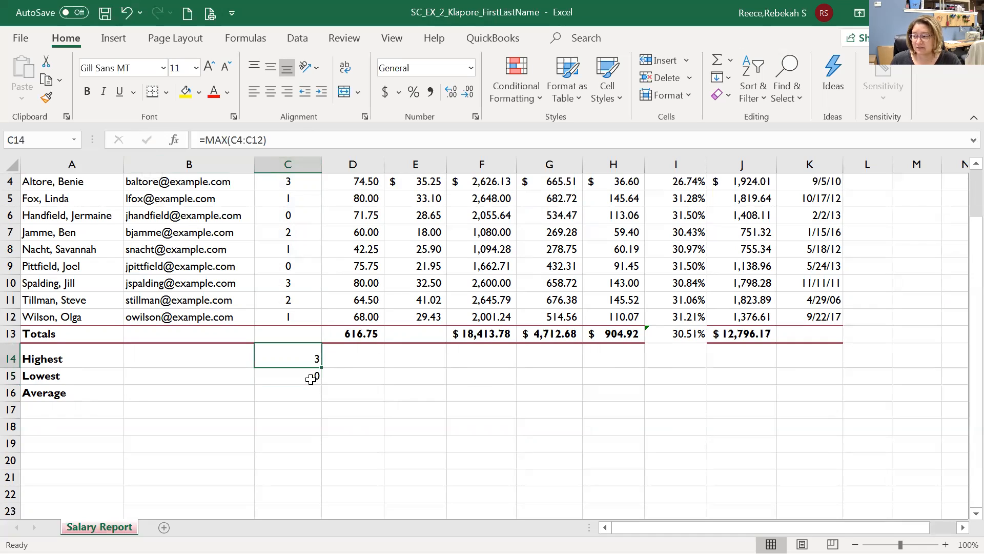
{"action": "left_click", "coordinate": [315, 376]}
{"action": "left_click", "coordinate": [304, 357]}
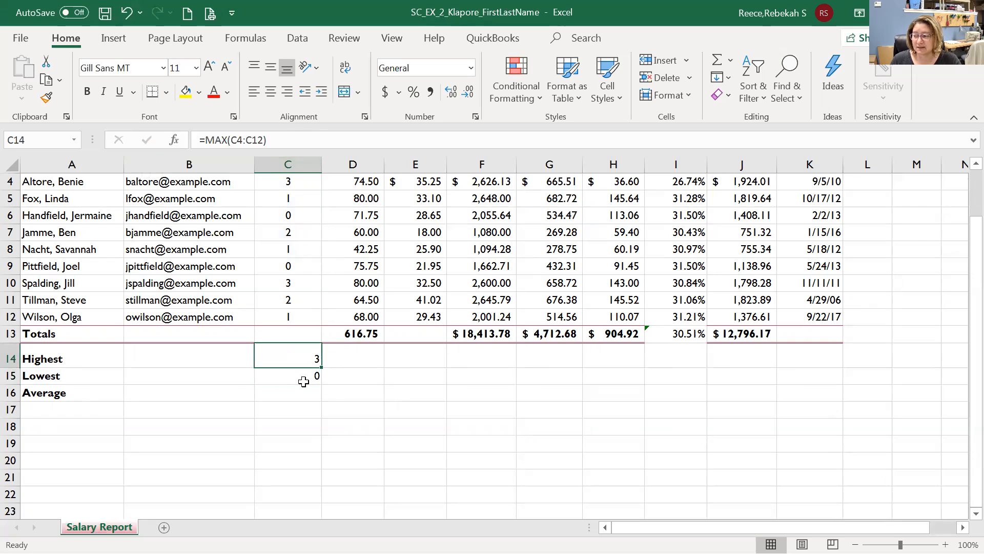
{"action": "left_click", "coordinate": [304, 382]}
{"action": "left_click", "coordinate": [302, 334]}
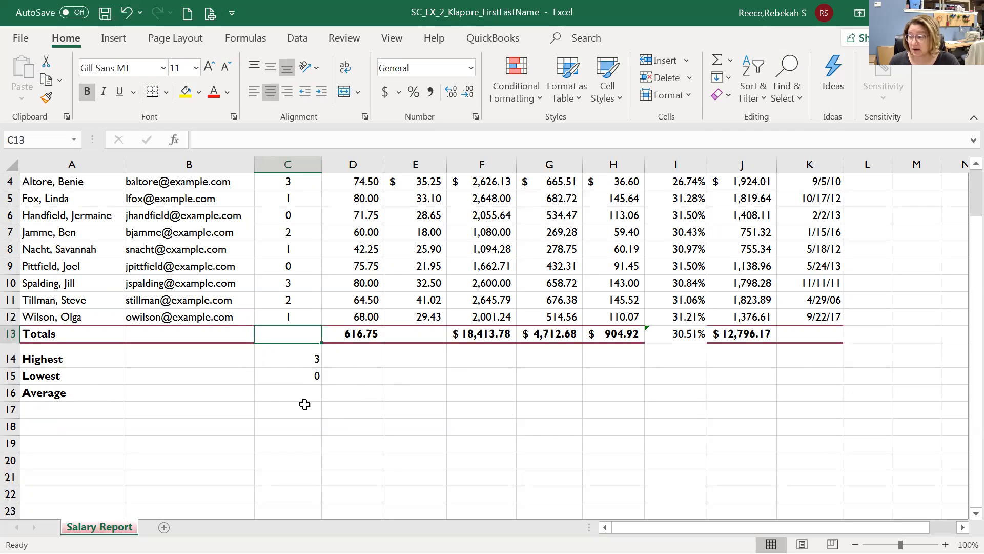
{"action": "left_click", "coordinate": [305, 393]}
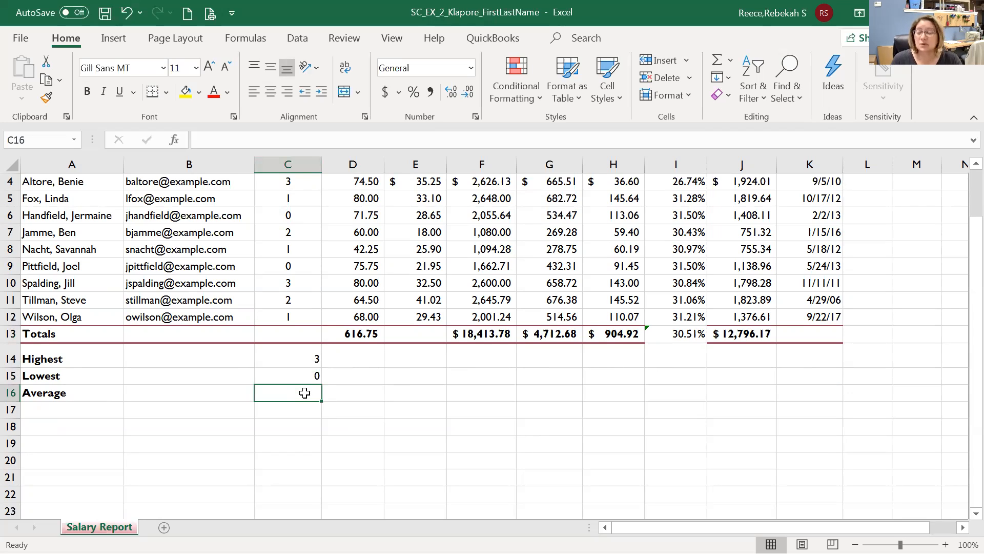
{"action": "left_click", "coordinate": [730, 61]}
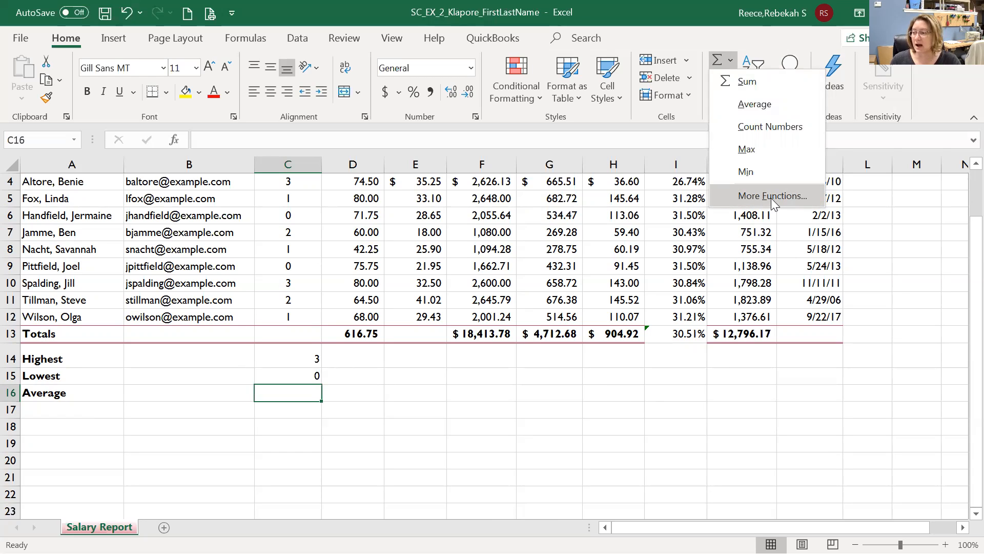
{"action": "left_click", "coordinate": [290, 395]}
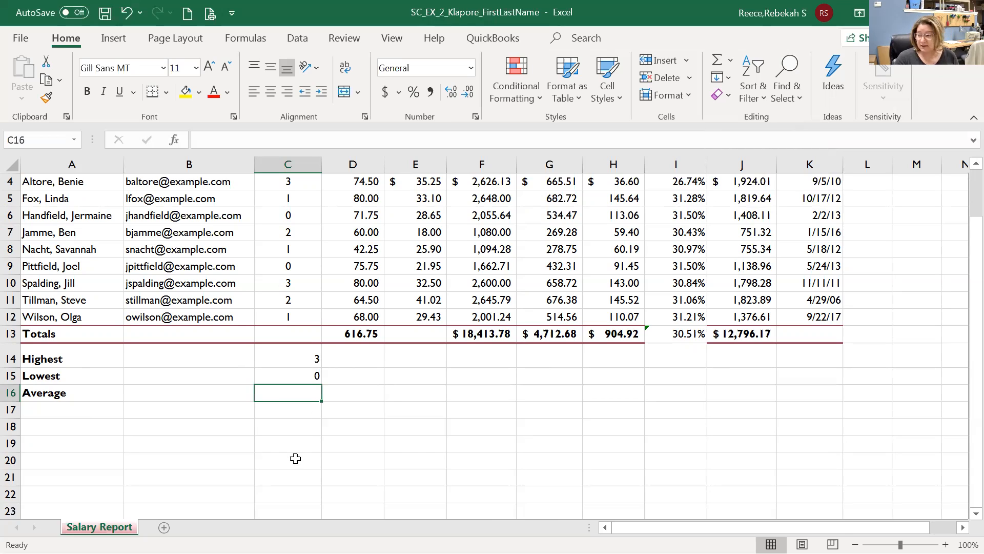
Enter =AVERAGE(C4:C12) in C16, showing 1.444444444, then select C14:C16.
{"action": "type", "text": "=aver"}
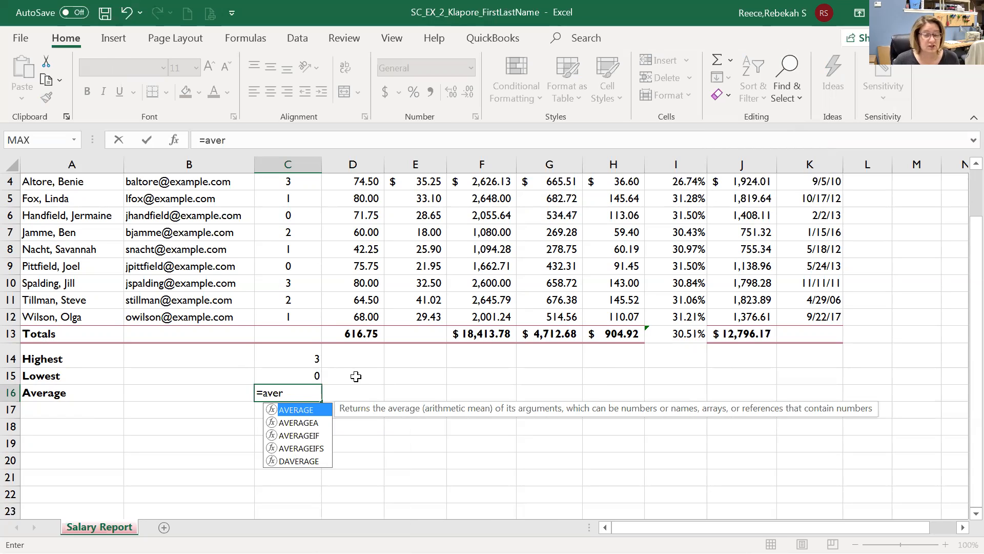
{"action": "double_click", "coordinate": [292, 413]}
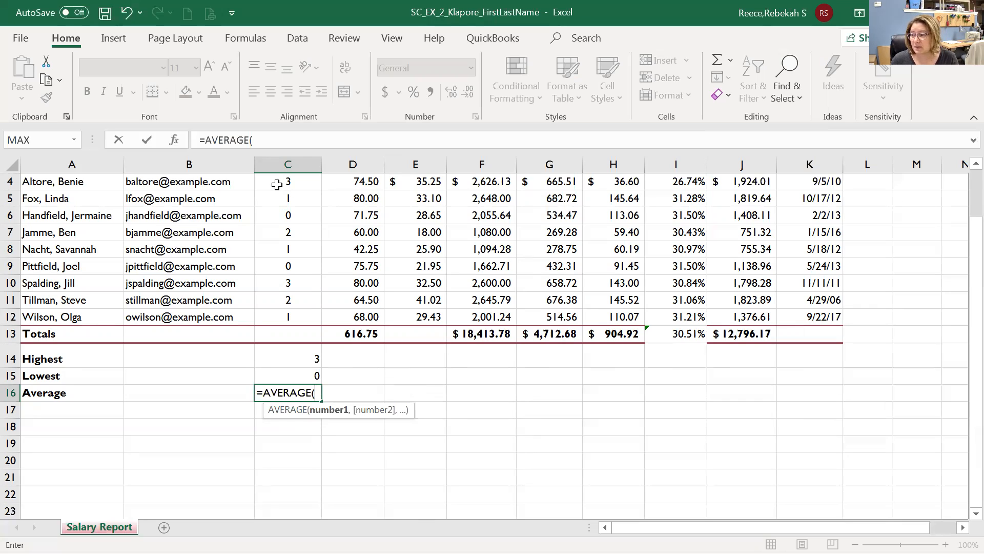
{"action": "left_click_drag", "start_coordinate": [276, 178], "coordinate": [308, 314]}
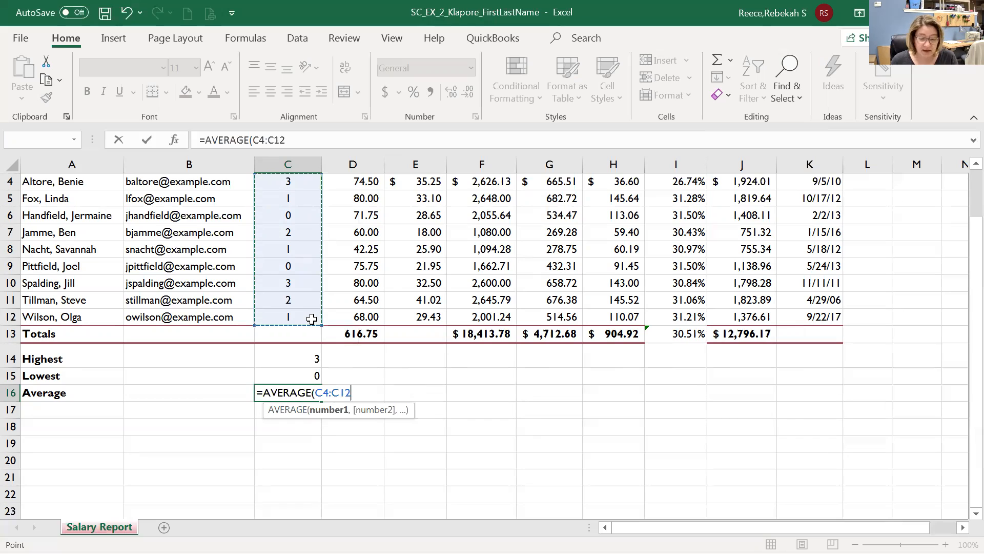
{"action": "left_click", "coordinate": [149, 142]}
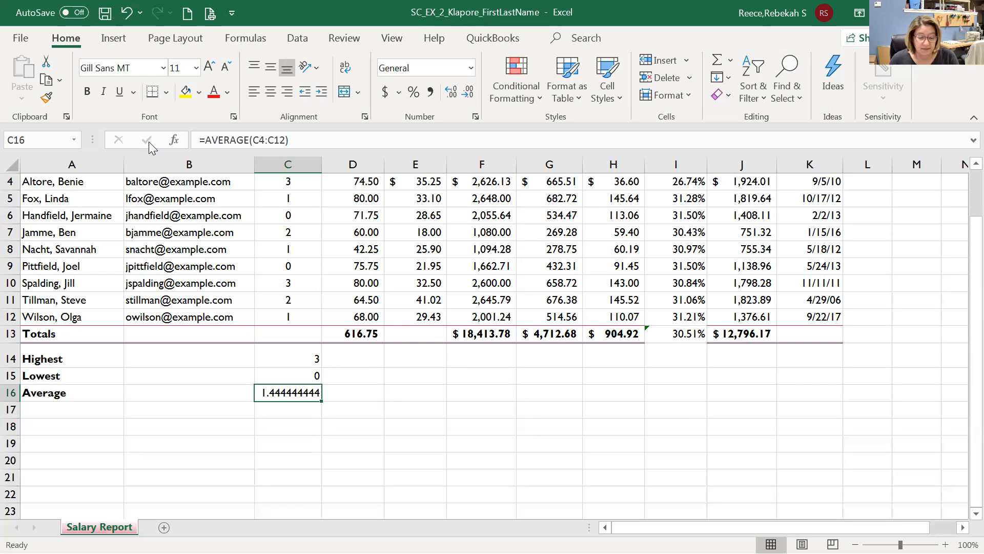
{"action": "left_click_drag", "start_coordinate": [312, 358], "coordinate": [314, 396]}
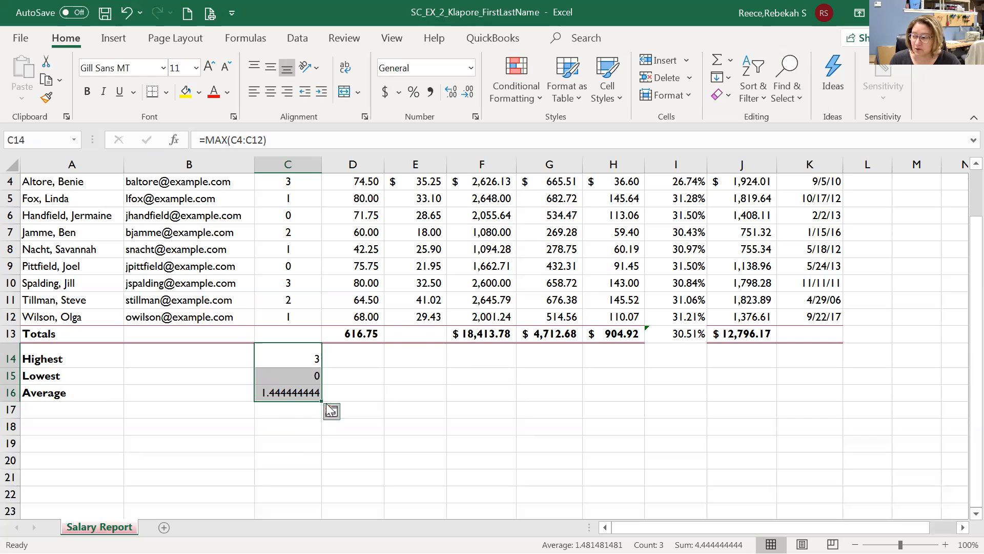
Fill the C14:C16 summary formulas across to column J and delete the Tax % average in I16.
{"action": "left_click_drag", "start_coordinate": [321, 401], "coordinate": [772, 398]}
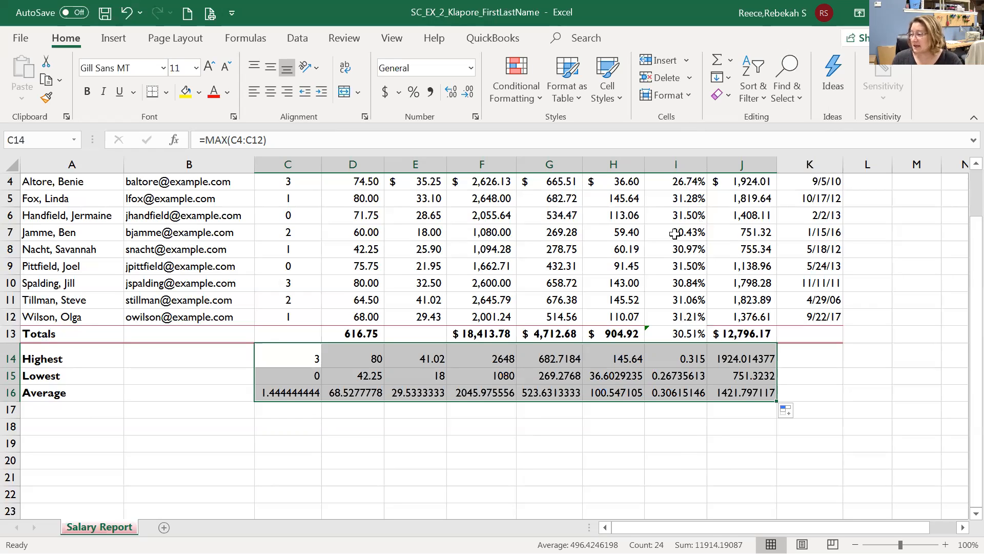
{"action": "left_click", "coordinate": [682, 395]}
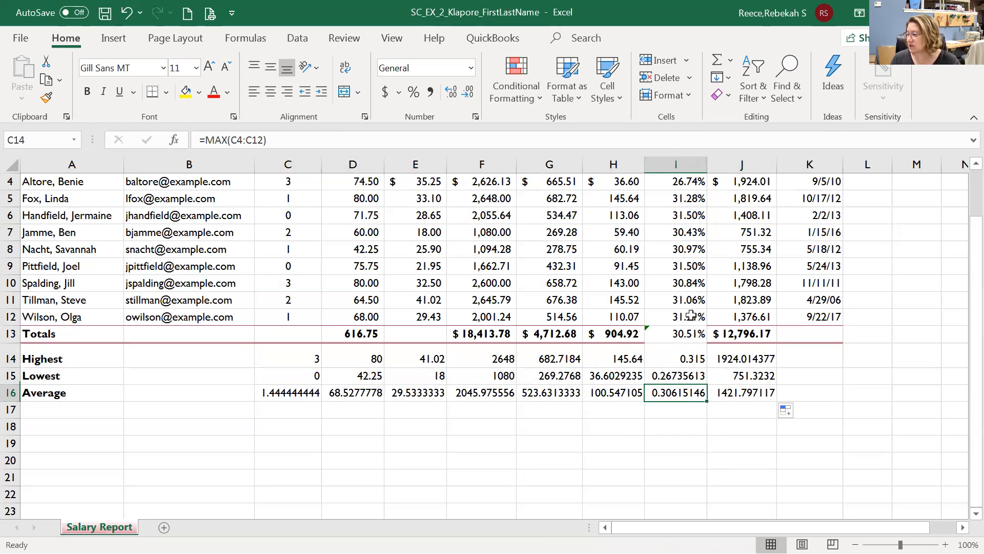
{"action": "left_click", "coordinate": [685, 393]}
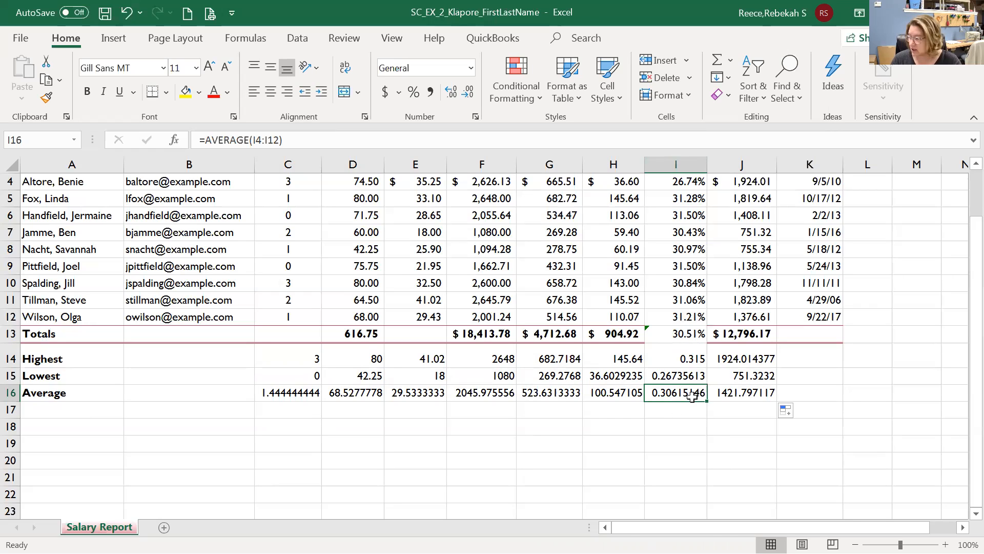
{"action": "key", "text": "Delete"}
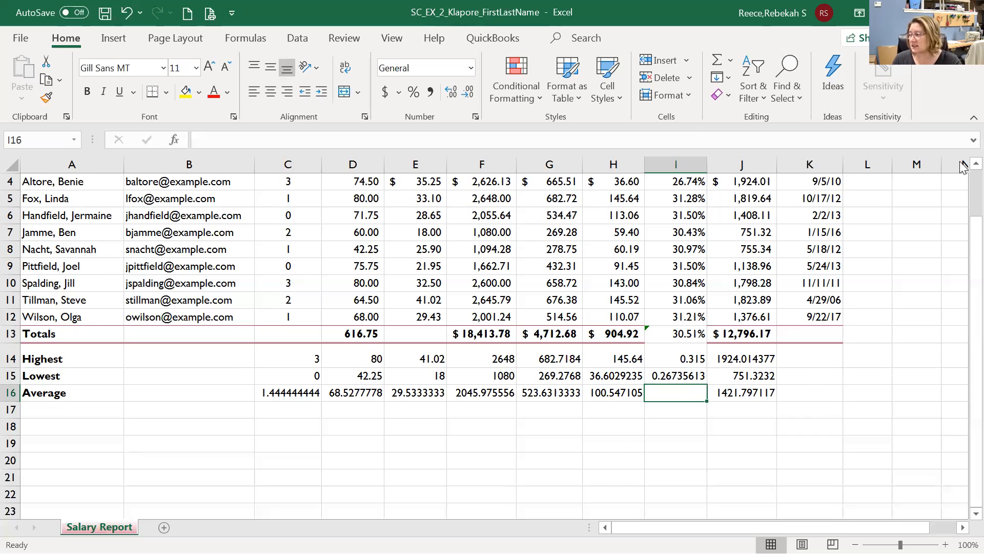
{"action": "left_click", "coordinate": [976, 164]}
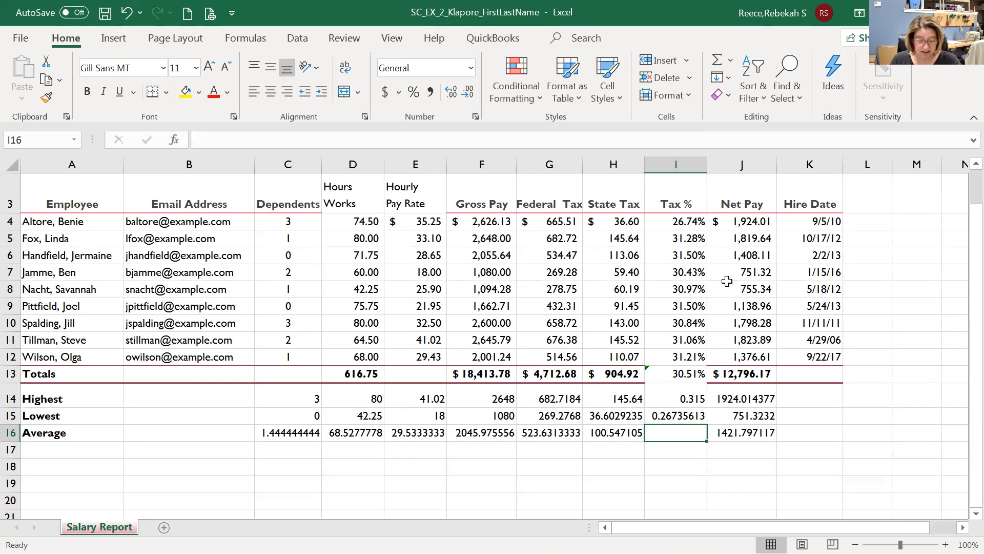
{"action": "left_click", "coordinate": [756, 222]}
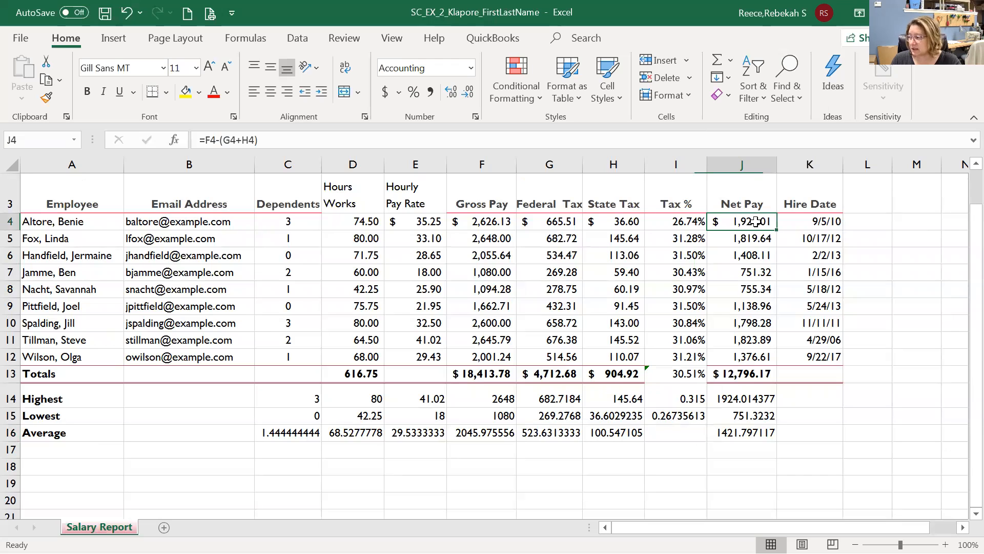
{"action": "double_click", "coordinate": [756, 222]}
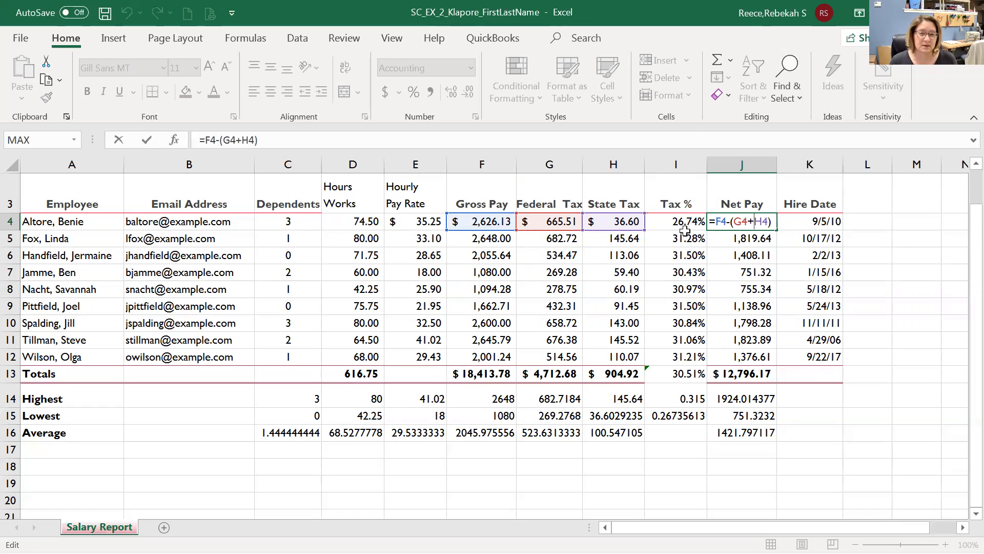
{"action": "left_click", "coordinate": [614, 289]}
{"action": "left_click", "coordinate": [482, 323]}
{"action": "left_click", "coordinate": [397, 289]}
{"action": "key", "text": "Up"}
{"action": "key", "text": "Up"}
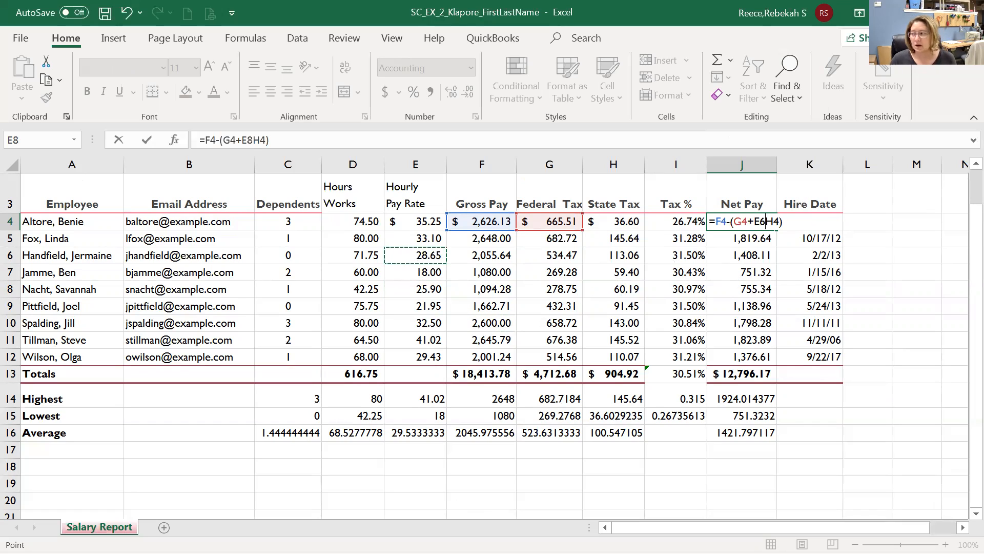
{"action": "key", "text": "Escape"}
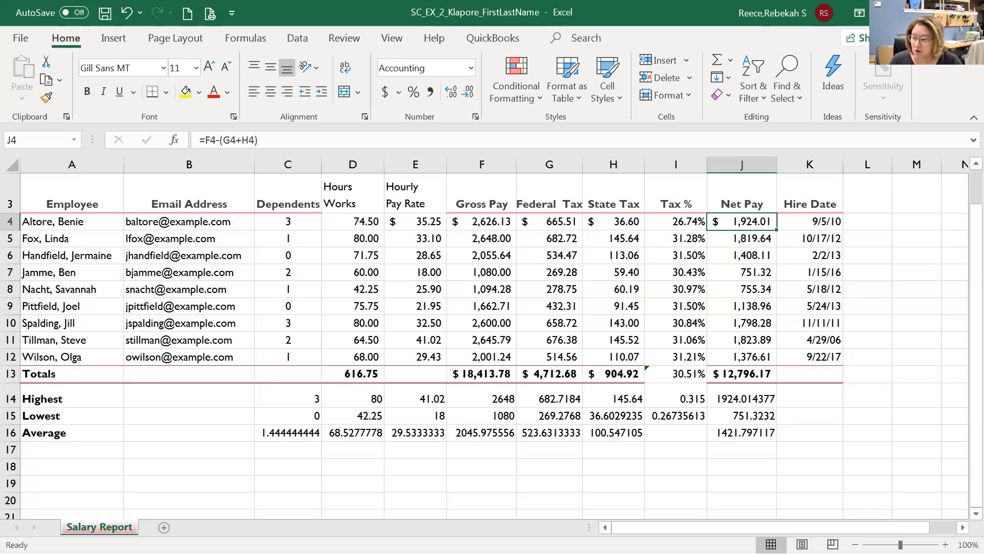
{"action": "scroll", "coordinate": [492, 344], "scroll_direction": "up", "scroll_amount": 1}
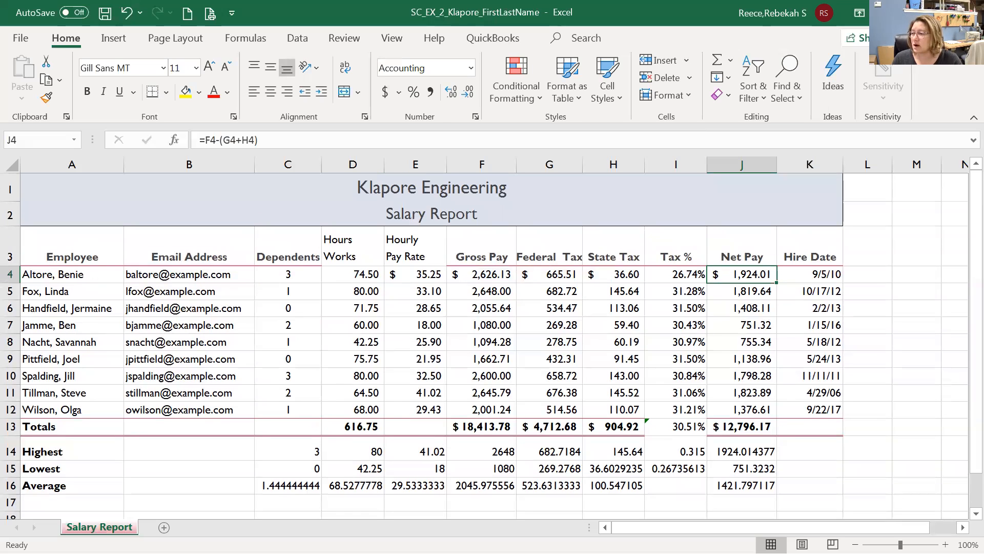
{"action": "left_click", "coordinate": [501, 193]}
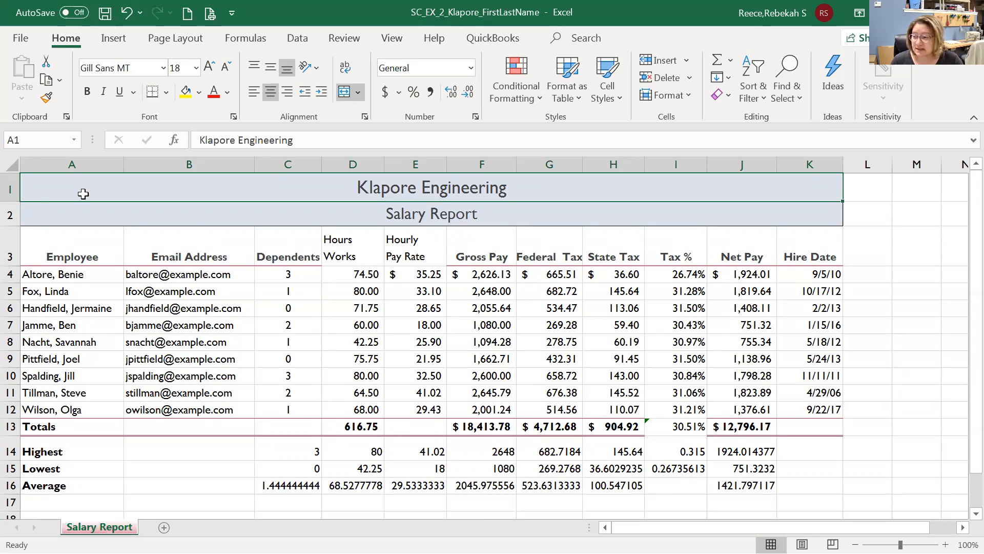
{"action": "left_click_drag", "start_coordinate": [85, 245], "coordinate": [819, 263]}
{"action": "left_click", "coordinate": [429, 311]}
{"action": "left_click_drag", "start_coordinate": [354, 248], "coordinate": [403, 249]}
{"action": "left_click", "coordinate": [339, 278]}
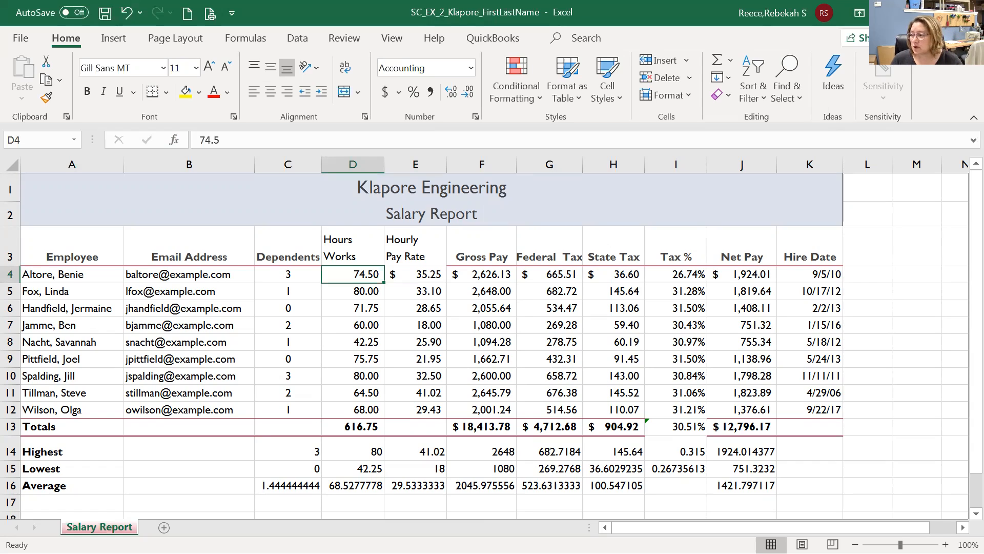
{"action": "left_click", "coordinate": [427, 278]}
{"action": "left_click_drag", "start_coordinate": [427, 278], "coordinate": [734, 273]}
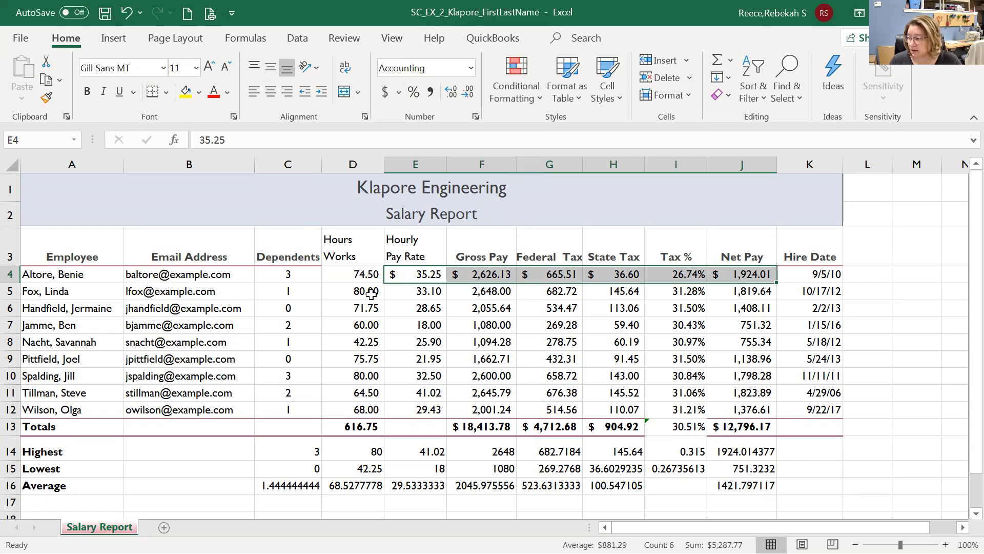
{"action": "left_click_drag", "start_coordinate": [372, 293], "coordinate": [743, 410]}
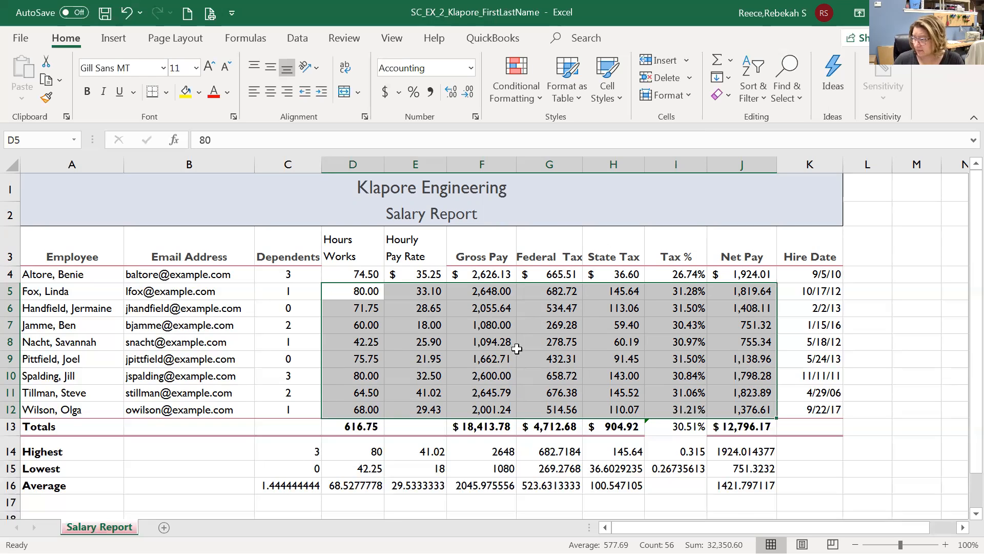
Select the summary figures E14:H16 together with the Net Pay figures J14:J16.
{"action": "left_click", "coordinate": [421, 452]}
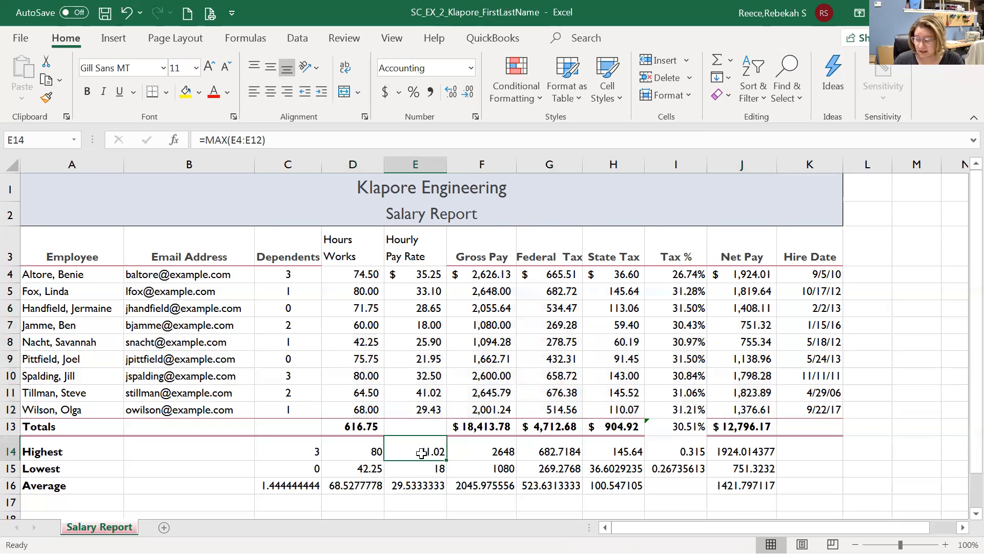
{"action": "left_click_drag", "start_coordinate": [421, 453], "coordinate": [635, 484]}
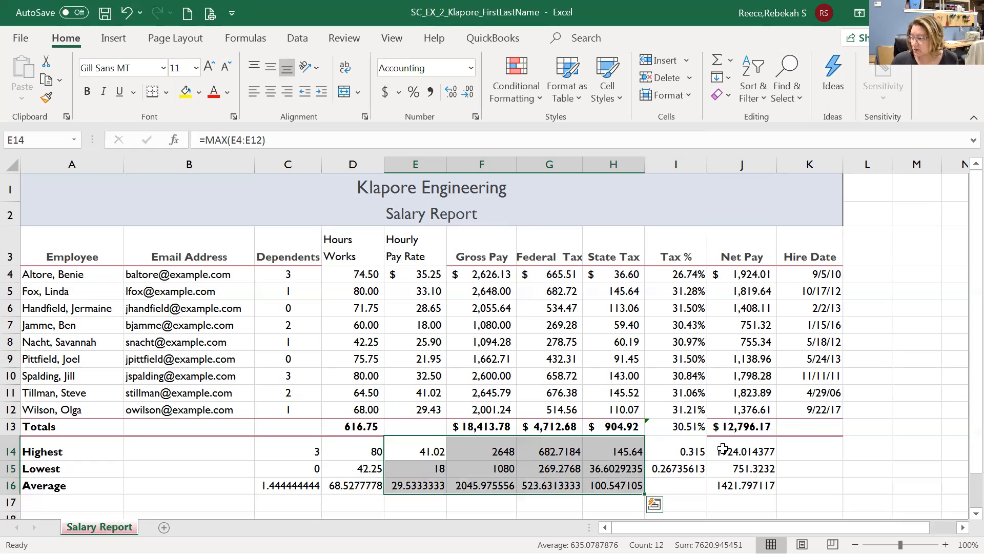
{"action": "left_click_drag", "start_coordinate": [734, 451], "coordinate": [733, 485], "text": "ctrl"}
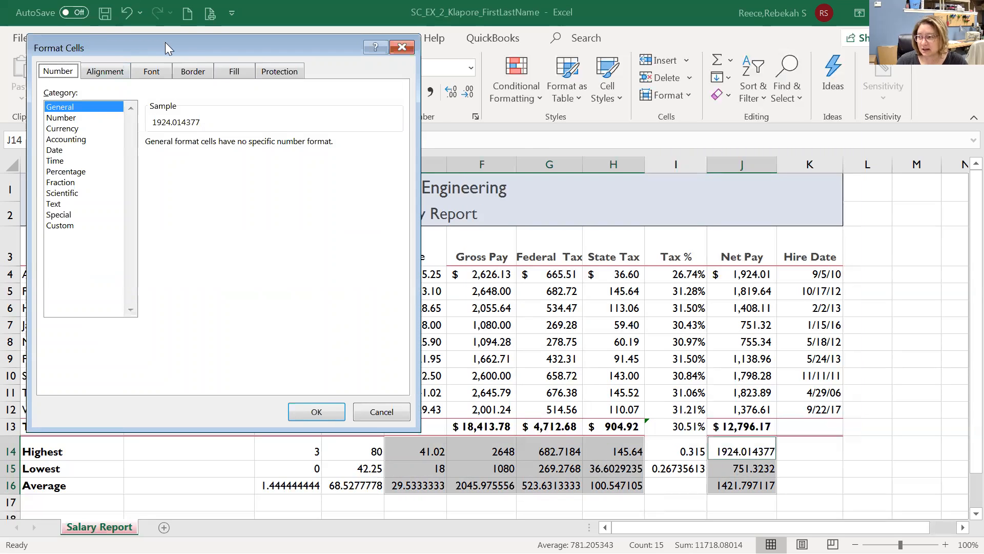
Format the selected summary figures as Currency: $ symbol, two decimals, ($1,234.10) negatives.
{"action": "left_click_drag", "start_coordinate": [165, 42], "coordinate": [198, 135]}
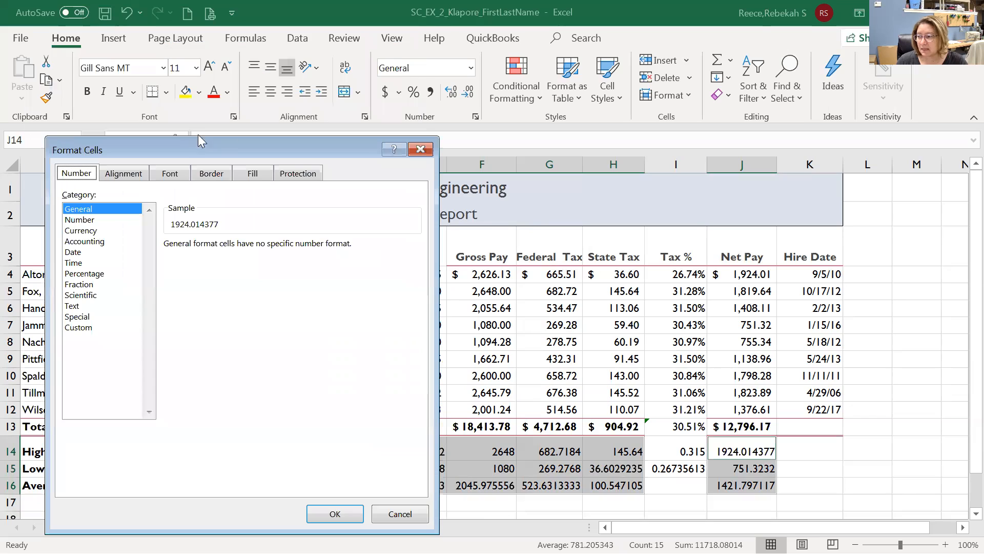
{"action": "left_click", "coordinate": [125, 174]}
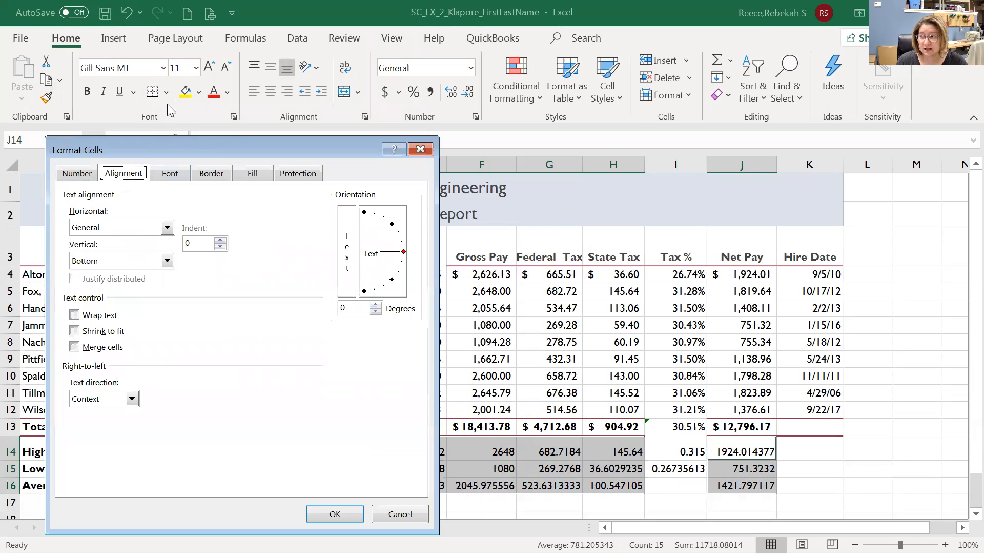
{"action": "left_click", "coordinate": [173, 174]}
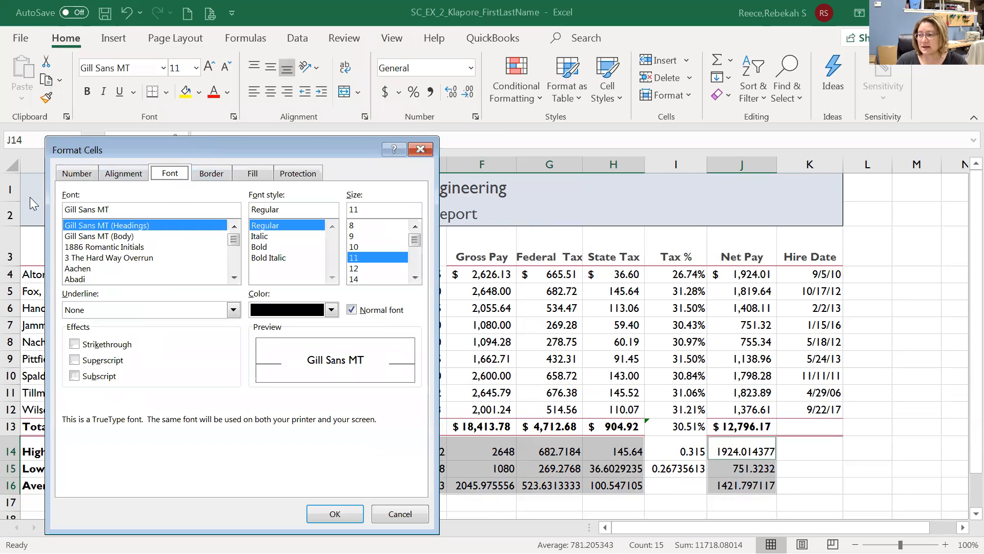
{"action": "left_click", "coordinate": [76, 174]}
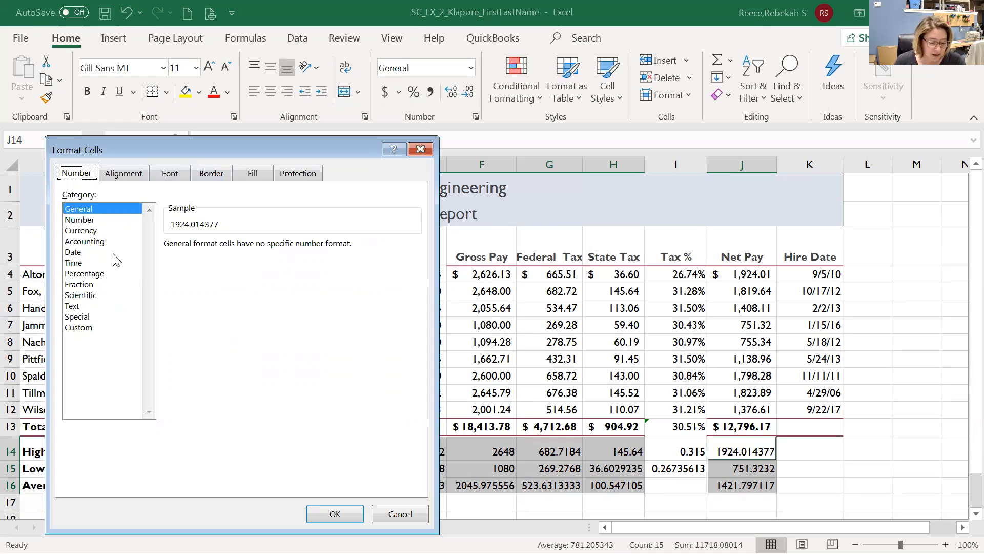
{"action": "left_click", "coordinate": [82, 232]}
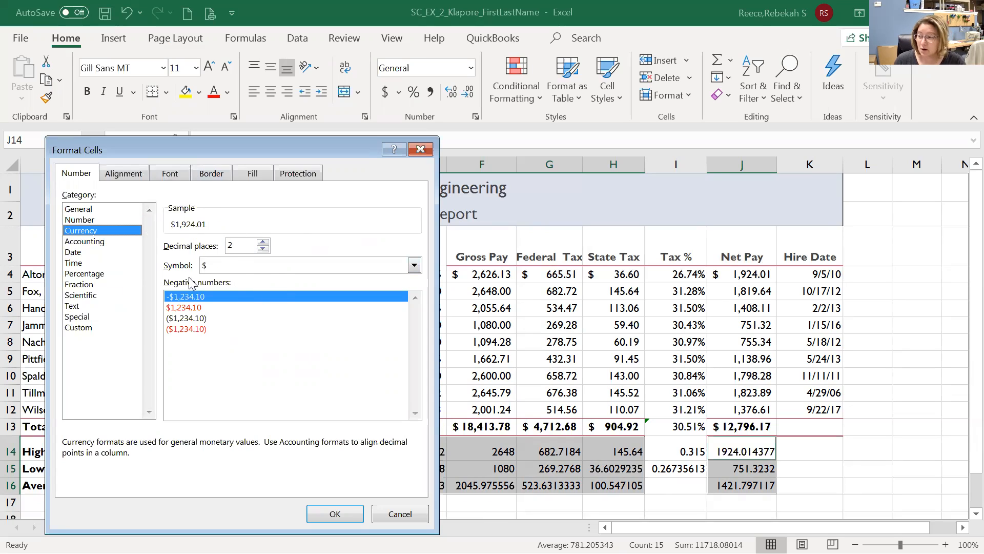
{"action": "left_click", "coordinate": [232, 272]}
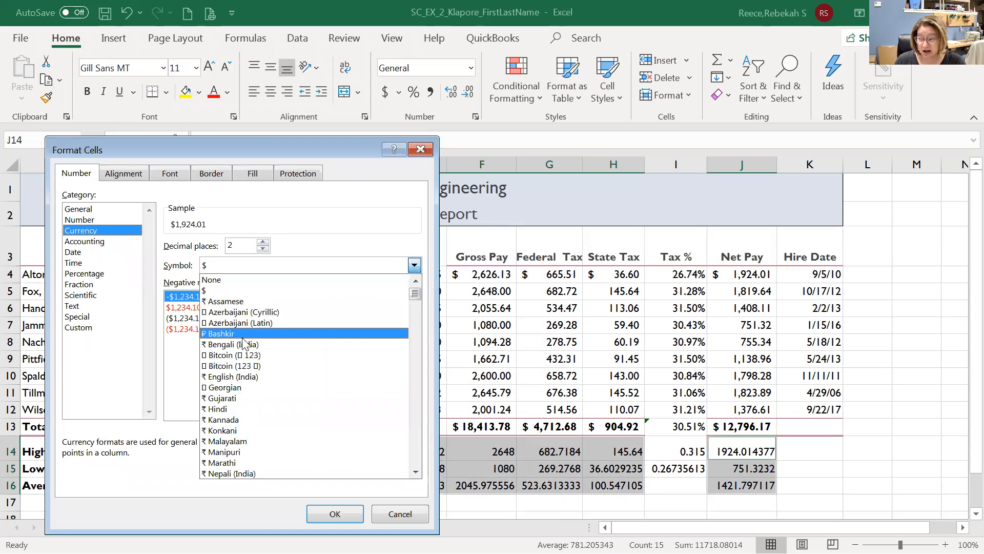
{"action": "left_click", "coordinate": [219, 269]}
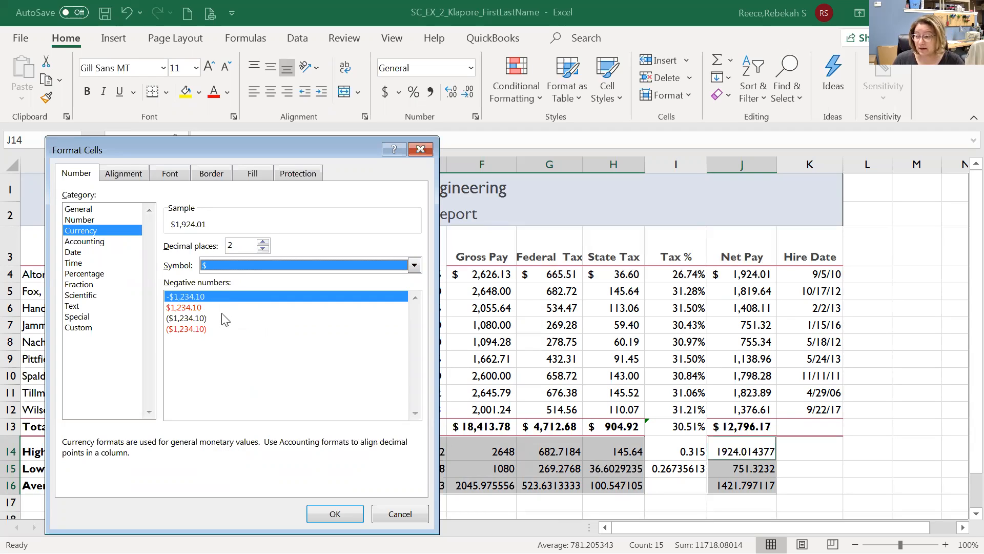
{"action": "left_click", "coordinate": [186, 319]}
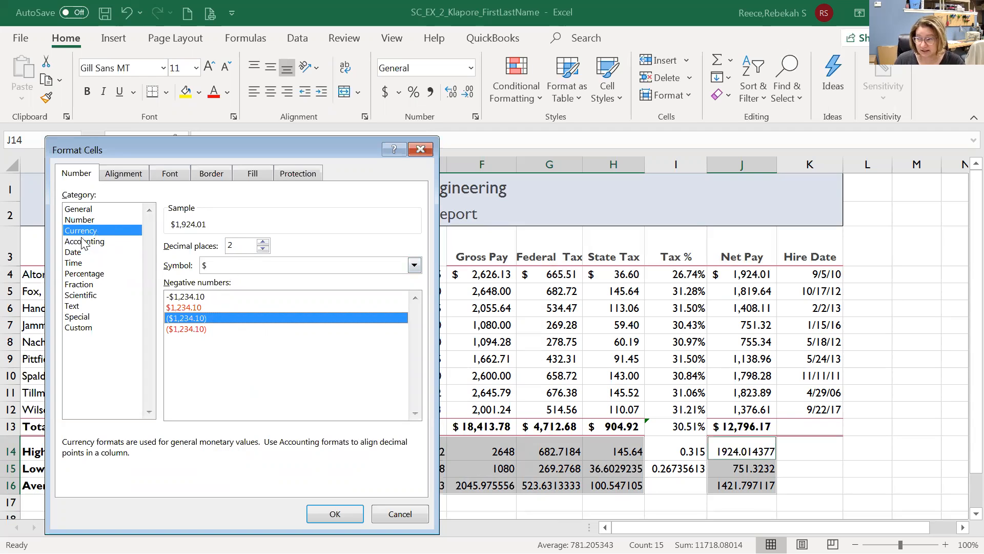
{"action": "left_click", "coordinate": [334, 514]}
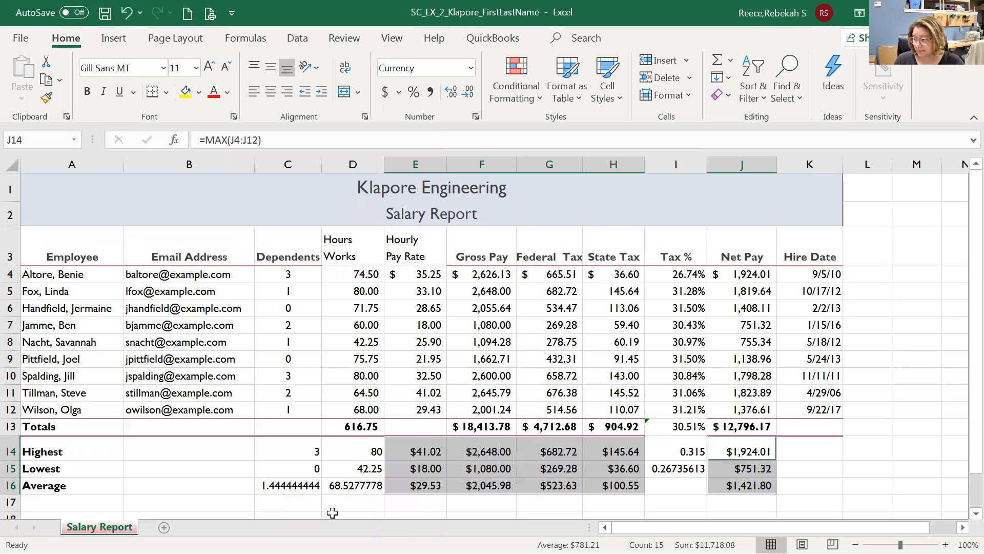
Fill E14 and E4 with yellow and widen the Hourly Pay Rate column E moderately.
{"action": "left_click", "coordinate": [406, 449]}
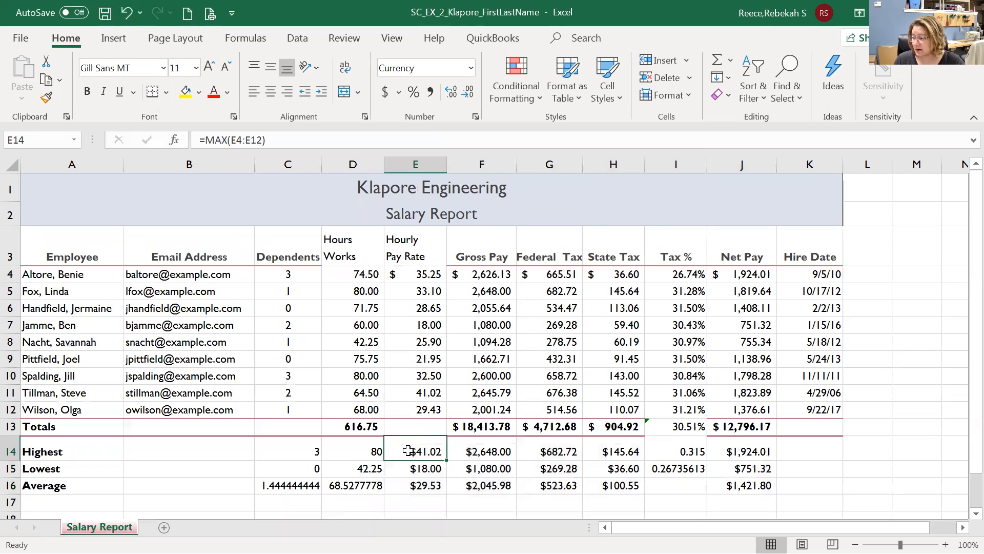
{"action": "left_click", "coordinate": [186, 91]}
{"action": "left_click", "coordinate": [405, 281]}
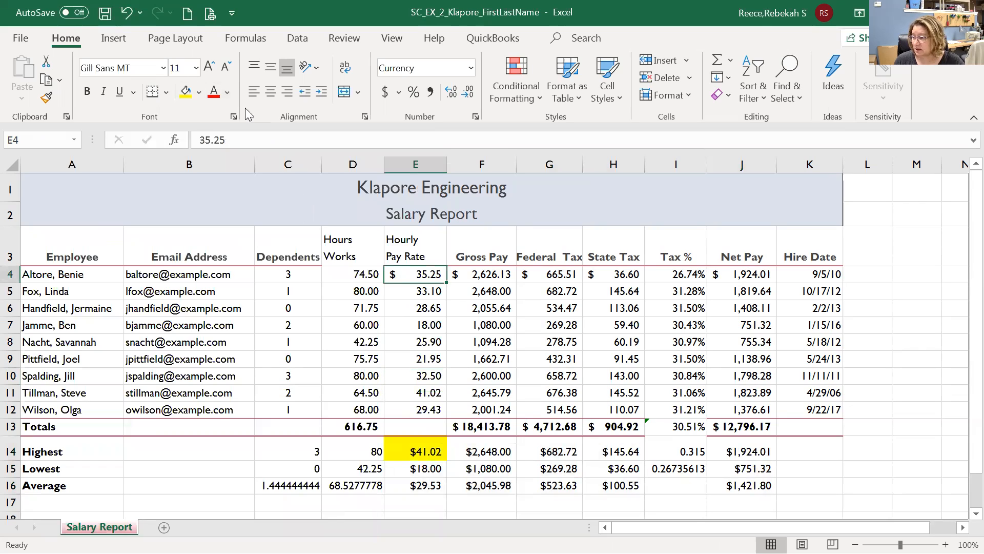
{"action": "left_click", "coordinate": [185, 91]}
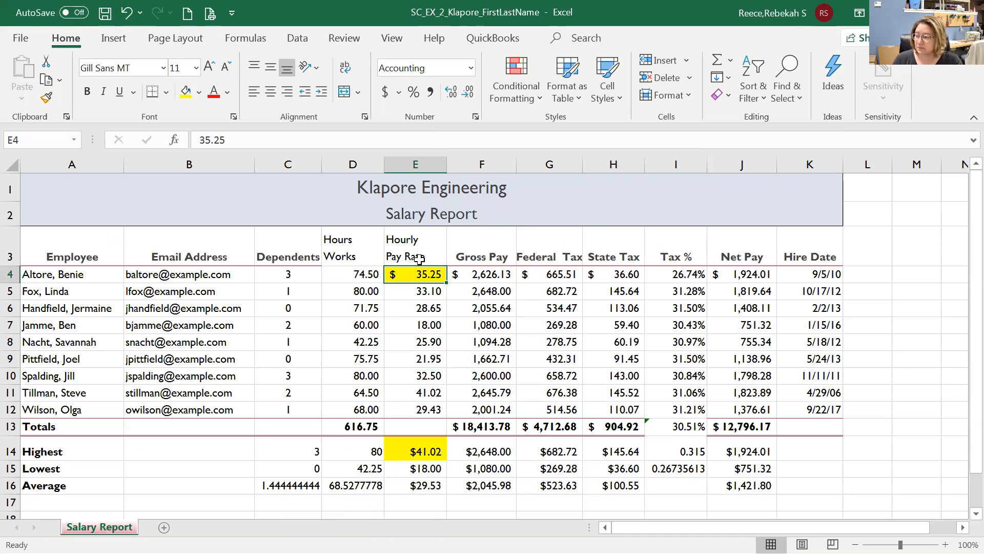
{"action": "left_click_drag", "start_coordinate": [447, 167], "coordinate": [572, 171]}
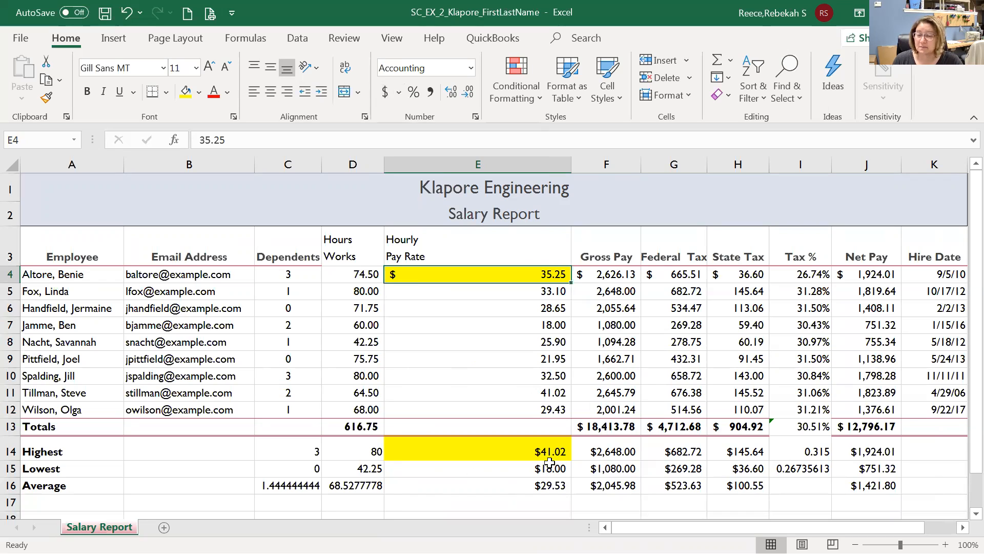
{"action": "left_click_drag", "start_coordinate": [572, 165], "coordinate": [470, 165]}
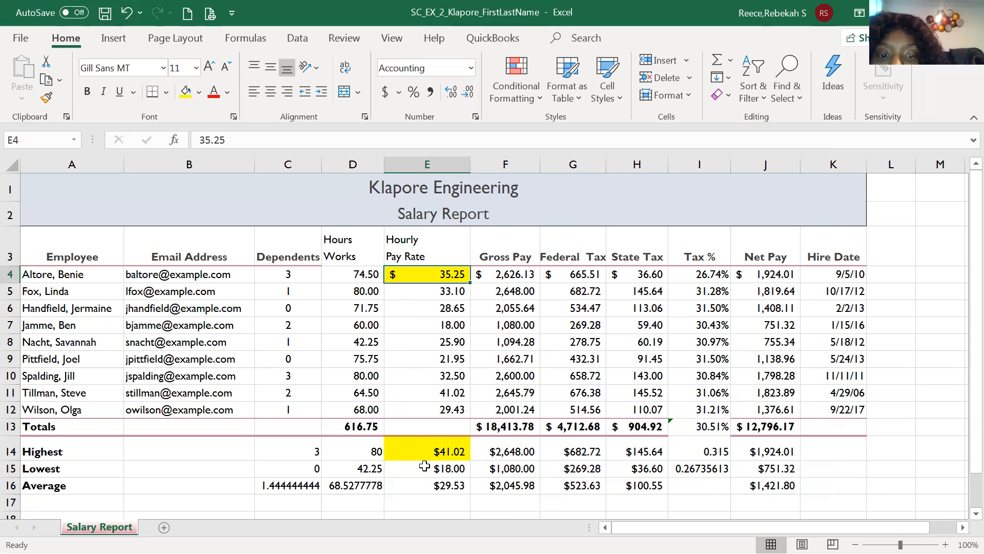
{"action": "left_click", "coordinate": [409, 293]}
{"action": "left_click", "coordinate": [414, 312]}
{"action": "left_click", "coordinate": [419, 338]}
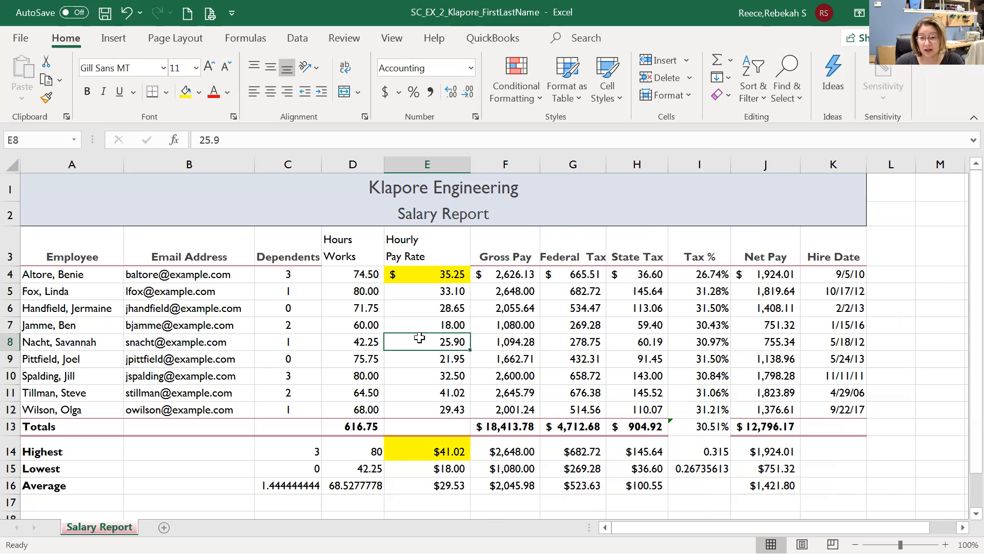
{"action": "left_click", "coordinate": [421, 359]}
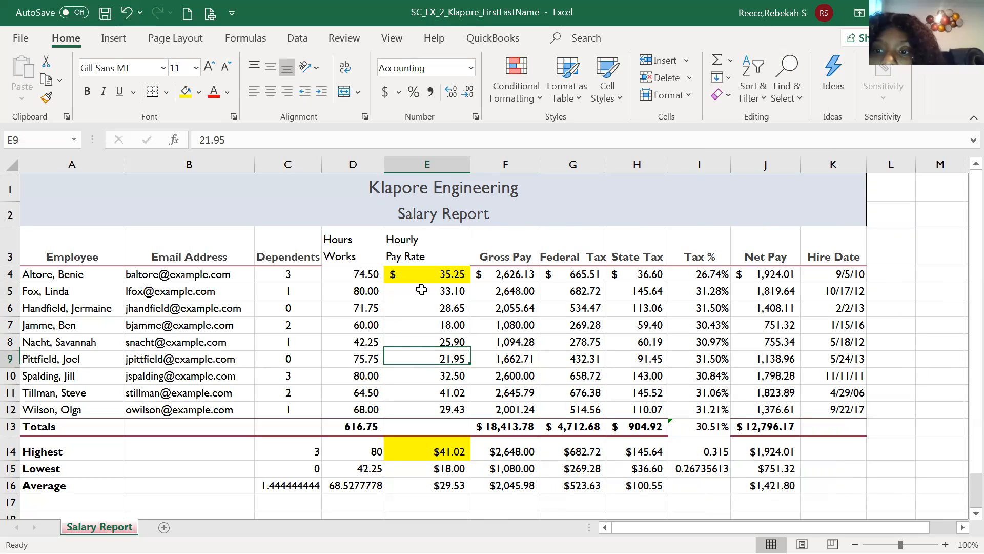
{"action": "left_click", "coordinate": [410, 273]}
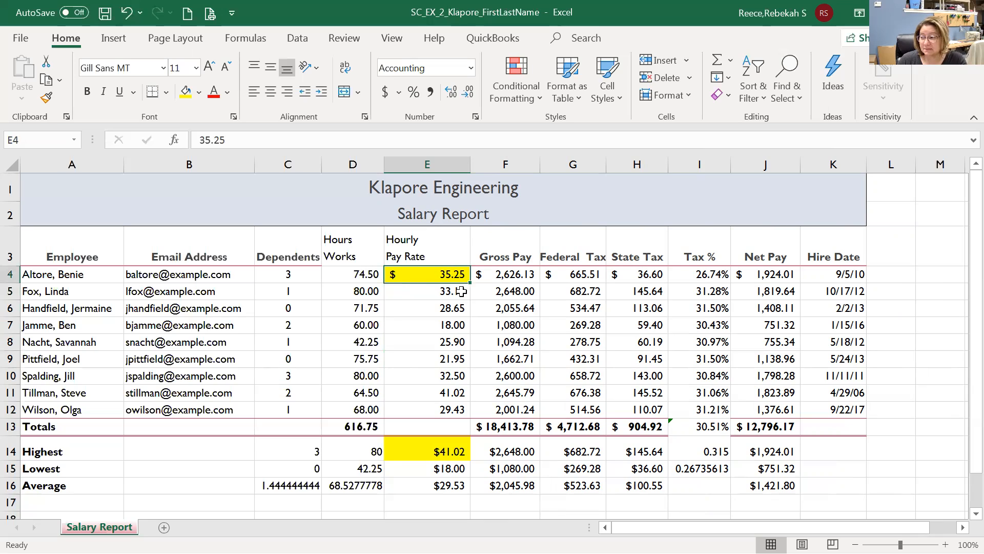
{"action": "left_click", "coordinate": [496, 276]}
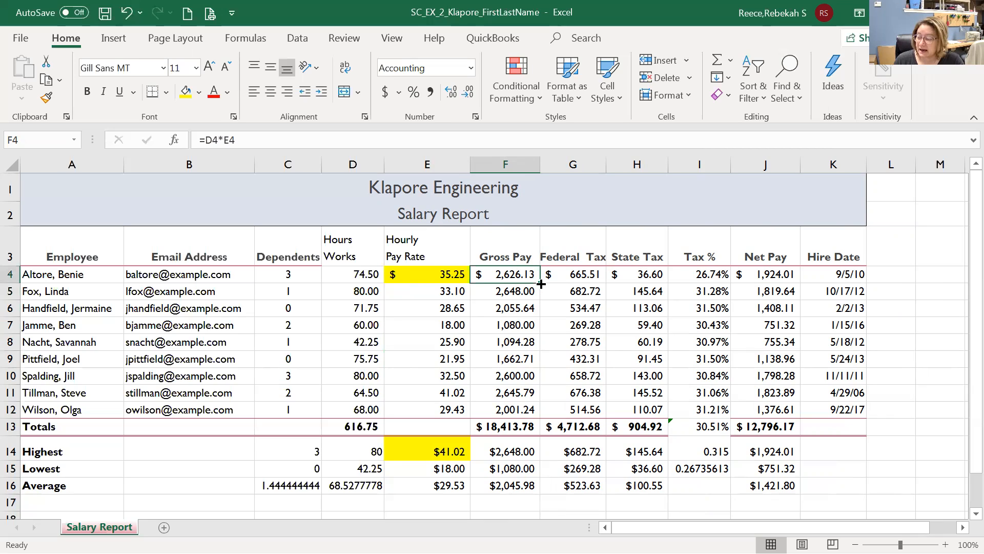
{"action": "left_click_drag", "start_coordinate": [542, 288], "coordinate": [550, 354]}
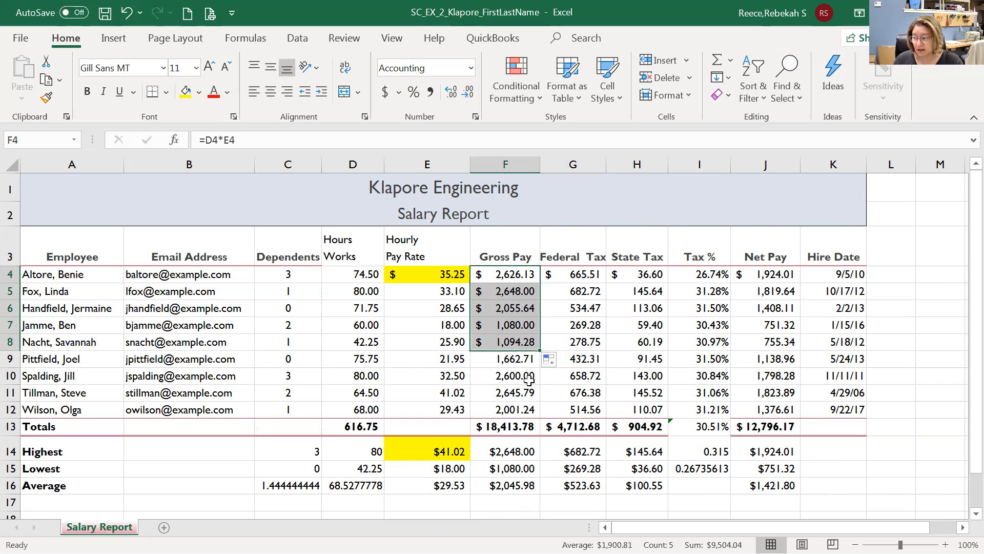
{"action": "left_click", "coordinate": [127, 14]}
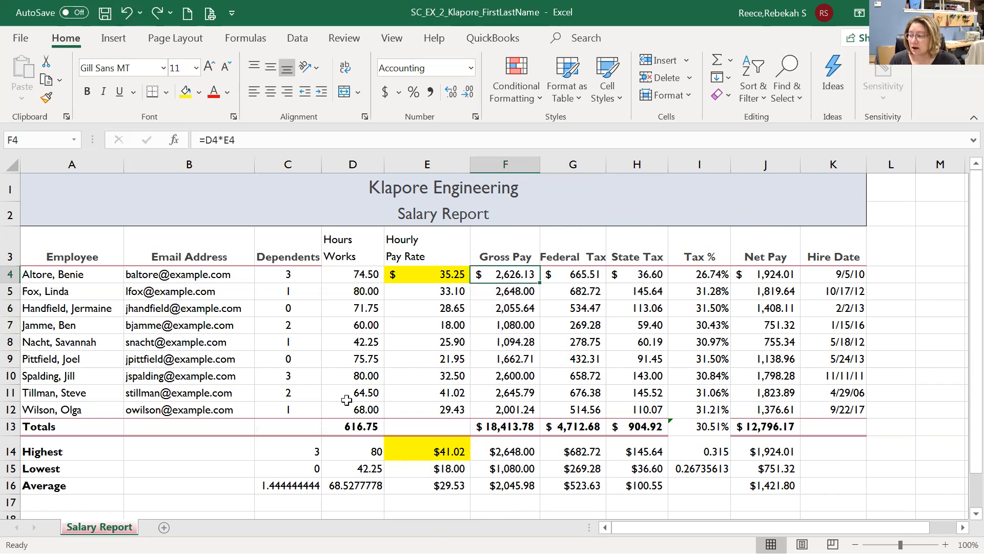
{"action": "left_click", "coordinate": [495, 432]}
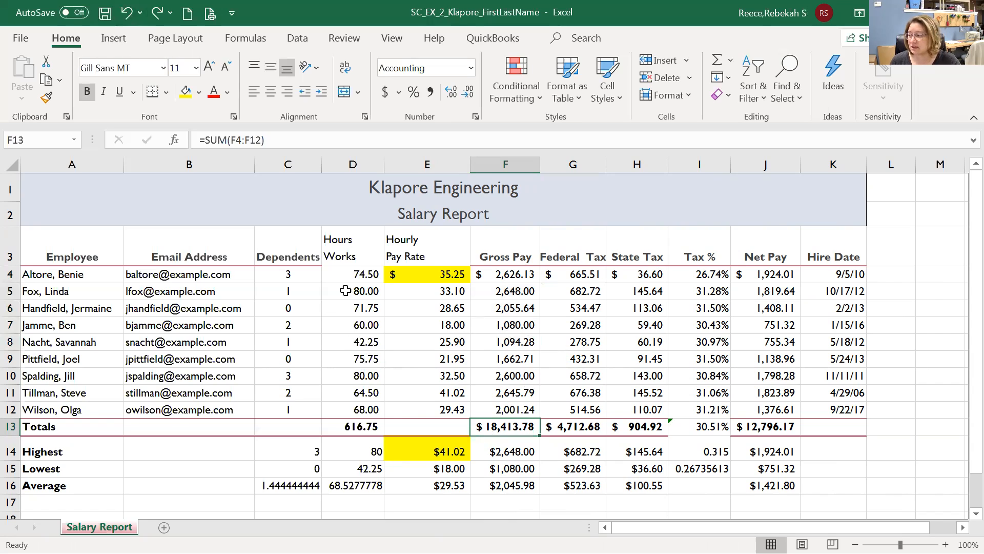
{"action": "left_click", "coordinate": [524, 278]}
{"action": "left_click_drag", "start_coordinate": [542, 284], "coordinate": [543, 414]}
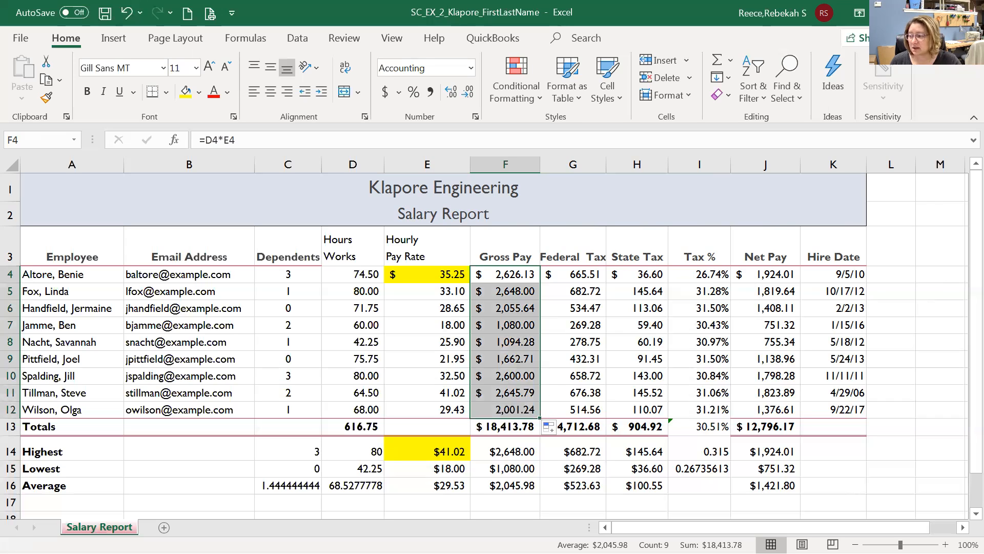
{"action": "left_click_drag", "start_coordinate": [564, 276], "coordinate": [798, 282]}
{"action": "left_click_drag", "start_coordinate": [800, 282], "coordinate": [813, 420]}
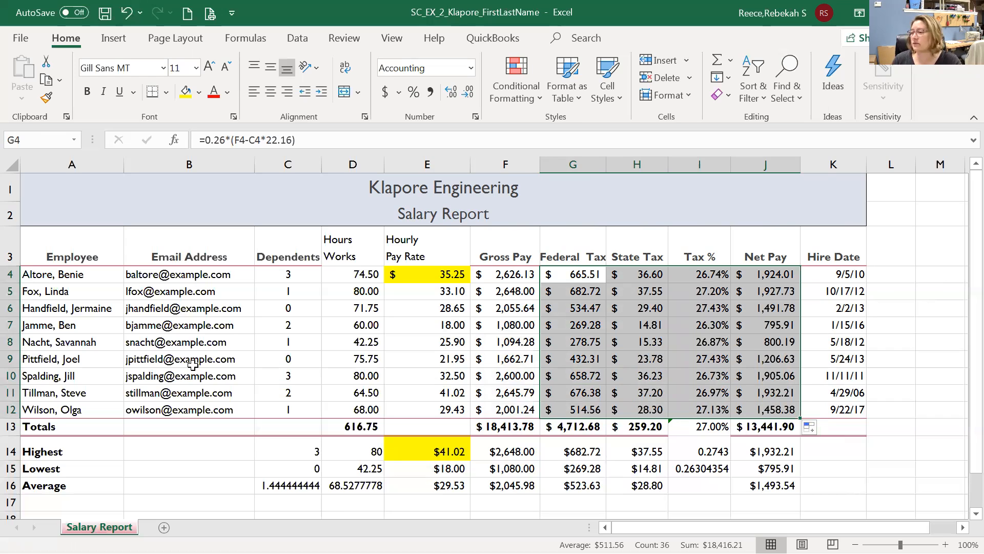
{"action": "left_click", "coordinate": [125, 15]}
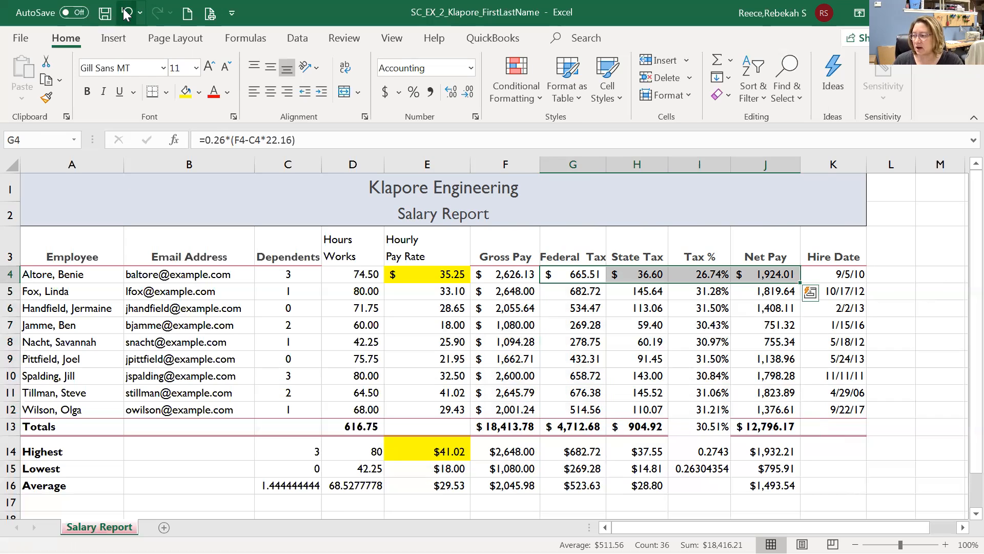
{"action": "left_click", "coordinate": [125, 15]}
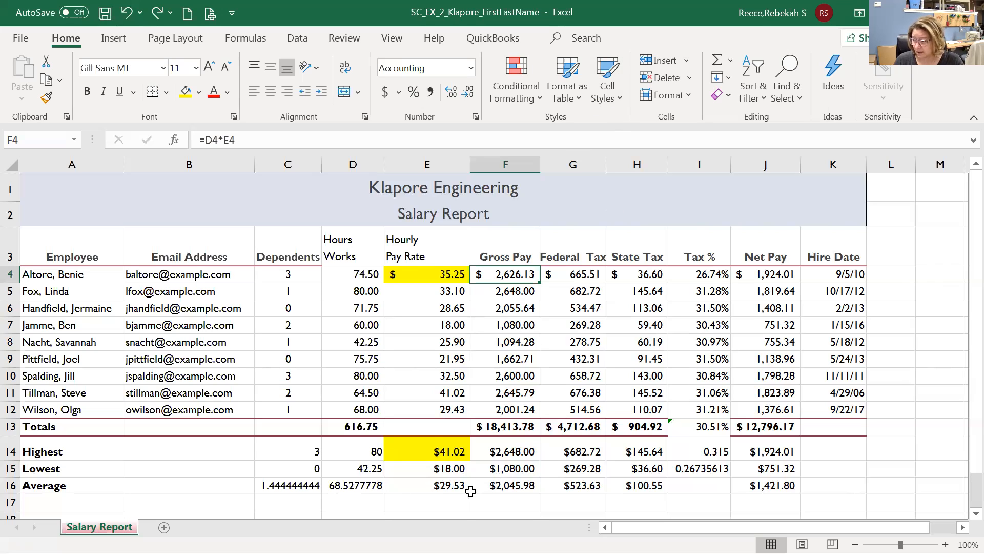
{"action": "left_click", "coordinate": [440, 379]}
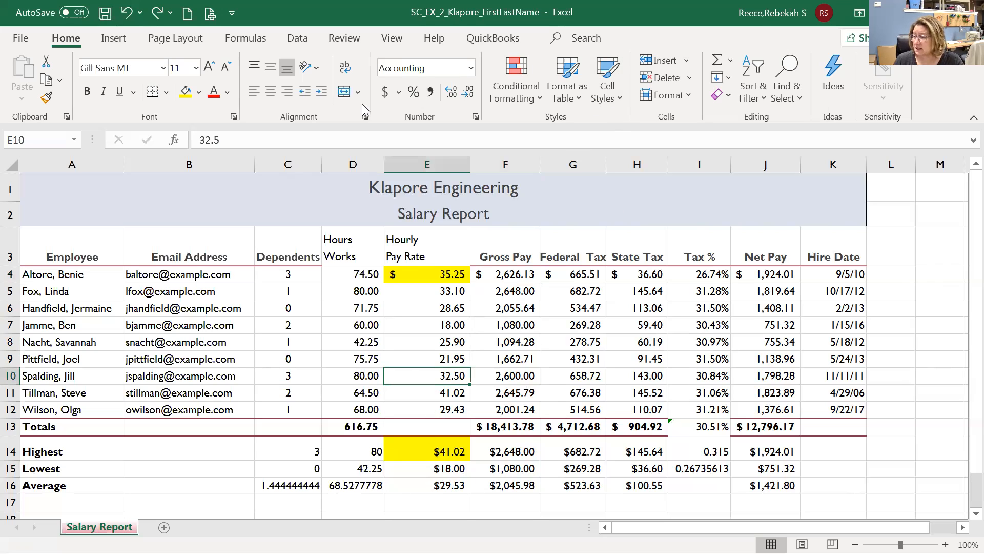
Apply Currency format to E10 so the pay rate reads $32.50.
{"action": "left_click", "coordinate": [470, 68]}
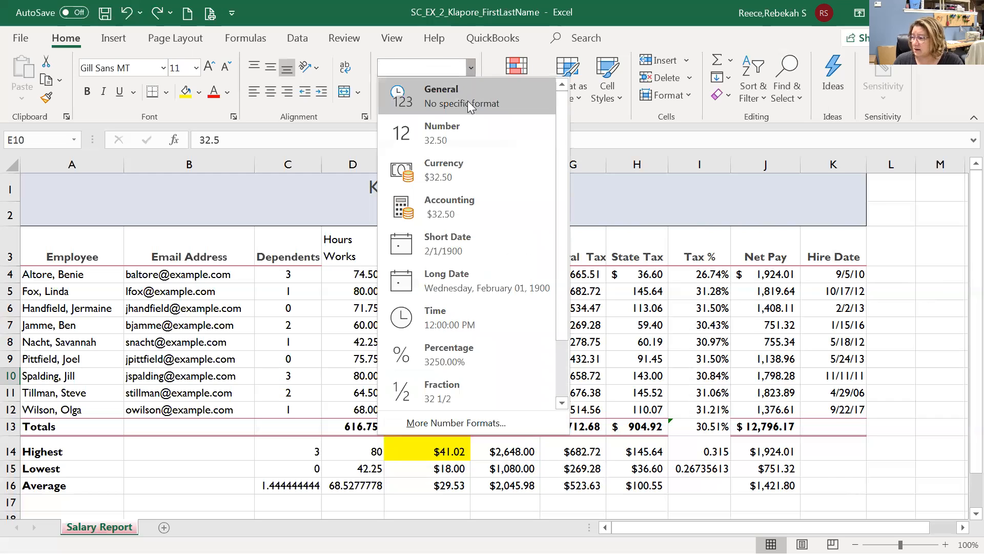
{"action": "left_click", "coordinate": [445, 167]}
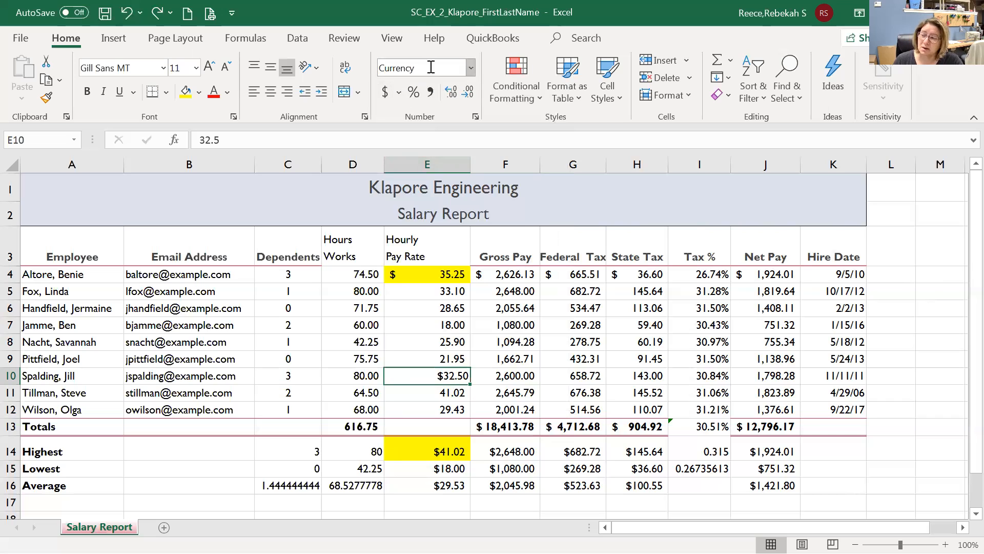
{"action": "left_click", "coordinate": [471, 68]}
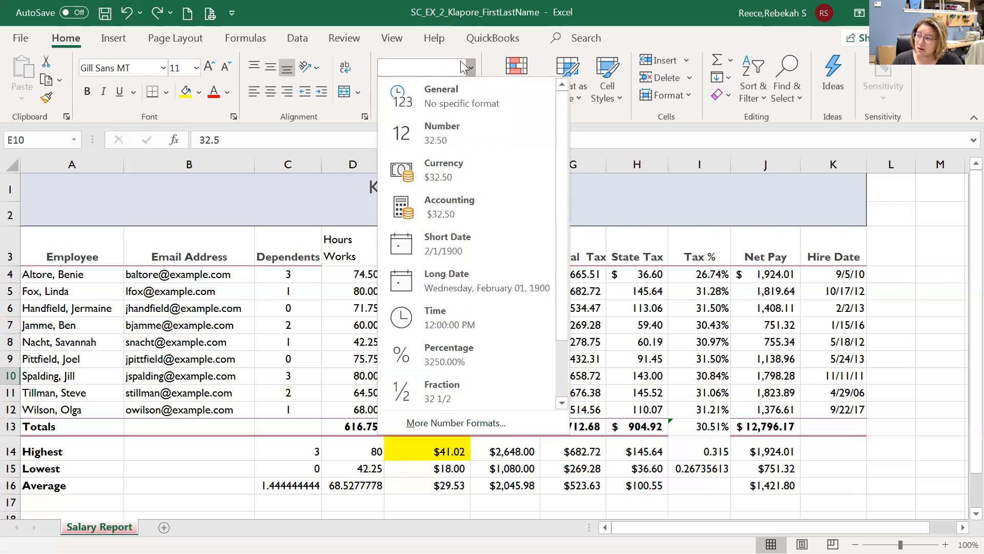
{"action": "left_click", "coordinate": [443, 170]}
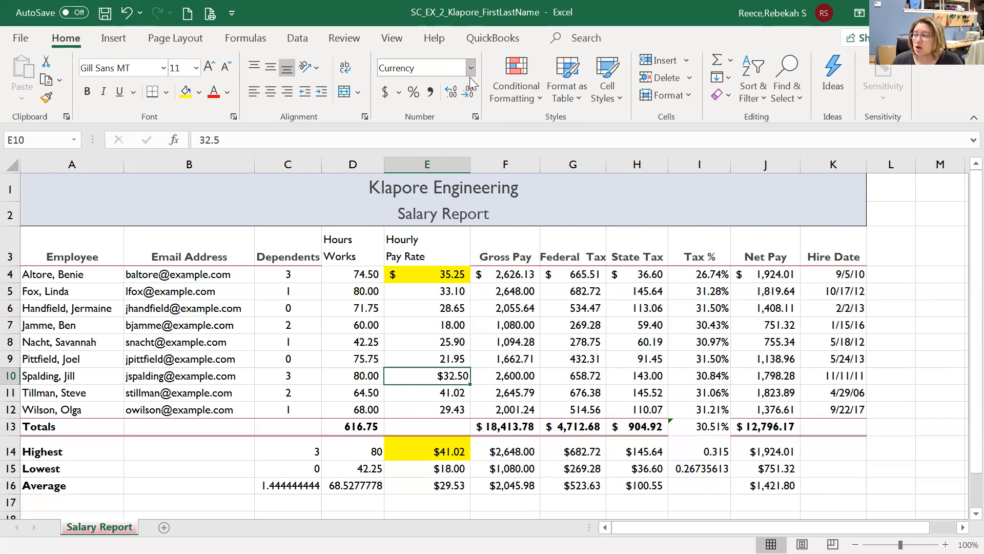
{"action": "left_click", "coordinate": [475, 118]}
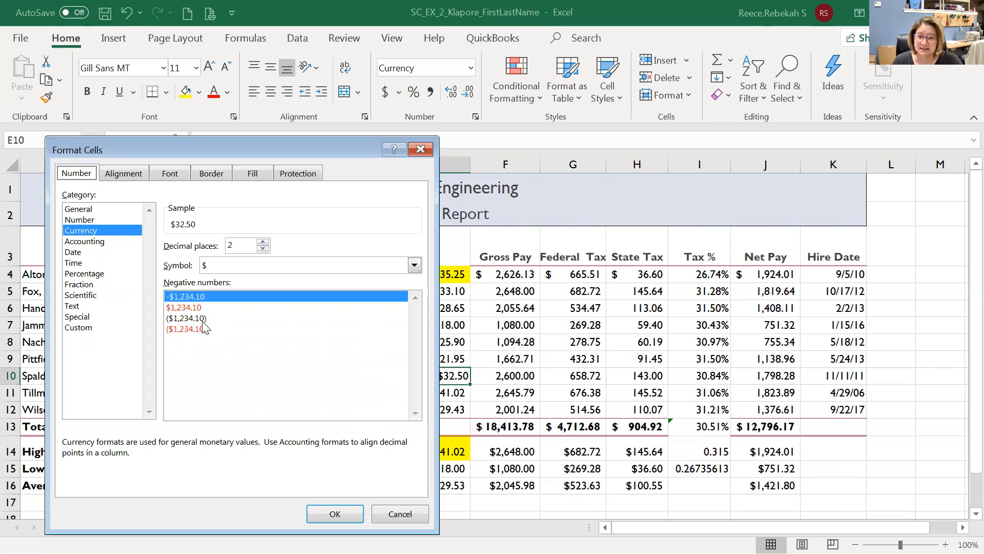
{"action": "left_click", "coordinate": [414, 515]}
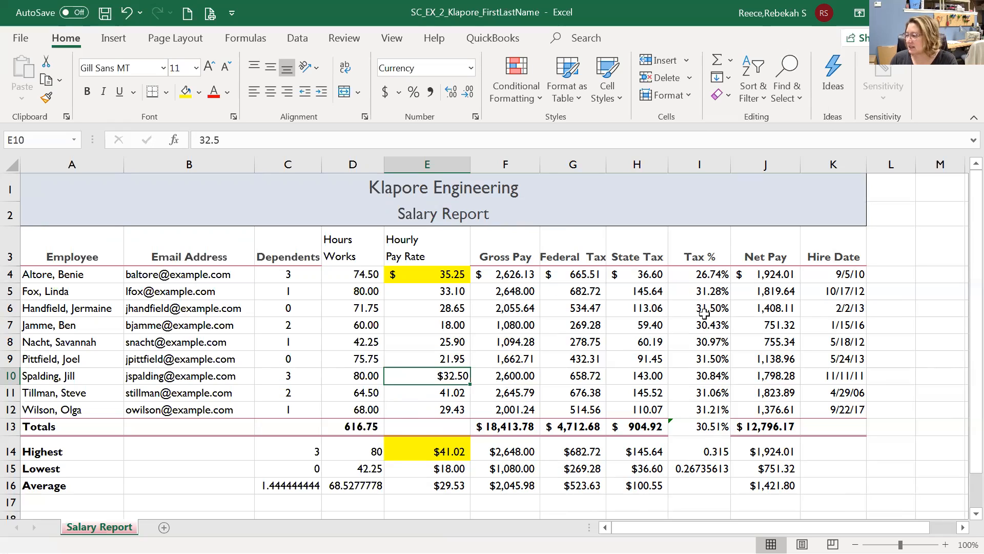
Clear formats from the Tax % cells I4:I13, then reselect the Tax % values down the column.
{"action": "left_click_drag", "start_coordinate": [716, 274], "coordinate": [723, 422]}
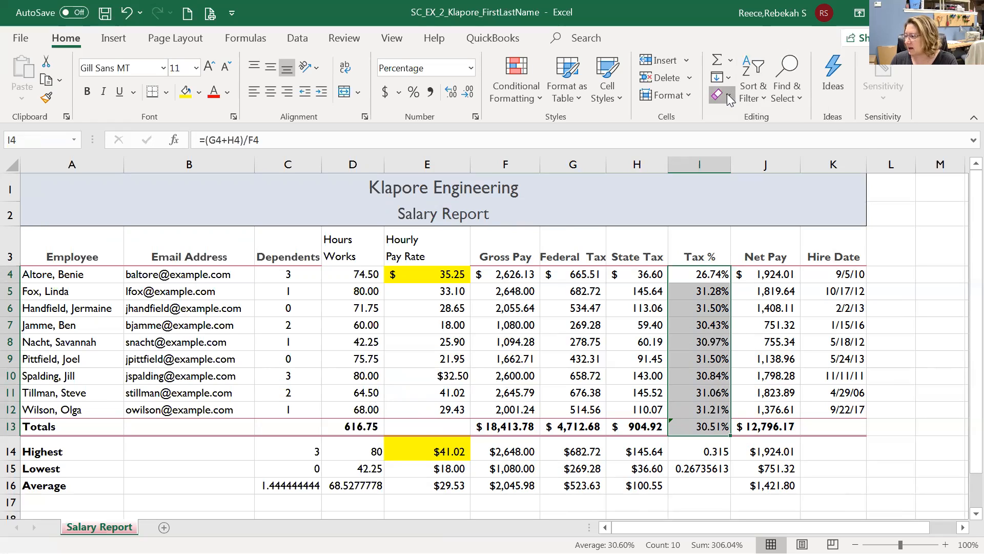
{"action": "left_click", "coordinate": [727, 93]}
{"action": "left_click", "coordinate": [746, 138]}
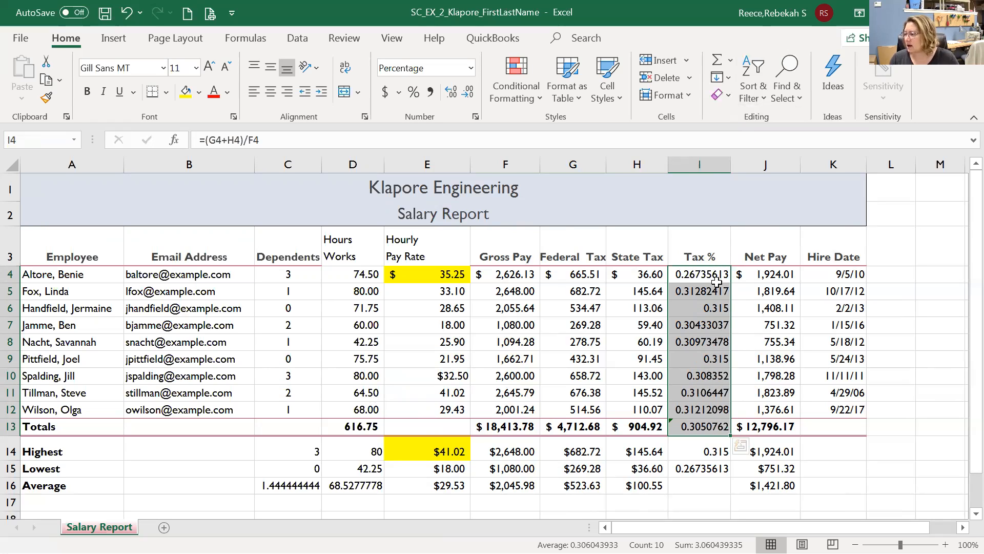
{"action": "left_click", "coordinate": [713, 274]}
{"action": "left_click", "coordinate": [712, 275]}
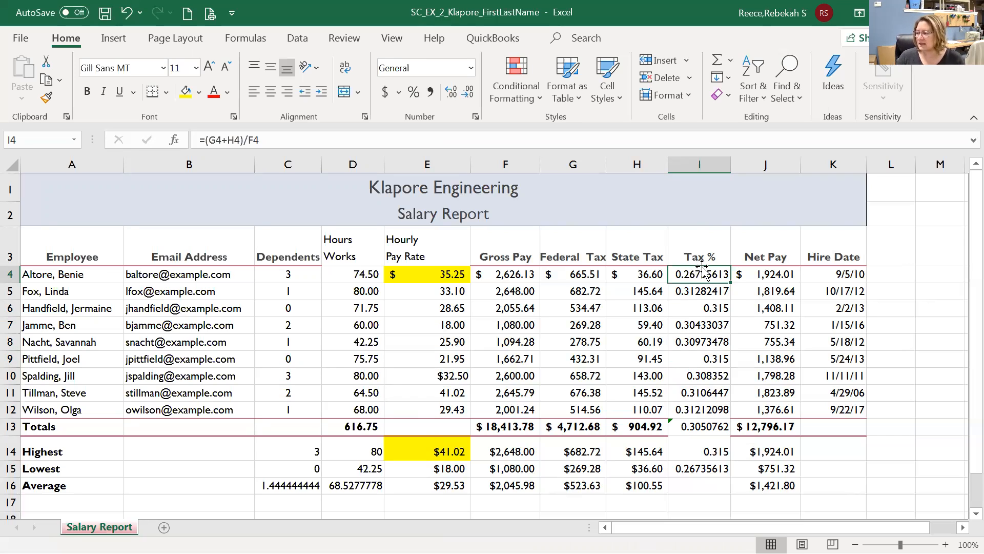
{"action": "left_click_drag", "start_coordinate": [702, 273], "coordinate": [727, 468]}
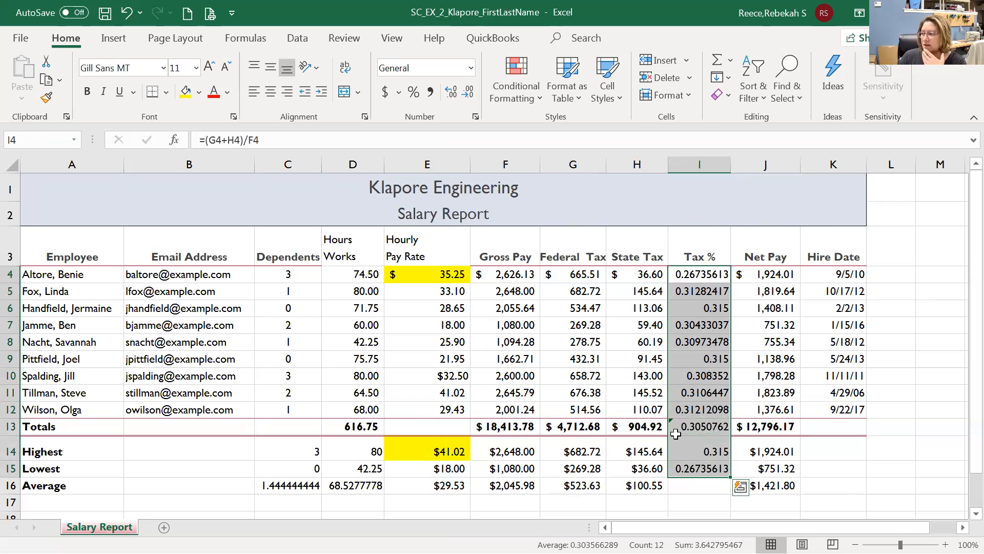
Show the Tax % values as percentages with two decimals, like 26.74% in I4.
{"action": "left_click", "coordinate": [413, 93]}
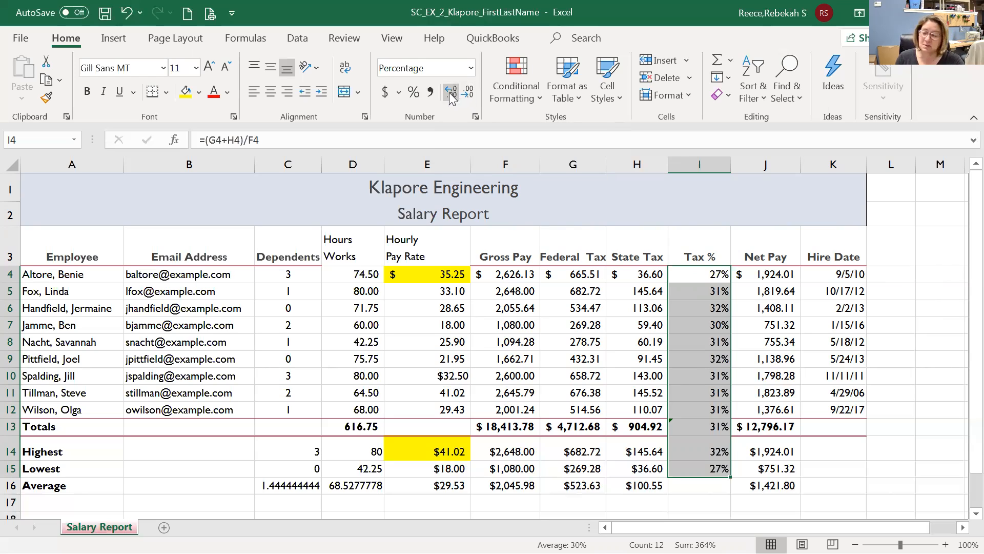
{"action": "left_click", "coordinate": [450, 95]}
{"action": "left_click", "coordinate": [449, 95]}
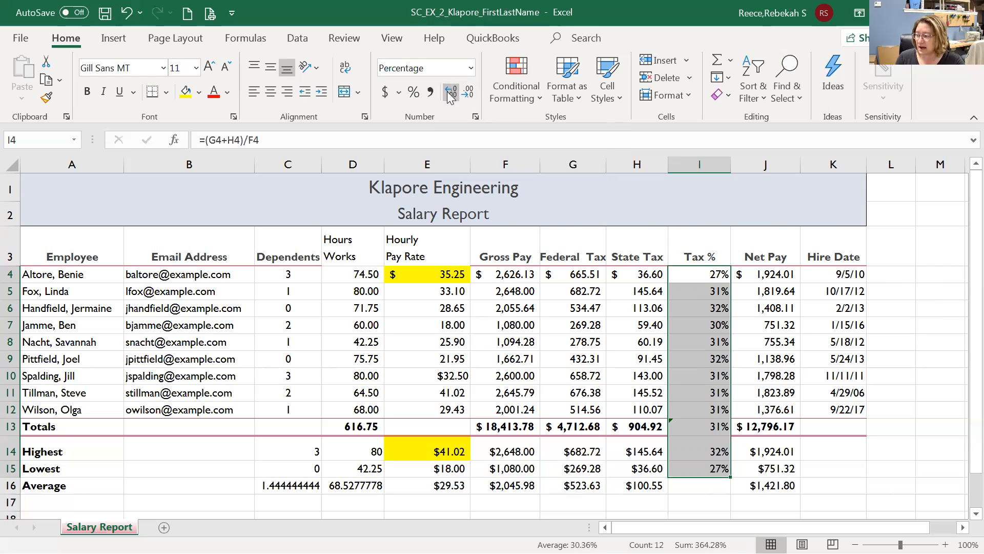
{"action": "left_click", "coordinate": [470, 95]}
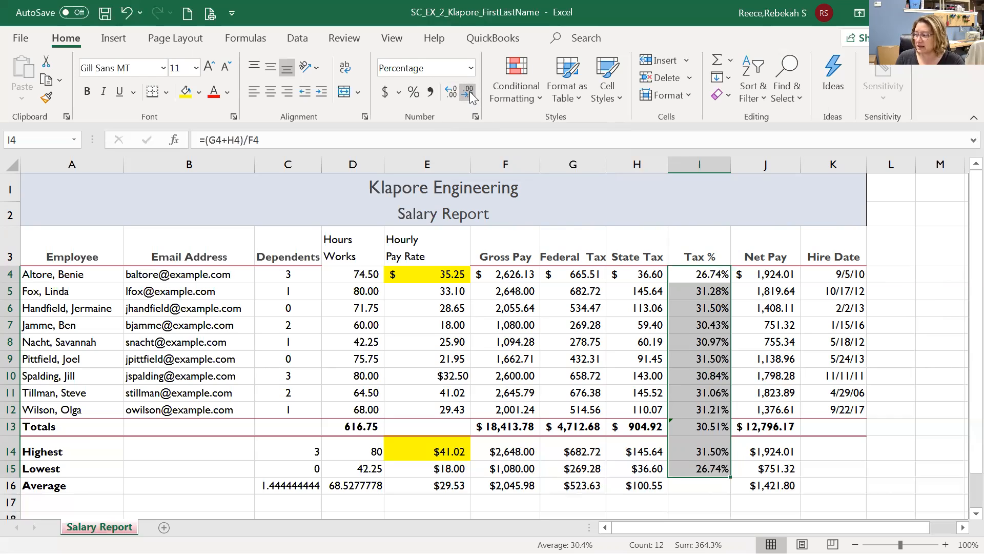
{"action": "left_click", "coordinate": [469, 94]}
{"action": "left_click", "coordinate": [454, 95]}
{"action": "left_click", "coordinate": [456, 95]}
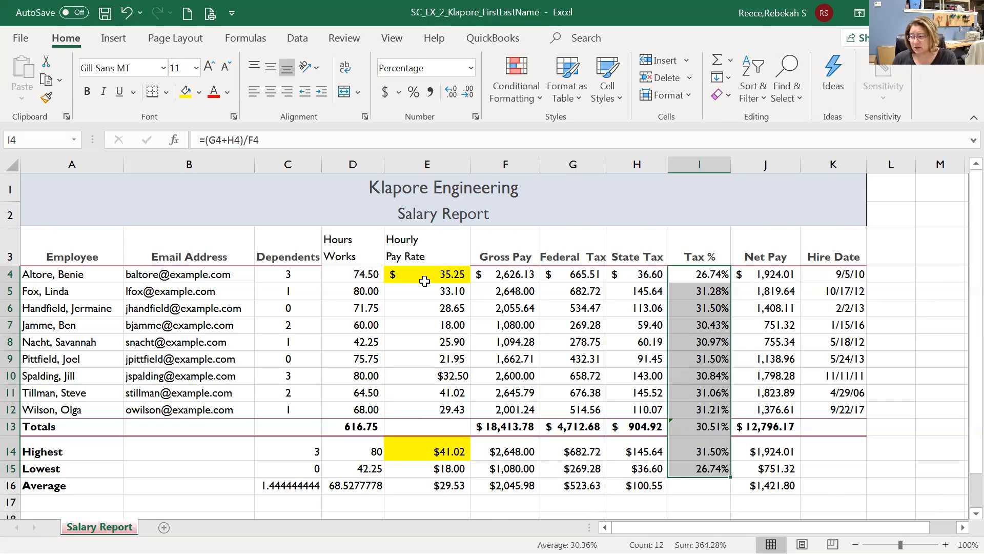
{"action": "left_click_drag", "start_coordinate": [365, 276], "coordinate": [375, 418]}
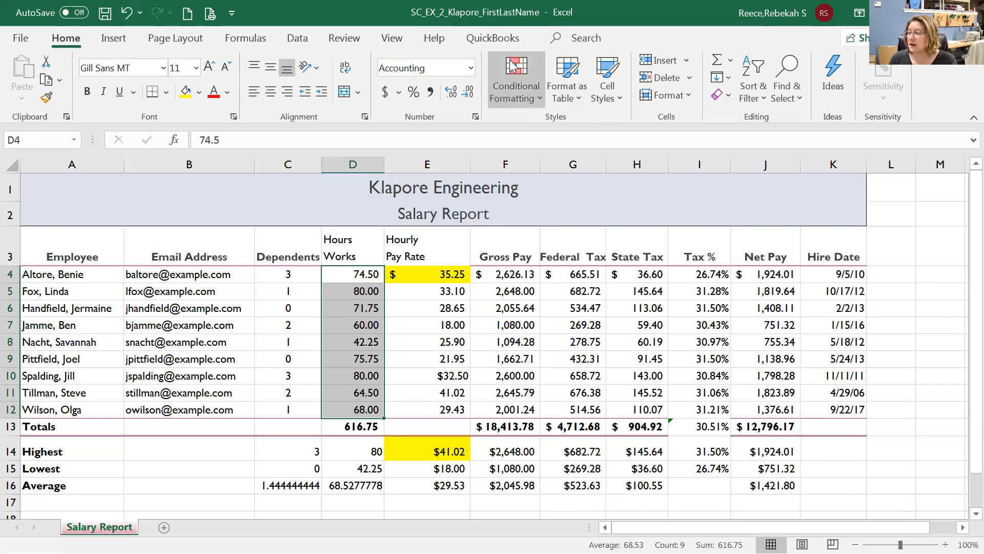
{"action": "left_click", "coordinate": [516, 73]}
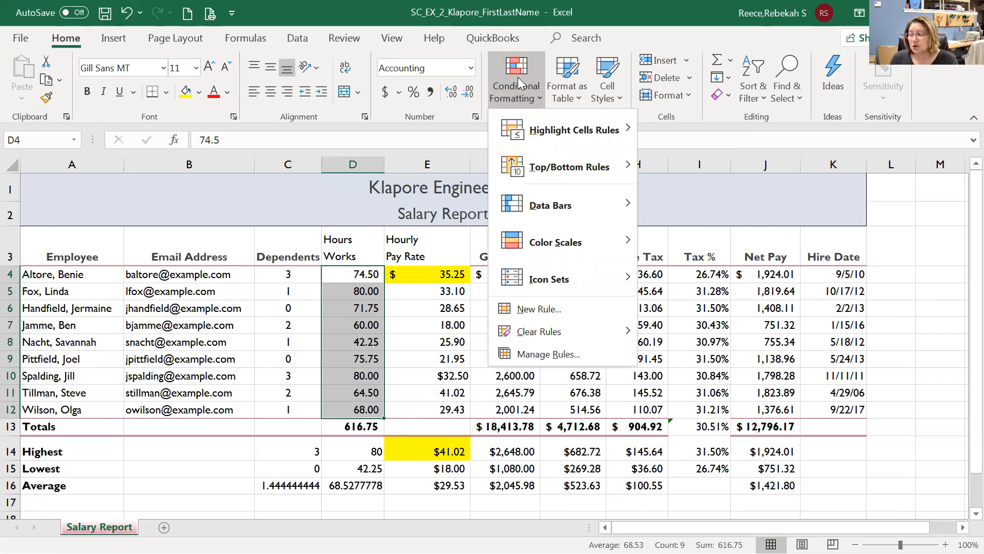
{"action": "mouse_move", "coordinate": [540, 129]}
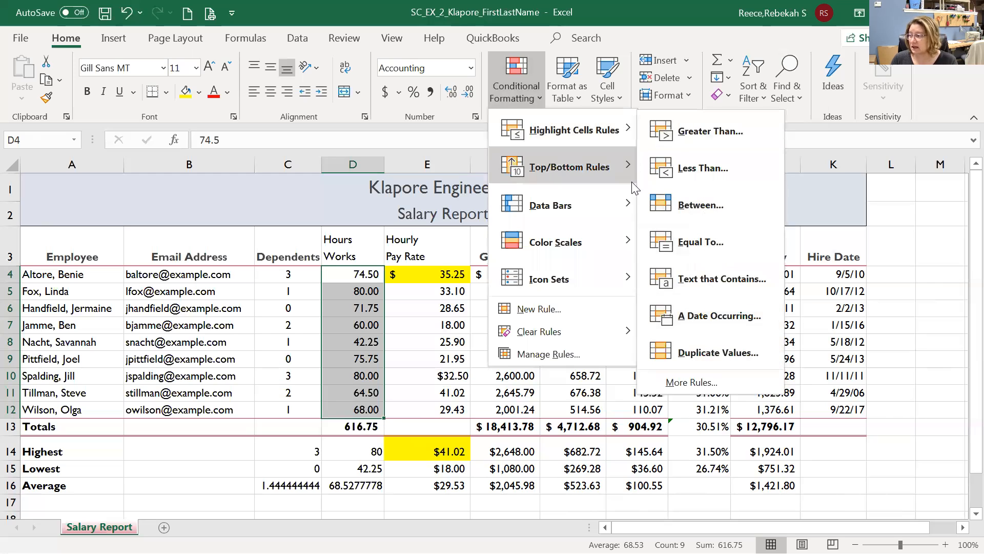
{"action": "mouse_move", "coordinate": [583, 205]}
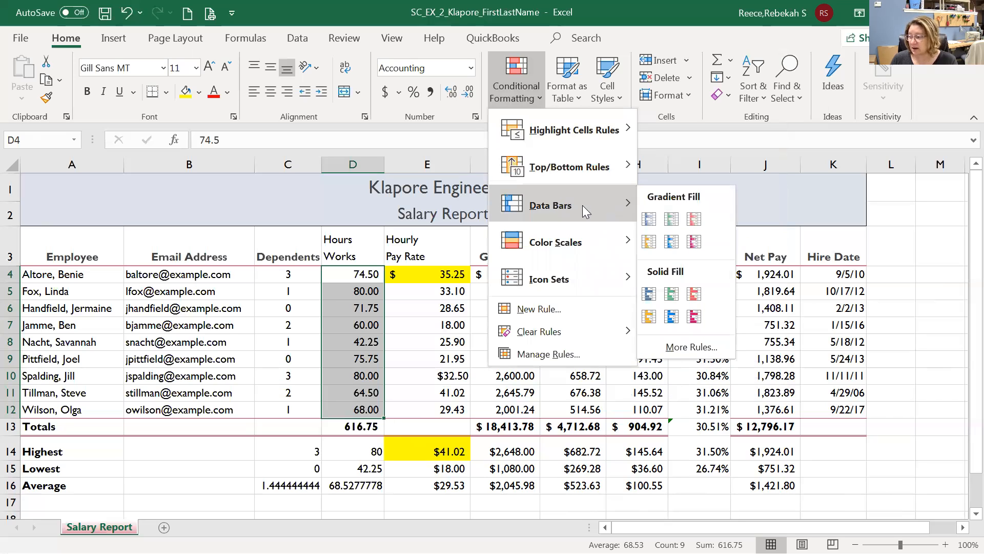
{"action": "mouse_move", "coordinate": [580, 248]}
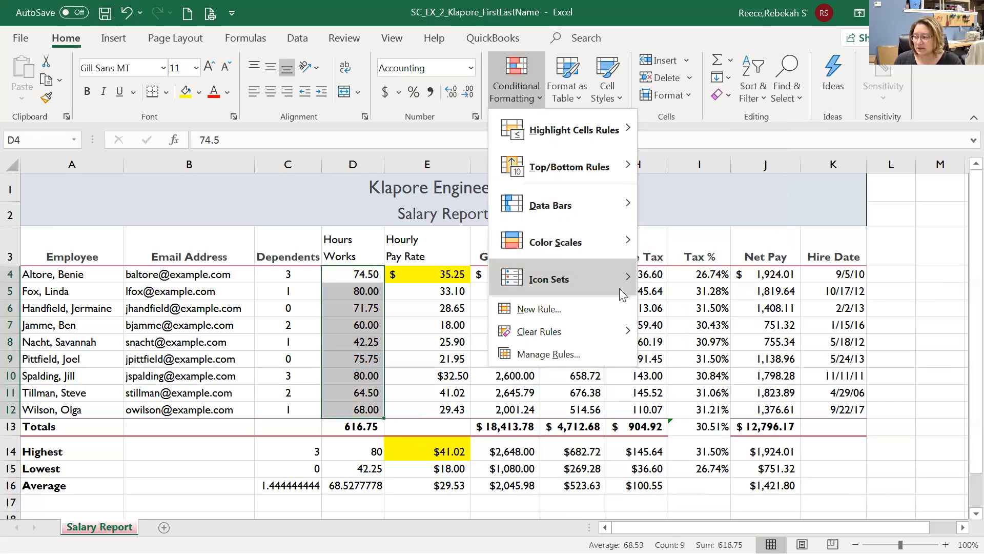
{"action": "mouse_move", "coordinate": [614, 271]}
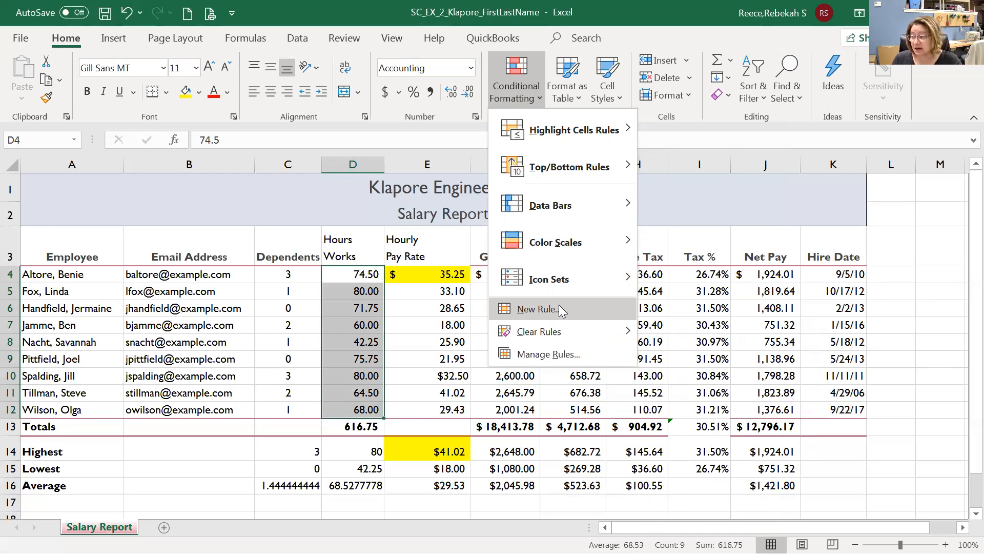
Start a new conditional formatting rule of type 'Format only cells that contain'.
{"action": "left_click", "coordinate": [559, 308]}
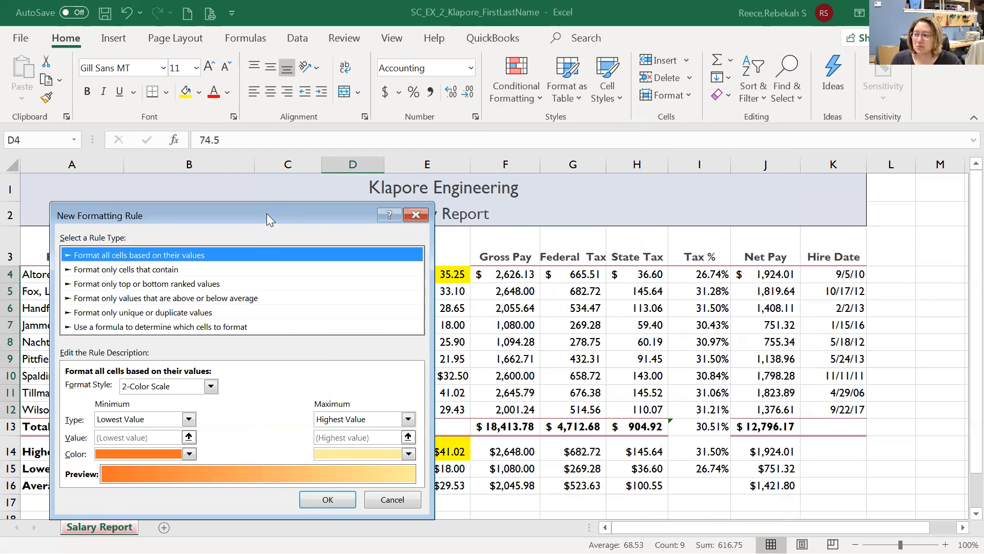
{"action": "left_click_drag", "start_coordinate": [267, 215], "coordinate": [246, 88]}
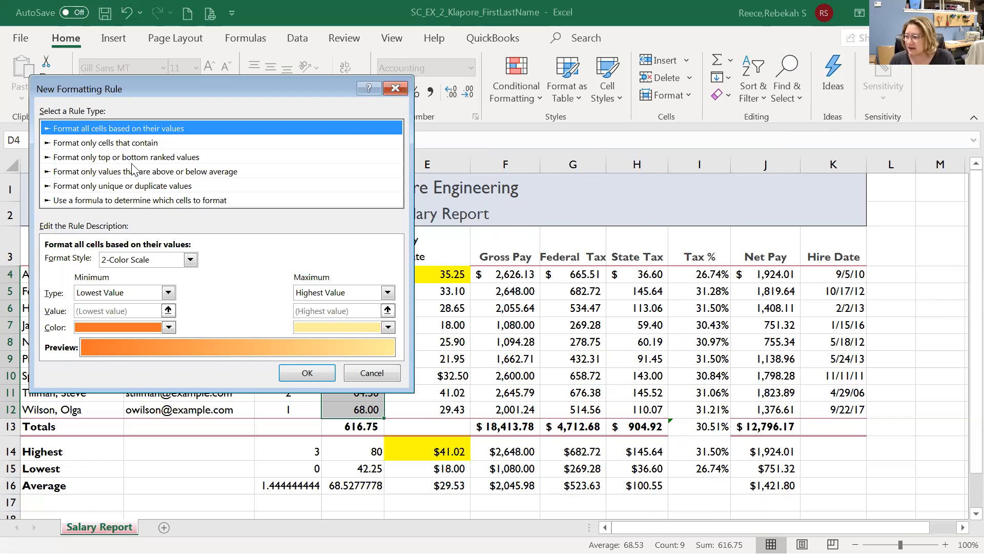
{"action": "left_click", "coordinate": [115, 145]}
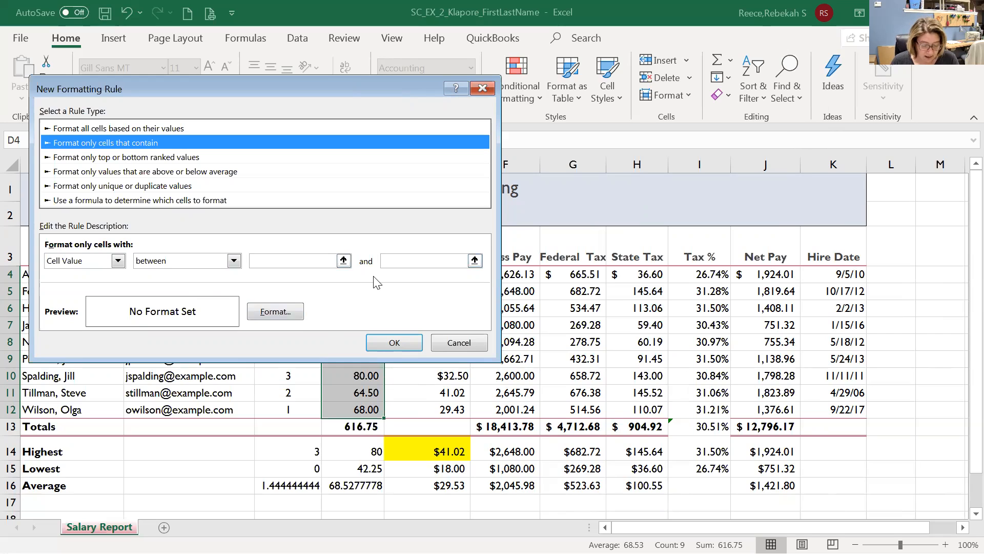
Set the rule condition to cell value greater than 70.
{"action": "left_click", "coordinate": [234, 260]}
{"action": "left_click", "coordinate": [204, 318]}
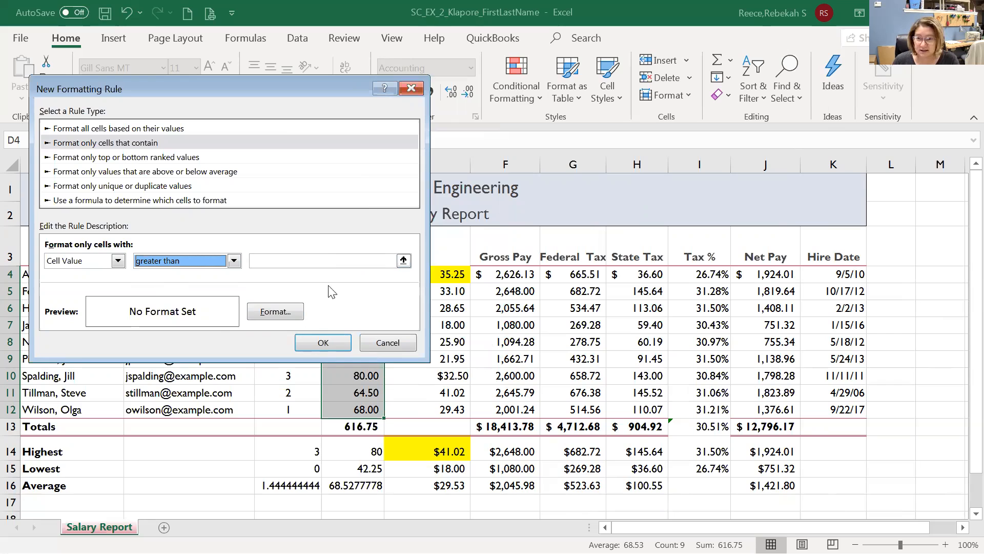
{"action": "left_click", "coordinate": [235, 262]}
{"action": "left_click", "coordinate": [219, 276]}
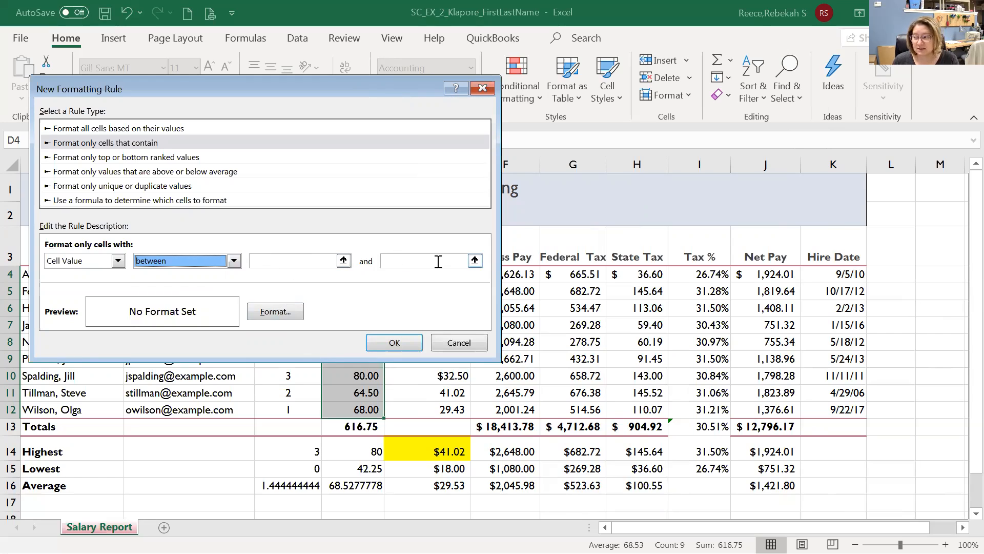
{"action": "left_click", "coordinate": [233, 262]}
{"action": "left_click", "coordinate": [188, 318]}
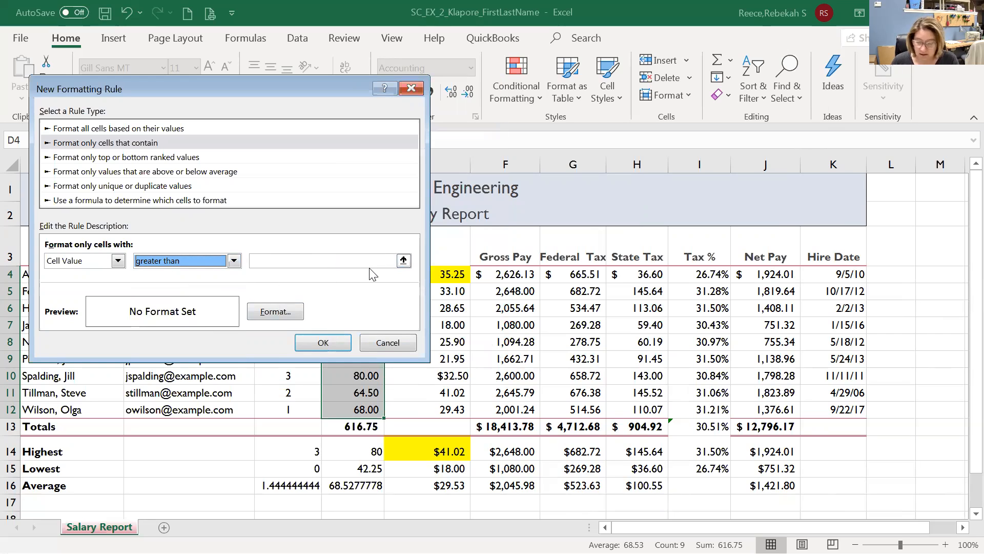
{"action": "left_click", "coordinate": [344, 262]}
{"action": "type", "text": "70"}
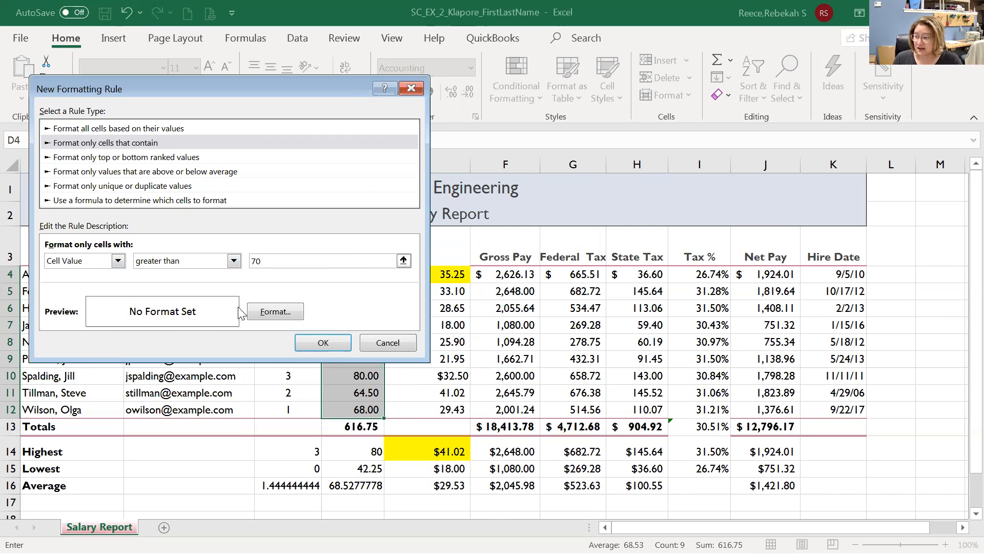
Format the rule's matching cells with white font color and a purple fill.
{"action": "left_click", "coordinate": [276, 311]}
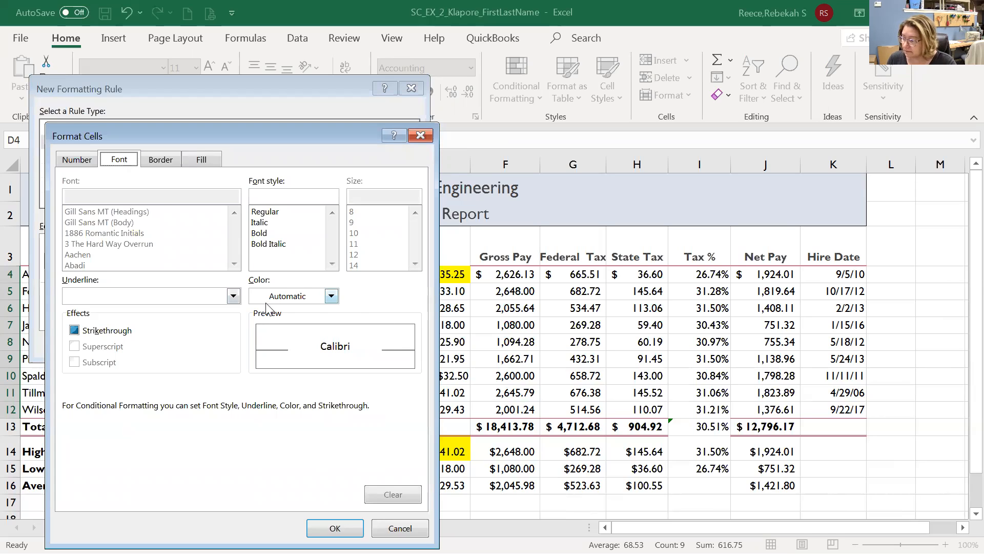
{"action": "left_click", "coordinate": [330, 295]}
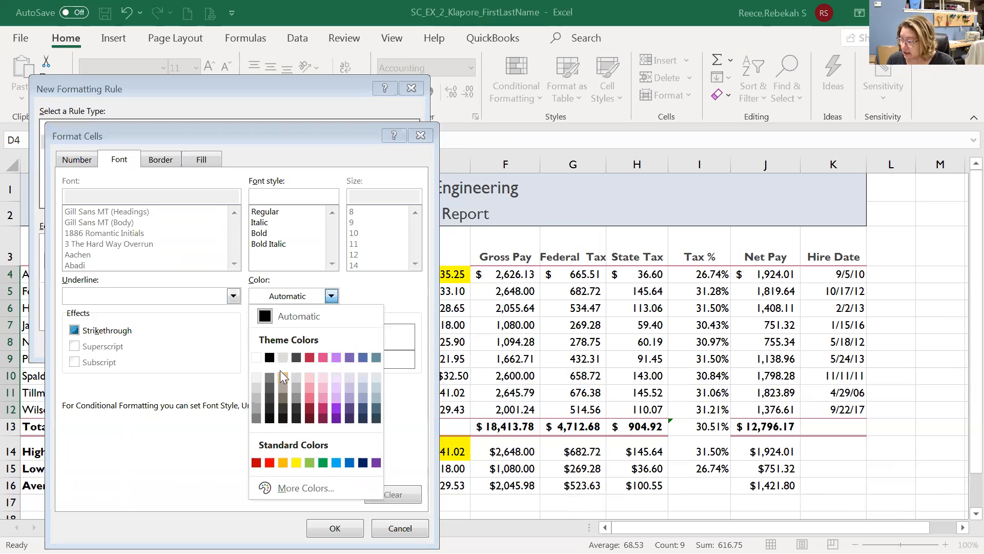
{"action": "left_click", "coordinate": [256, 357]}
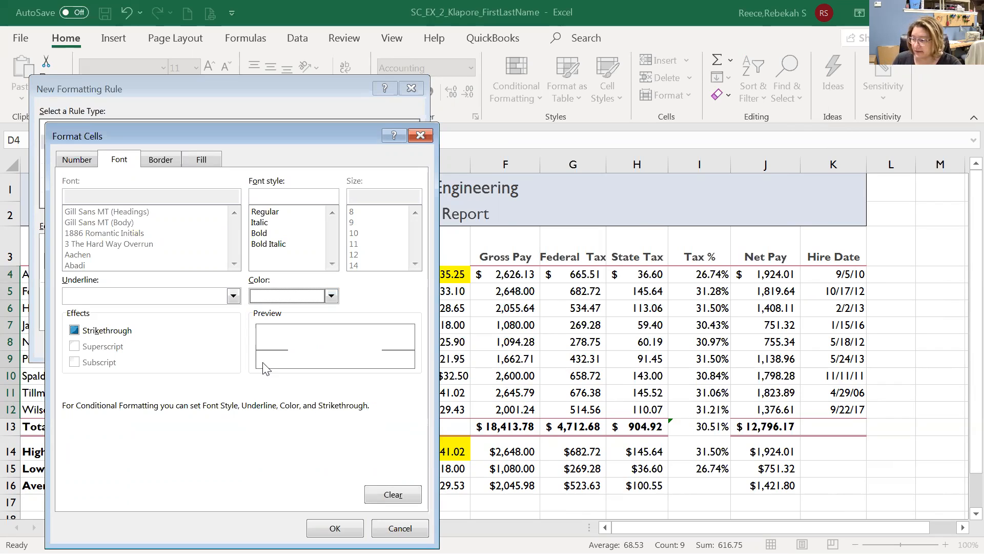
{"action": "left_click", "coordinate": [208, 163]}
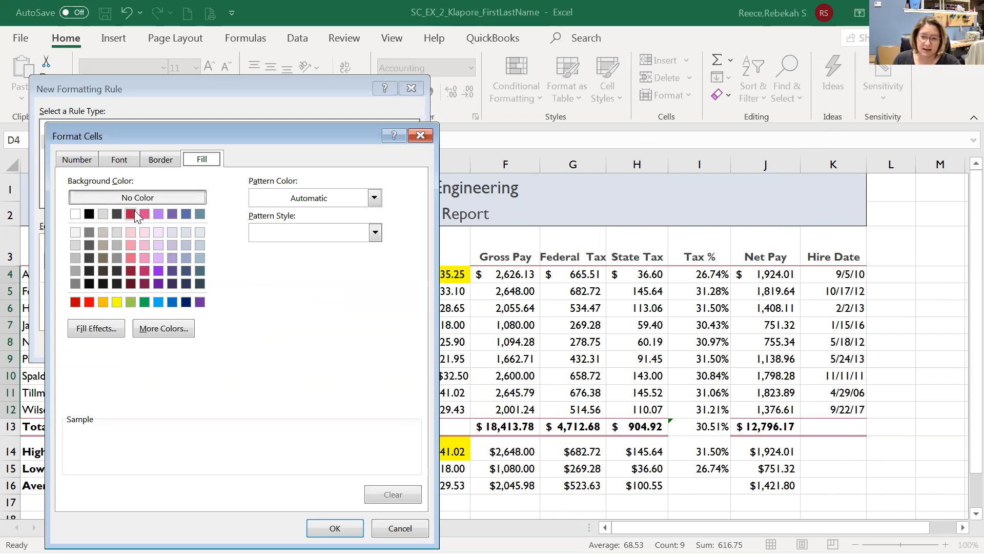
{"action": "left_click", "coordinate": [172, 214]}
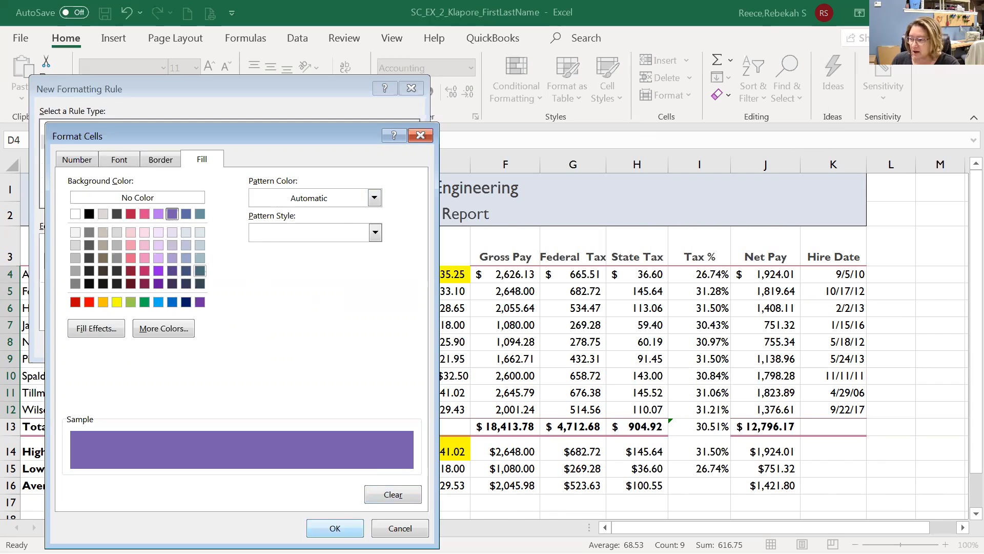
{"action": "left_click", "coordinate": [335, 528]}
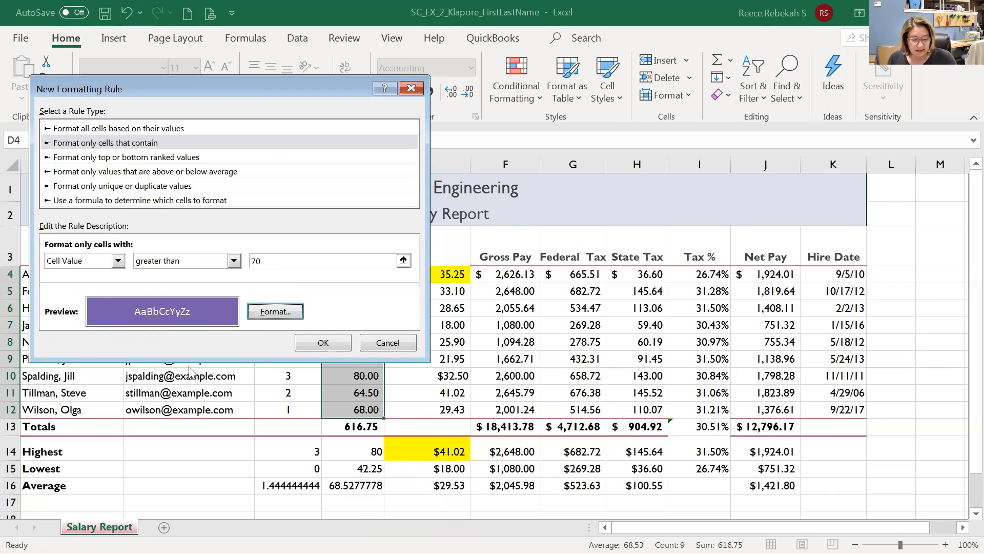
Apply the rule so hours 74.50, 80.00, 71.75, 75.75 and 80.00 show white on purple.
{"action": "left_click", "coordinate": [324, 342]}
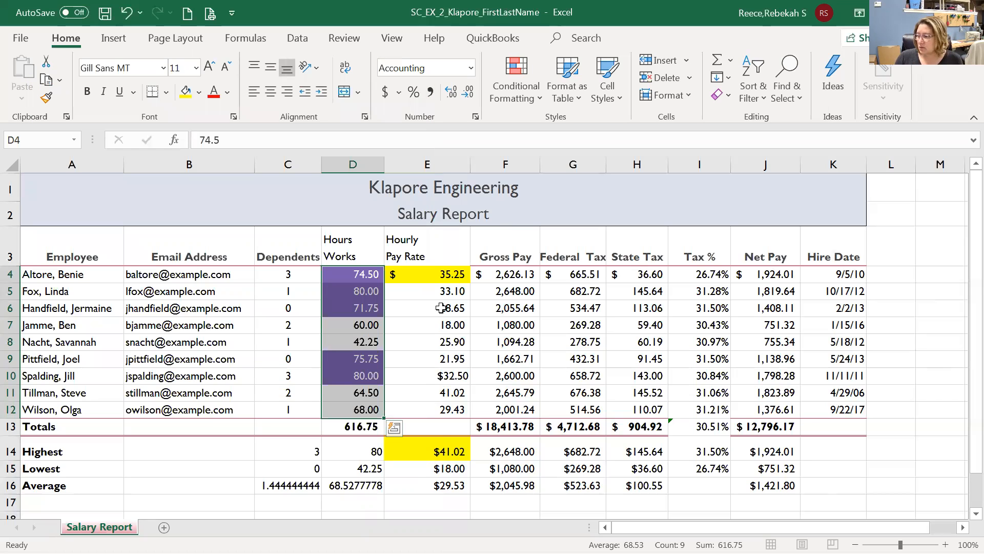
{"action": "left_click", "coordinate": [345, 247]}
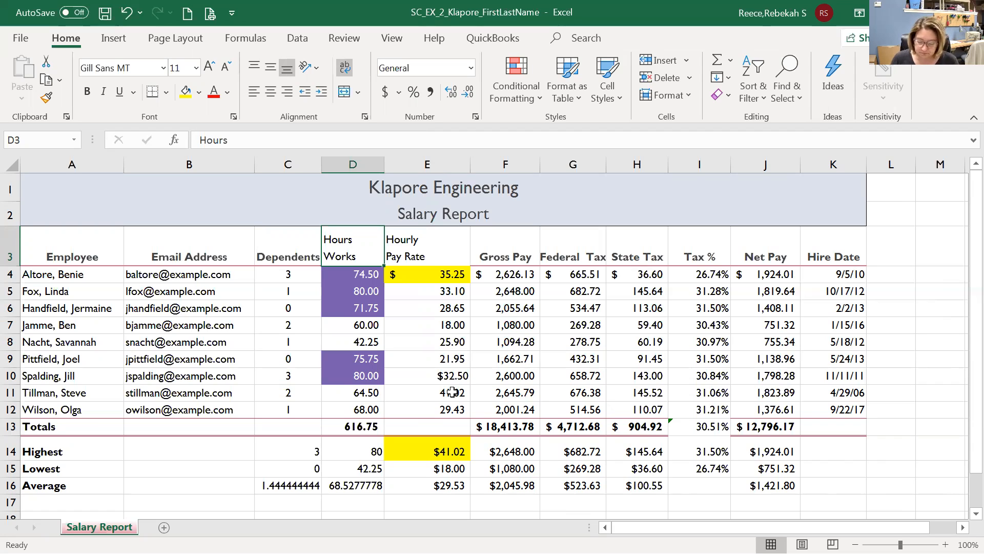
Remove the yellow fill from pay rate cells E4 and E14.
{"action": "left_click", "coordinate": [440, 269]}
{"action": "left_click", "coordinate": [446, 450], "text": "ctrl"}
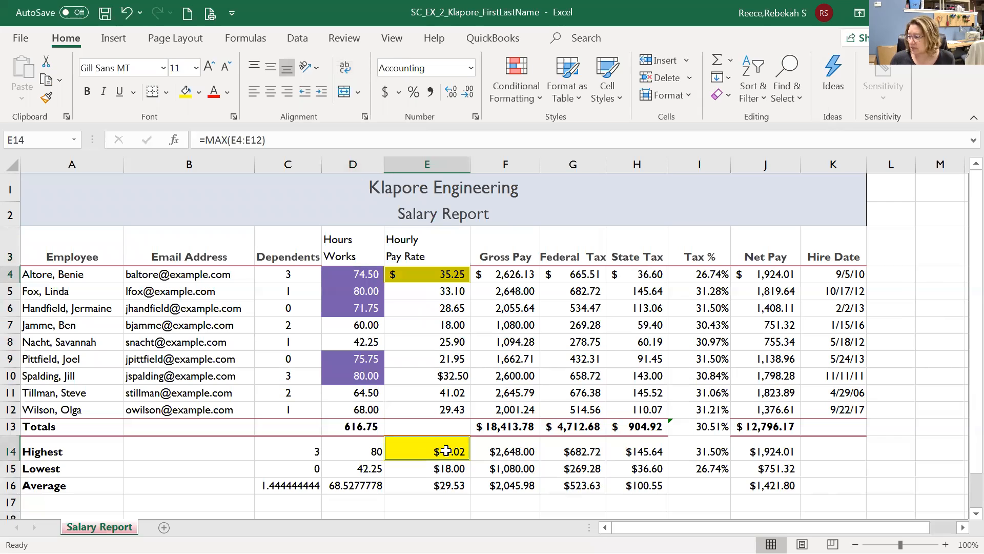
{"action": "left_click", "coordinate": [200, 93]}
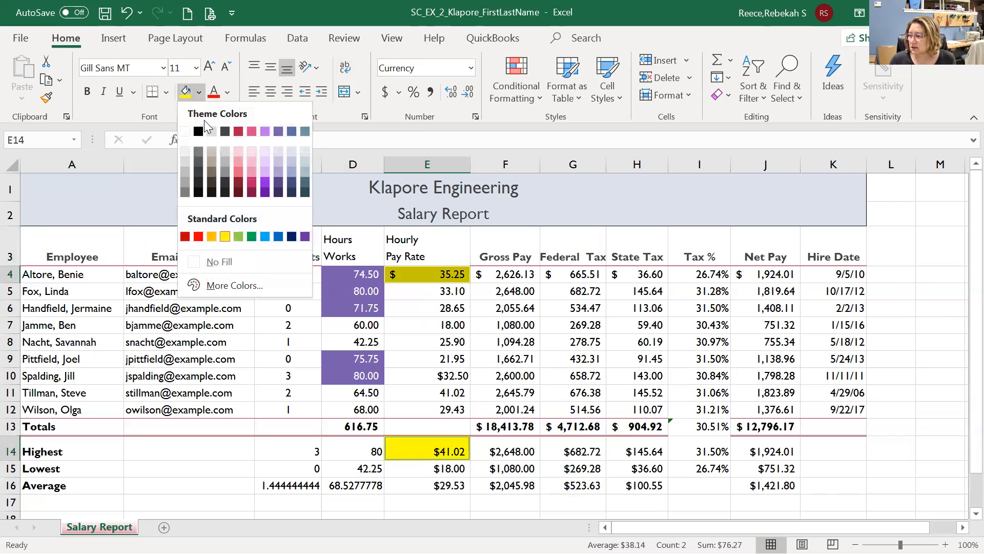
{"action": "left_click", "coordinate": [217, 259]}
{"action": "left_click", "coordinate": [443, 347]}
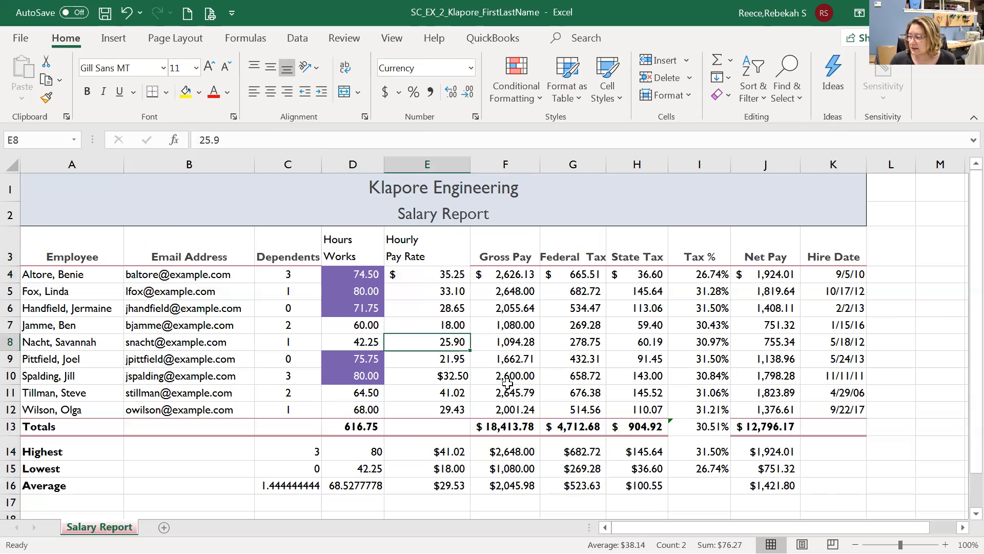
Copy the Dependents heading formatting onto the D3:E3 headers with Format Painter.
{"action": "left_click", "coordinate": [294, 245]}
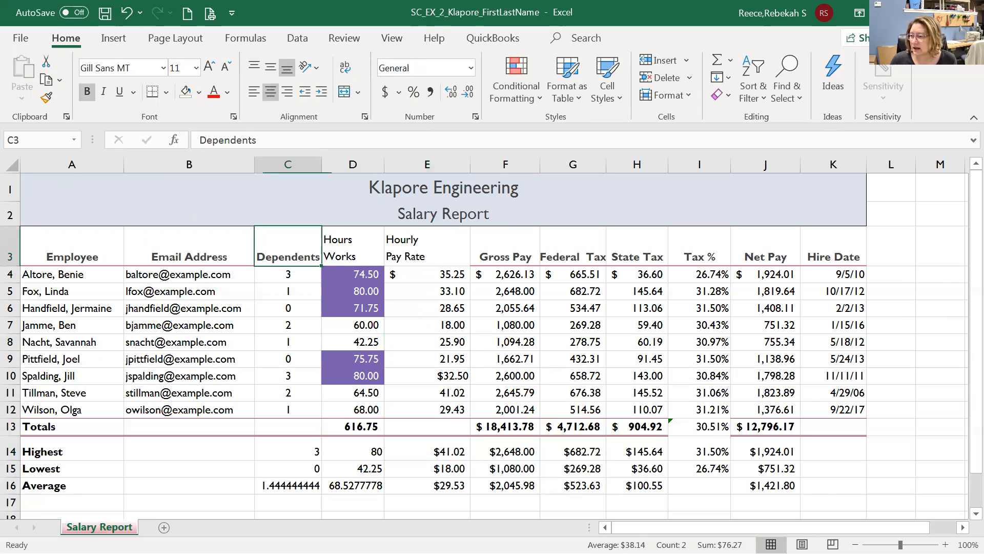
{"action": "left_click", "coordinate": [51, 101]}
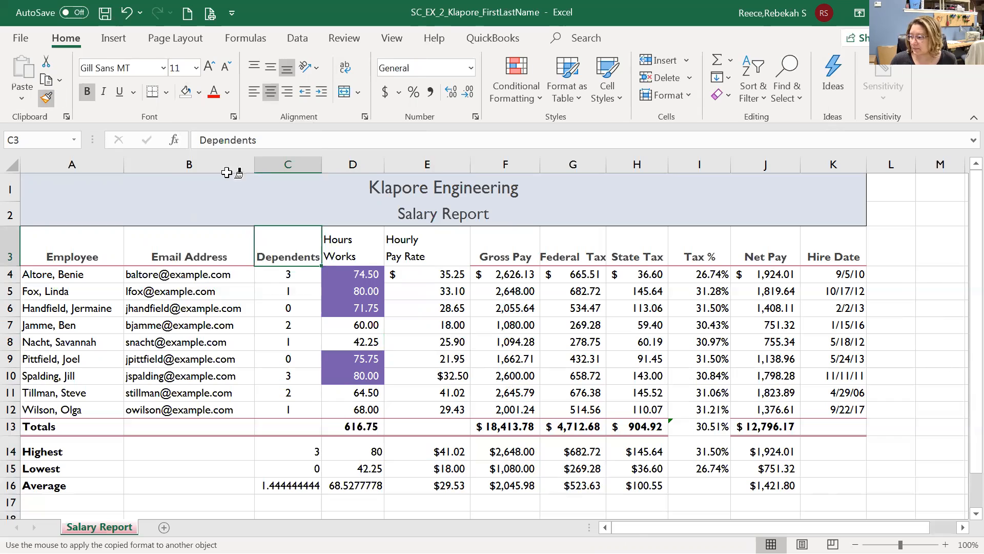
{"action": "left_click_drag", "start_coordinate": [327, 241], "coordinate": [413, 253]}
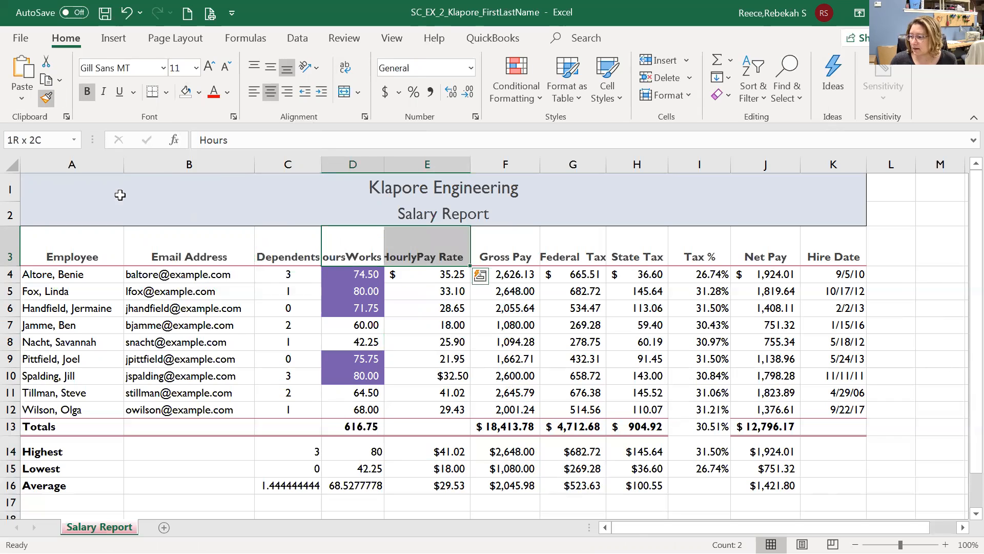
{"action": "left_click", "coordinate": [135, 230]}
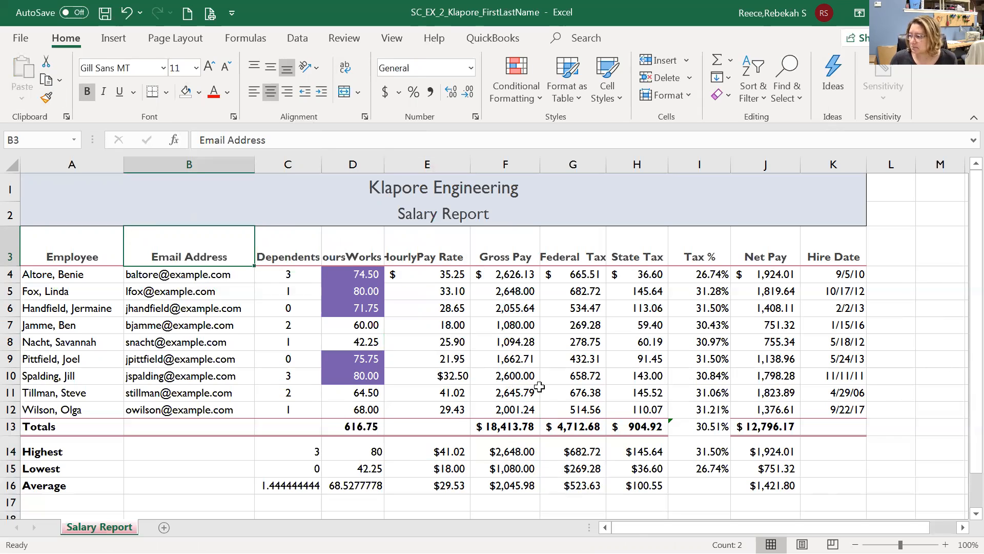
{"action": "left_click", "coordinate": [513, 371]}
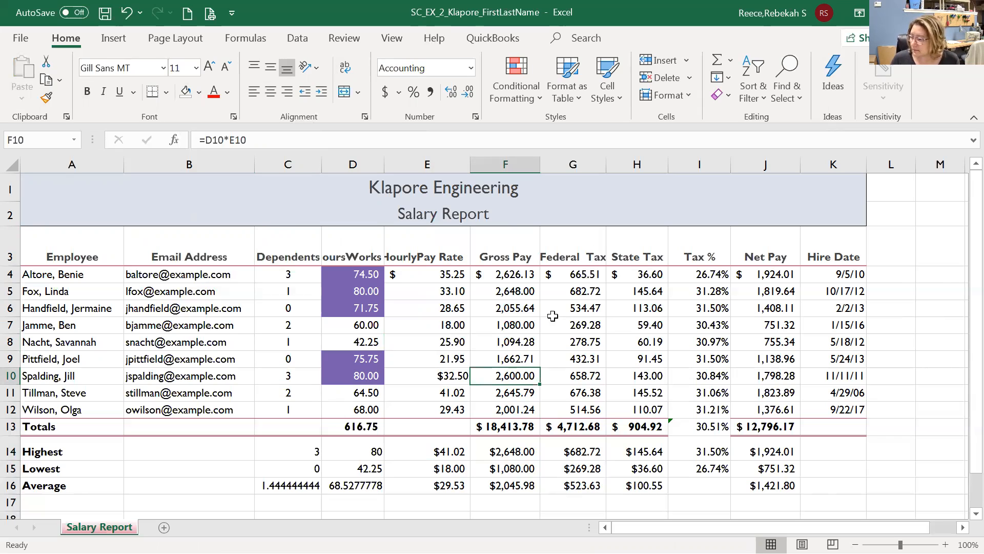
Wrap text in the Hours Works and Hourly Pay Rate headers onto two lines.
{"action": "left_click", "coordinate": [374, 253]}
{"action": "left_click", "coordinate": [405, 256]}
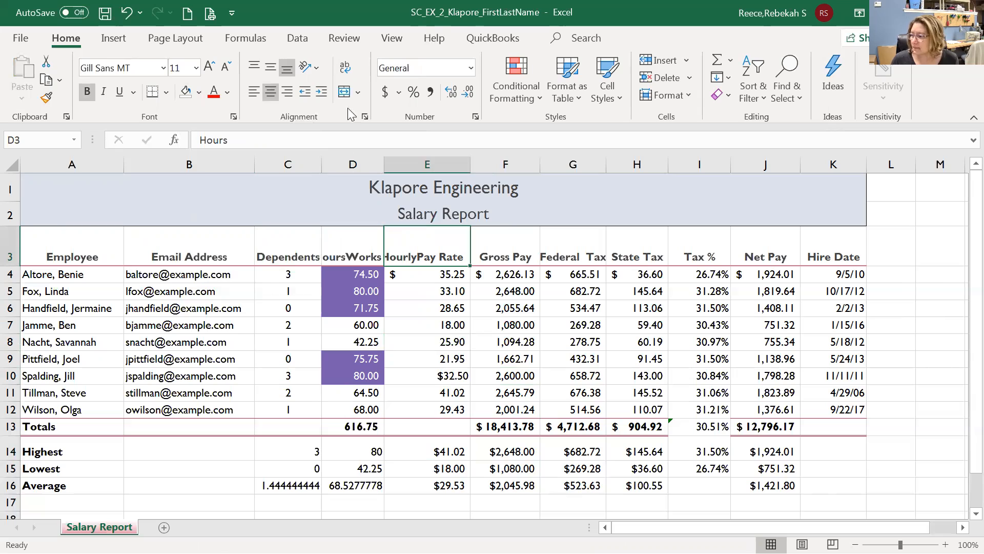
{"action": "left_click", "coordinate": [353, 72]}
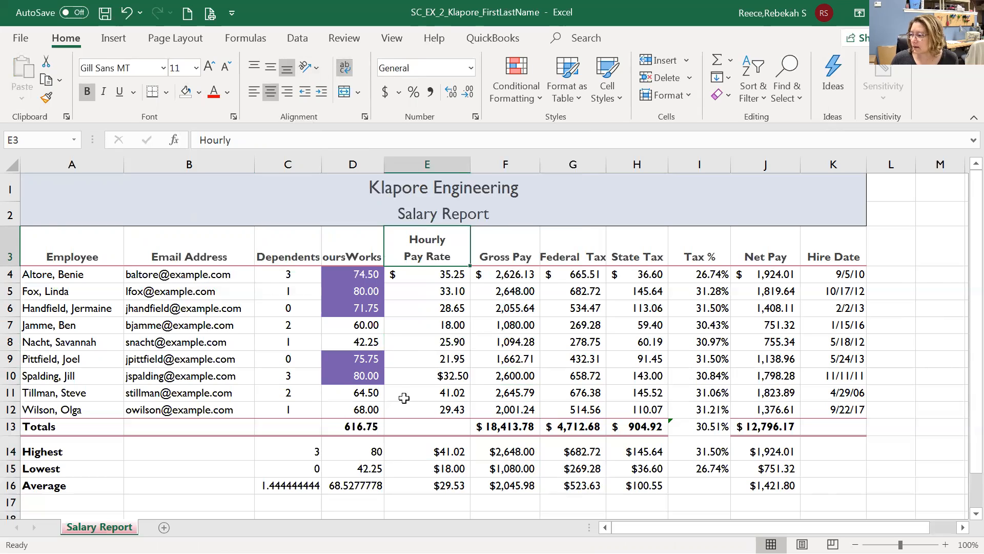
{"action": "left_click", "coordinate": [345, 246]}
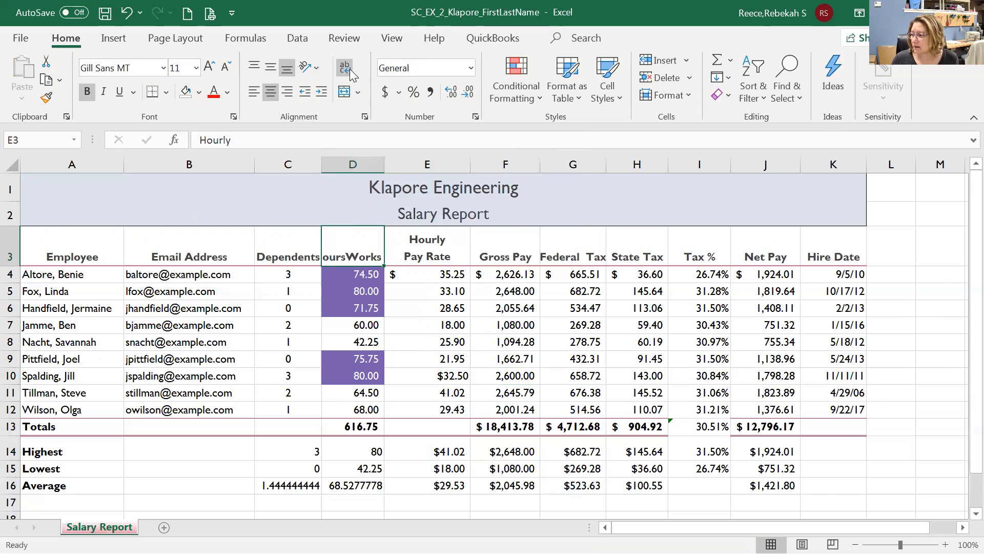
{"action": "left_click", "coordinate": [345, 68]}
{"action": "left_click", "coordinate": [421, 338]}
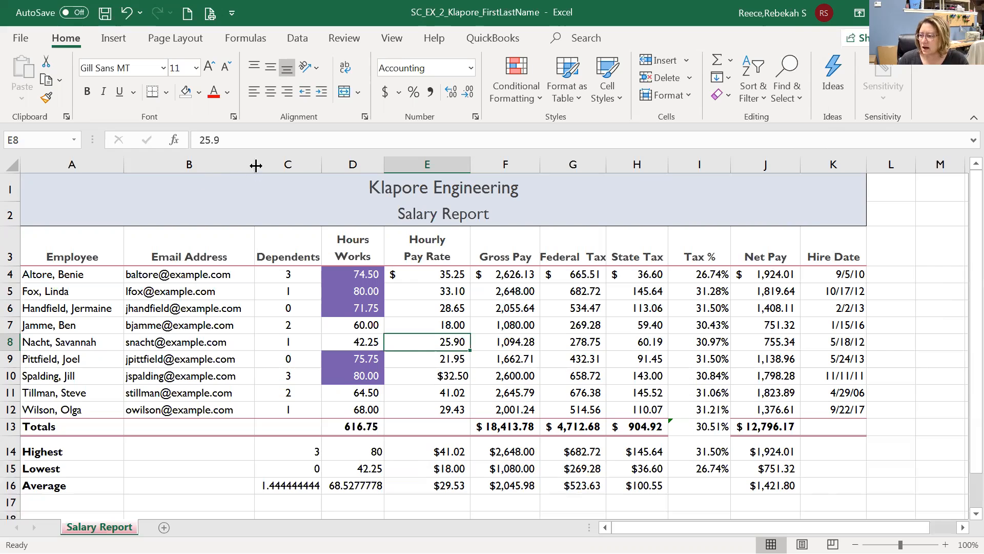
Narrow the Email Address column, widen Dependents slightly, and autofit header row 3.
{"action": "left_click_drag", "start_coordinate": [255, 164], "coordinate": [246, 164]}
{"action": "left_click_drag", "start_coordinate": [312, 164], "coordinate": [314, 164]}
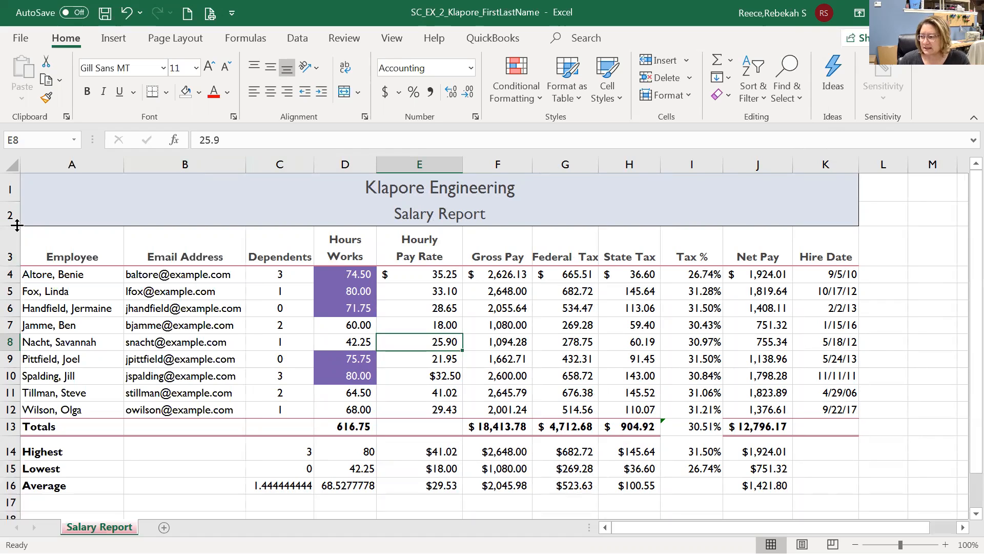
{"action": "left_click_drag", "start_coordinate": [14, 265], "coordinate": [17, 241]}
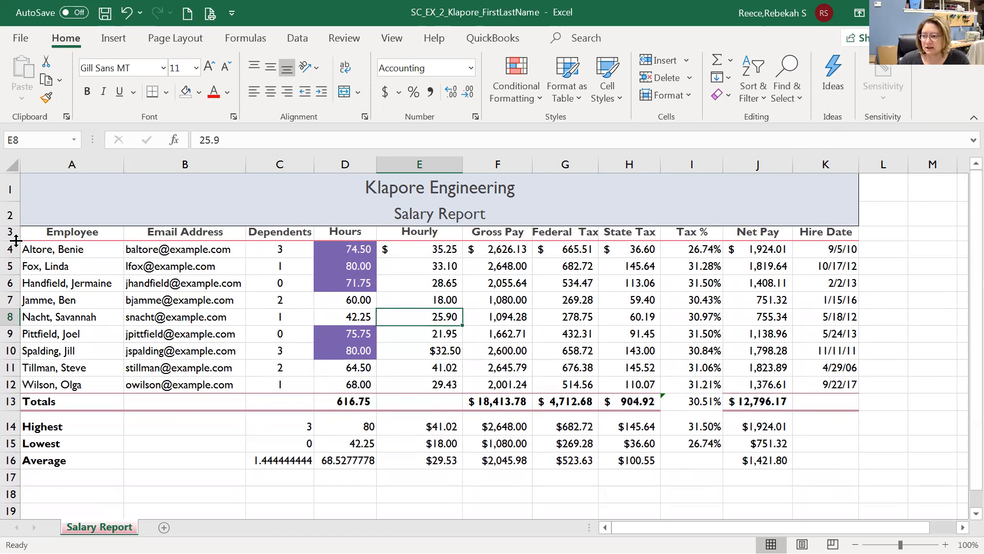
{"action": "double_click", "coordinate": [15, 241]}
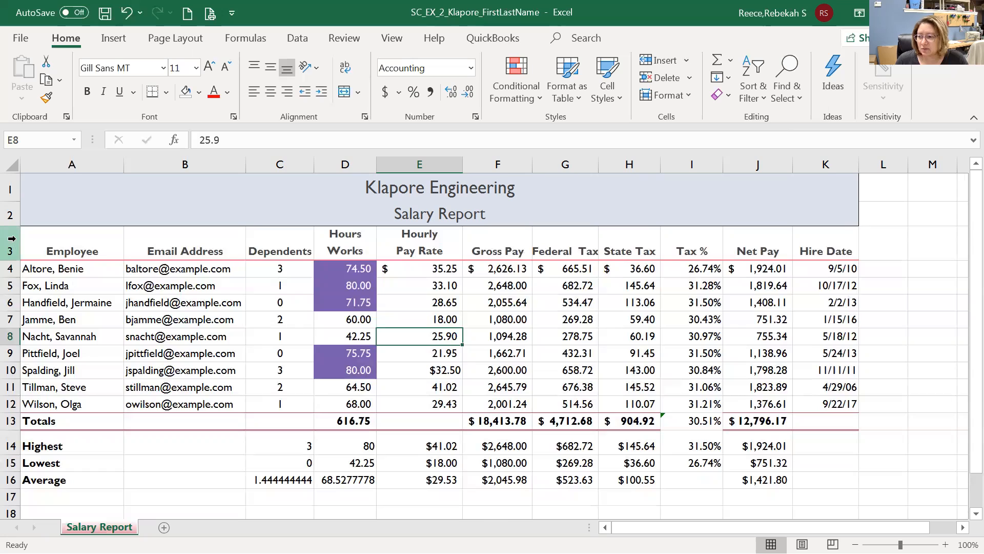
Set the Hourly Pay Rate column width to 12.
{"action": "right_click", "coordinate": [12, 238]}
{"action": "left_click", "coordinate": [16, 242]}
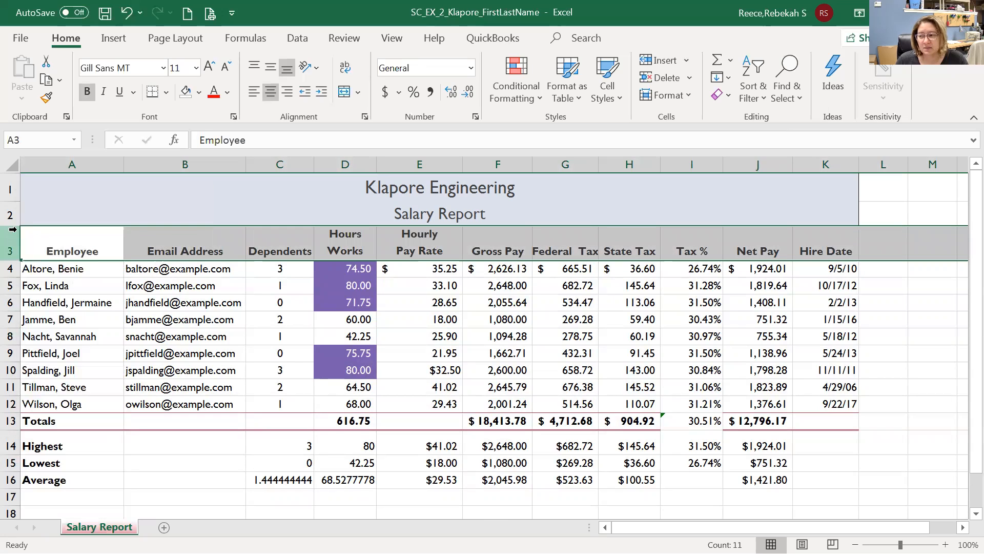
{"action": "left_click", "coordinate": [11, 420]}
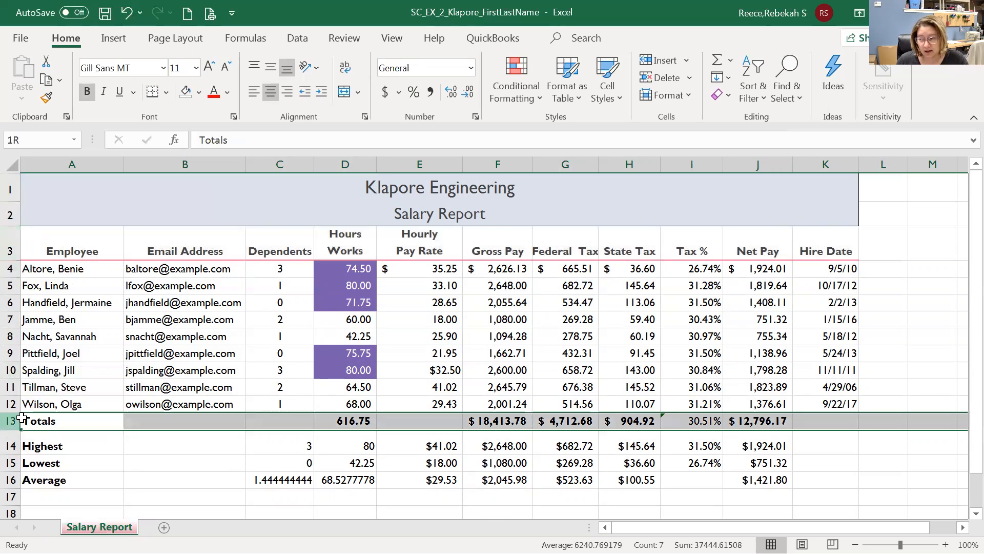
{"action": "right_click", "coordinate": [15, 221]}
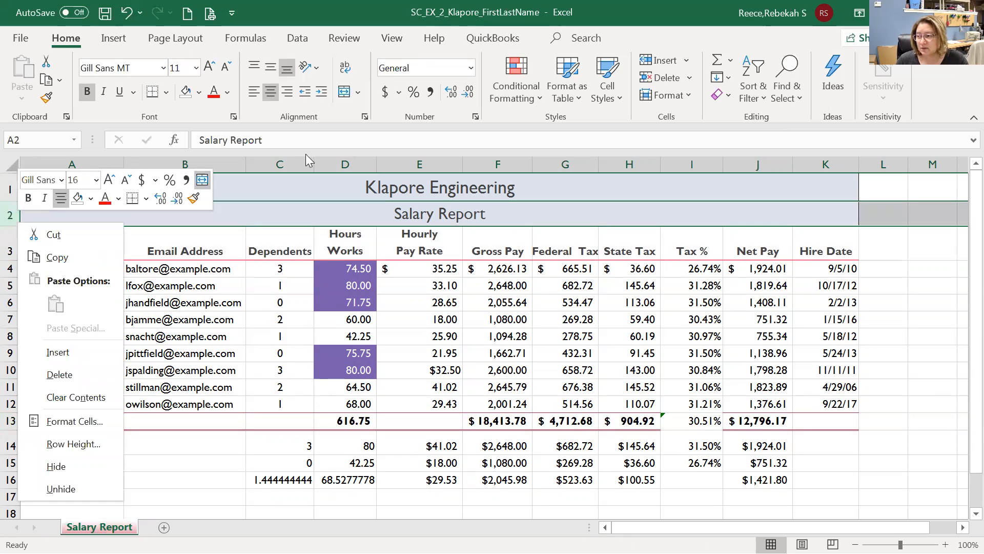
{"action": "left_click", "coordinate": [338, 162]}
{"action": "left_click", "coordinate": [345, 162]}
{"action": "left_click", "coordinate": [410, 160]}
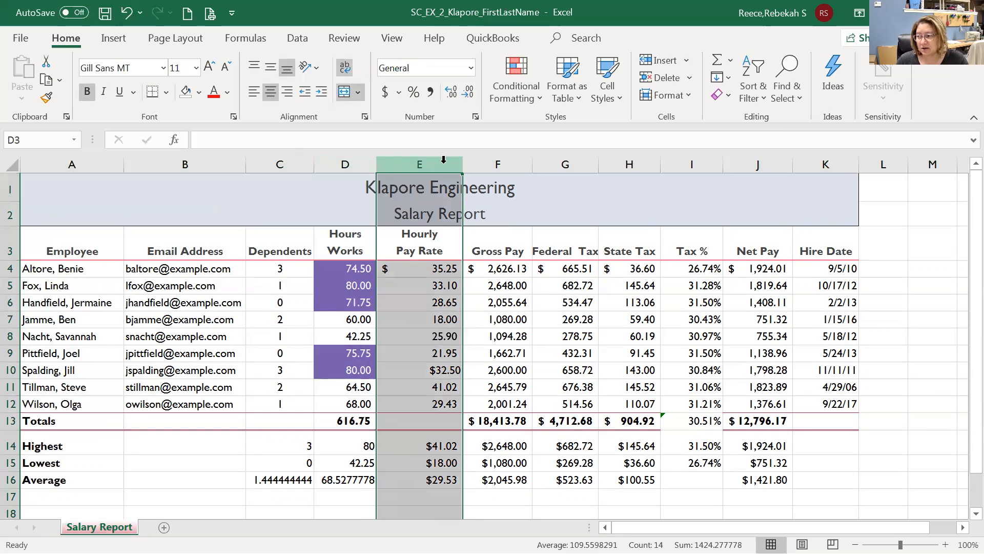
{"action": "right_click", "coordinate": [433, 162]}
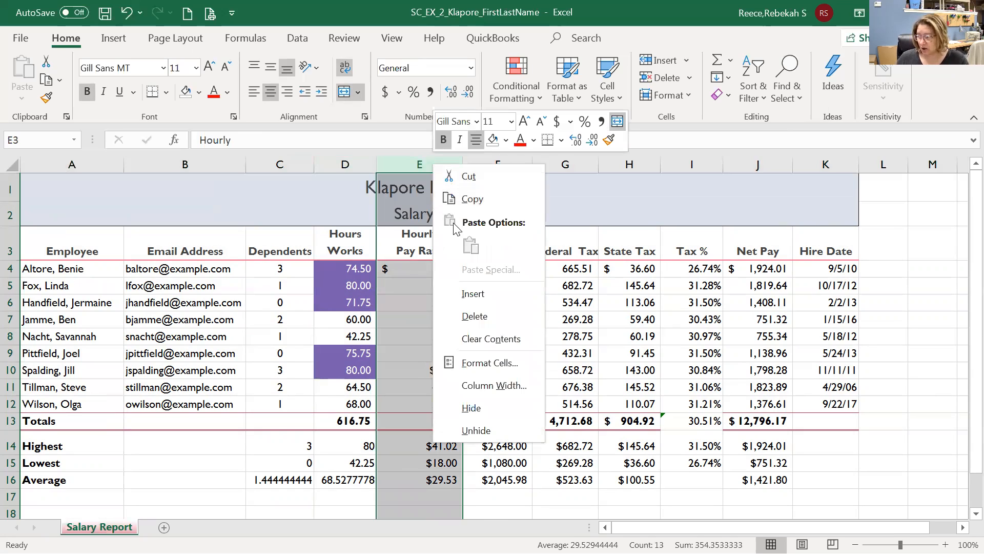
{"action": "left_click", "coordinate": [501, 388]}
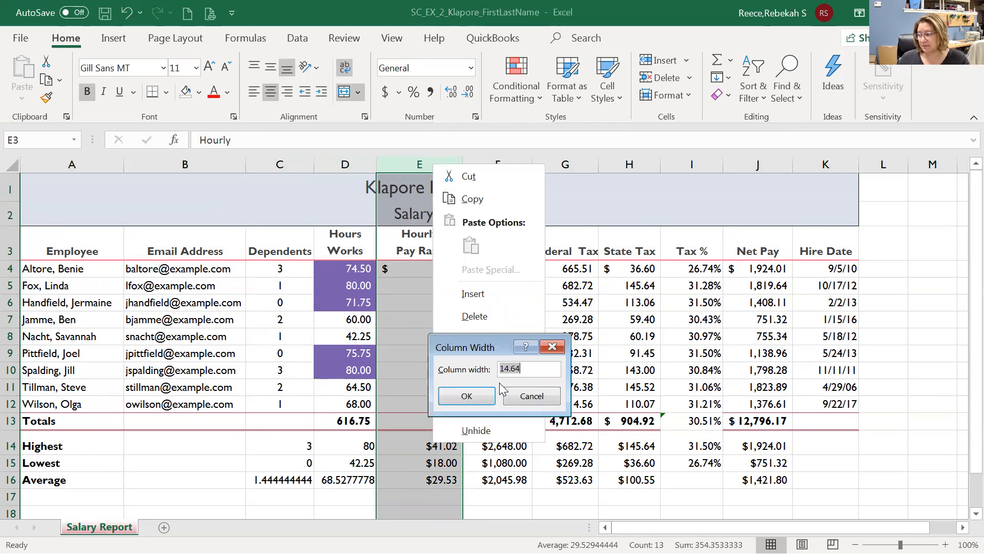
{"action": "left_click_drag", "start_coordinate": [519, 368], "coordinate": [470, 370]}
{"action": "type", "text": "12"}
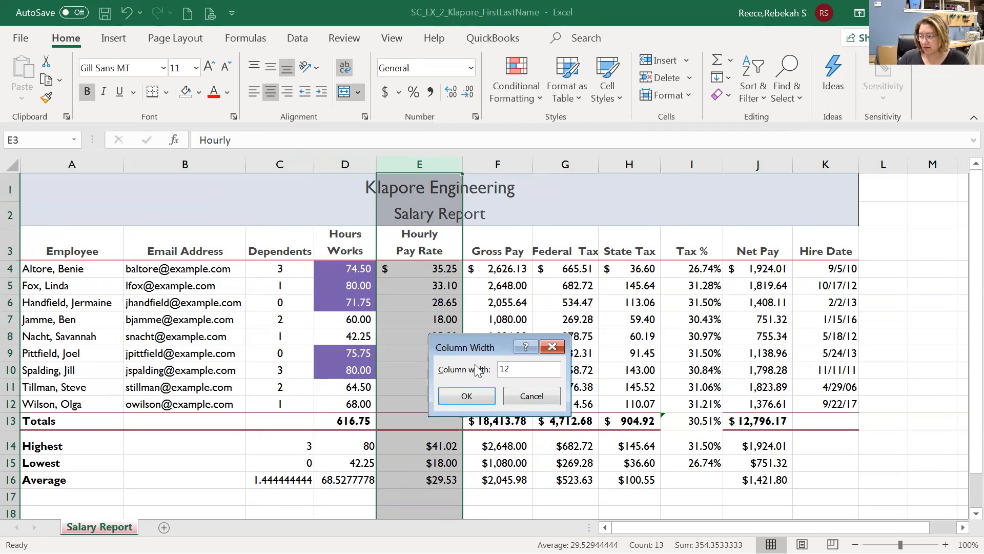
{"action": "key", "text": "Return"}
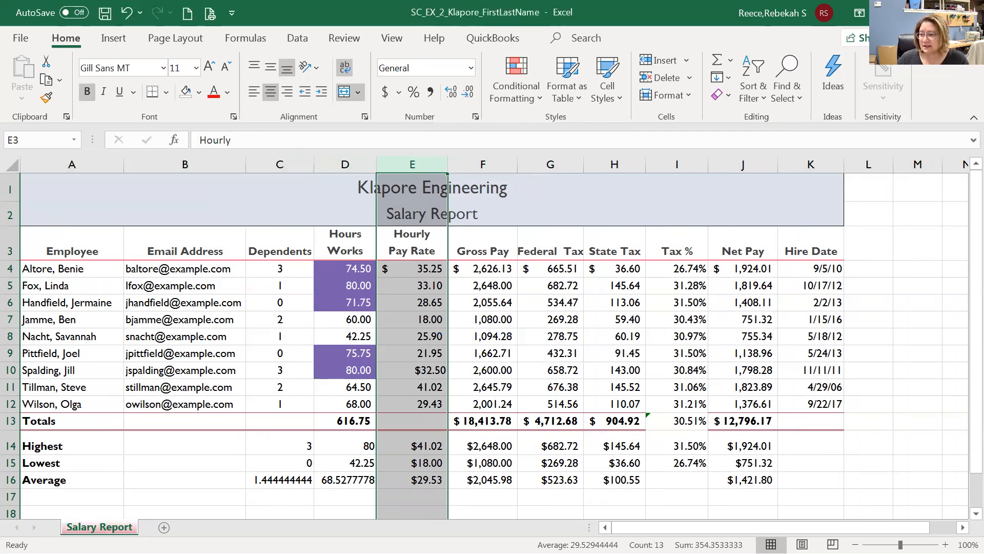
Set the Totals row height to 20 and resize row 4 to 23.00 points.
{"action": "right_click", "coordinate": [10, 420]}
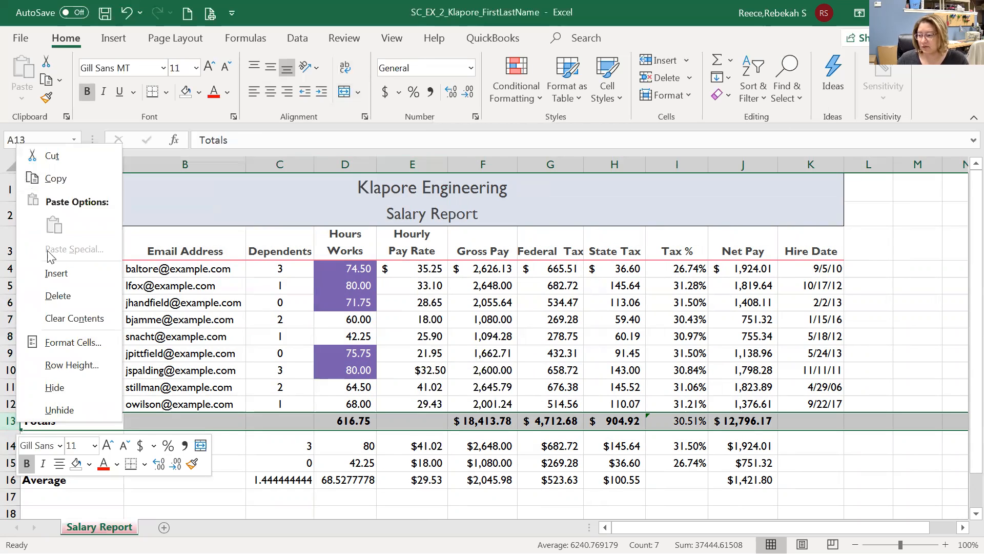
{"action": "left_click", "coordinate": [60, 366]}
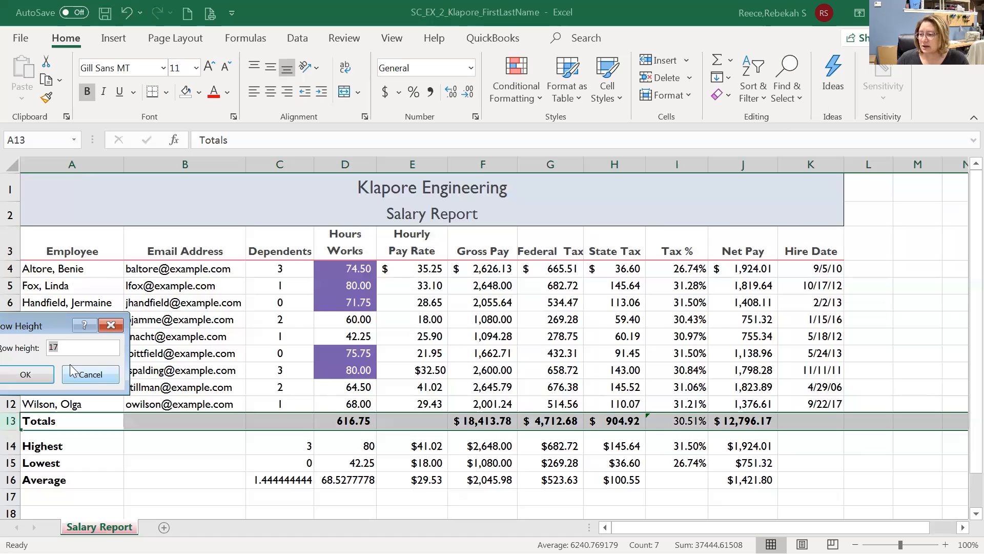
{"action": "left_click_drag", "start_coordinate": [44, 322], "coordinate": [126, 211]}
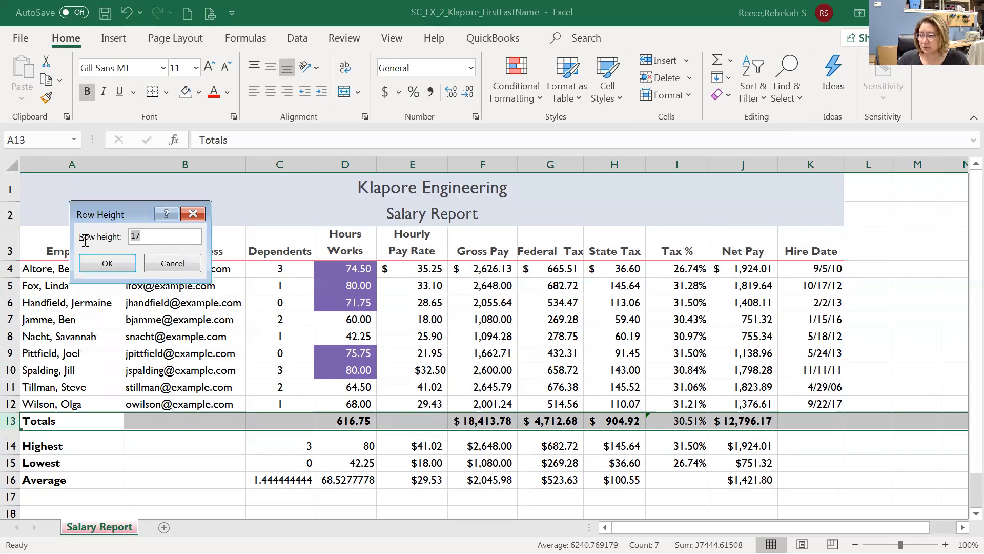
{"action": "type", "text": "20"}
{"action": "key", "text": "Return"}
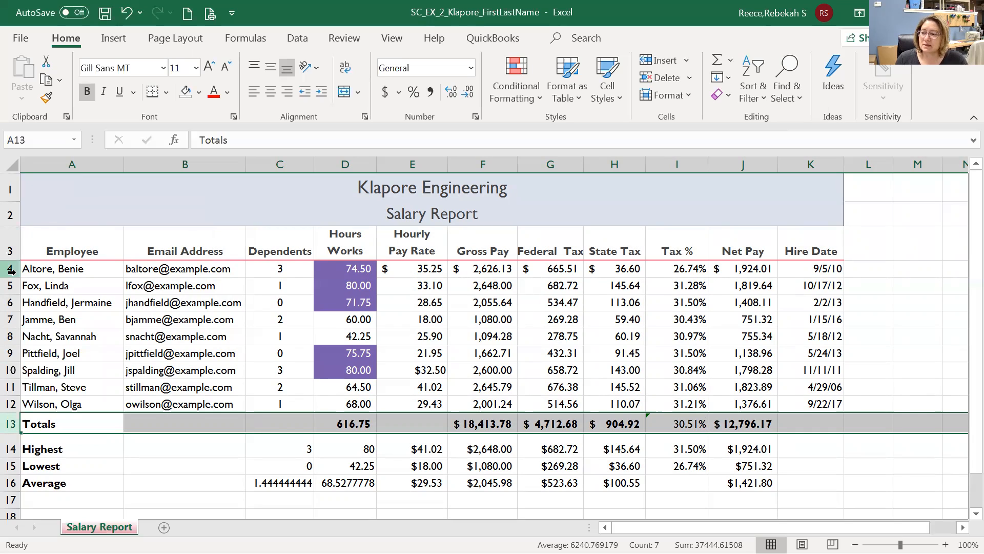
{"action": "mouse_move", "coordinate": [14, 277]}
{"action": "left_mouse_down"}
{"action": "mouse_move", "coordinate": [23, 293]}
{"action": "mouse_move", "coordinate": [20, 284]}
{"action": "left_mouse_up"}
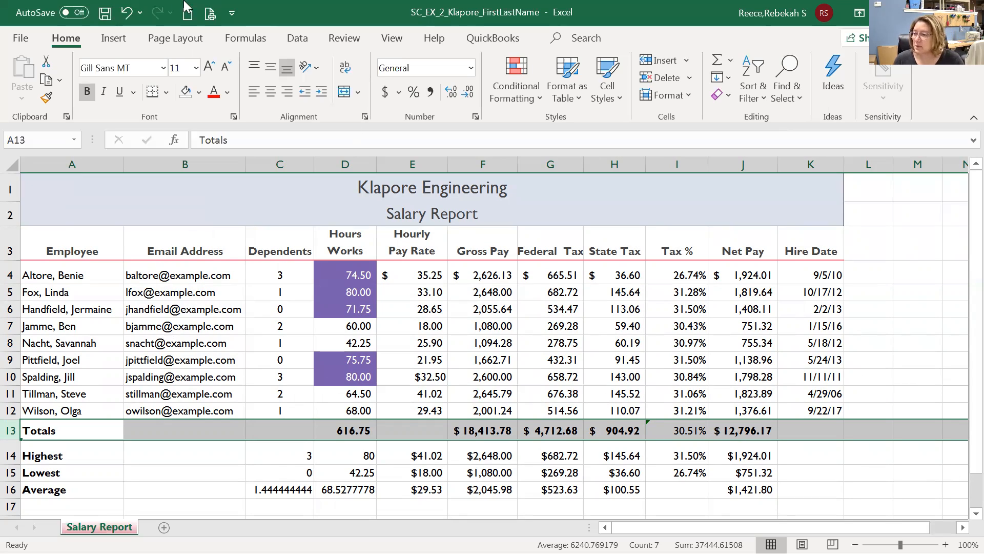
{"action": "left_click", "coordinate": [20, 38]}
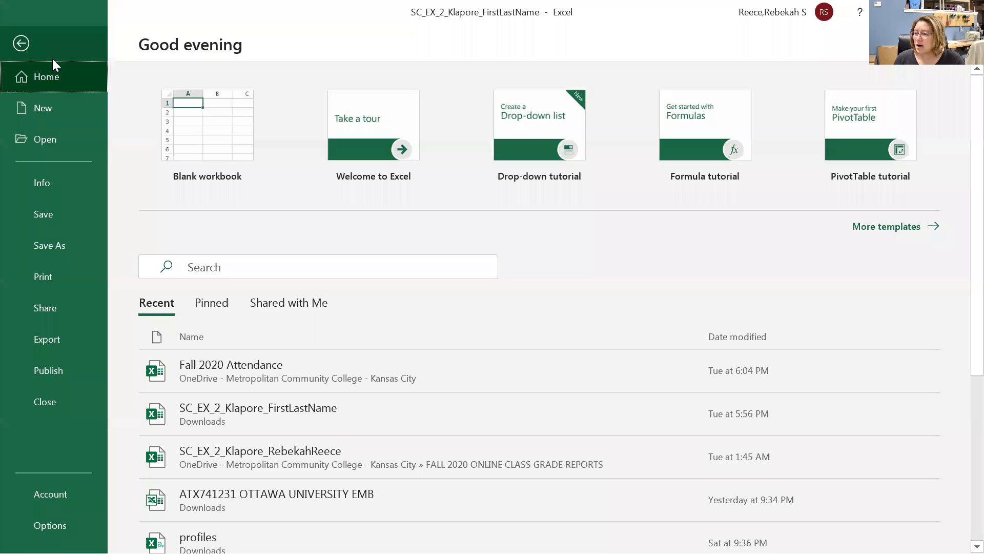
Preview the printout, confirming page 2 holds only the Hire Date column.
{"action": "left_click", "coordinate": [33, 280]}
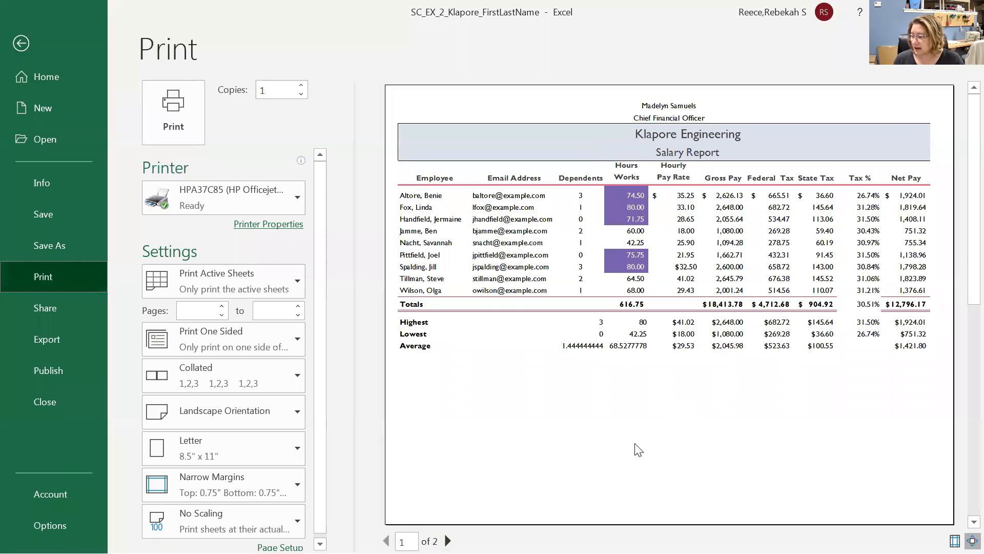
{"action": "left_click", "coordinate": [448, 541]}
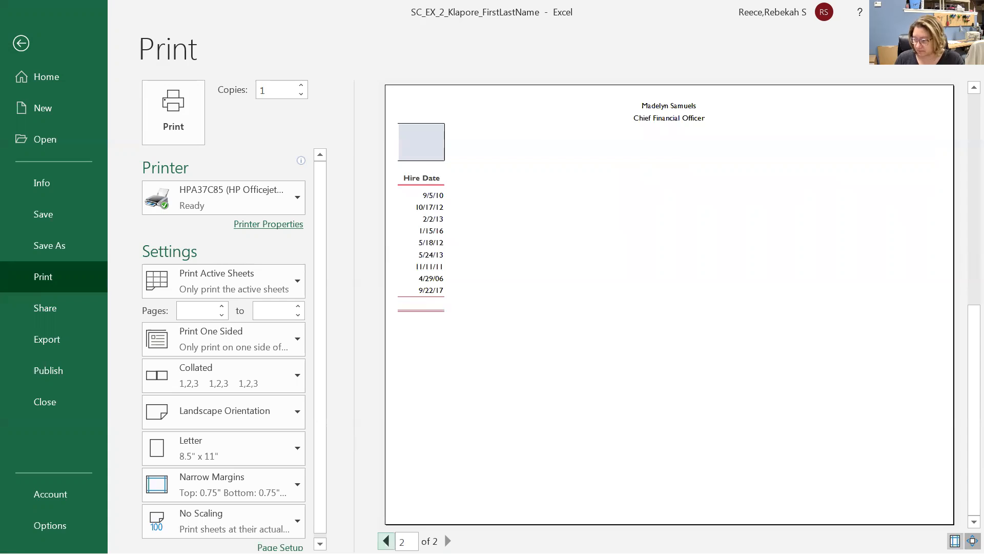
{"action": "left_click", "coordinate": [387, 541]}
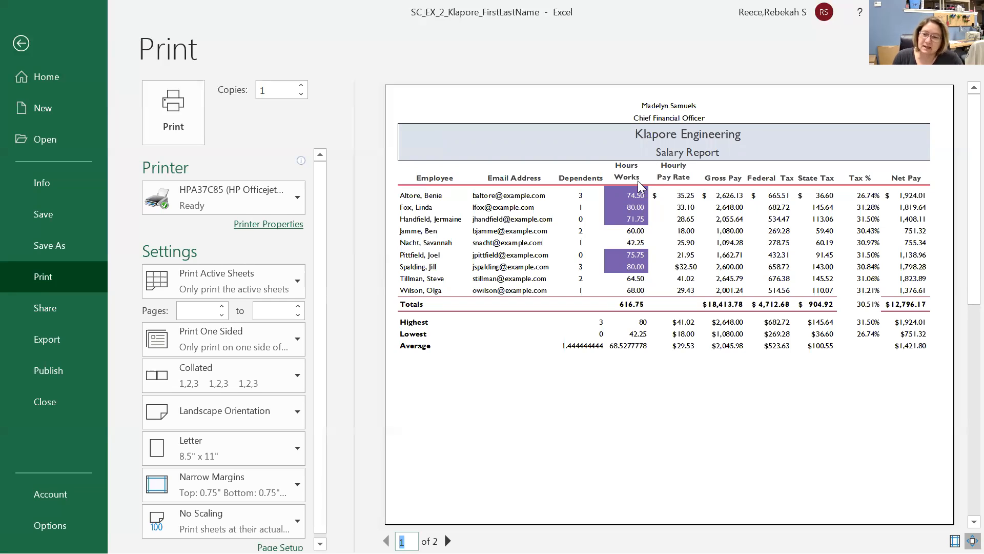
Set print scaling to Fit All Columns on One Page, then open Custom Scaling Options.
{"action": "left_click", "coordinate": [165, 519]}
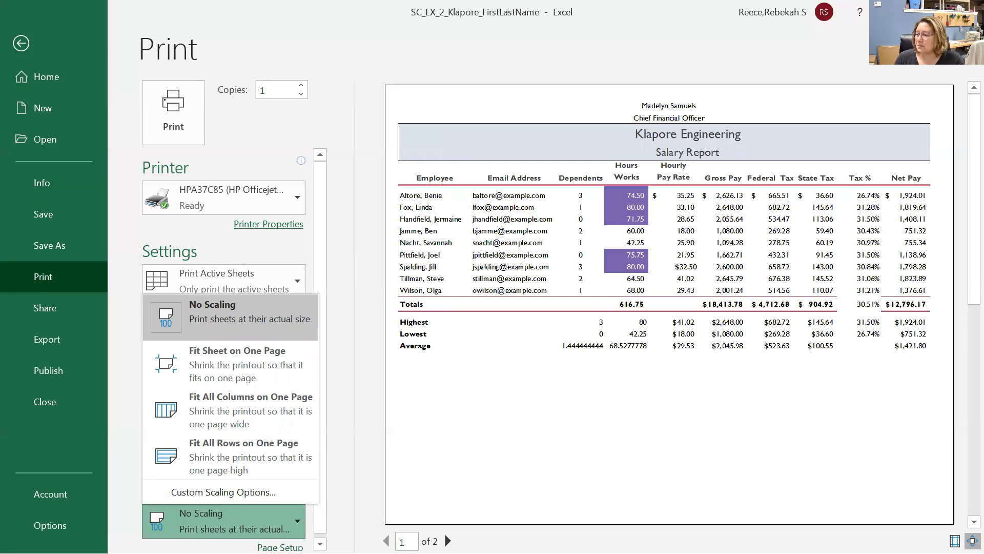
{"action": "left_click", "coordinate": [216, 357]}
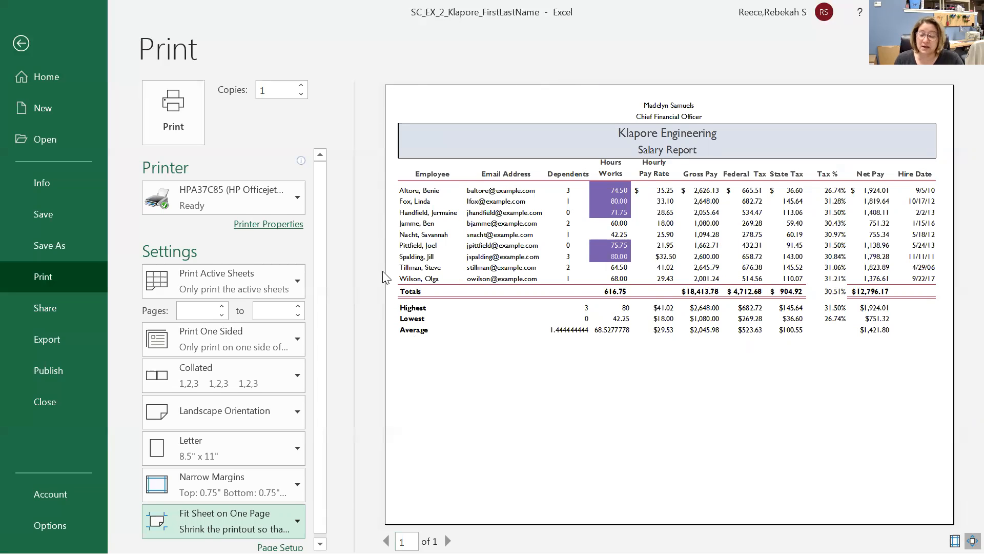
{"action": "left_click", "coordinate": [236, 519]}
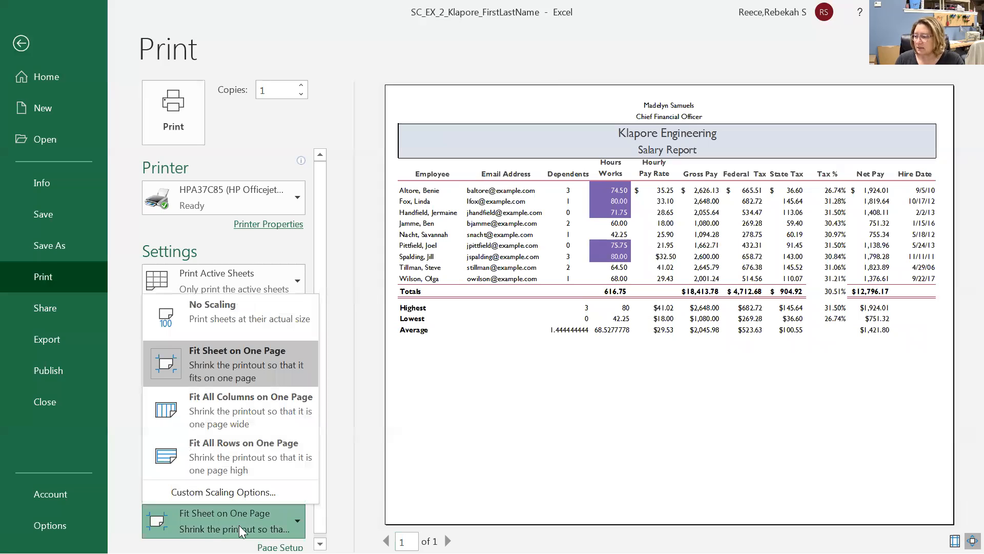
{"action": "left_click", "coordinate": [263, 406]}
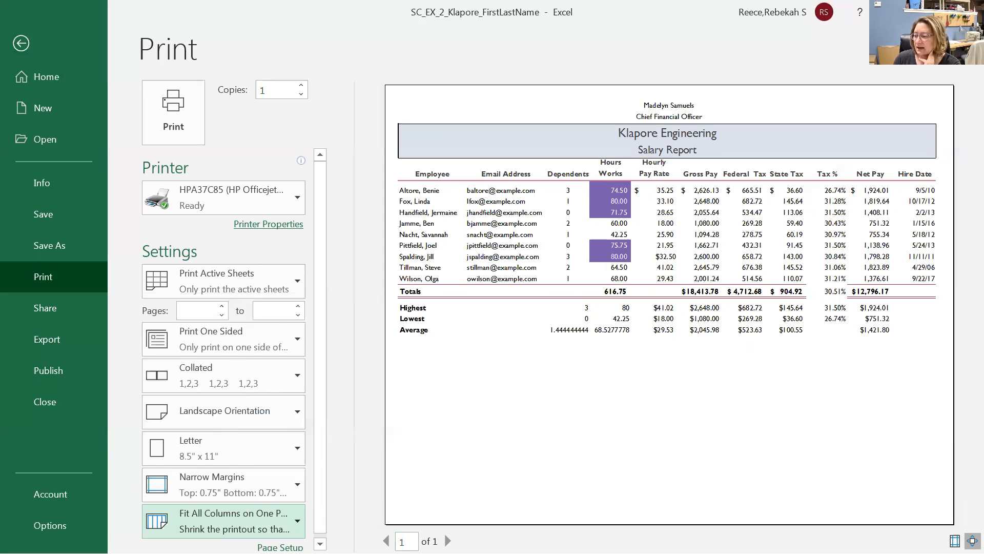
{"action": "left_click", "coordinate": [205, 521]}
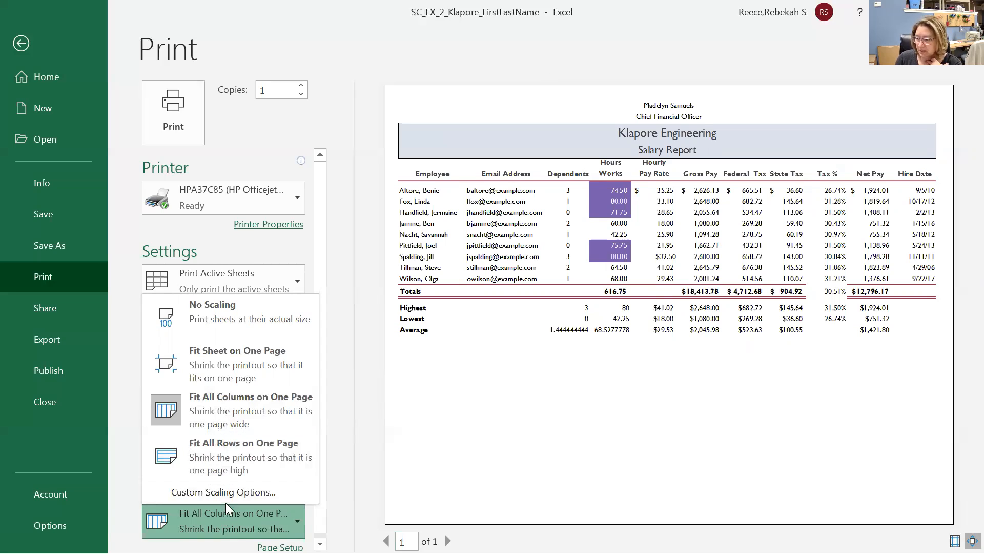
{"action": "left_click", "coordinate": [231, 519]}
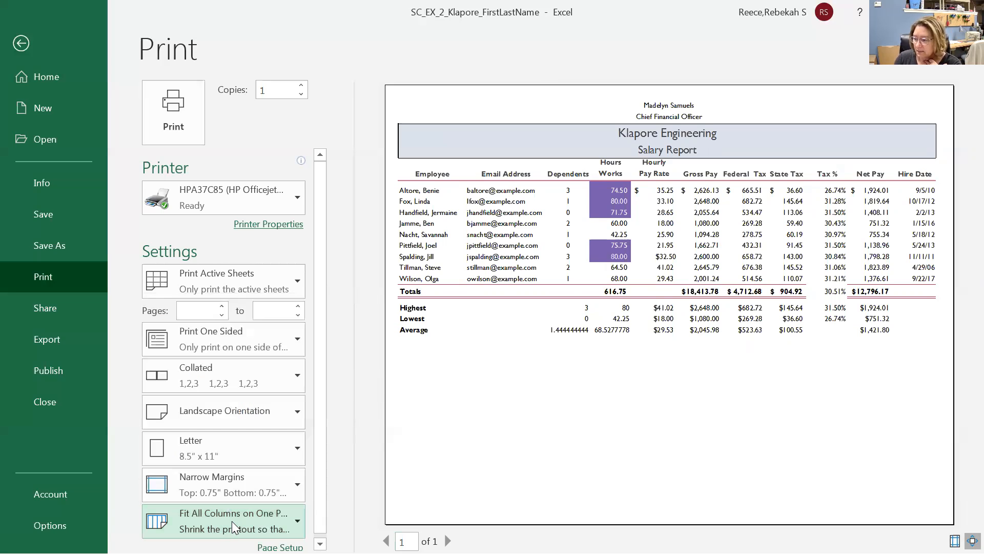
{"action": "left_click", "coordinate": [229, 518]}
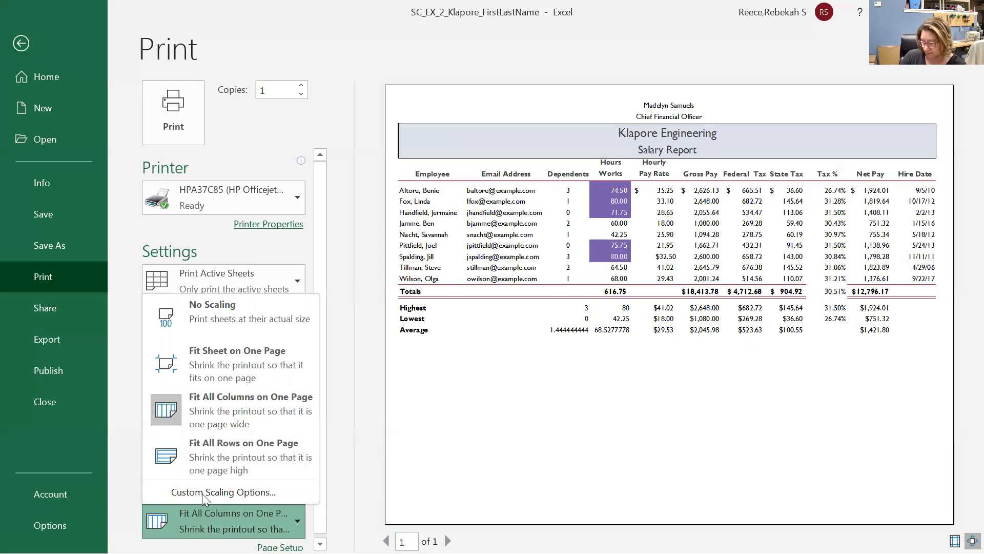
{"action": "left_click", "coordinate": [205, 489]}
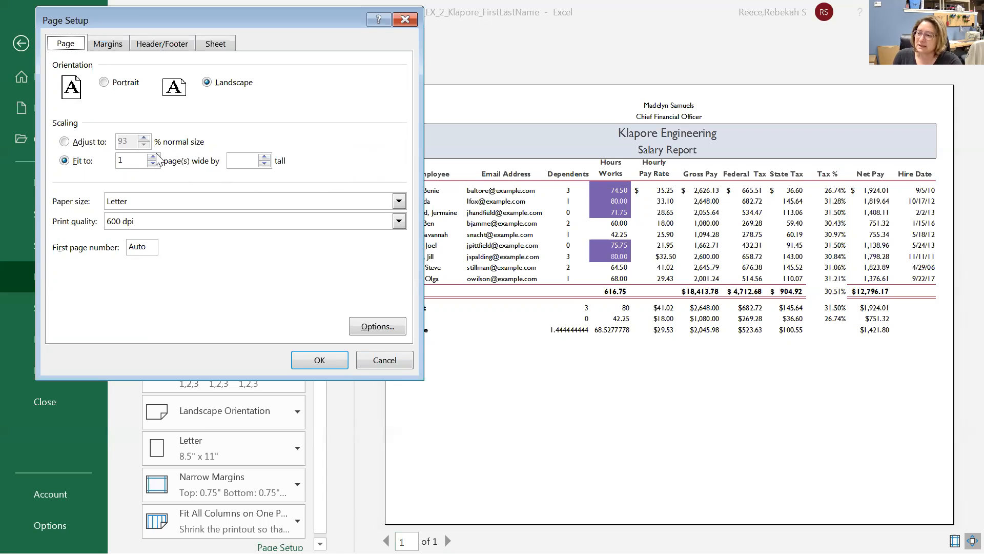
Fit the report to 1 page wide by 1 tall with 0.25 top and bottom margins.
{"action": "left_click", "coordinate": [72, 142]}
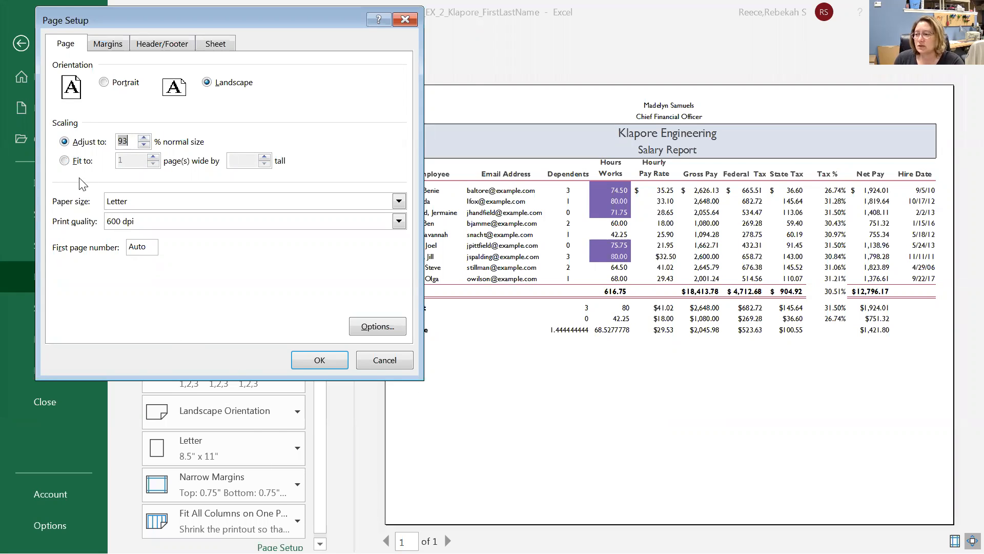
{"action": "left_click", "coordinate": [64, 161]}
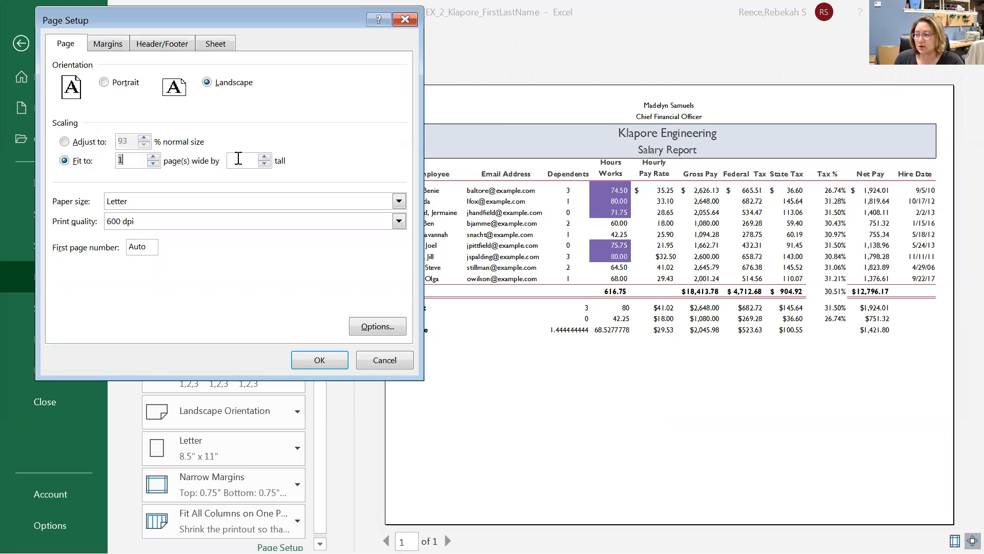
{"action": "type", "text": "1"}
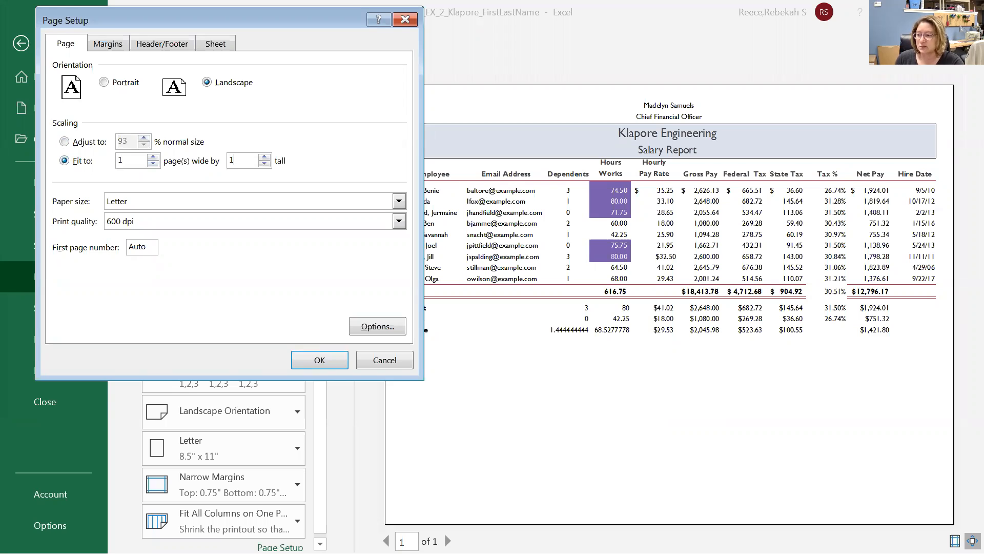
{"action": "left_click", "coordinate": [113, 43]}
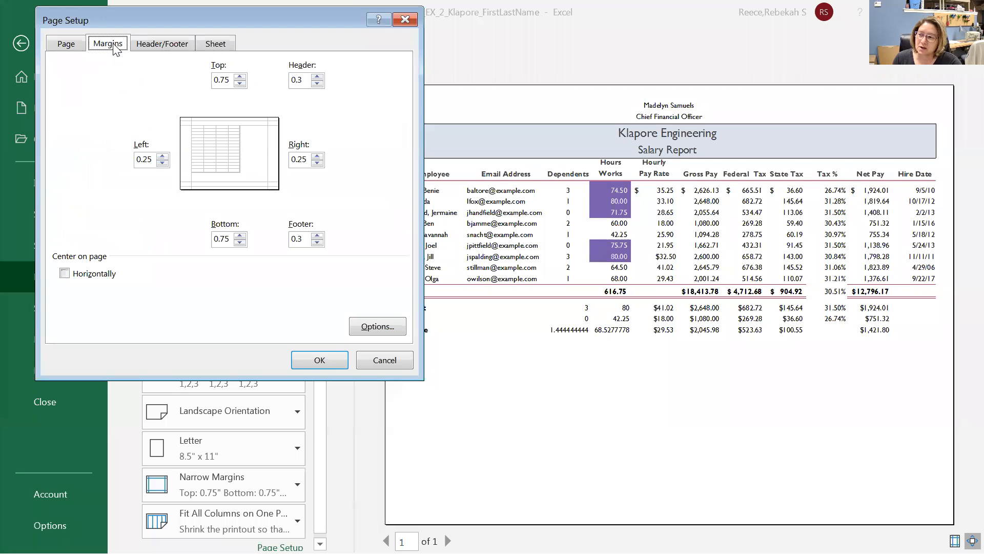
{"action": "left_click", "coordinate": [240, 242]}
{"action": "left_click", "coordinate": [240, 242]}
{"action": "left_click", "coordinate": [240, 84]}
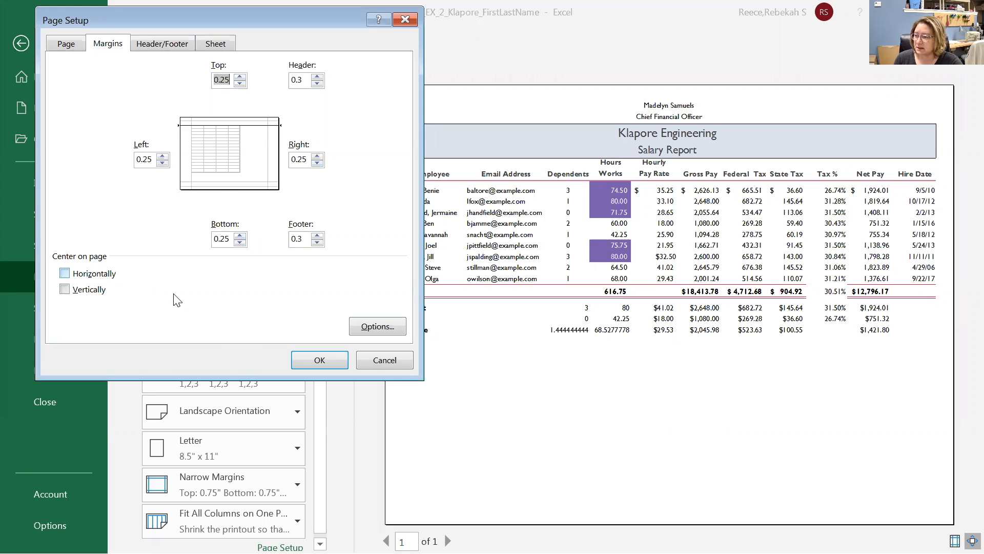
{"action": "left_click", "coordinate": [336, 356]}
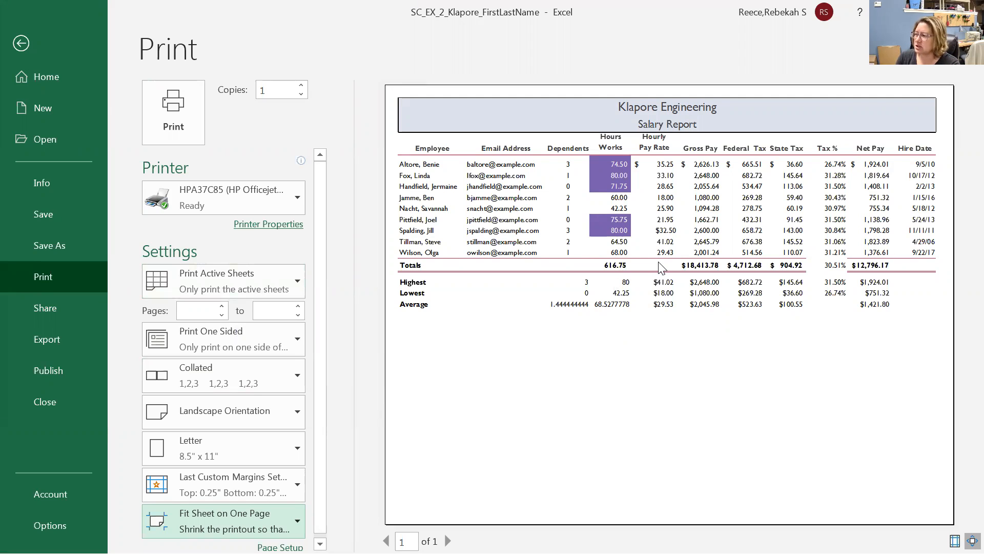
Set printing to Print Entire Workbook and return to the Salary Report worksheet.
{"action": "key", "text": "alt+space"}
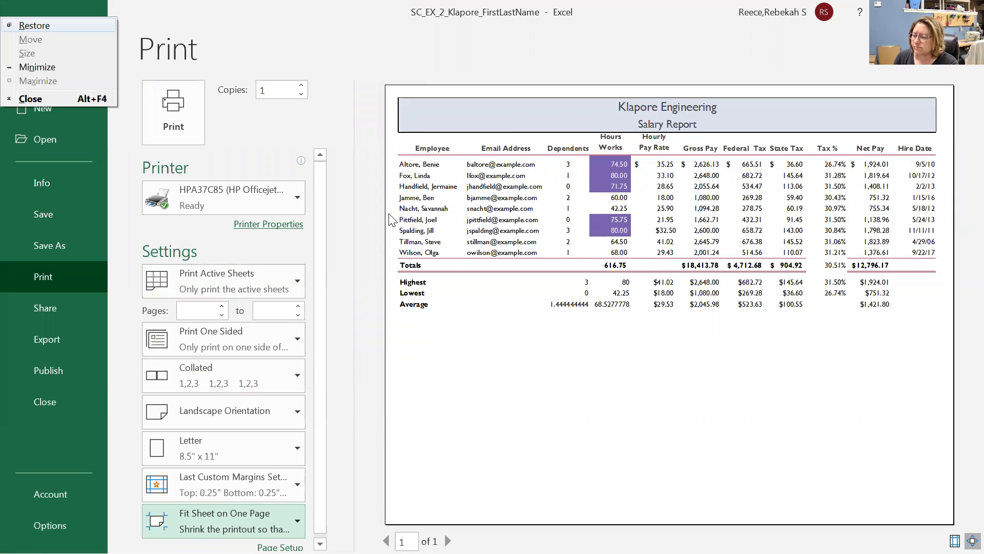
{"action": "left_click", "coordinate": [194, 272]}
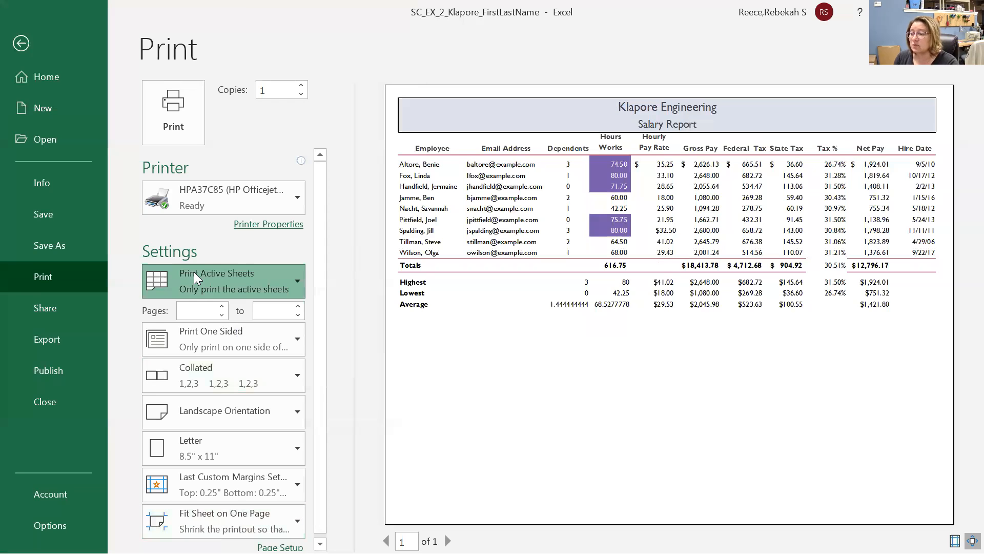
{"action": "left_click", "coordinate": [194, 271]}
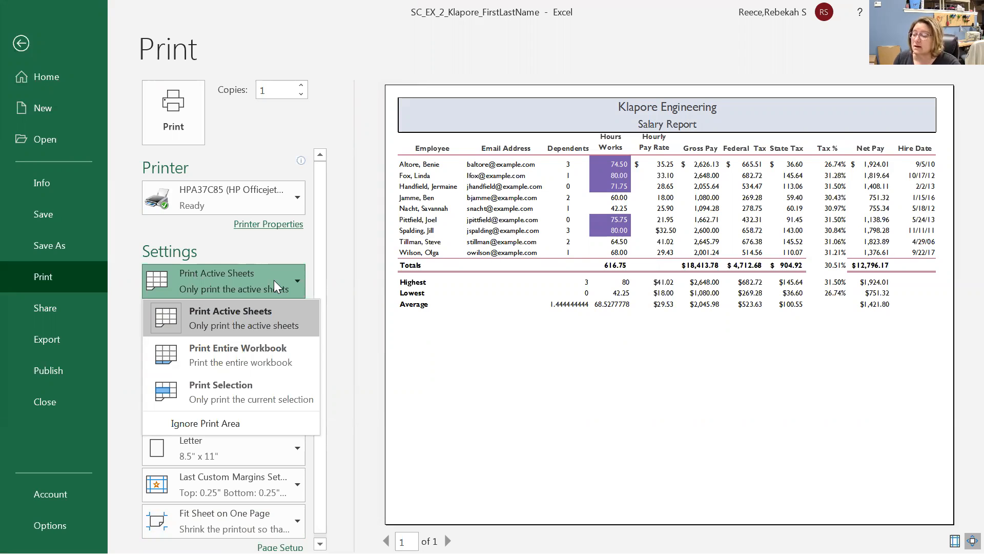
{"action": "left_click", "coordinate": [273, 280]}
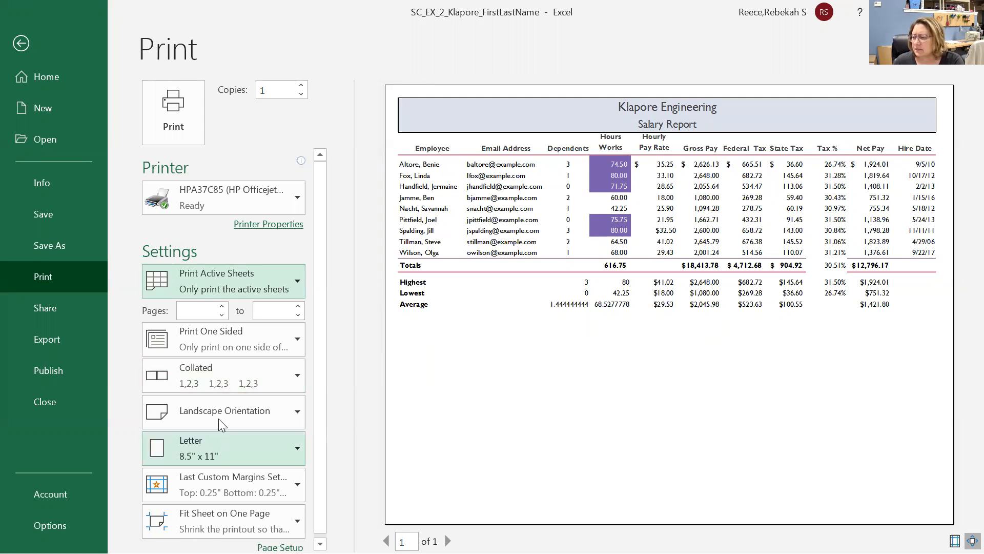
{"action": "left_click", "coordinate": [282, 281]}
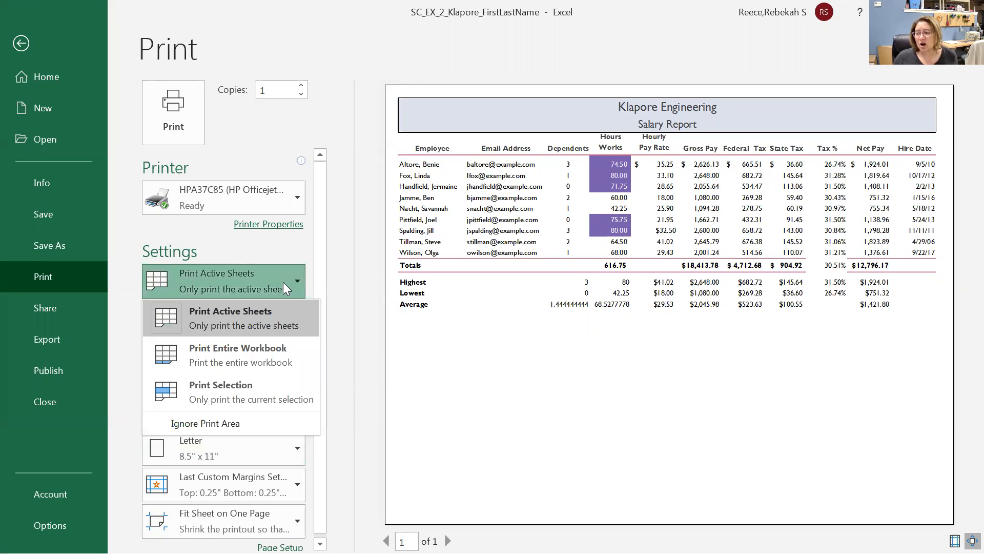
{"action": "left_click", "coordinate": [218, 358]}
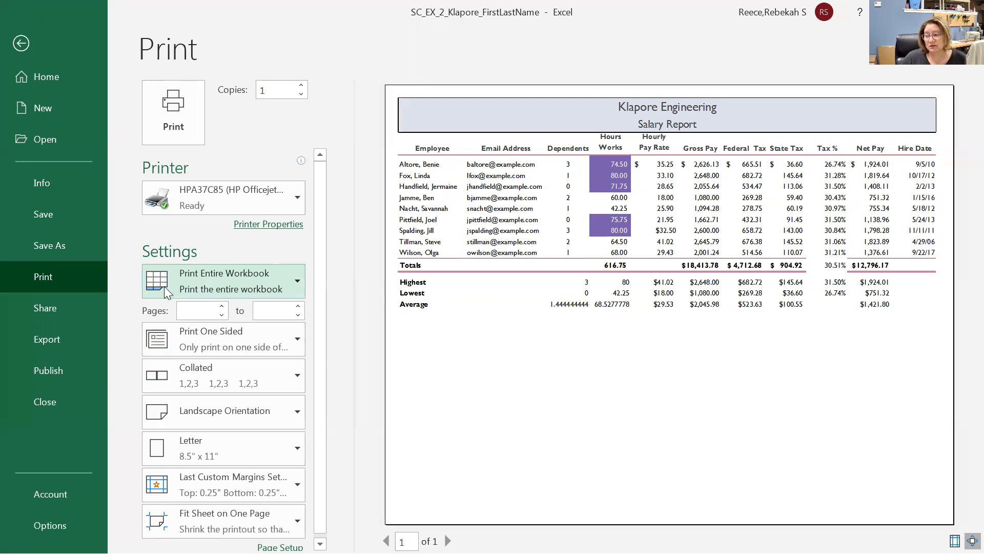
{"action": "left_click", "coordinate": [241, 280]}
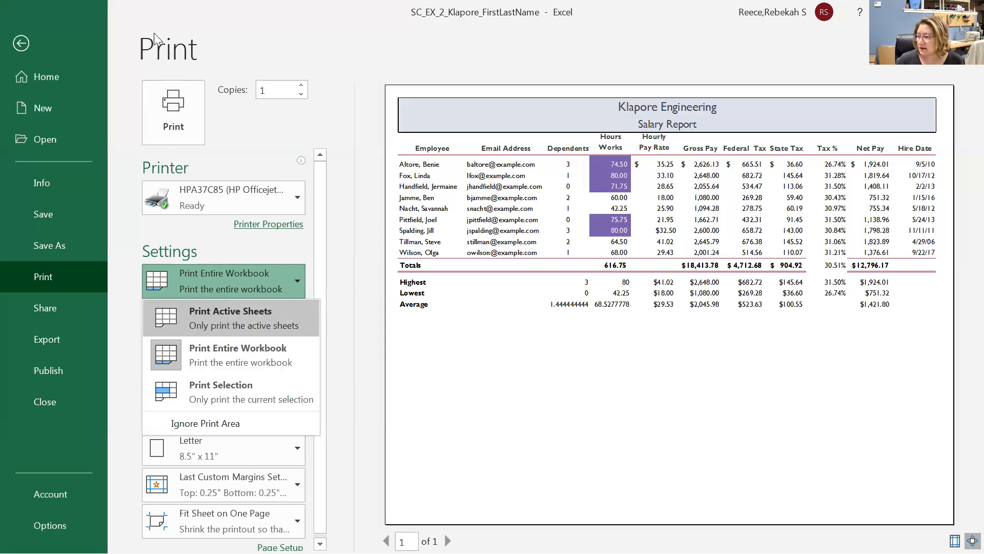
{"action": "left_click", "coordinate": [20, 43]}
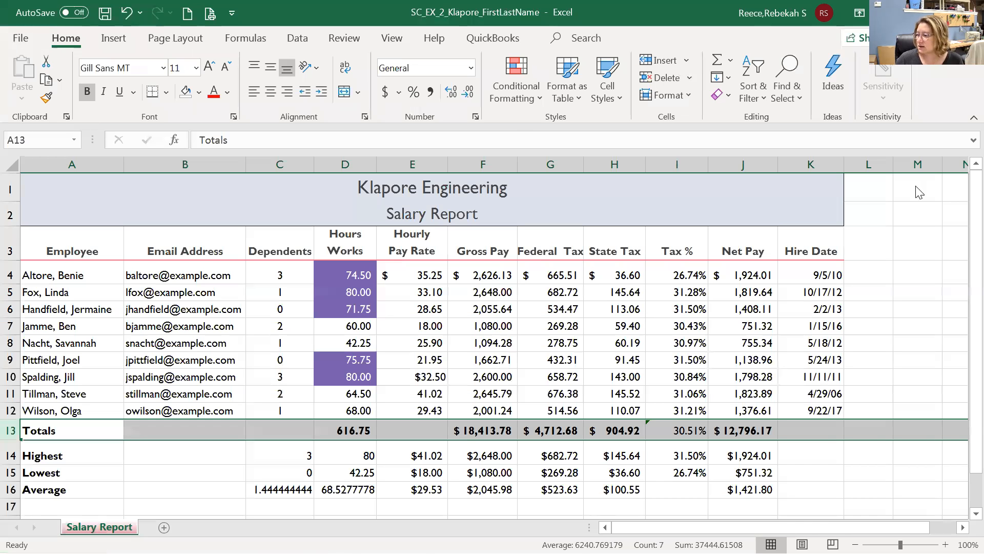
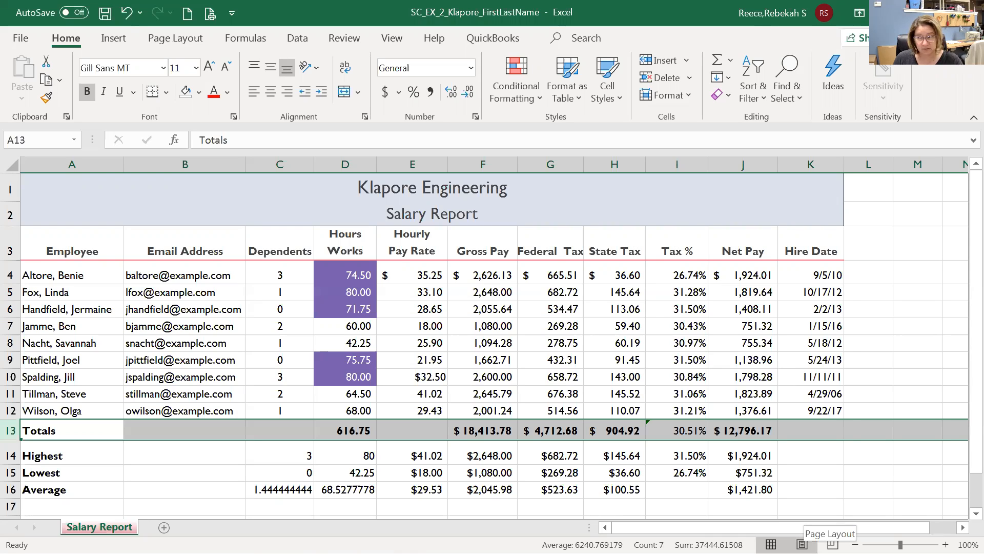
Switch the Salary Report to Page Layout view with rulers and page margins shown.
{"action": "left_click", "coordinate": [391, 38]}
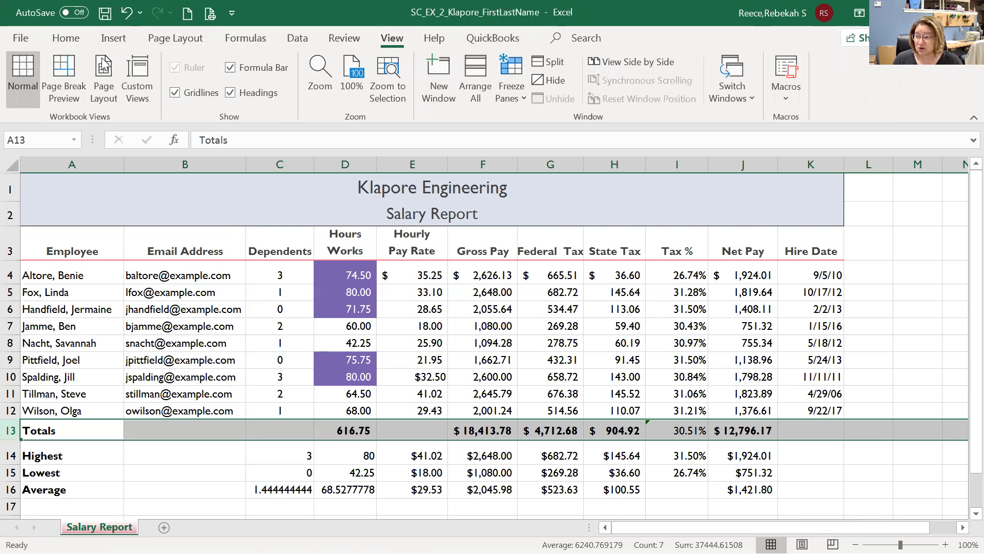
{"action": "left_click", "coordinate": [107, 85]}
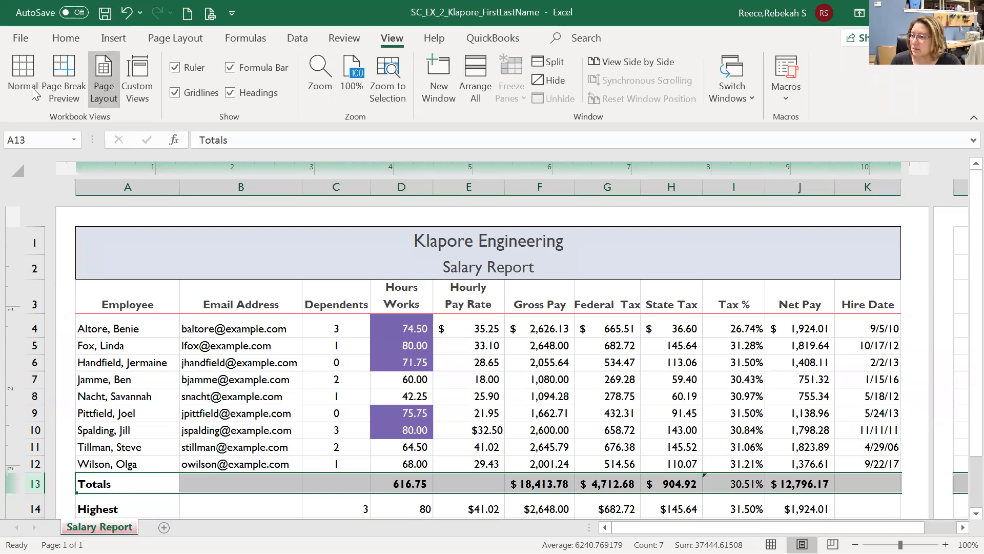
{"action": "left_click", "coordinate": [182, 44]}
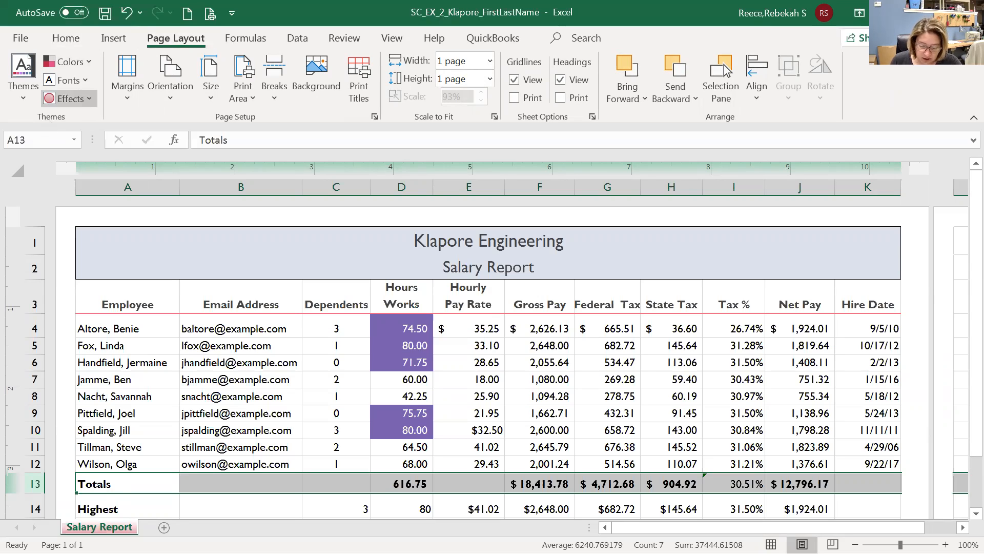
Apply the Narrow margin preset to the salary report page.
{"action": "left_click", "coordinate": [128, 66]}
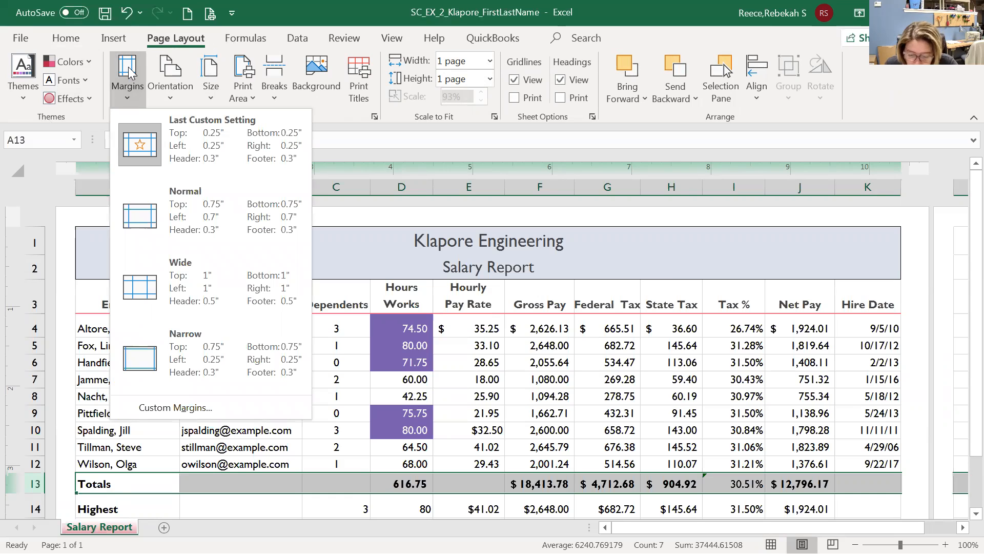
{"action": "left_click", "coordinate": [200, 346]}
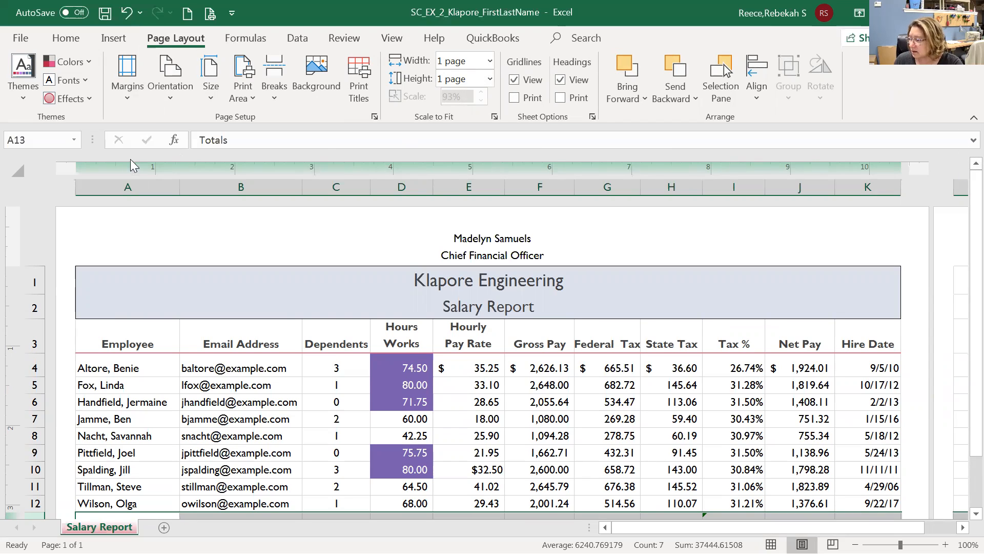
Hide the white space between pages and select the Salary Report title cell.
{"action": "double_click", "coordinate": [114, 203]}
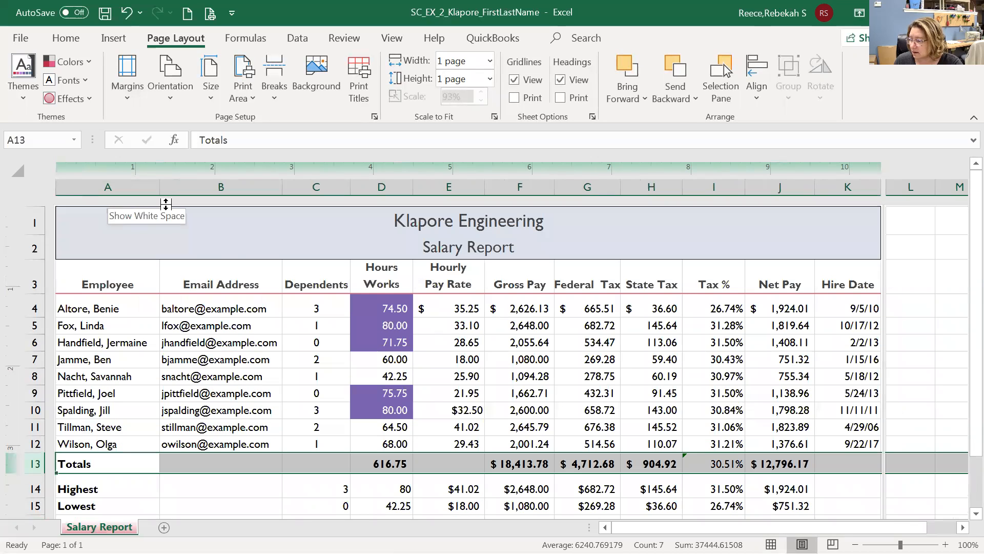
{"action": "scroll", "coordinate": [166, 204], "scroll_direction": "down", "scroll_amount": 1}
{"action": "left_click", "coordinate": [166, 204]}
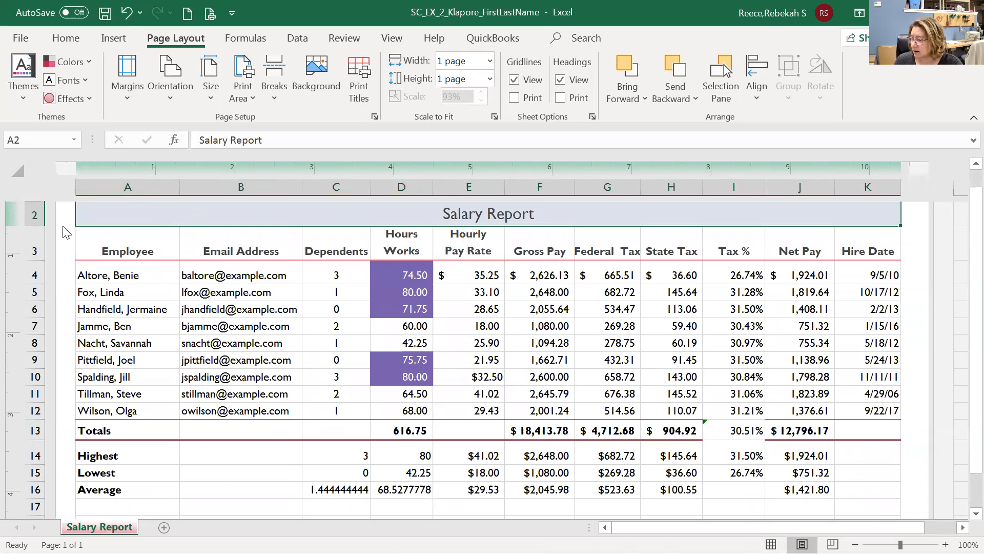
{"action": "scroll", "coordinate": [431, 233], "scroll_direction": "up", "scroll_amount": 2}
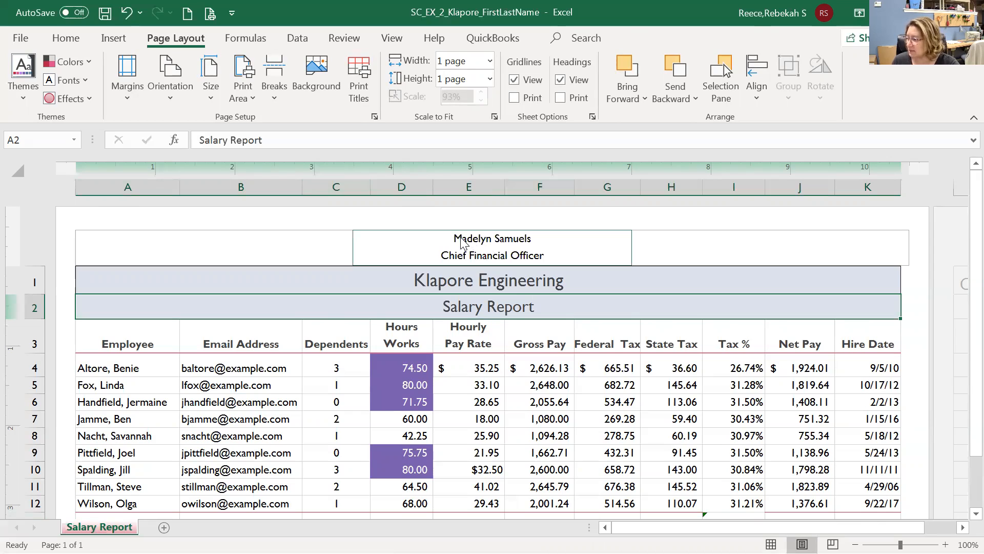
Delete both lines of the centre header text and exit header editing.
{"action": "left_click", "coordinate": [444, 239]}
{"action": "left_click", "coordinate": [557, 246]}
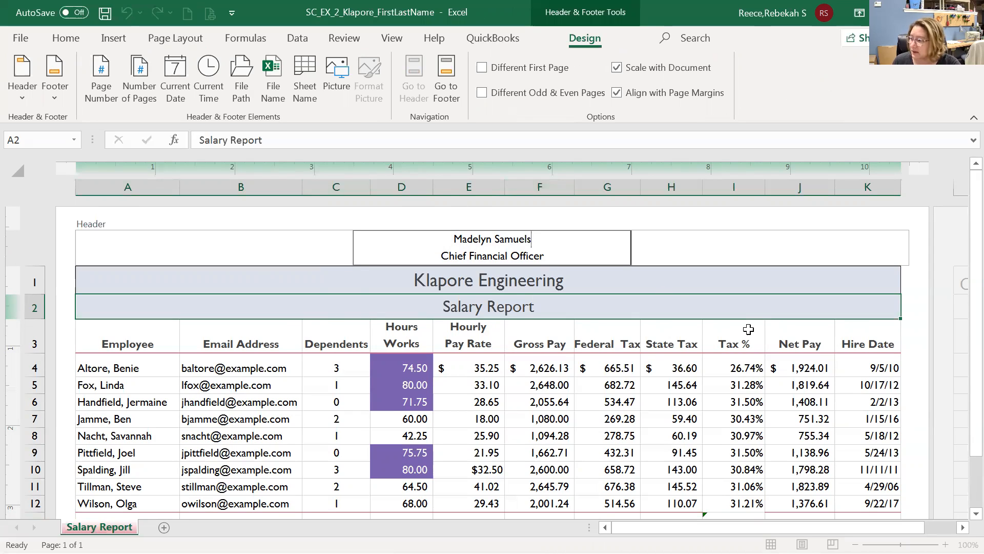
{"action": "left_click_drag", "start_coordinate": [545, 255], "coordinate": [457, 230]}
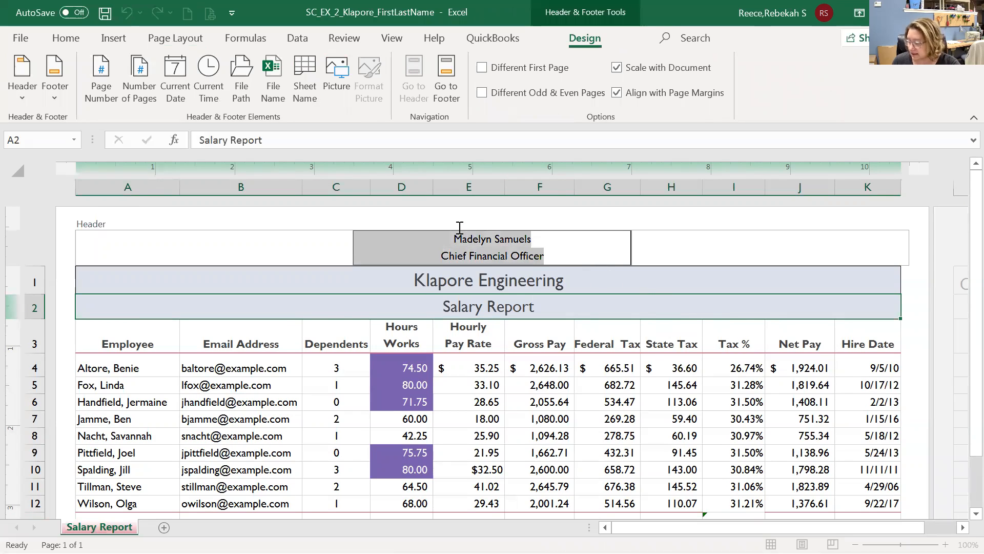
{"action": "key", "text": "Delete"}
{"action": "left_click", "coordinate": [247, 250]}
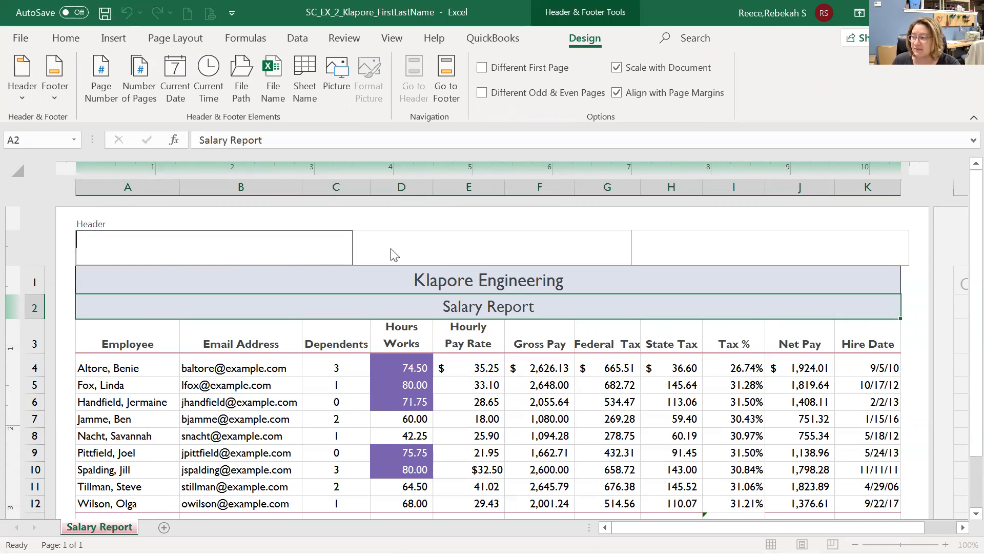
{"action": "left_click", "coordinate": [436, 254]}
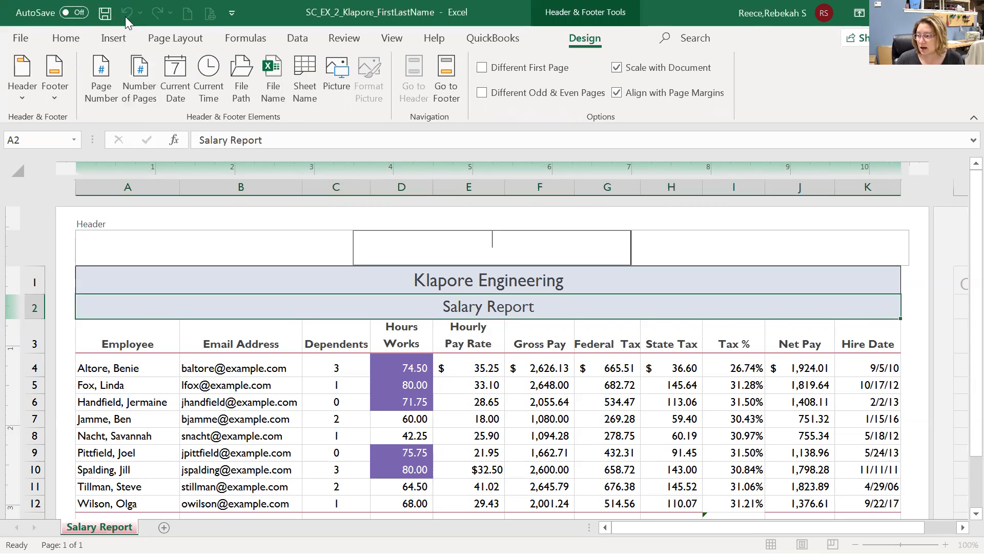
{"action": "left_click", "coordinate": [310, 257]}
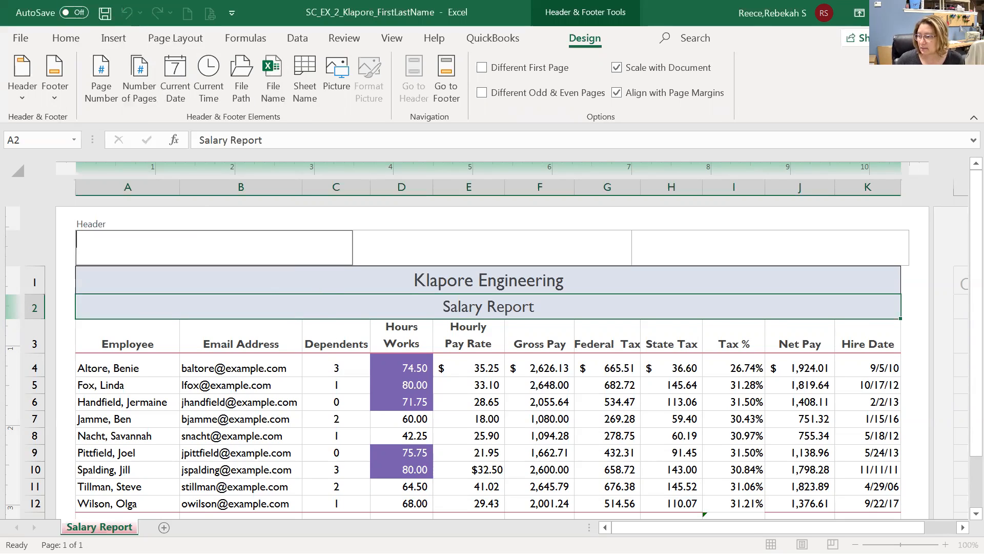
{"action": "left_click", "coordinate": [434, 281]}
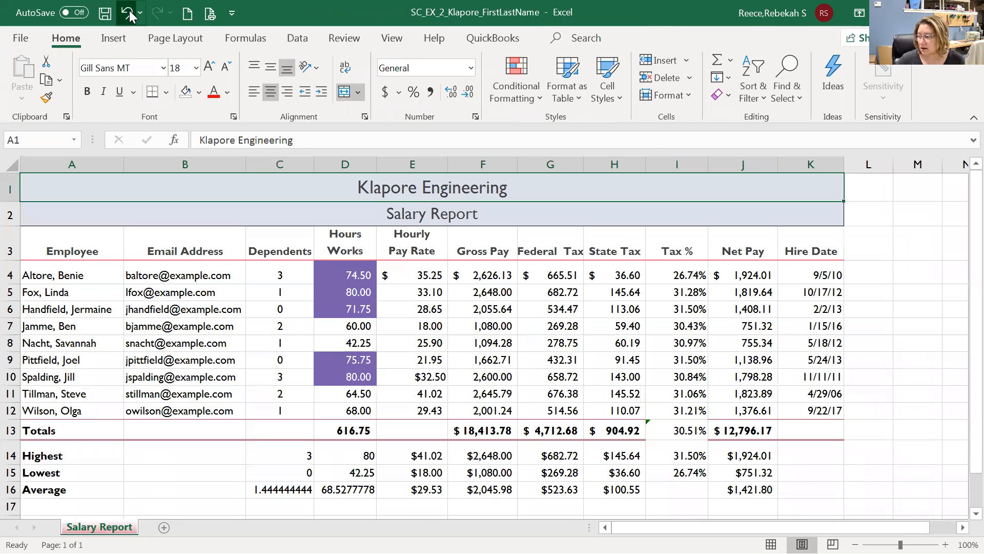
Undo the header change and return to Page Layout view.
{"action": "left_click", "coordinate": [126, 12]}
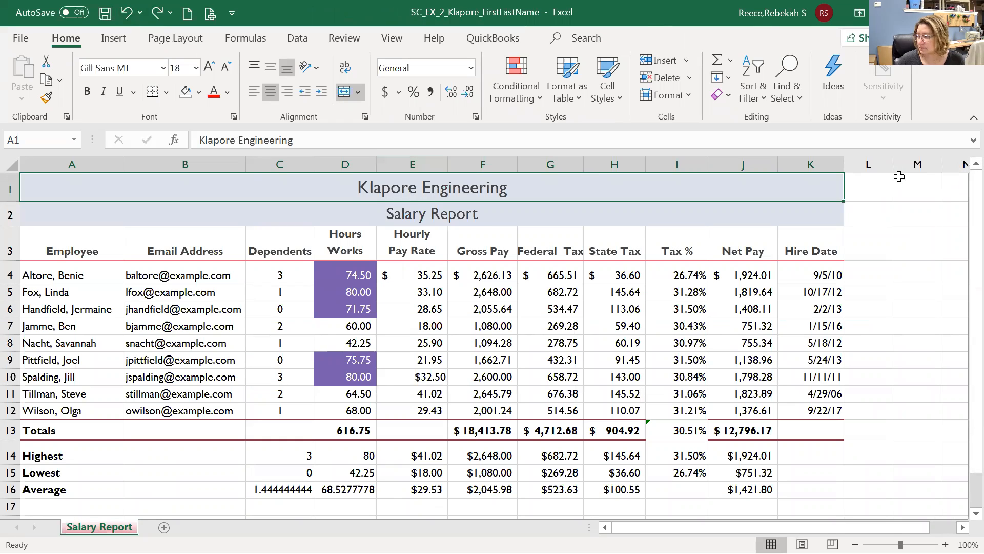
{"action": "left_click", "coordinate": [392, 38]}
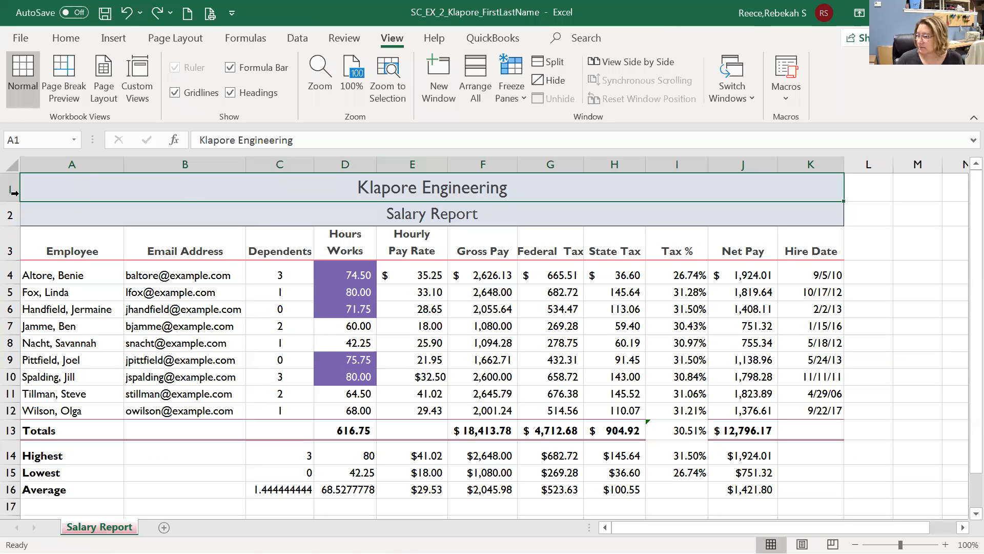
{"action": "left_click", "coordinate": [104, 85]}
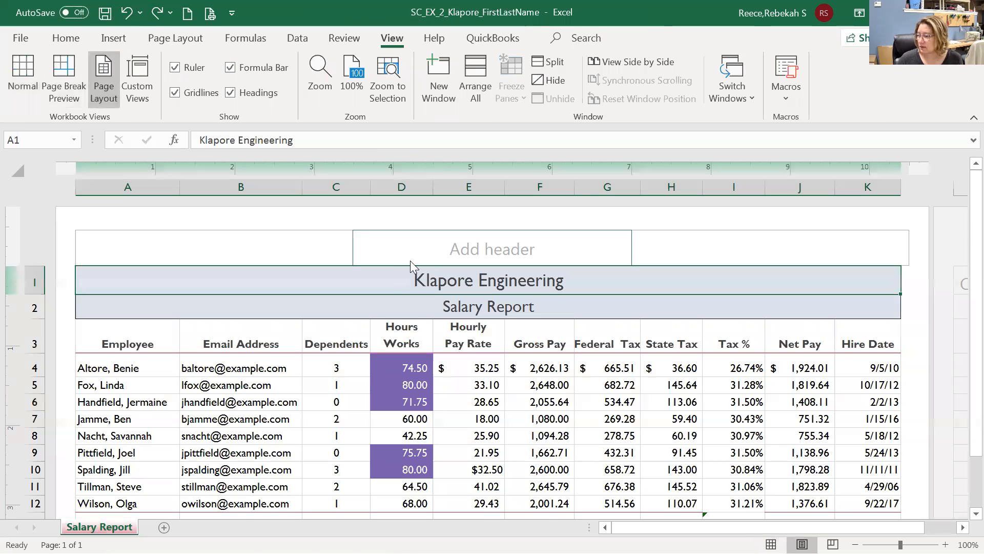
Enter the chief financial officer's name as the single centre header line.
{"action": "left_click", "coordinate": [475, 241]}
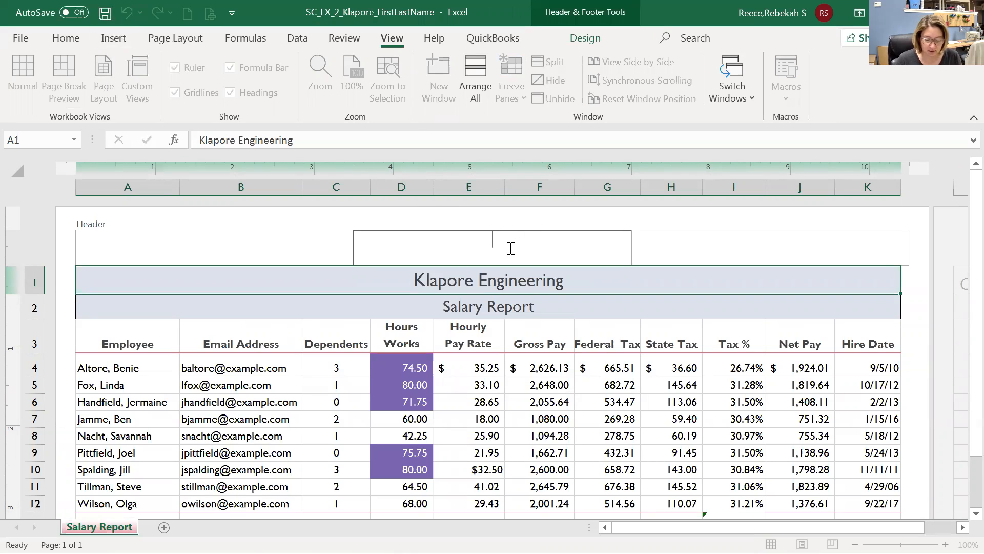
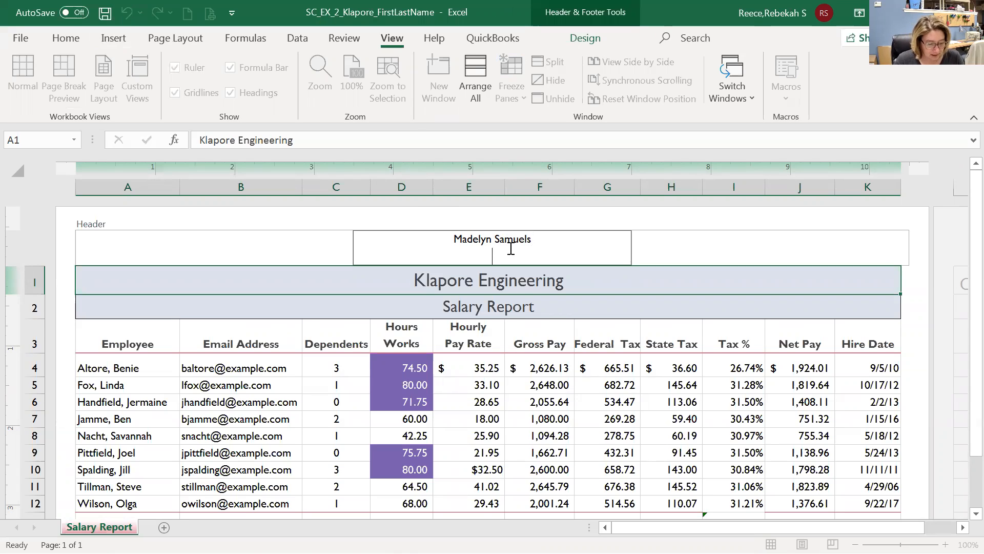
{"action": "left_click", "coordinate": [176, 250]}
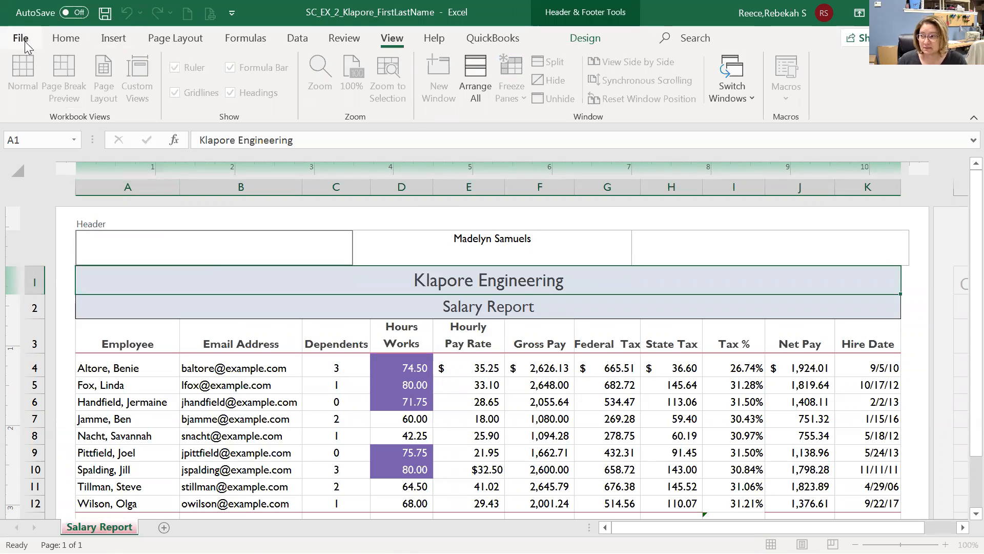
{"action": "left_click", "coordinate": [260, 222]}
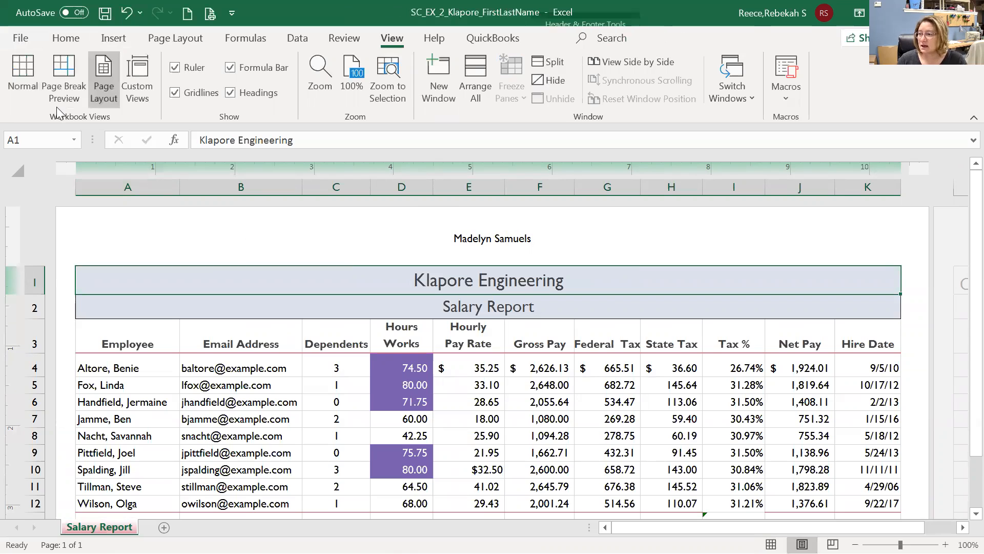
{"action": "left_click", "coordinate": [29, 39]}
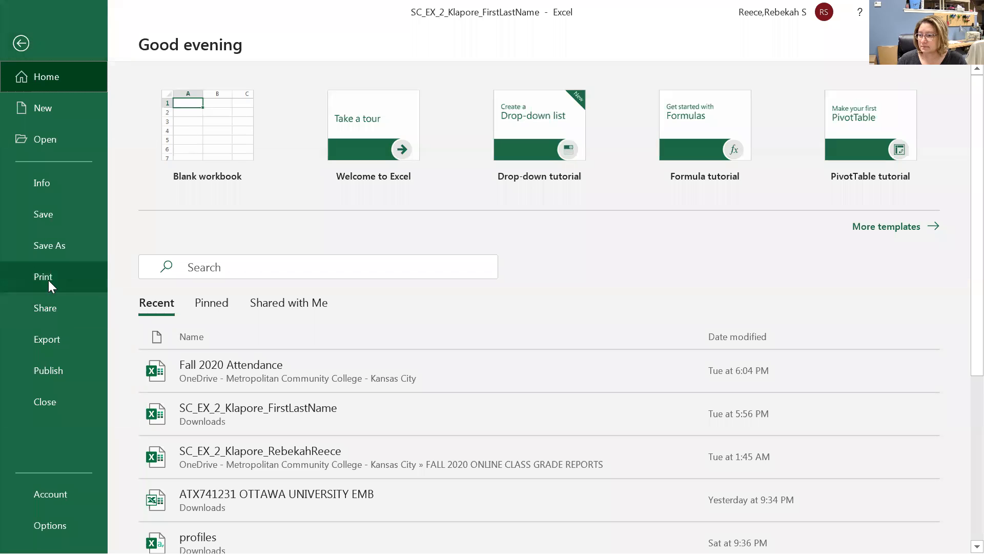
In print preview, switch orientation to Portrait and back to Landscape, then return to the sheet.
{"action": "left_click", "coordinate": [45, 277]}
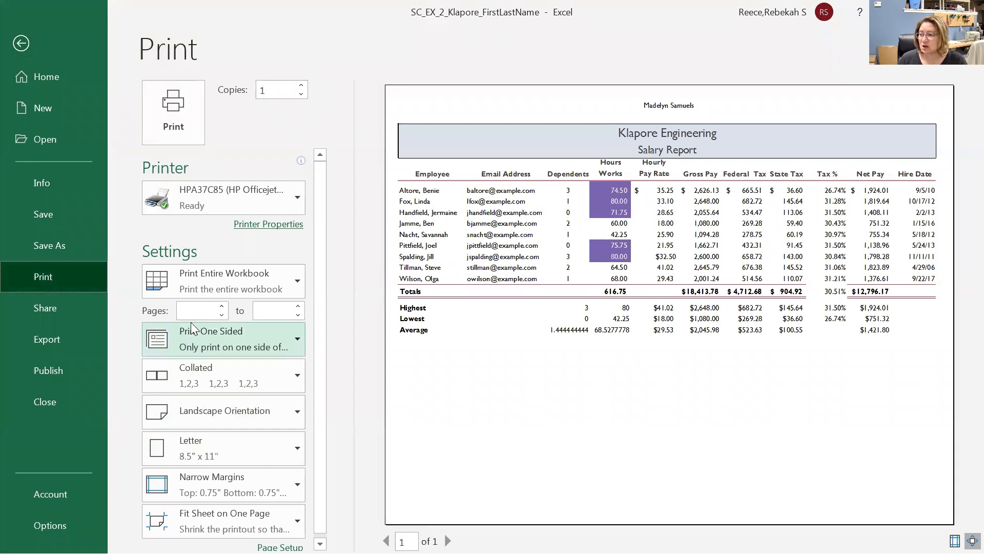
{"action": "left_click", "coordinate": [194, 418]}
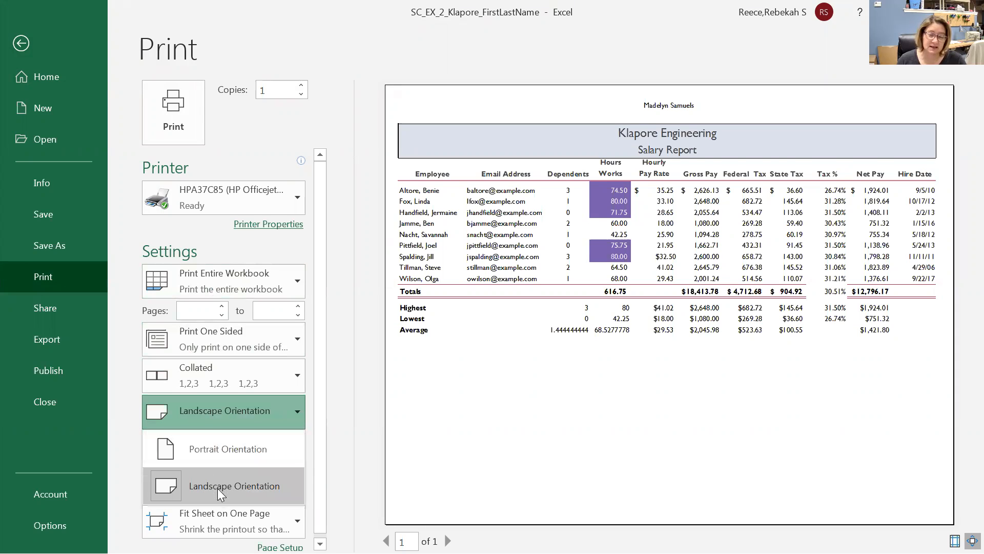
{"action": "left_click", "coordinate": [232, 446]}
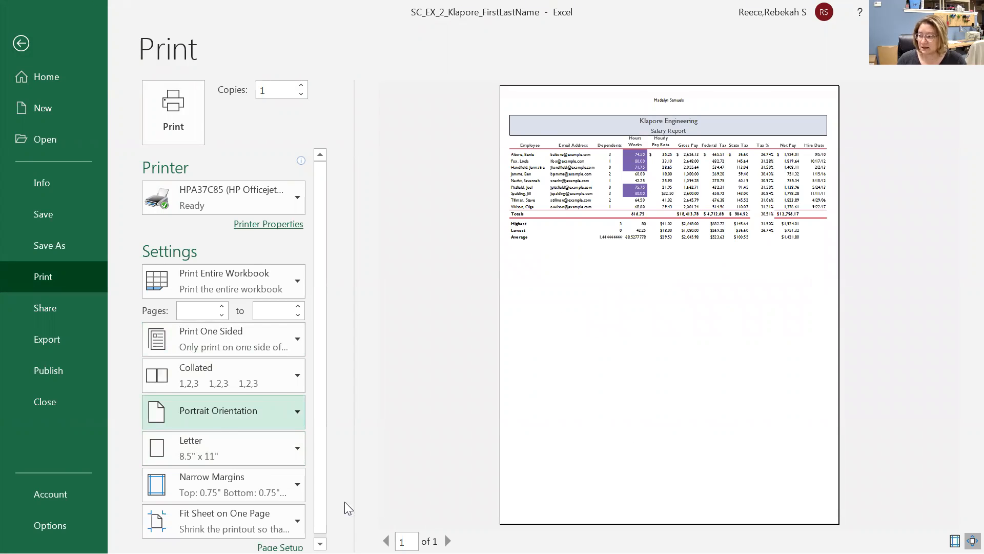
{"action": "left_click", "coordinate": [270, 408]}
{"action": "left_click", "coordinate": [240, 488]}
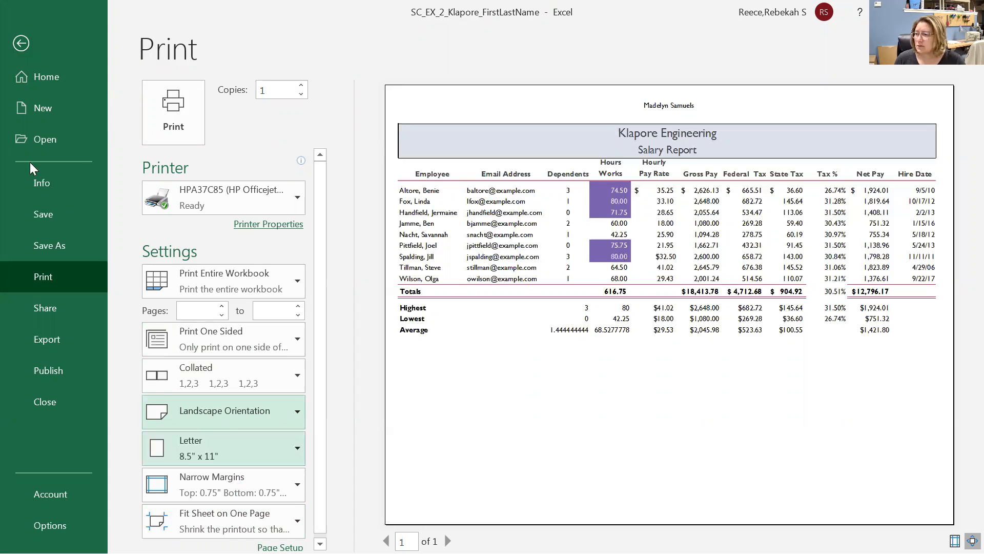
{"action": "left_click", "coordinate": [21, 44]}
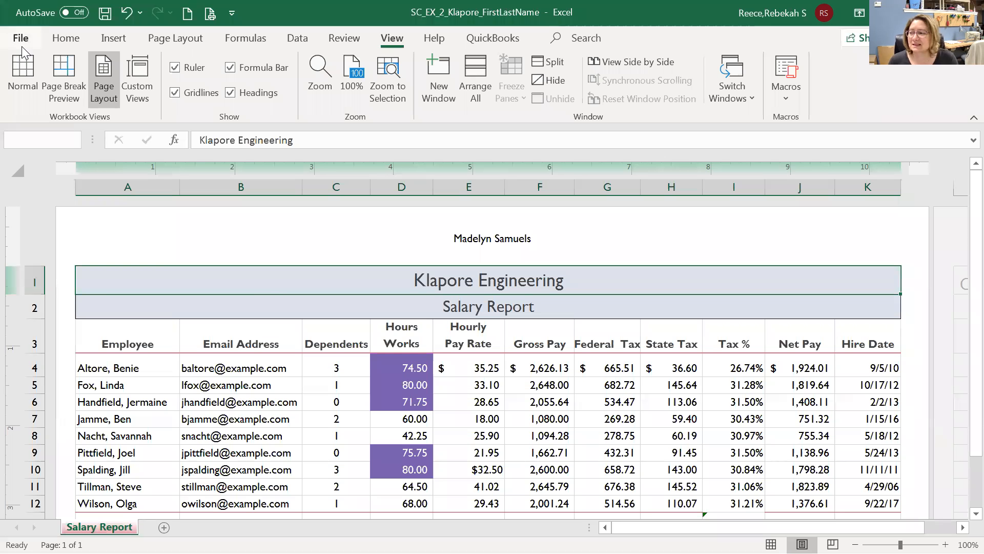
{"action": "scroll", "coordinate": [270, 286], "scroll_direction": "down", "scroll_amount": 2}
{"action": "scroll", "coordinate": [277, 298], "scroll_direction": "up", "scroll_amount": 2}
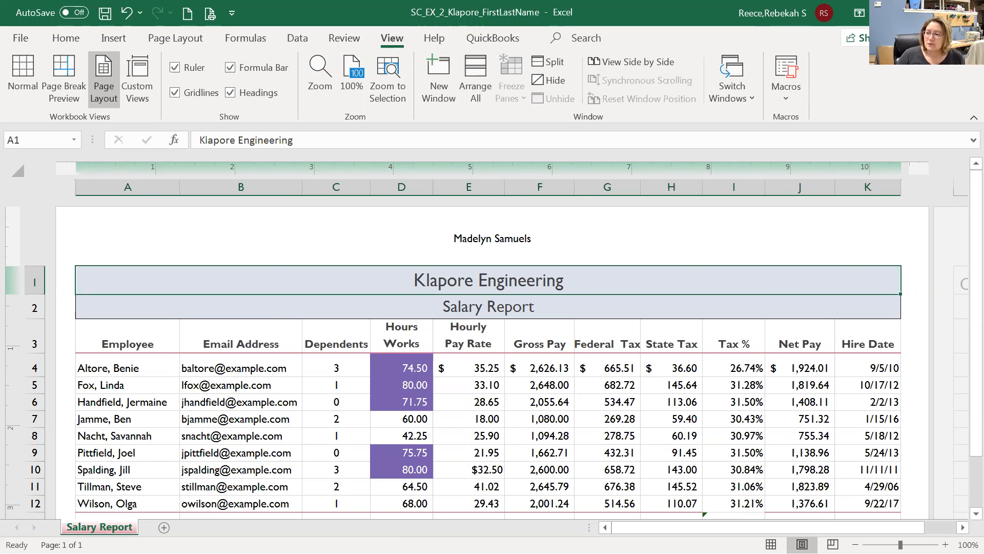
{"action": "left_click", "coordinate": [300, 450]}
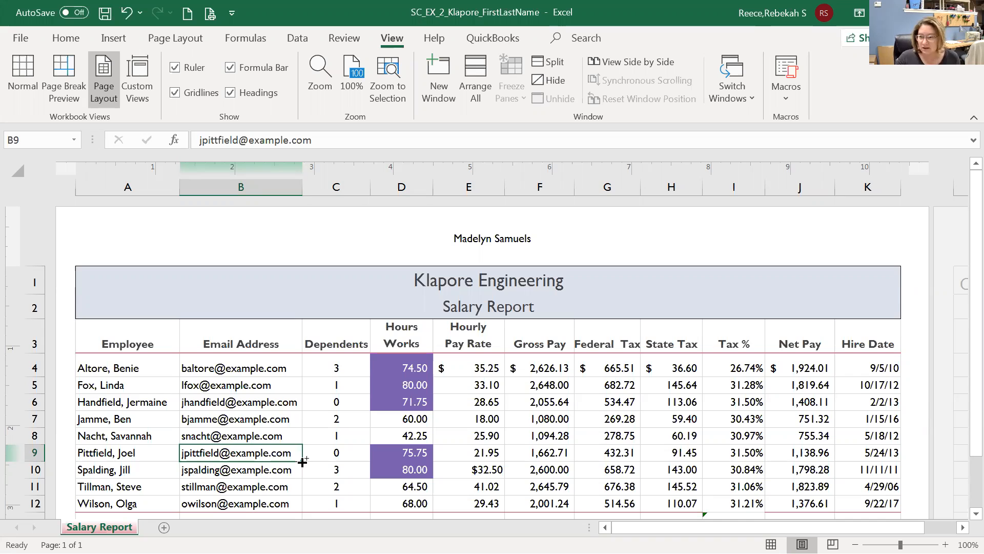
Turn on Show Formulas with Ctrl+` and scroll right to review formulas like =SUM(D4:D12).
{"action": "key", "text": "ctrl+grave"}
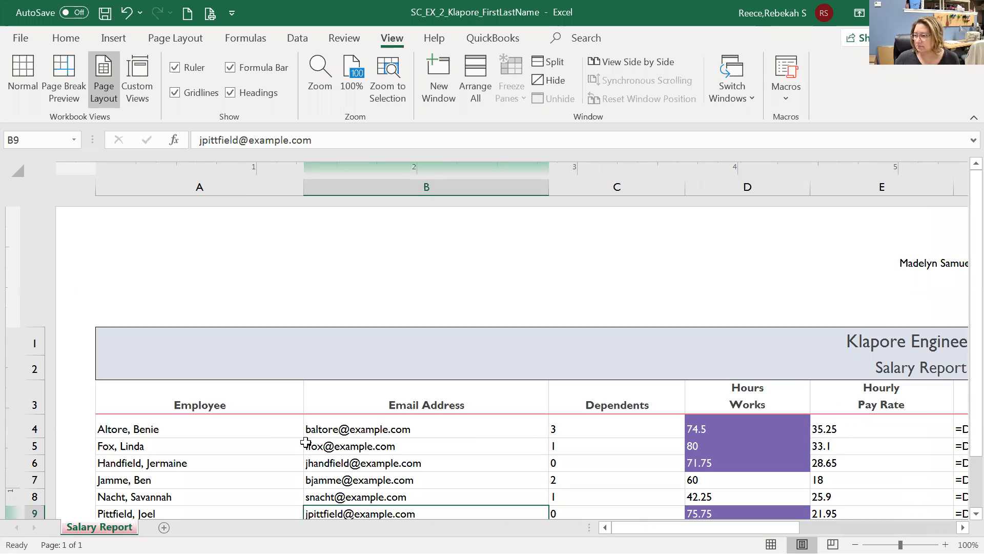
{"action": "scroll", "coordinate": [292, 437], "scroll_direction": "down", "scroll_amount": 3}
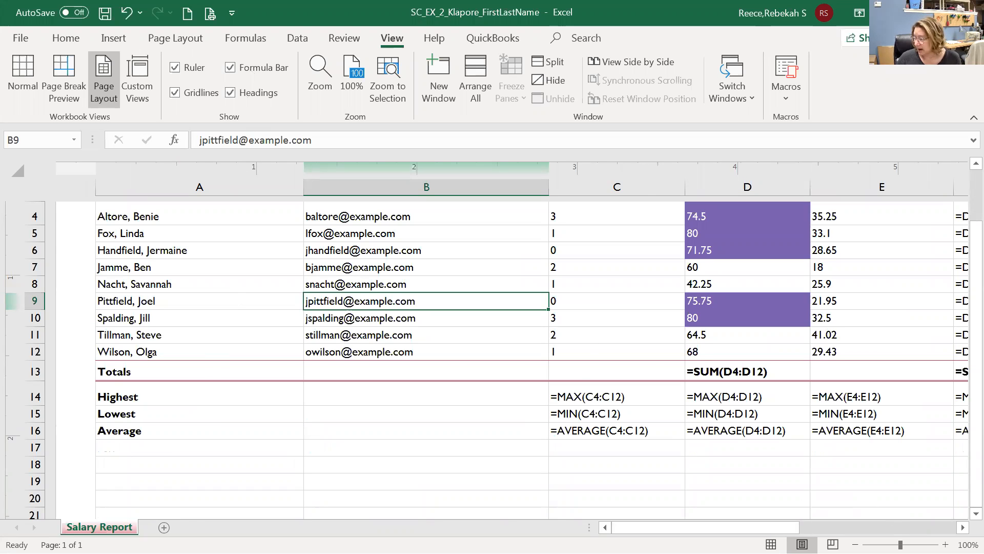
{"action": "left_click", "coordinate": [962, 529]}
{"action": "left_click", "coordinate": [962, 528]}
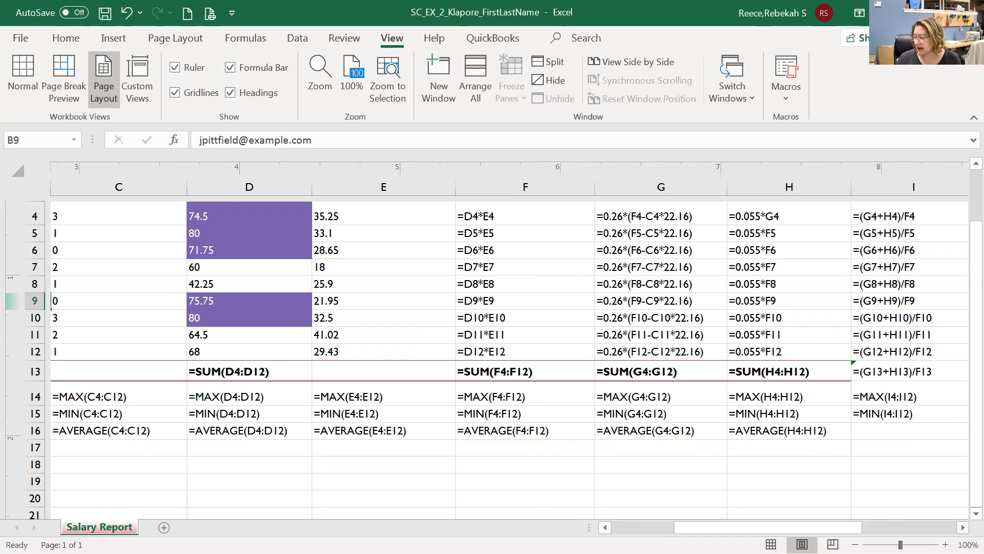
{"action": "left_click", "coordinate": [963, 527]}
{"action": "left_click", "coordinate": [963, 527]}
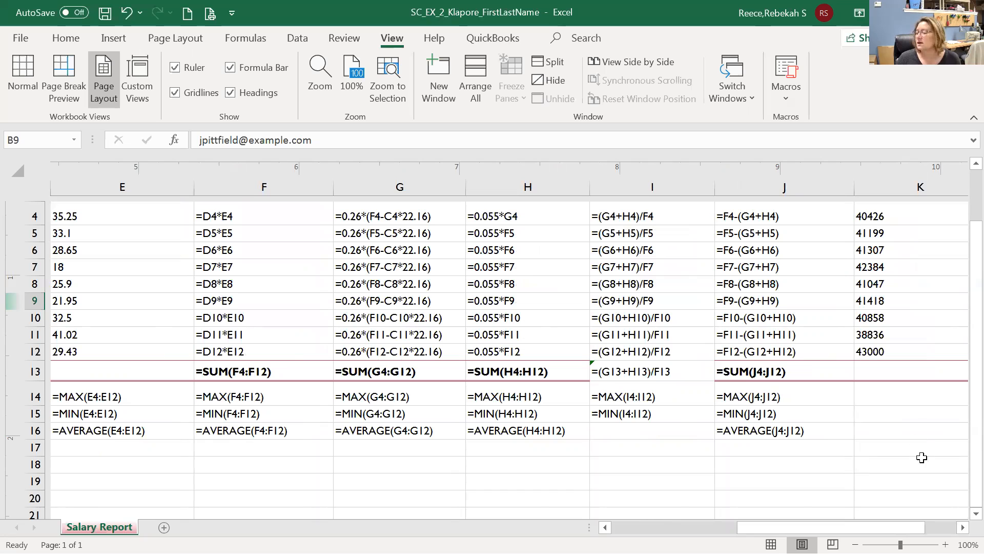
{"action": "left_click", "coordinate": [963, 527]}
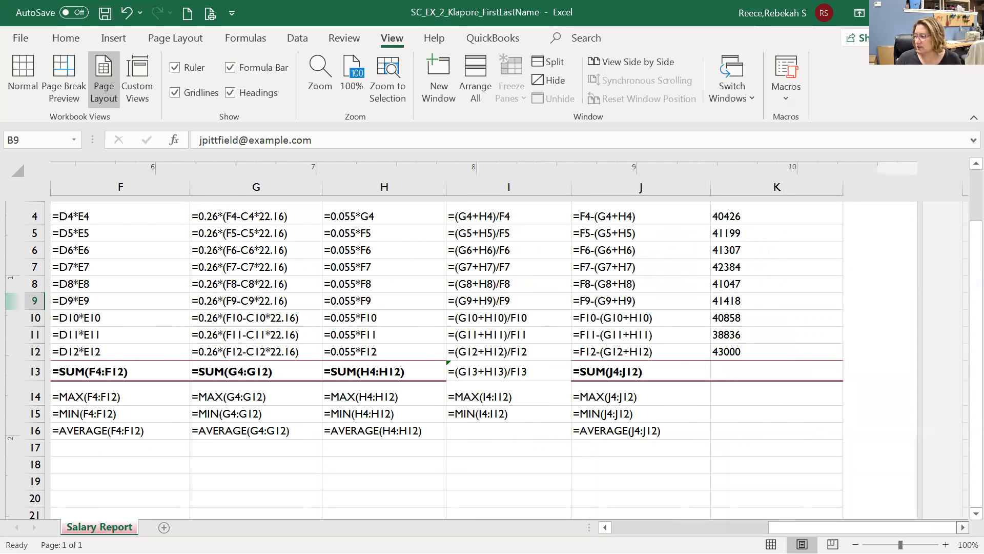
{"action": "left_click", "coordinate": [962, 527]}
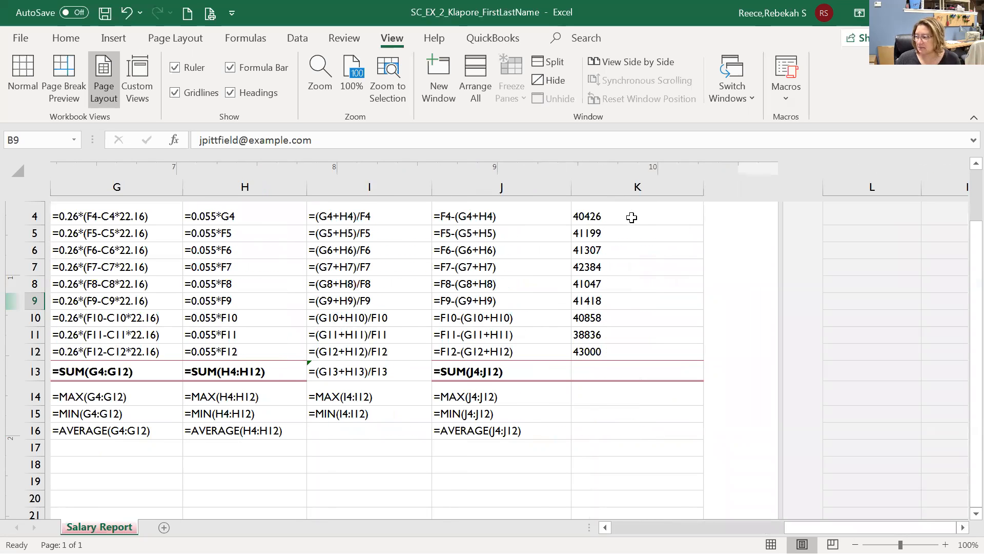
{"action": "scroll", "coordinate": [626, 223], "scroll_direction": "up", "scroll_amount": 3}
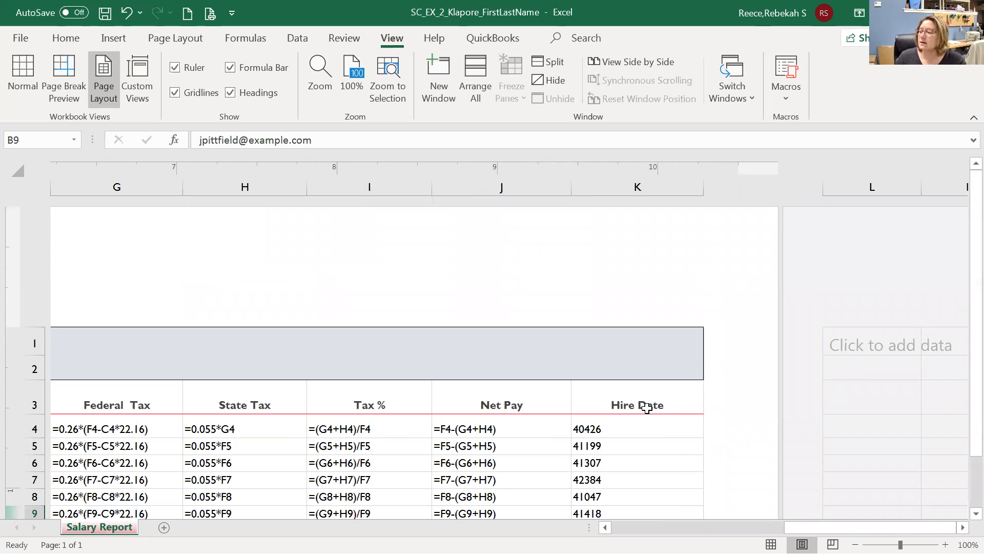
{"action": "left_click", "coordinate": [650, 425]}
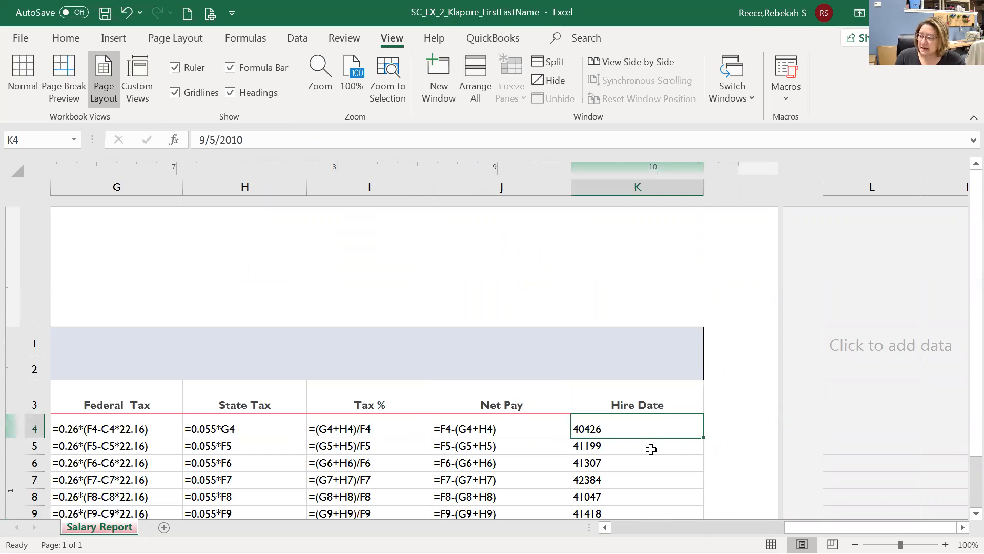
{"action": "left_click", "coordinate": [651, 449]}
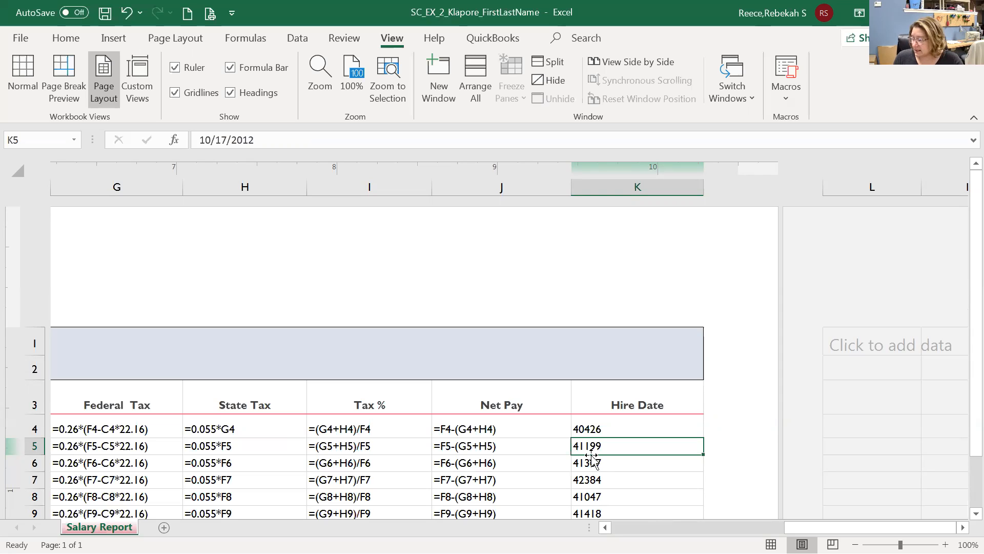
{"action": "left_click", "coordinate": [591, 429]}
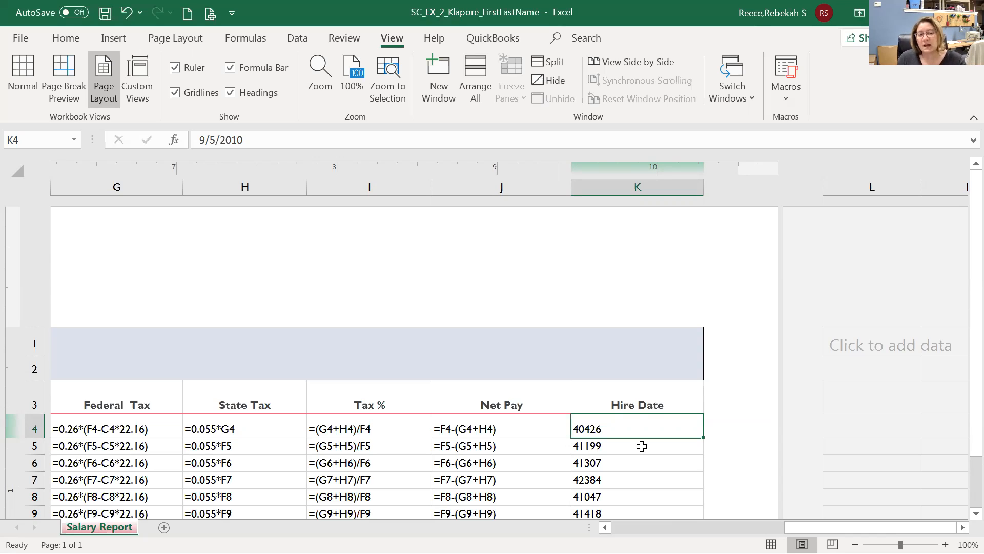
{"action": "left_click", "coordinate": [600, 448]}
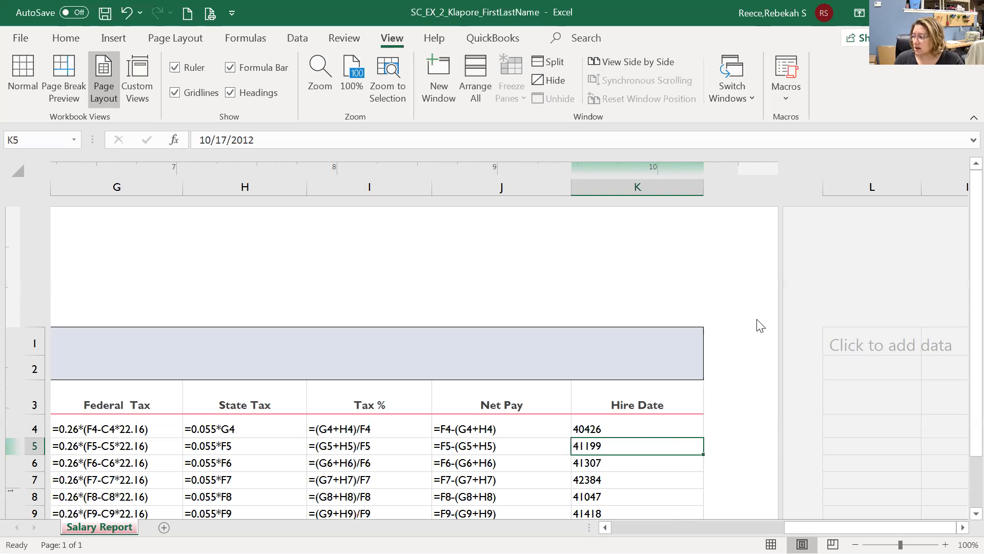
Set print scaling to No Scaling so the formula view spans 3 pages, then return.
{"action": "left_click", "coordinate": [19, 40]}
{"action": "left_click", "coordinate": [45, 277]}
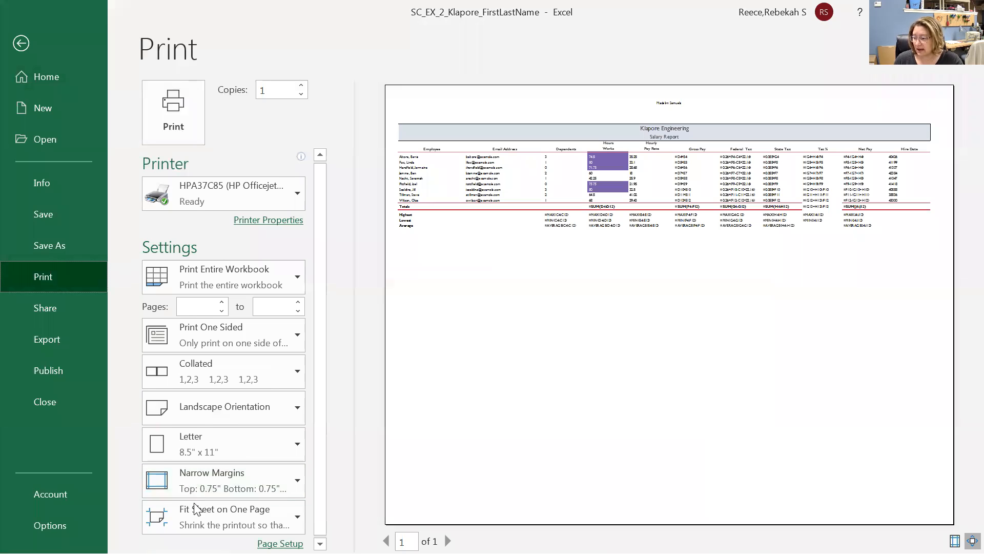
{"action": "left_click", "coordinate": [201, 521]}
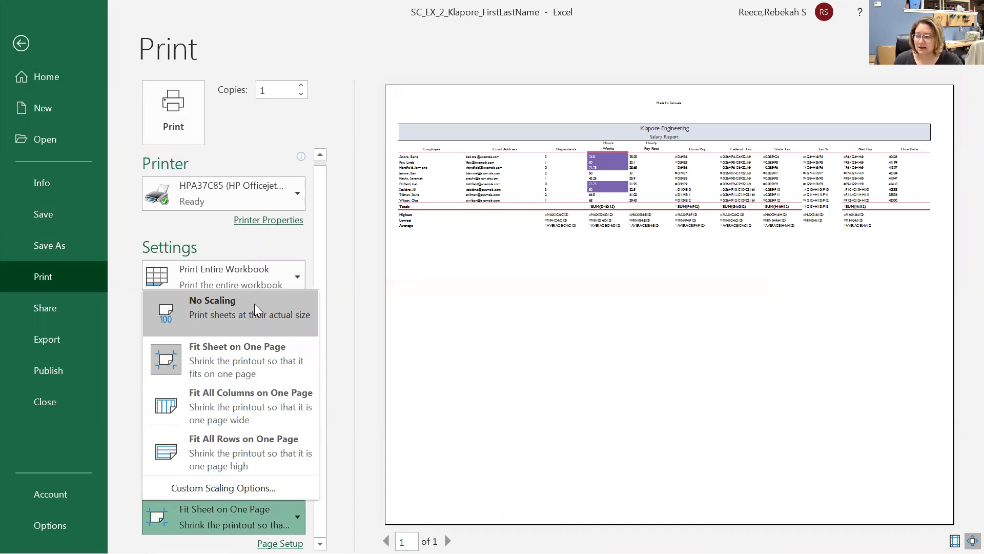
{"action": "key", "text": "Escape"}
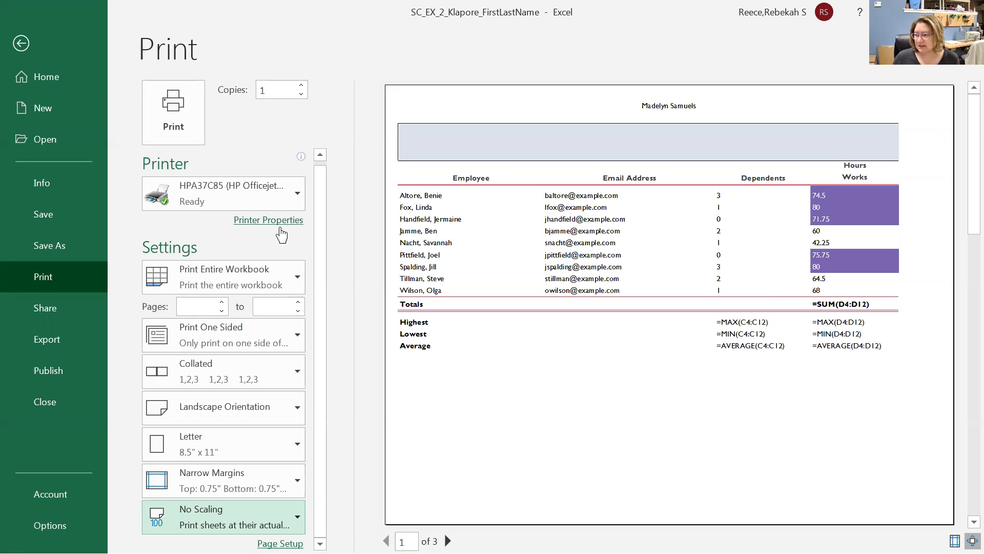
{"action": "left_click", "coordinate": [19, 45]}
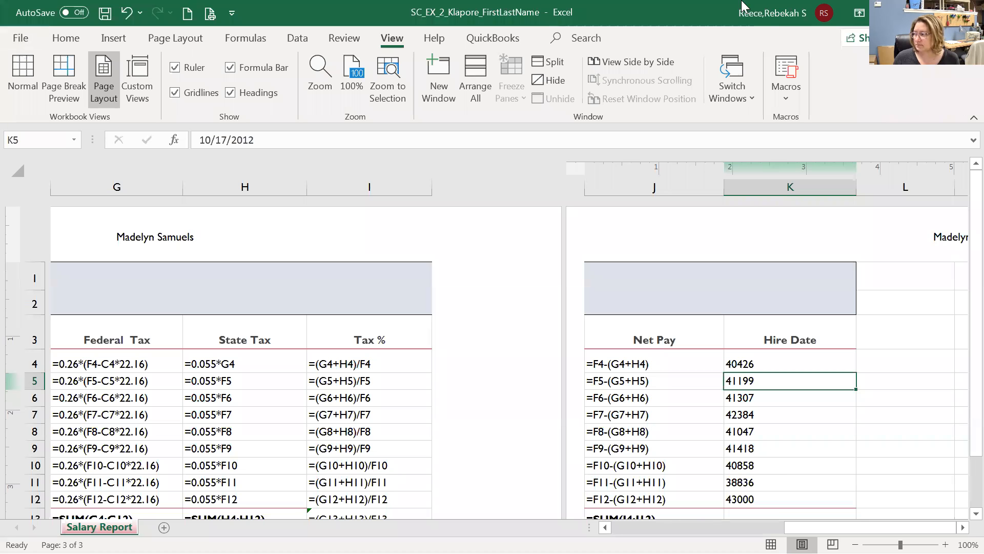
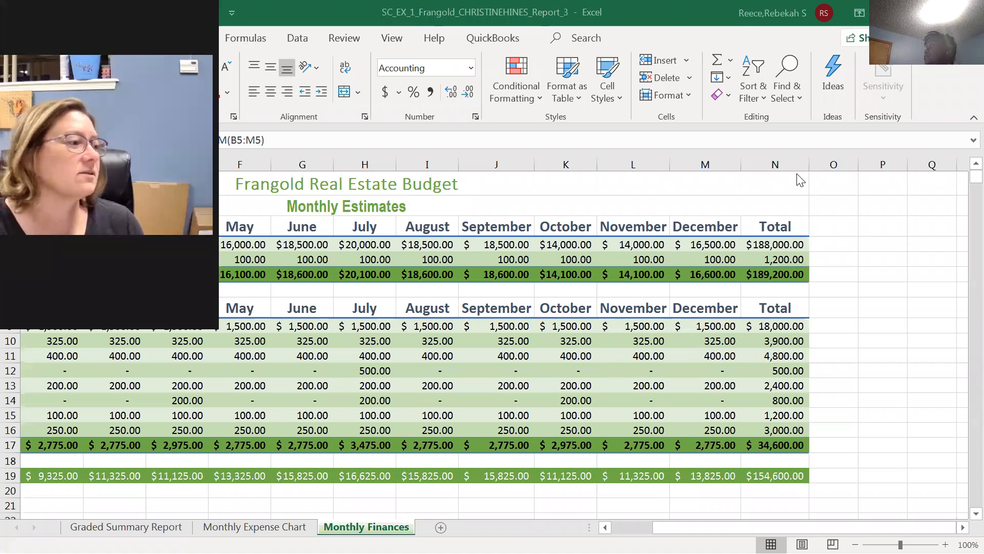
Restore the workbook window and check the SUM formula in total cell N4.
{"action": "double_click", "coordinate": [656, 18]}
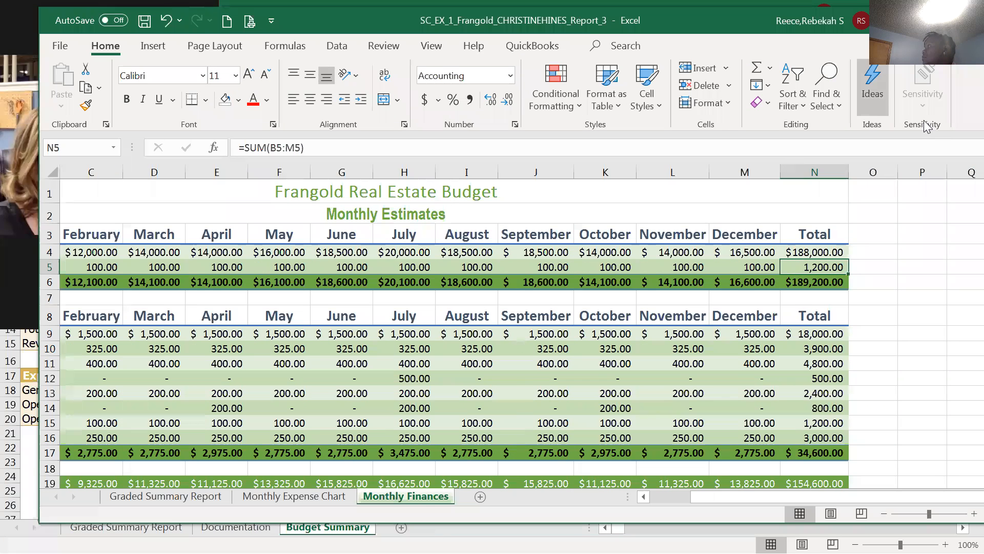
{"action": "left_click", "coordinate": [813, 253]}
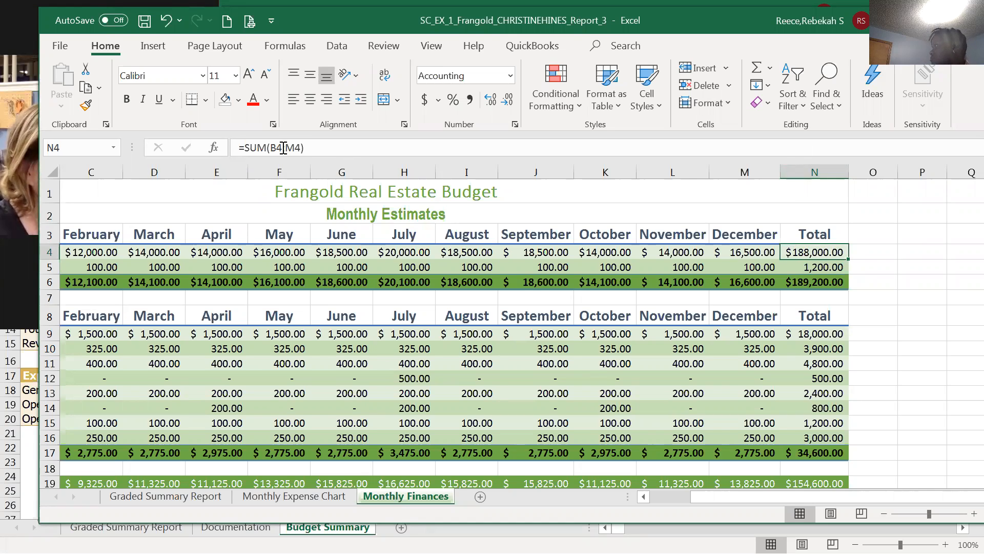
{"action": "double_click", "coordinate": [814, 254]}
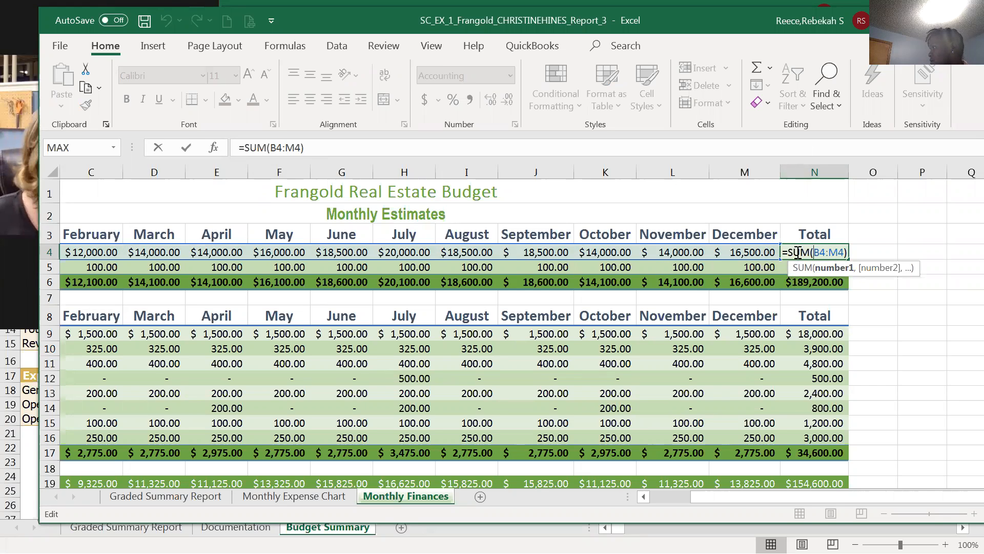
{"action": "key", "text": "Return"}
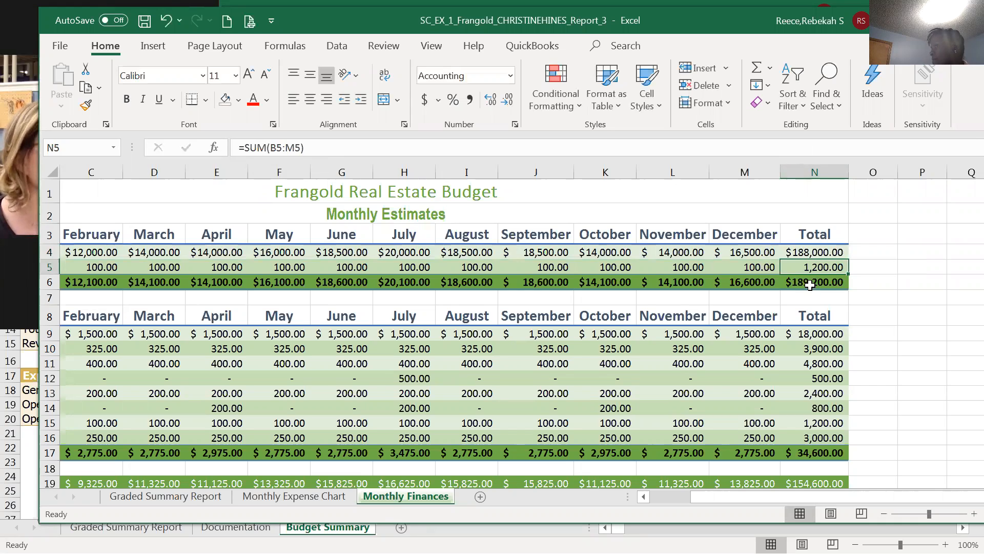
Replace the grand total in N6 with an AutoSum of N4:N5, giving $189,200.00.
{"action": "left_click", "coordinate": [810, 285]}
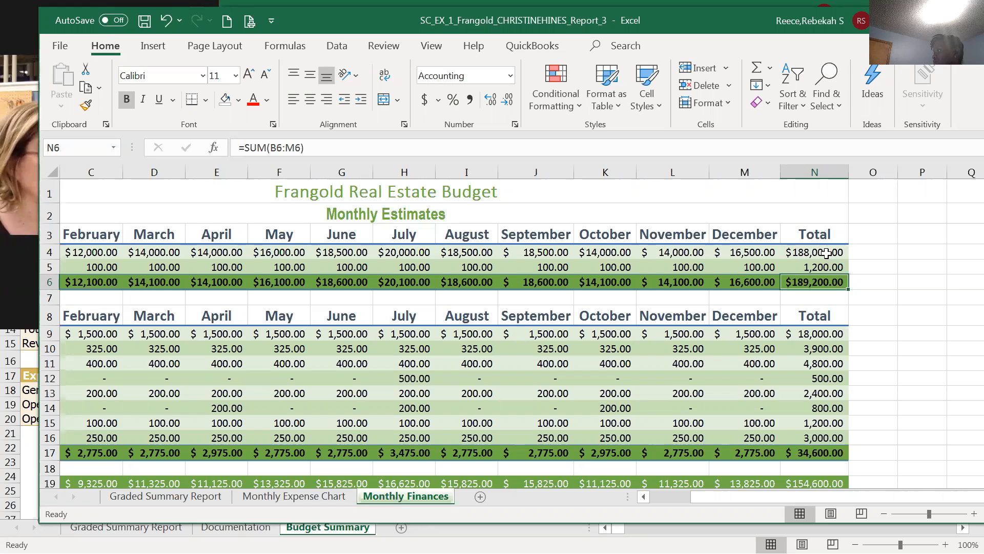
{"action": "double_click", "coordinate": [808, 282]}
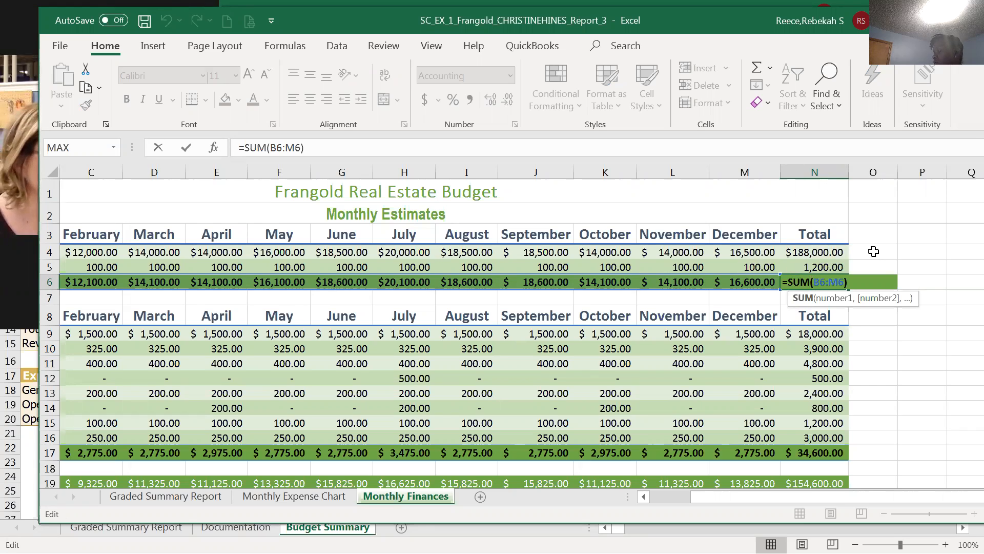
{"action": "left_click", "coordinate": [874, 252]}
{"action": "left_click", "coordinate": [829, 282]}
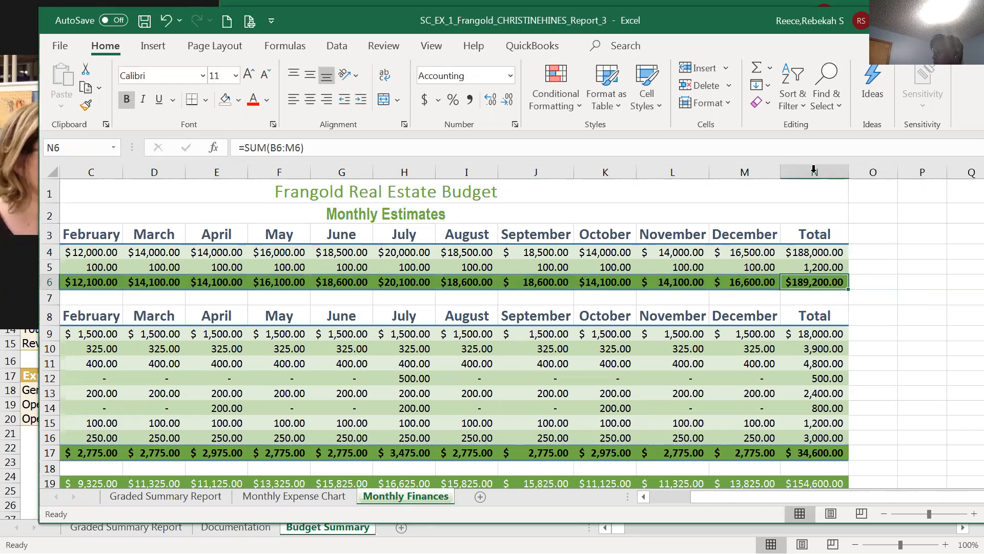
{"action": "left_click", "coordinate": [759, 76]}
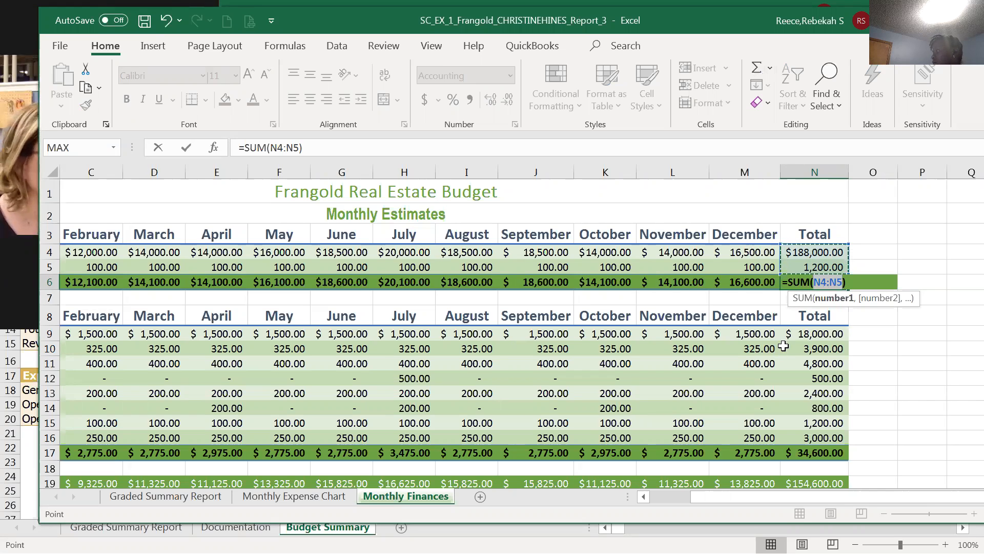
{"action": "key", "text": "Return"}
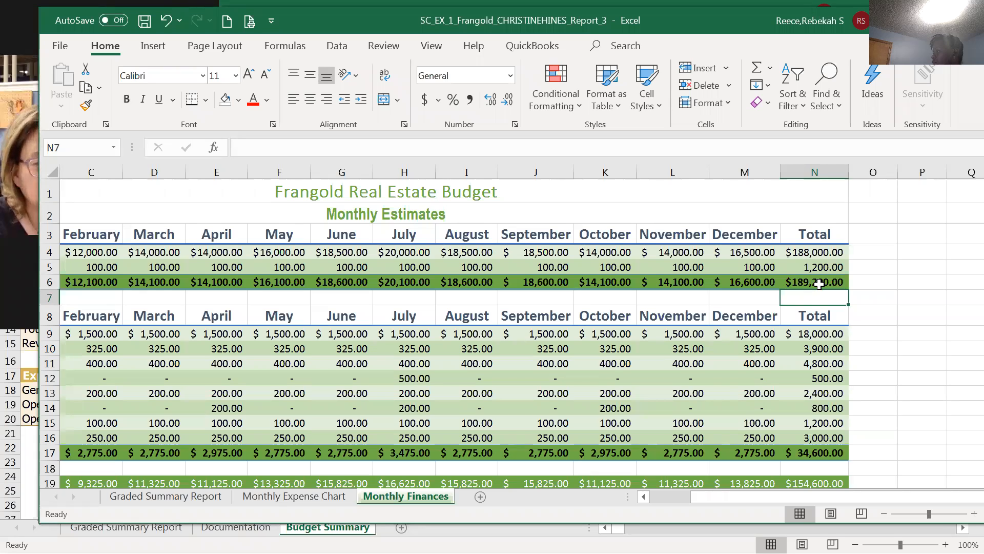
Verify the December total =SUM(M4:M5) in M6 and the new N6 formula.
{"action": "left_click", "coordinate": [855, 284]}
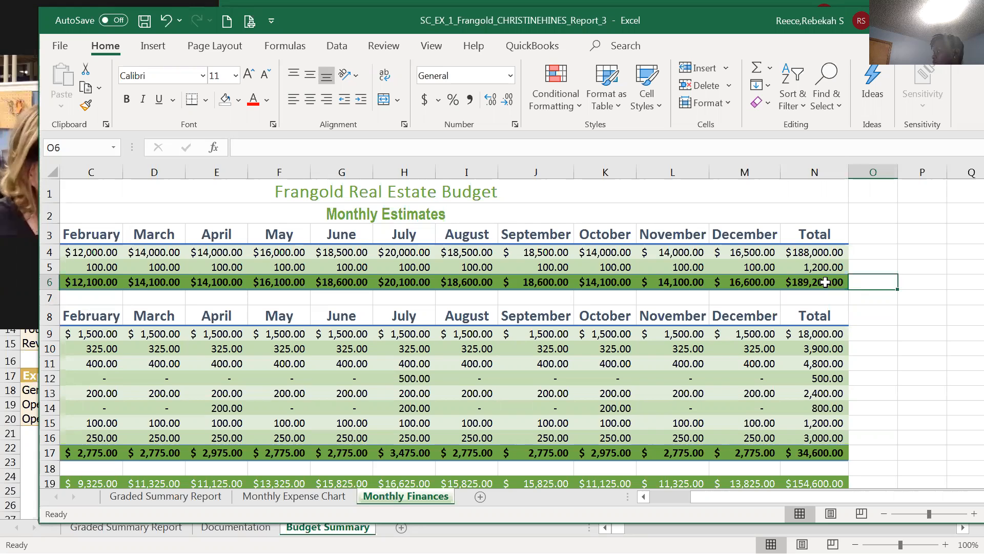
{"action": "left_click", "coordinate": [758, 284]}
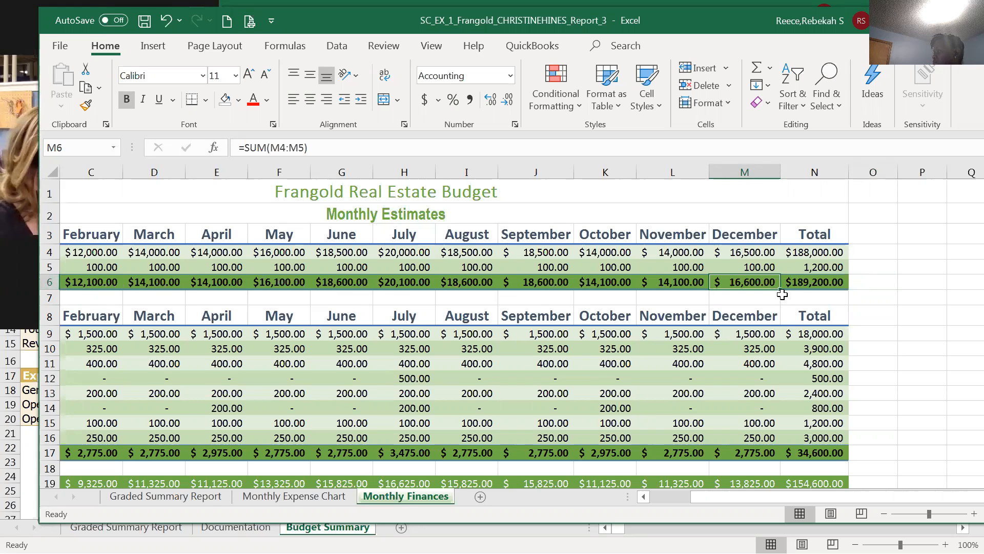
{"action": "left_click", "coordinate": [835, 283]}
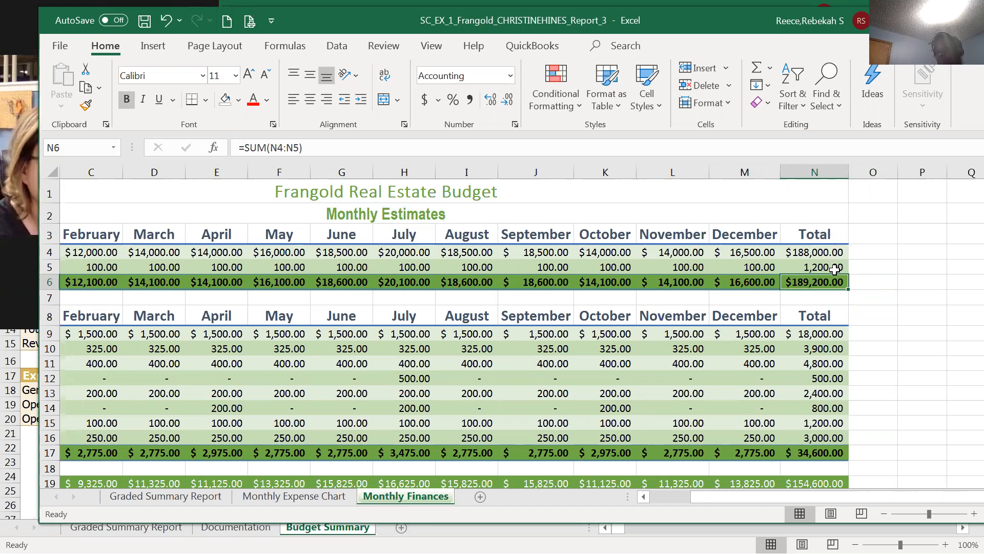
{"action": "left_click", "coordinate": [867, 266]}
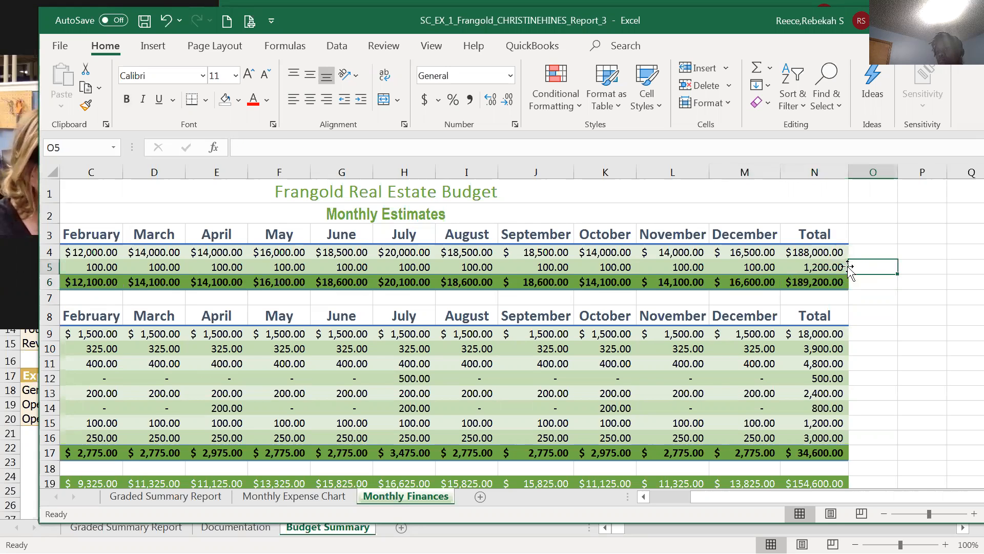
{"action": "left_click_drag", "start_coordinate": [830, 252], "coordinate": [834, 281]}
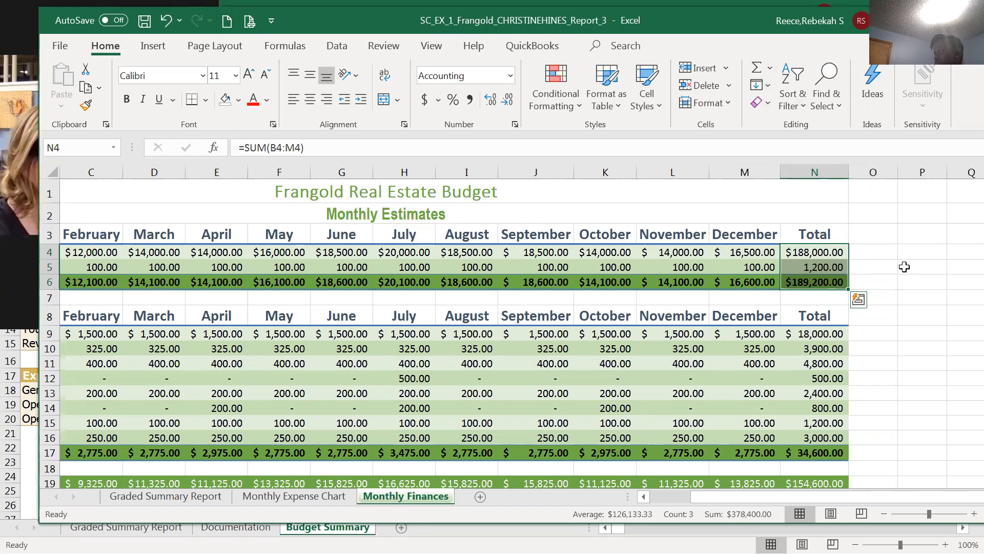
{"action": "left_click", "coordinate": [895, 293]}
{"action": "left_click", "coordinate": [820, 282]}
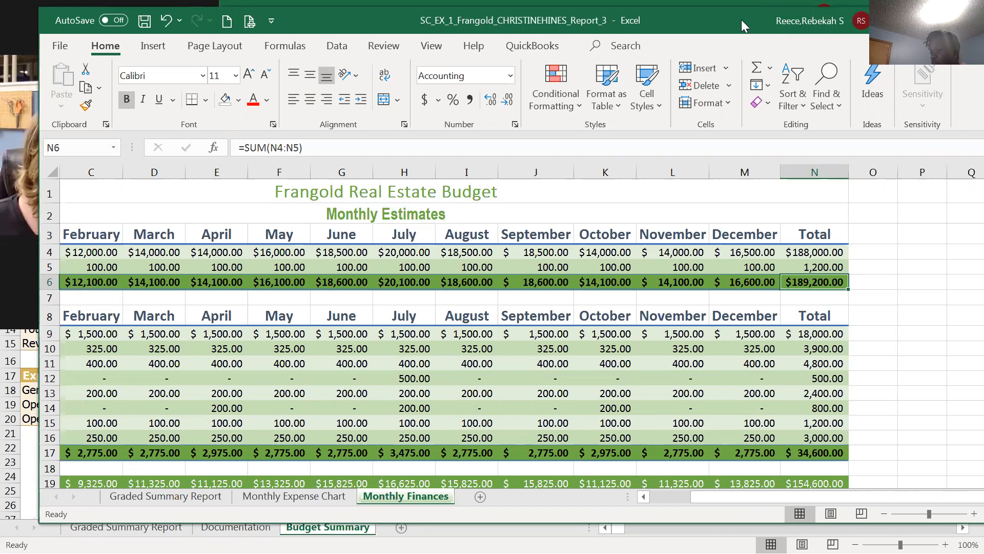
{"action": "left_click_drag", "start_coordinate": [742, 19], "coordinate": [675, 47]}
Close the Frangold workbook and the student's budget summary workbook, choosing Don't Save for each.
{"action": "left_click", "coordinate": [897, 42]}
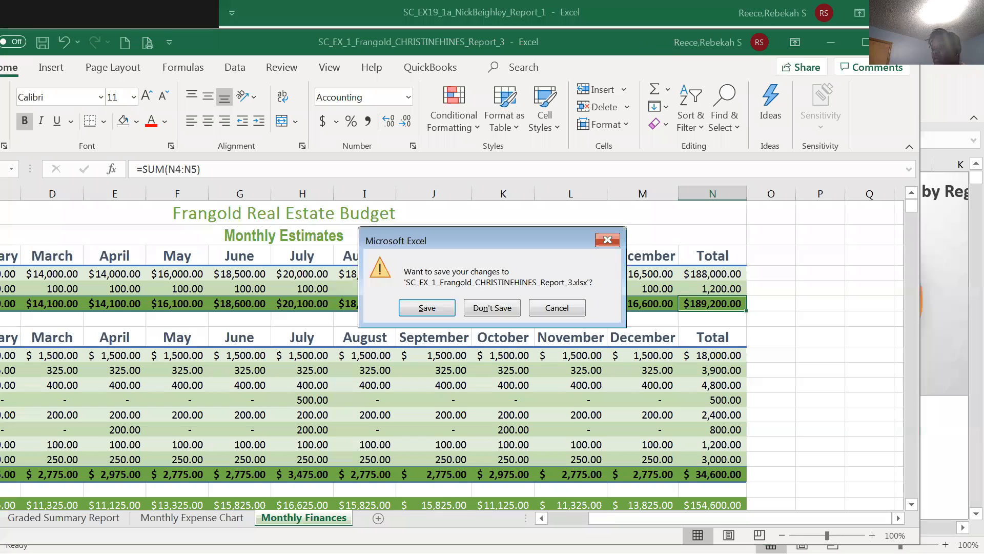
{"action": "left_click", "coordinate": [505, 310]}
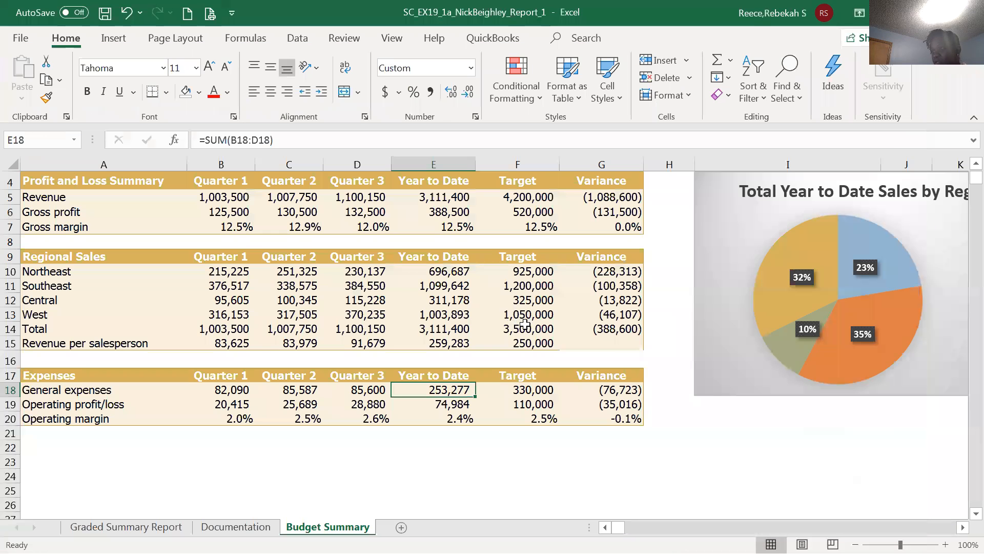
{"action": "left_click", "coordinate": [671, 436]}
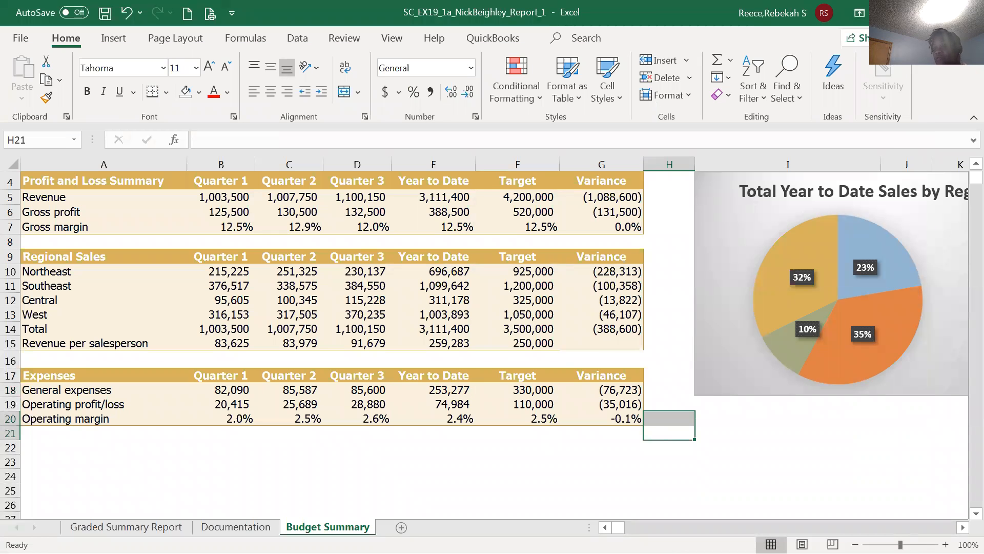
{"action": "left_click", "coordinate": [969, 12]}
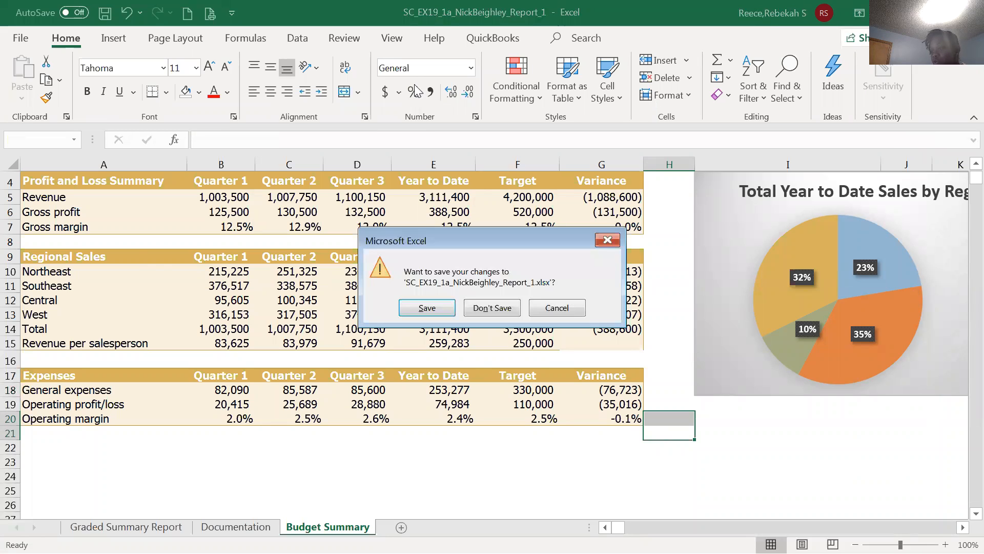
{"action": "left_click", "coordinate": [500, 309]}
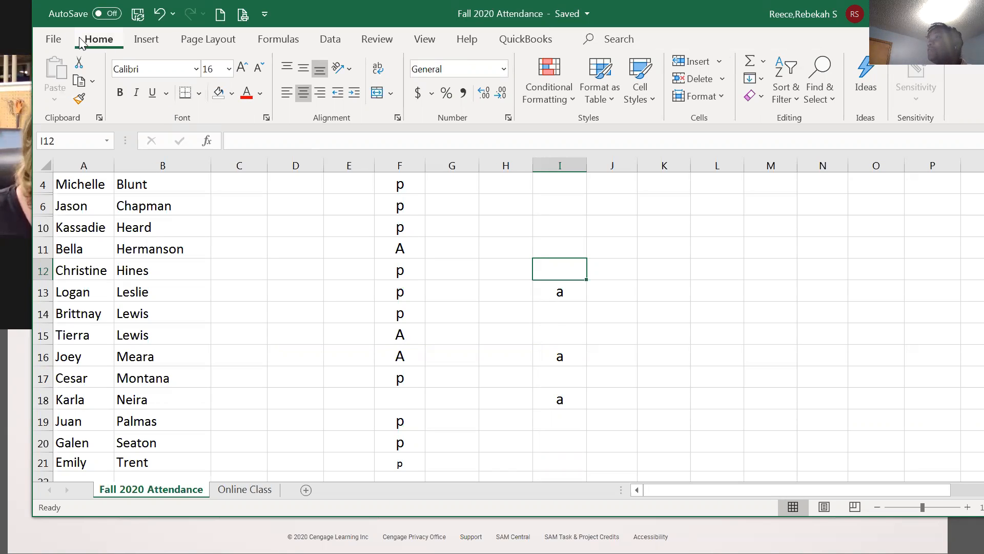
Move the Fall 2020 Attendance window aside and close it, revealing MindTap's Results page.
{"action": "left_click", "coordinate": [53, 40]}
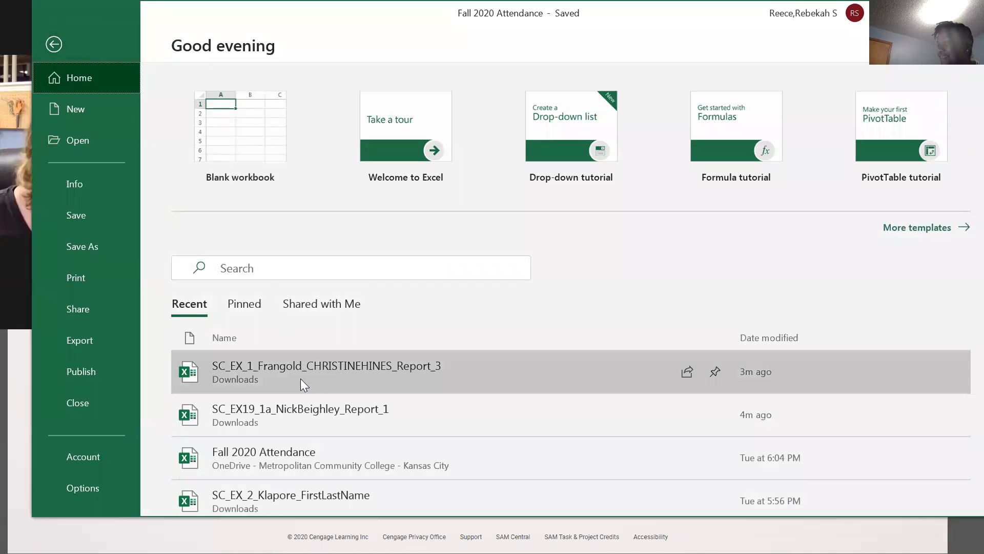
{"action": "key", "text": "Escape"}
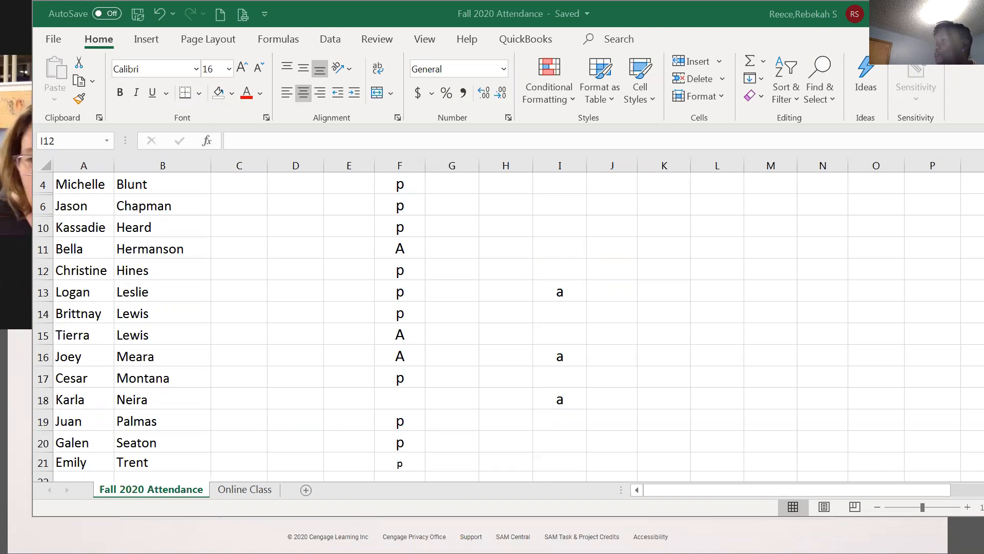
{"action": "type", "text": "a"}
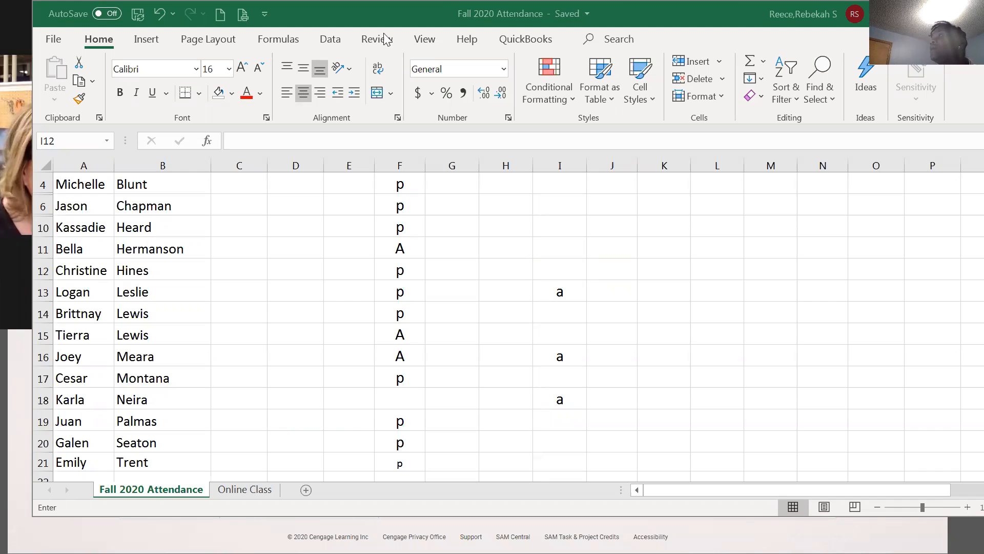
{"action": "left_click_drag", "start_coordinate": [730, 18], "coordinate": [616, 56]}
{"action": "left_click", "coordinate": [878, 53]}
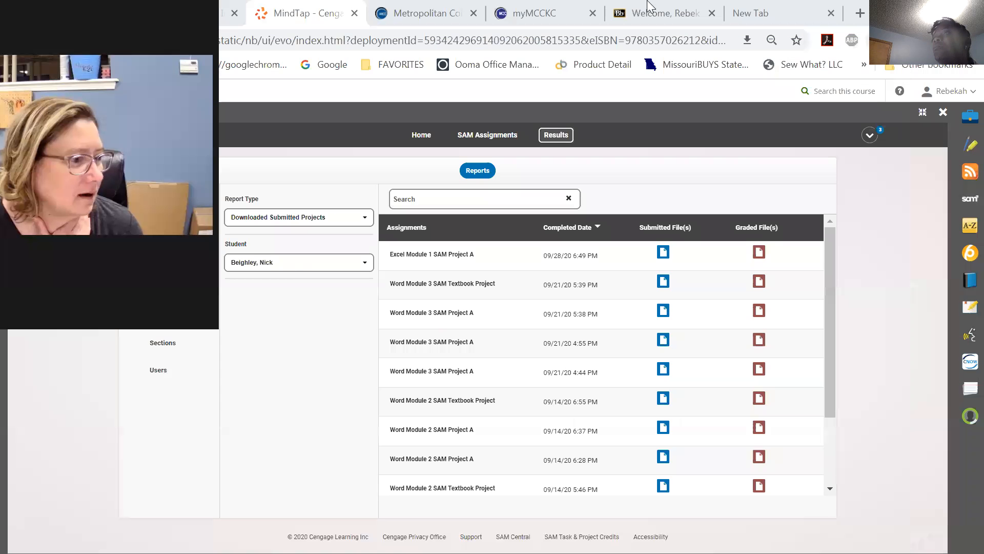